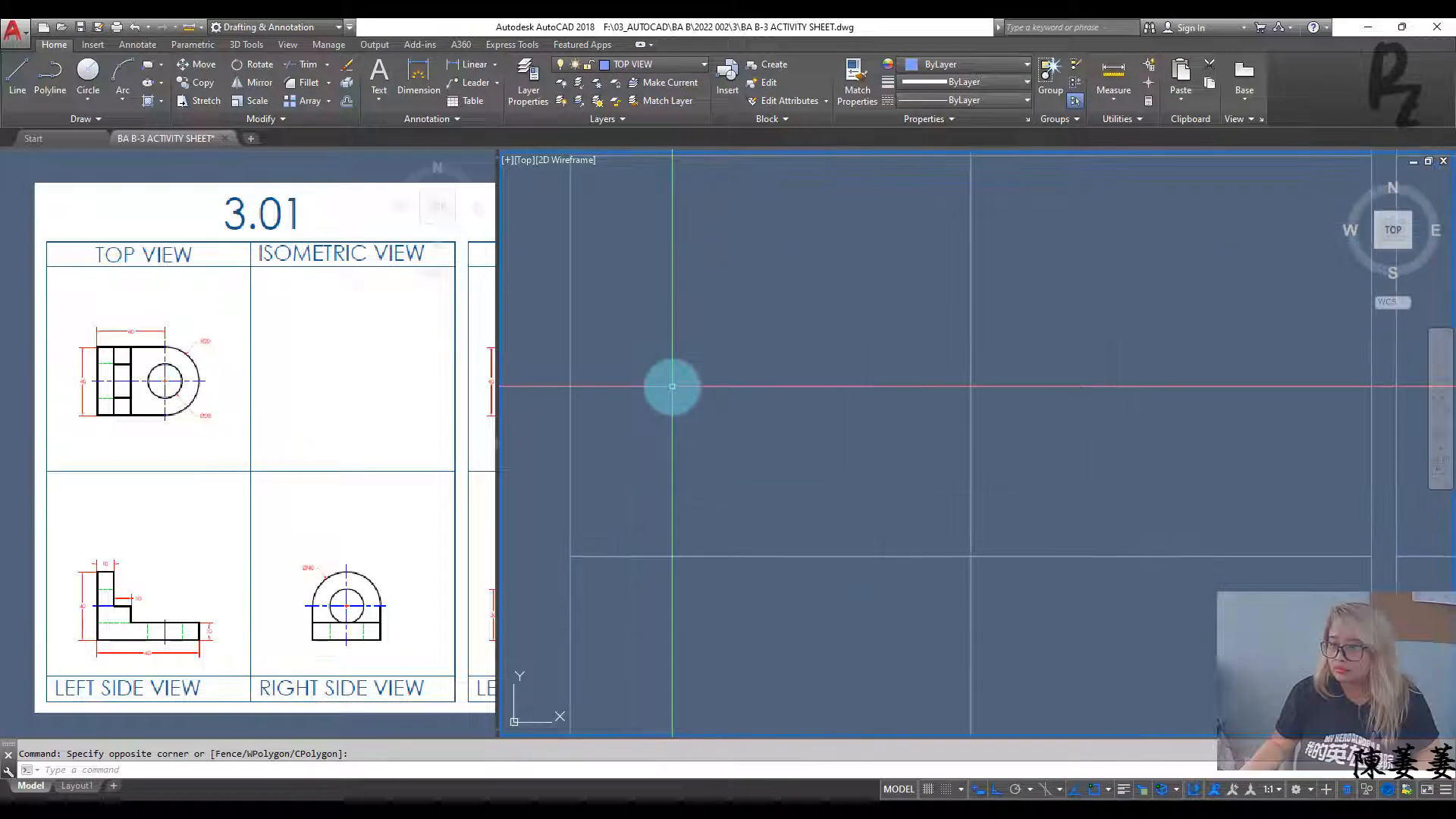
scroll(670, 385, "up", 2)
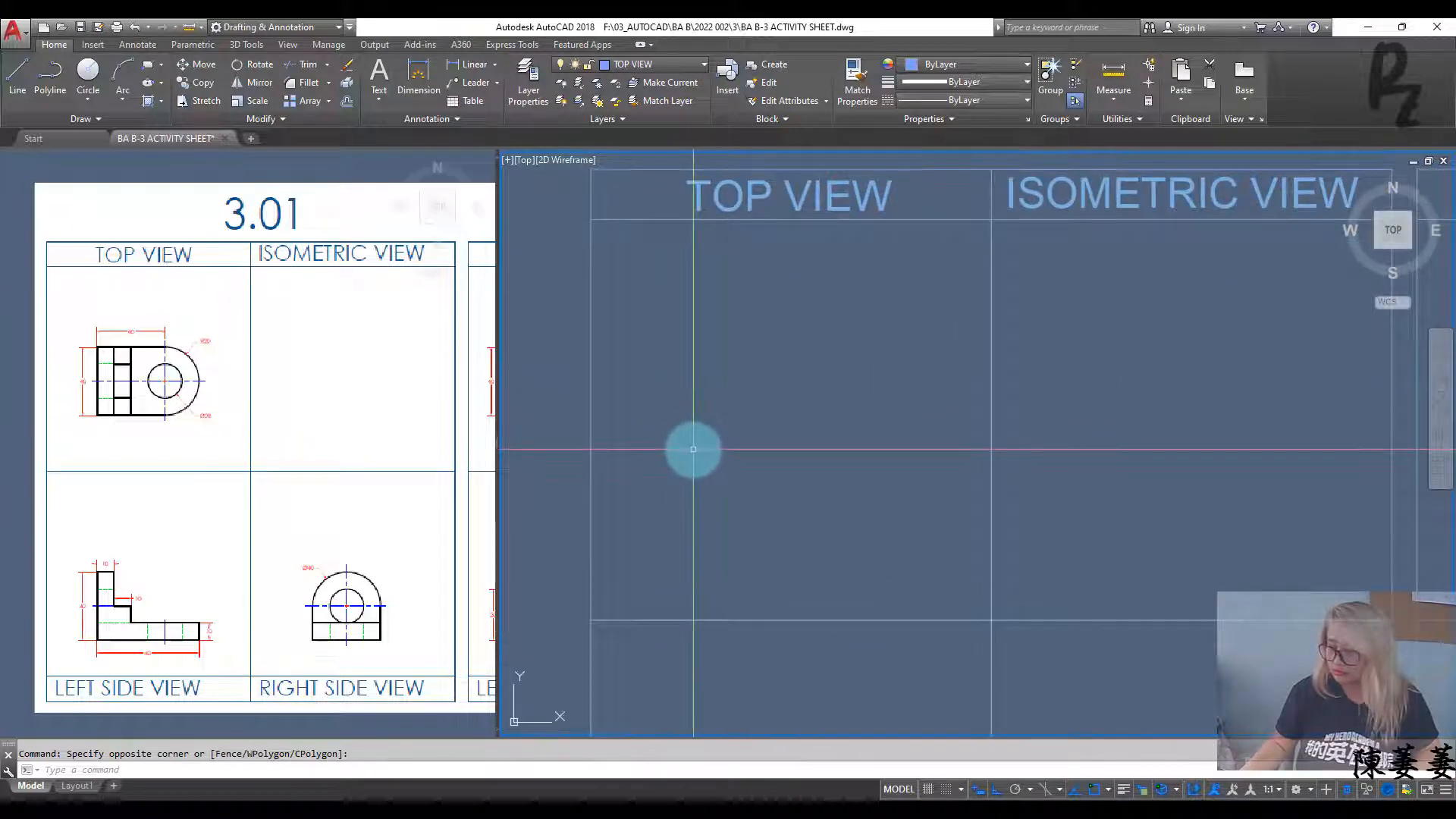
left_click(1047, 792)
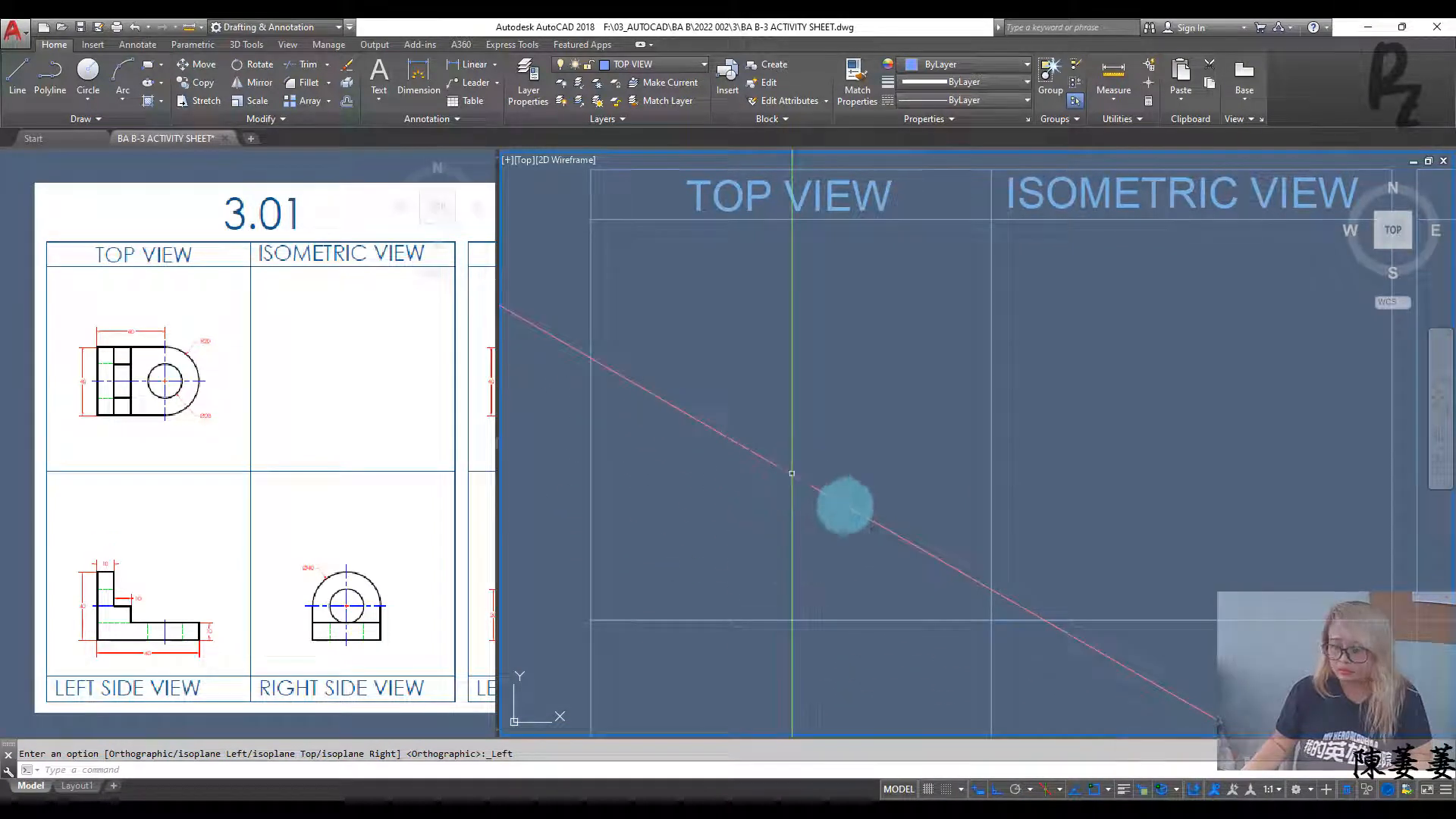
left_click(1047, 792)
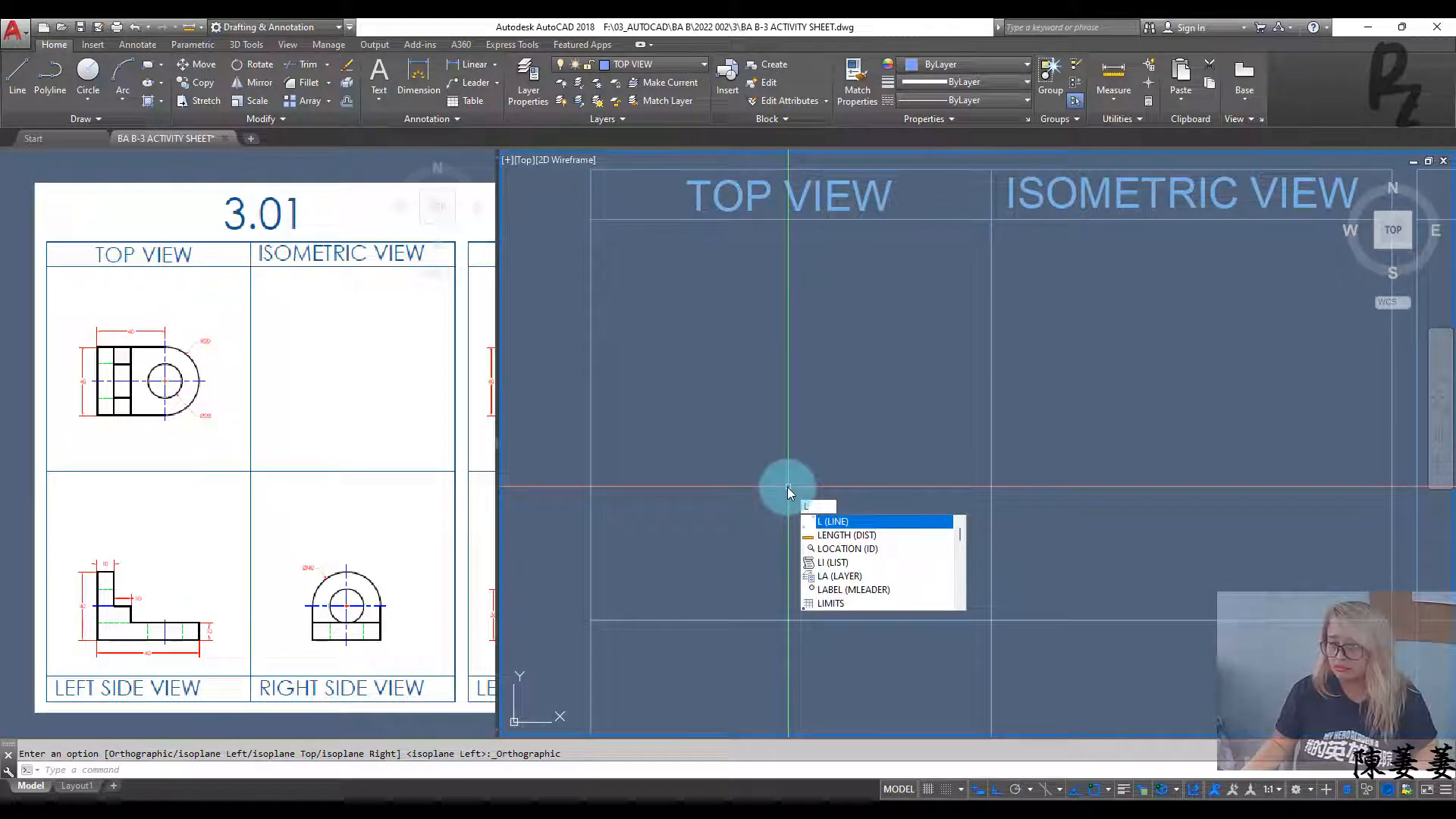
key("Return")
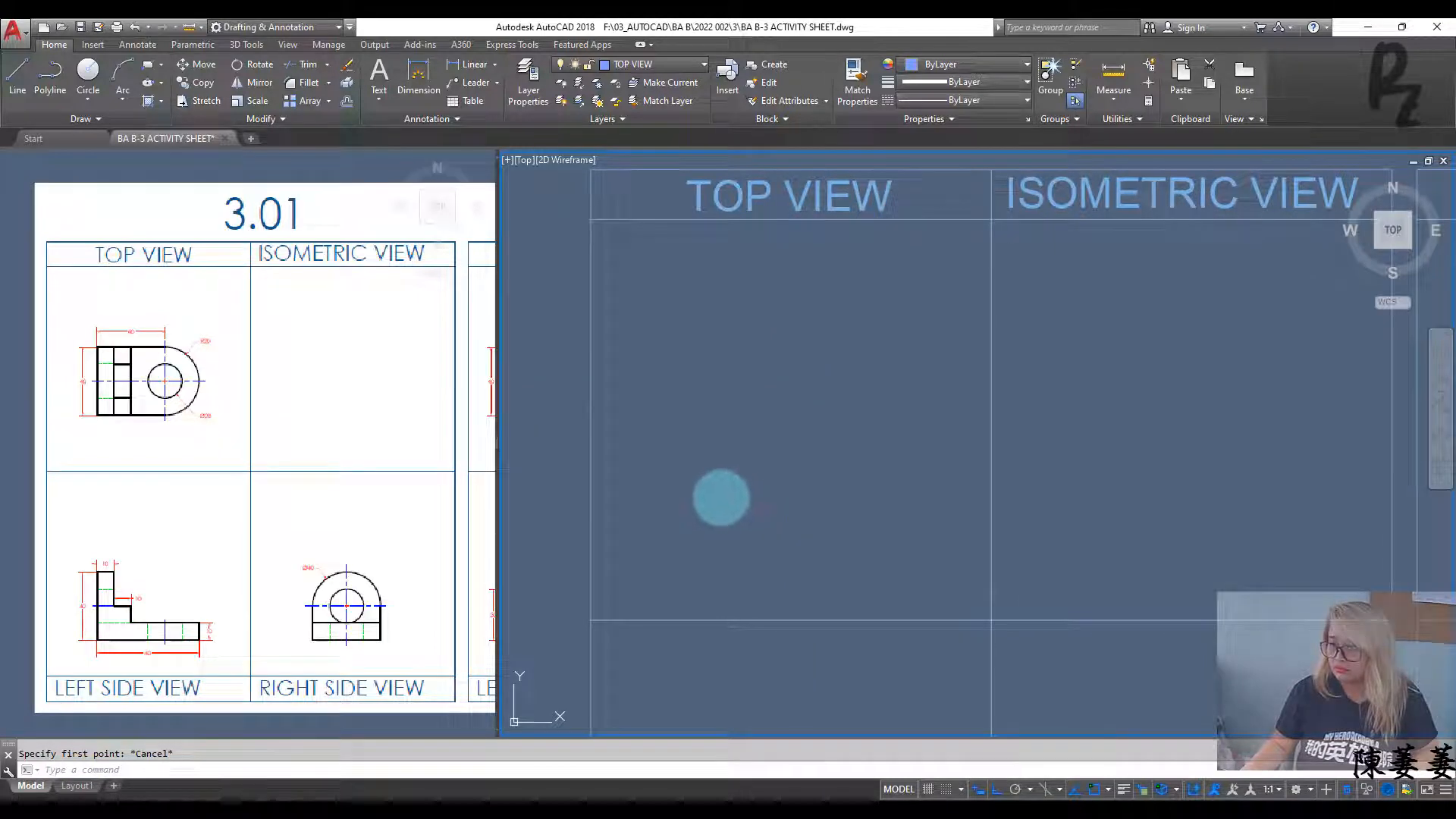
Step: Draw a 40 by 40 rectangle in the empty top view cell and turn on the lineweight display
type("rec")
key("Return")
left_click(690, 513)
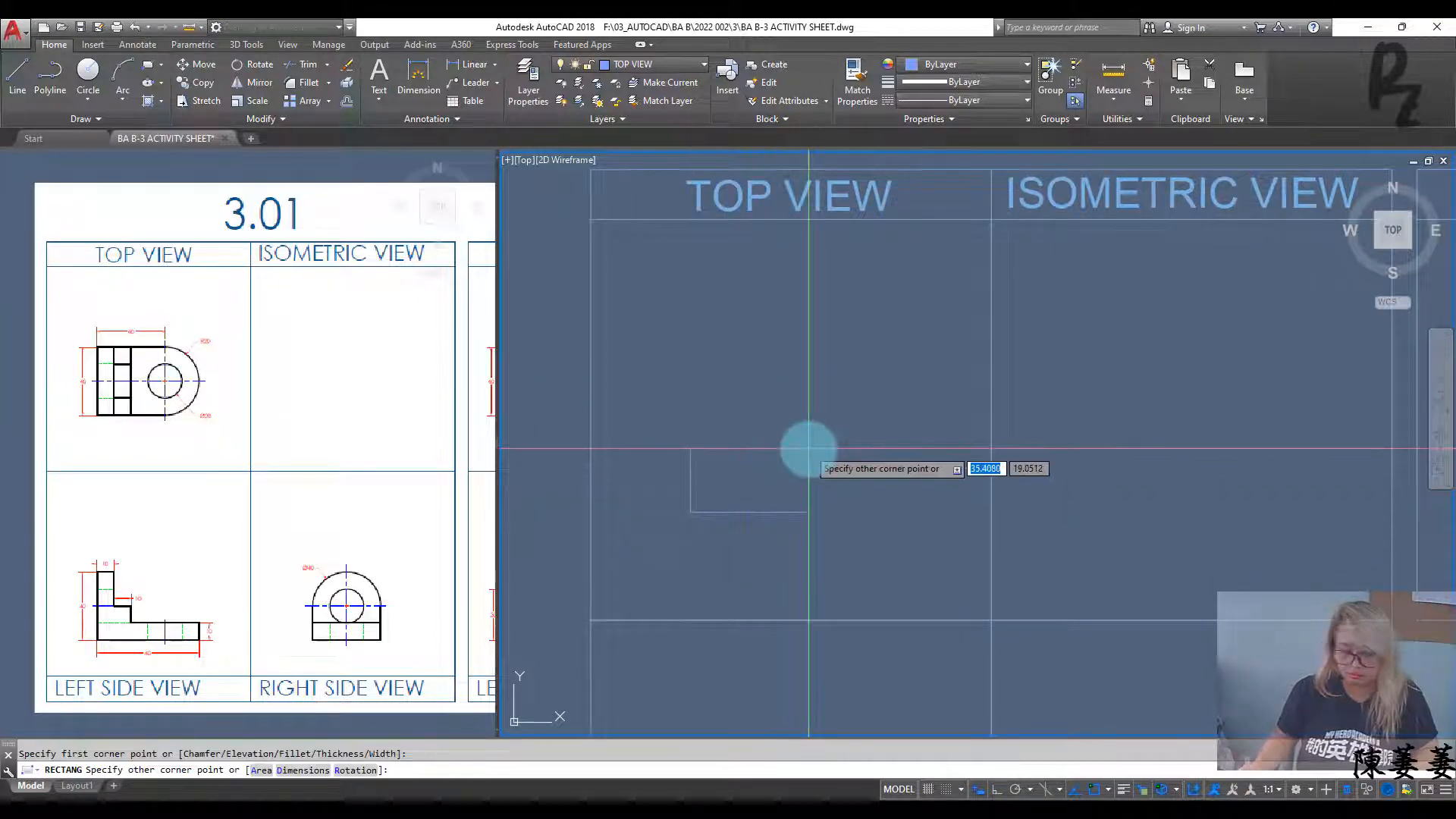
key("Return")
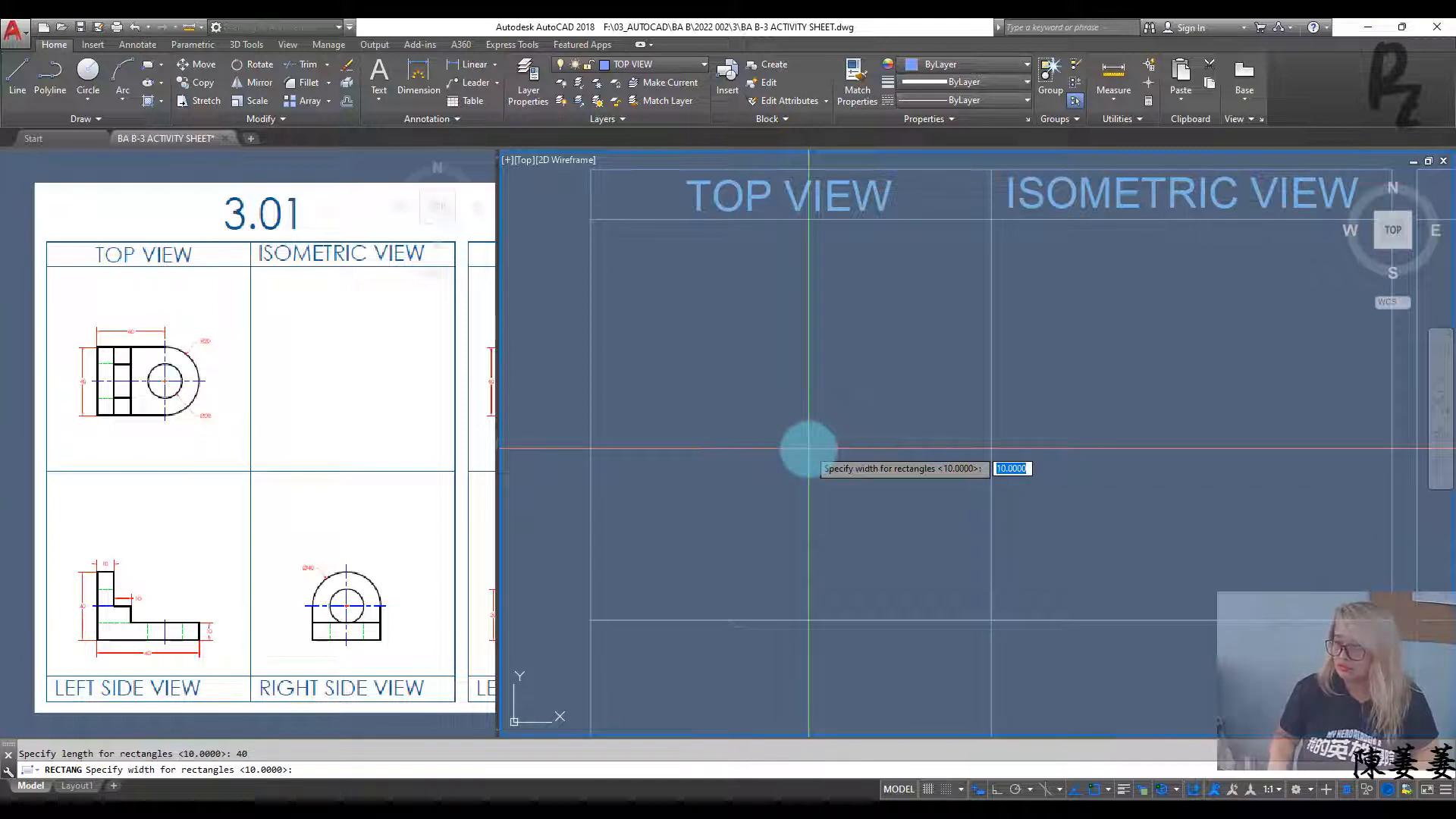
left_click(809, 449)
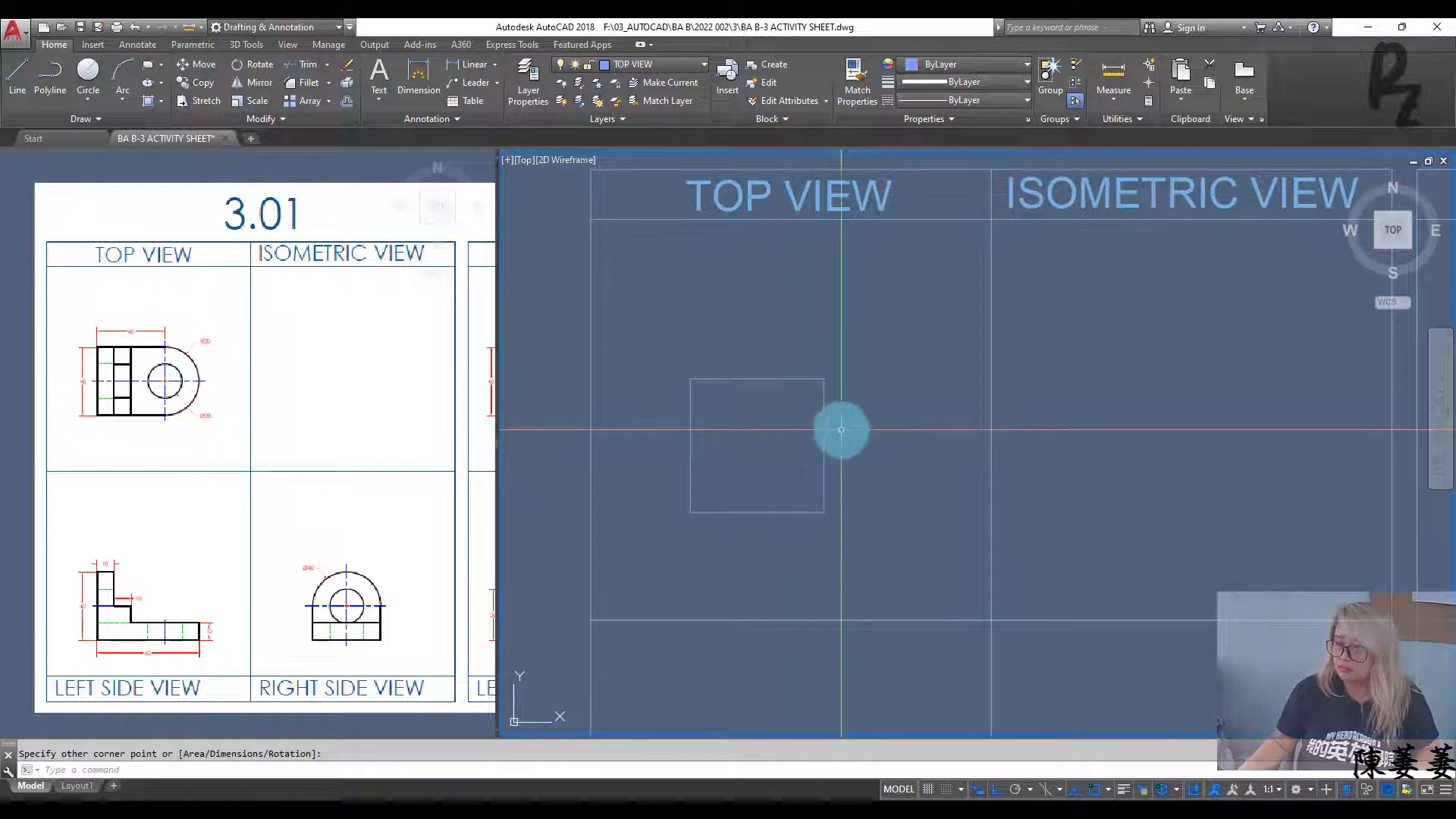
left_click(1126, 790)
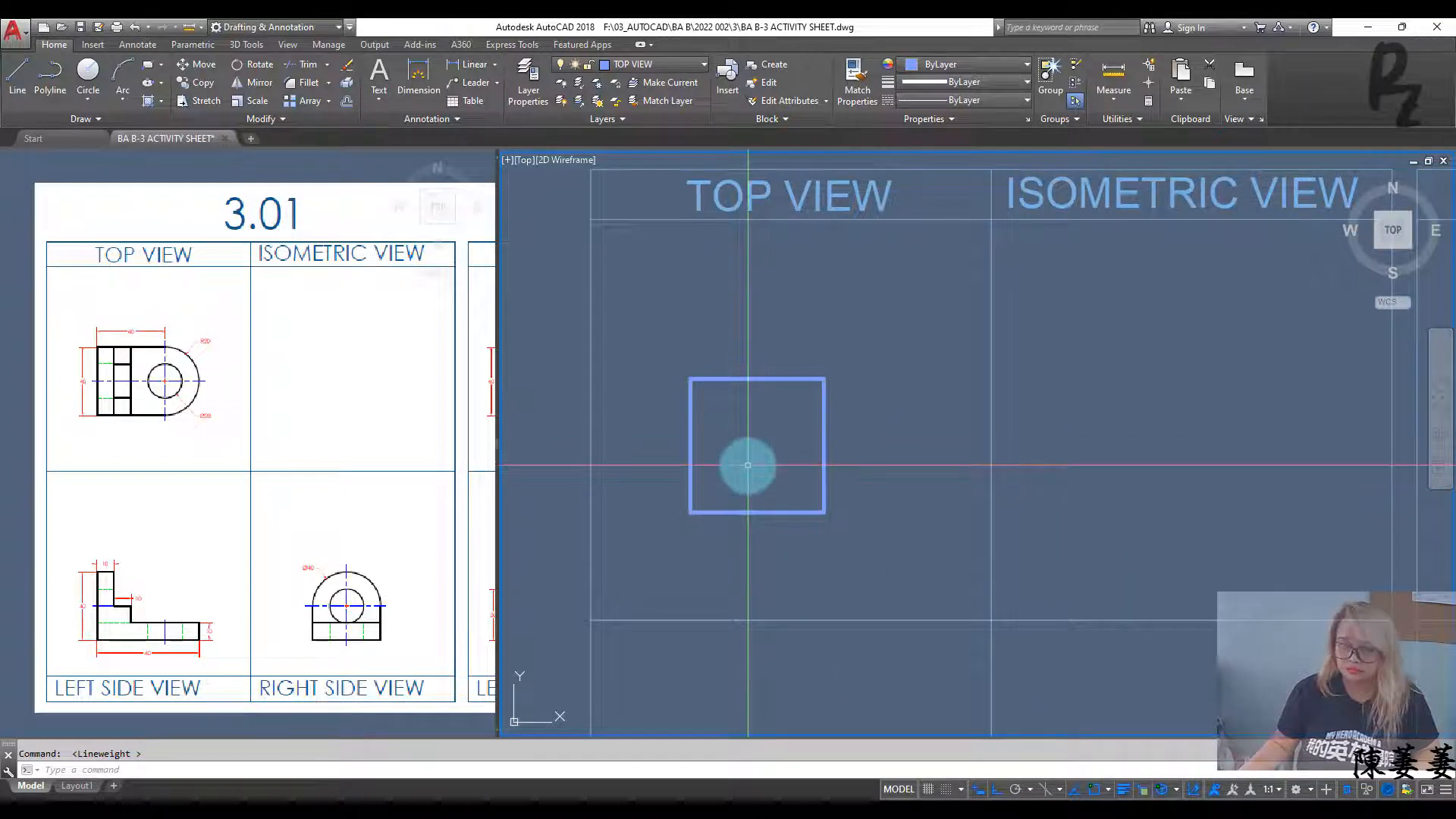
Step: Draw a circle centred on the midpoint of the square's right edge, passing through its upper-right corner
type("c")
key("Return")
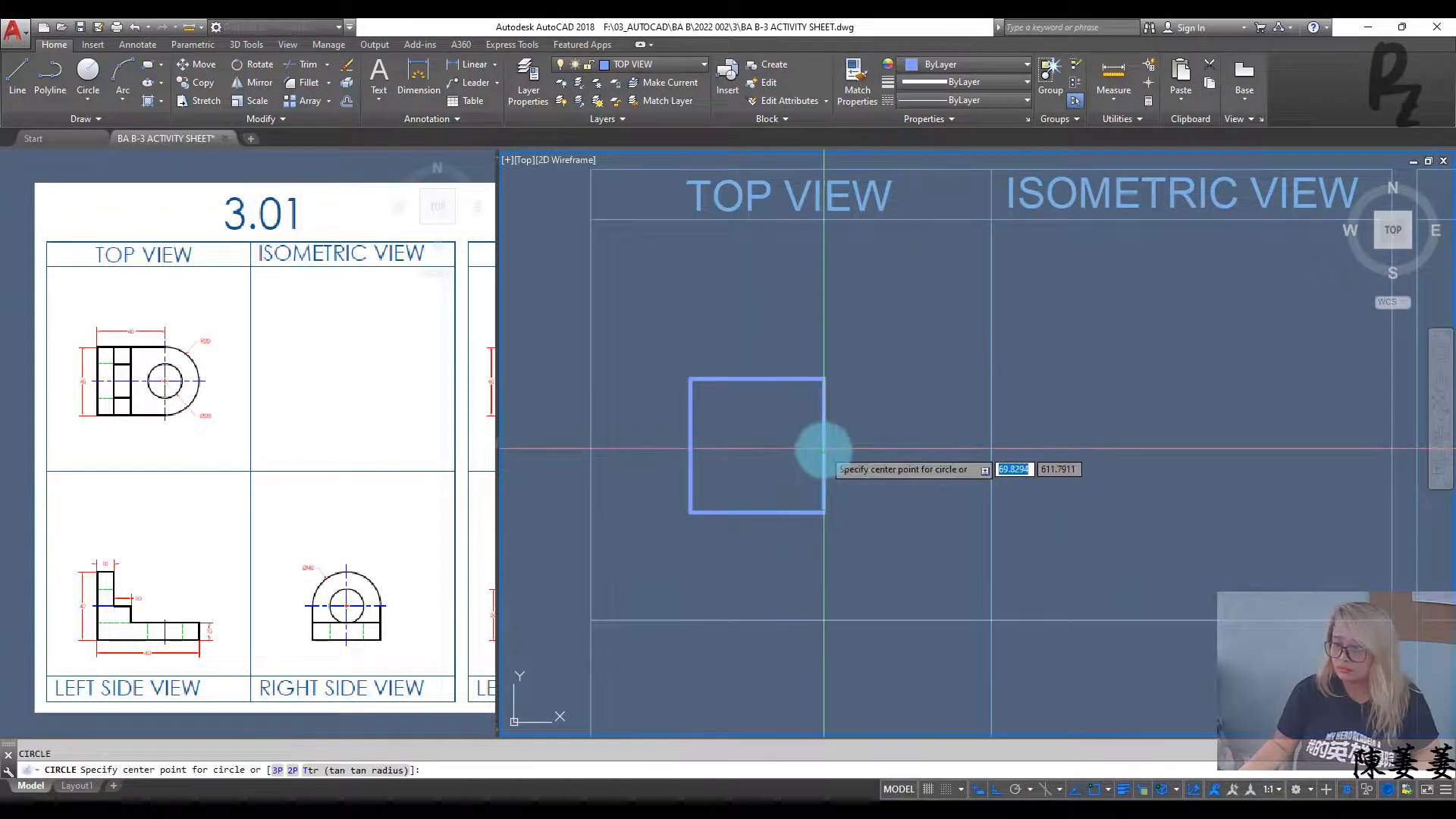
left_click(824, 445)
left_click(823, 381)
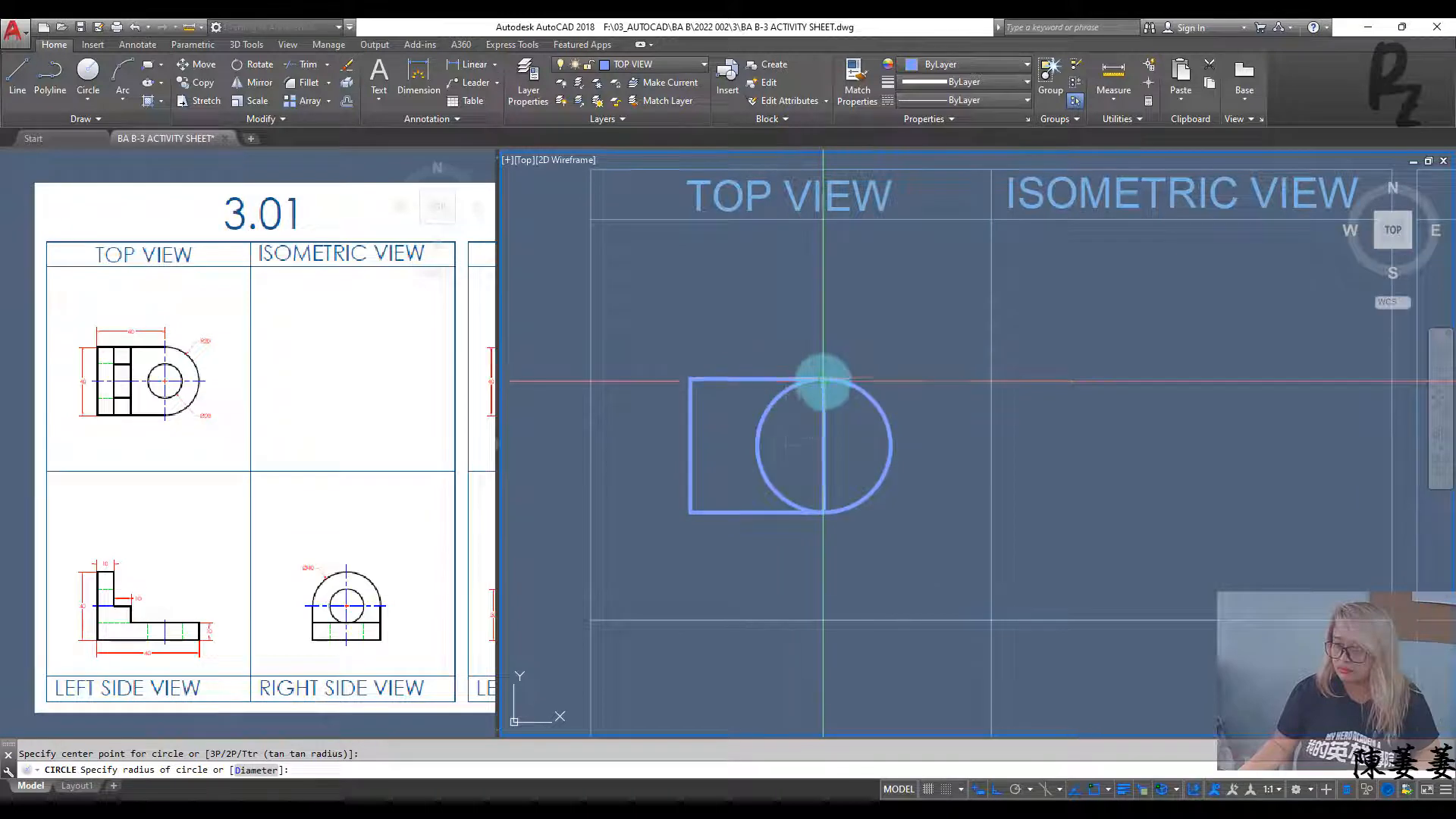
Step: Draw a concentric hole circle with a diameter of 20 at the midpoint of the square's right edge
key("Return")
left_click(824, 445)
left_click(998, 790)
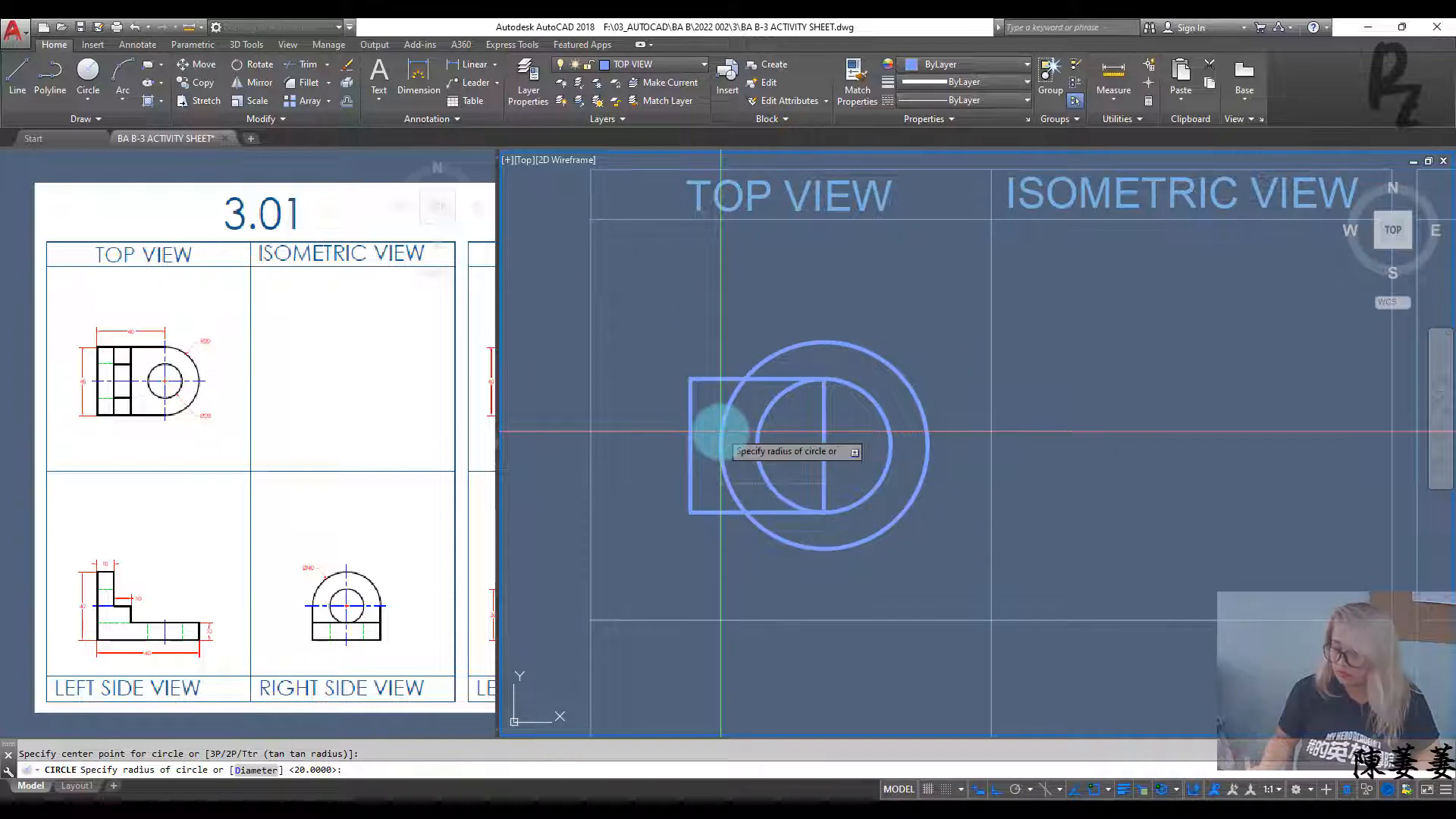
type("d")
key("Return")
type("20")
key("Return")
key("Escape")
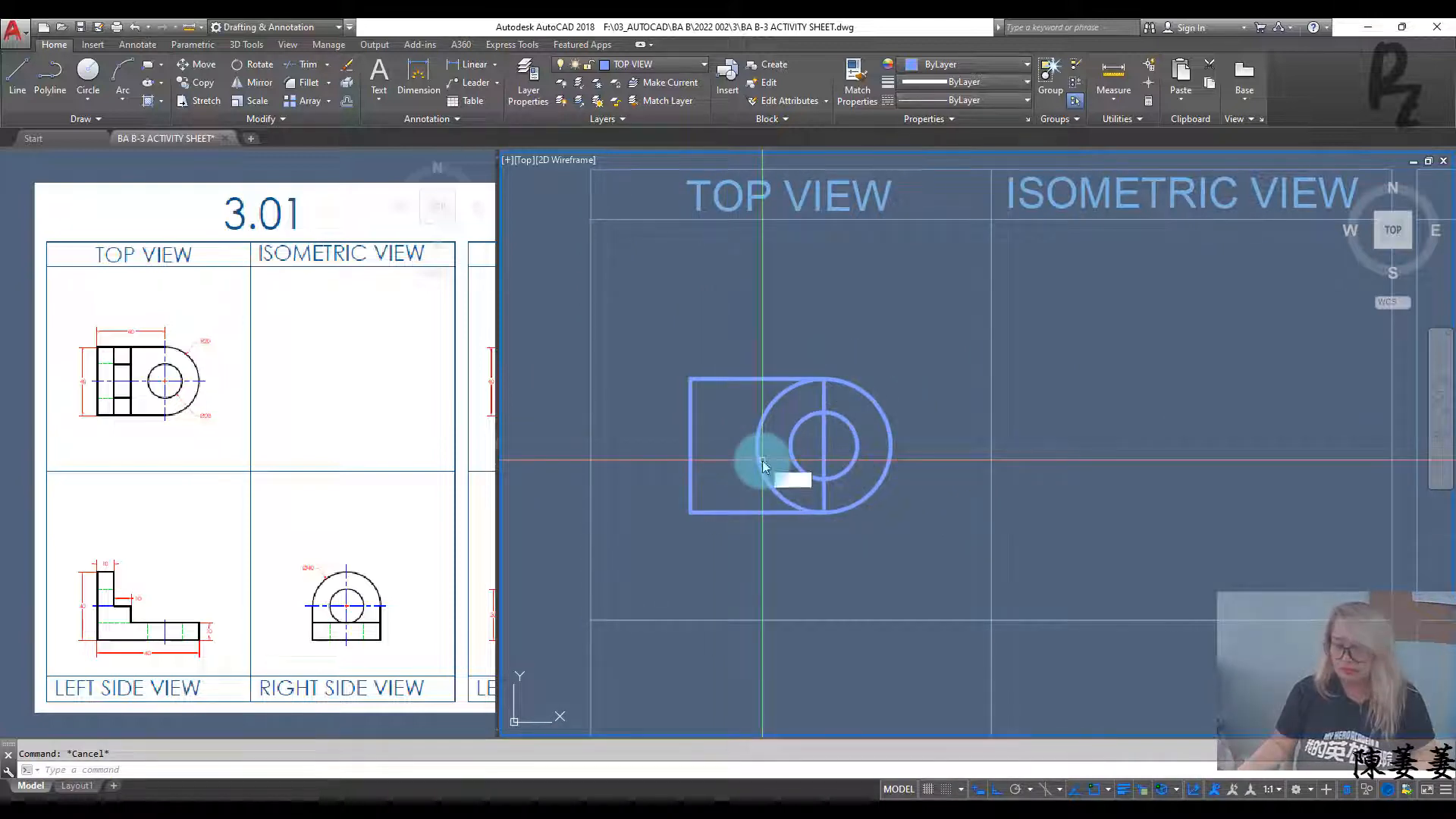
Step: Trim away the left half of the large circle and the square's right edge to form a rounded-end outline
type("tr")
key("Return")
right_click(779, 421)
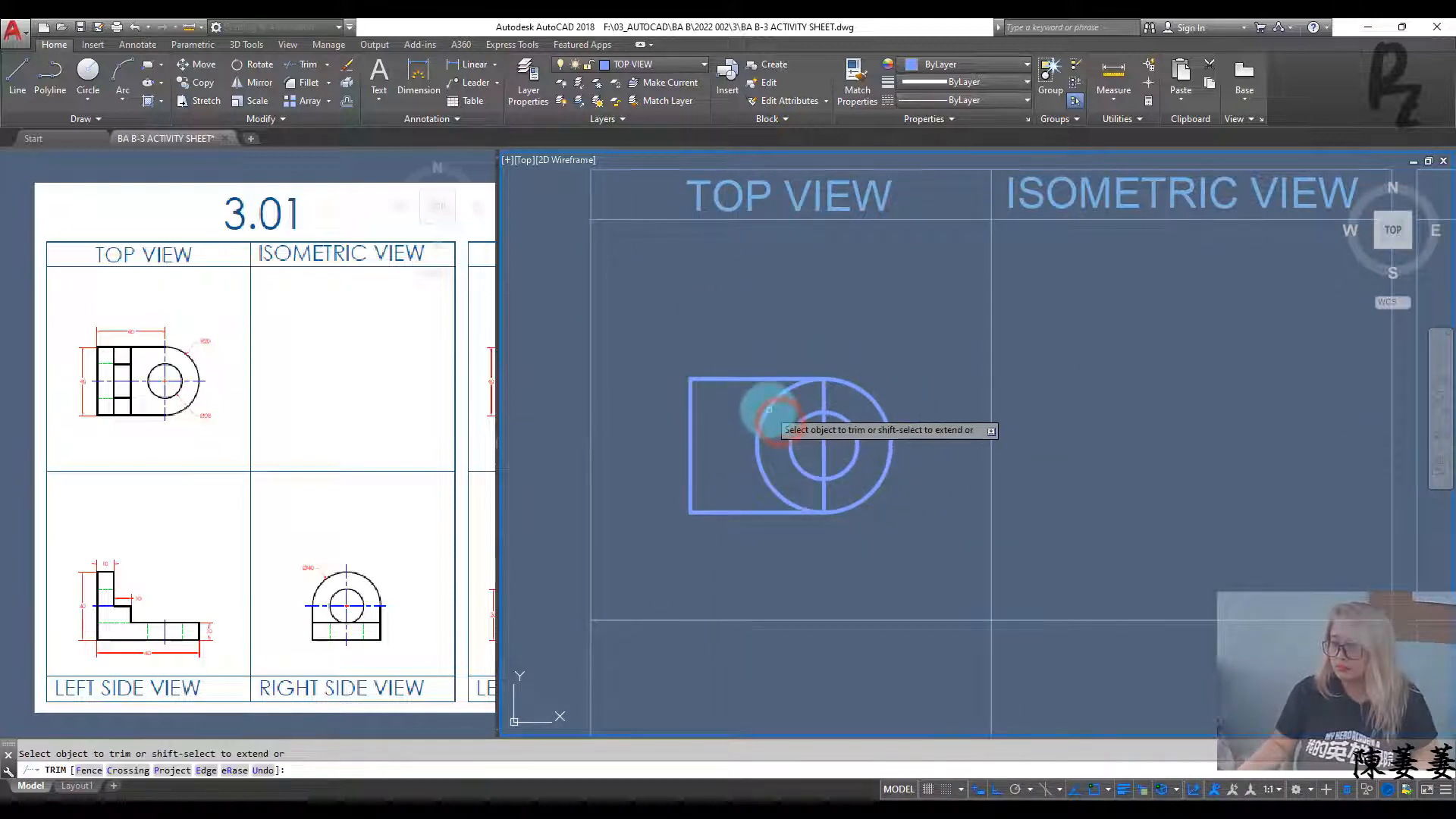
left_click(826, 397)
left_click(824, 493)
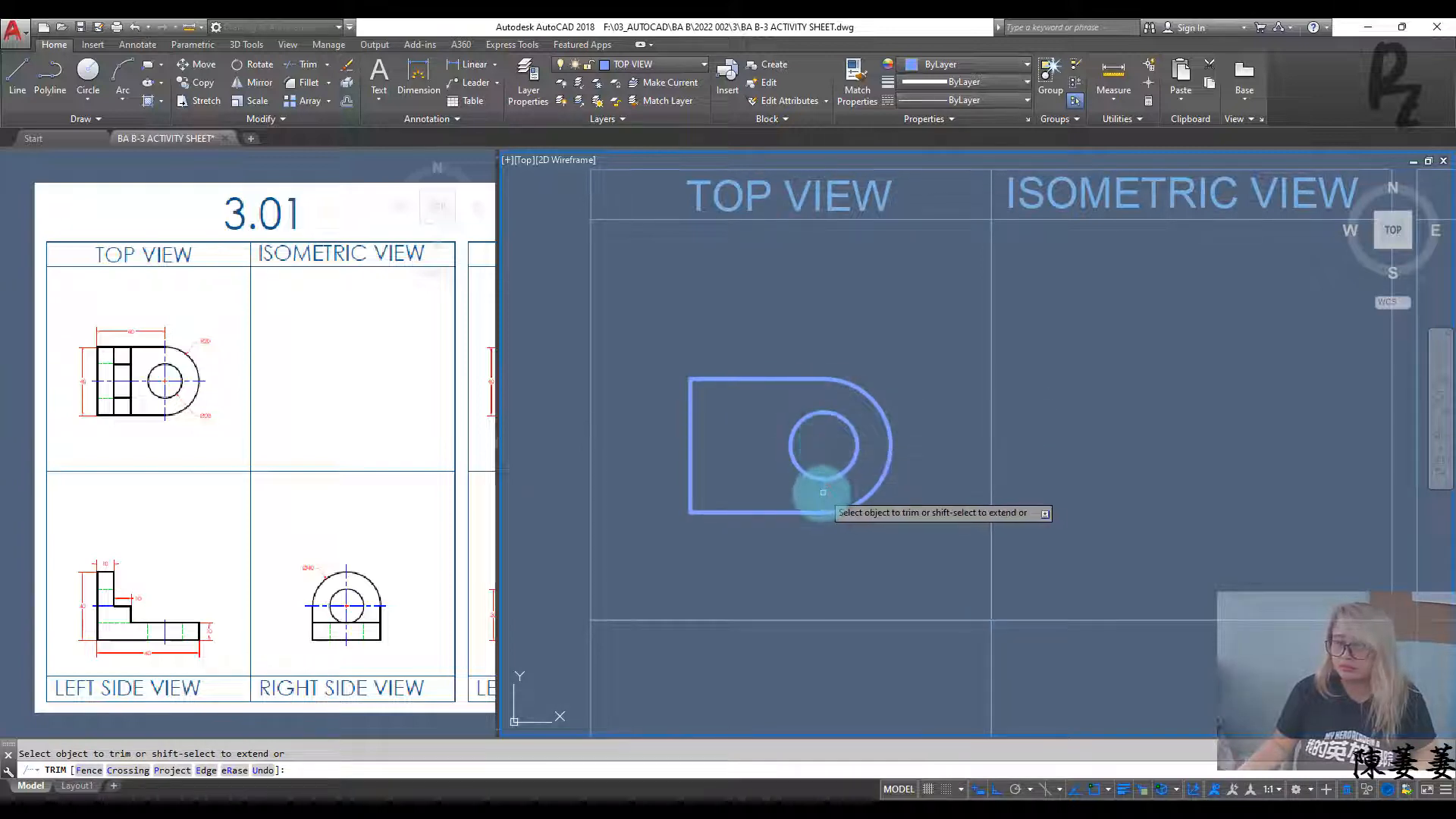
key("Escape")
Step: Explode the outline's three-sided polyline into separate lines
left_click(698, 438)
left_click(680, 440)
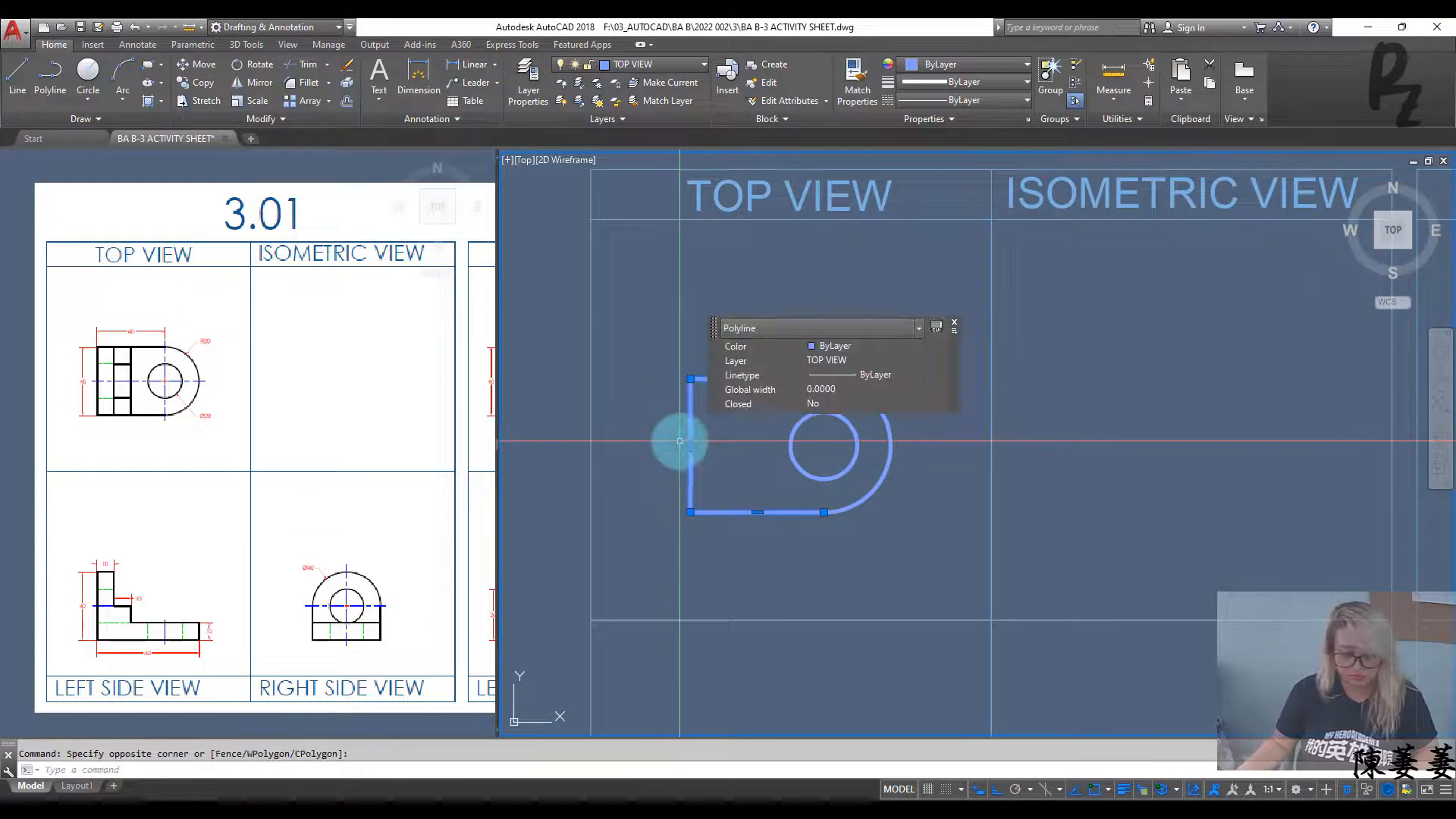
key("Return")
Step: Offset the left edge inward by 10, and offset the resulting line by another 10 in the same direction
left_click(713, 453)
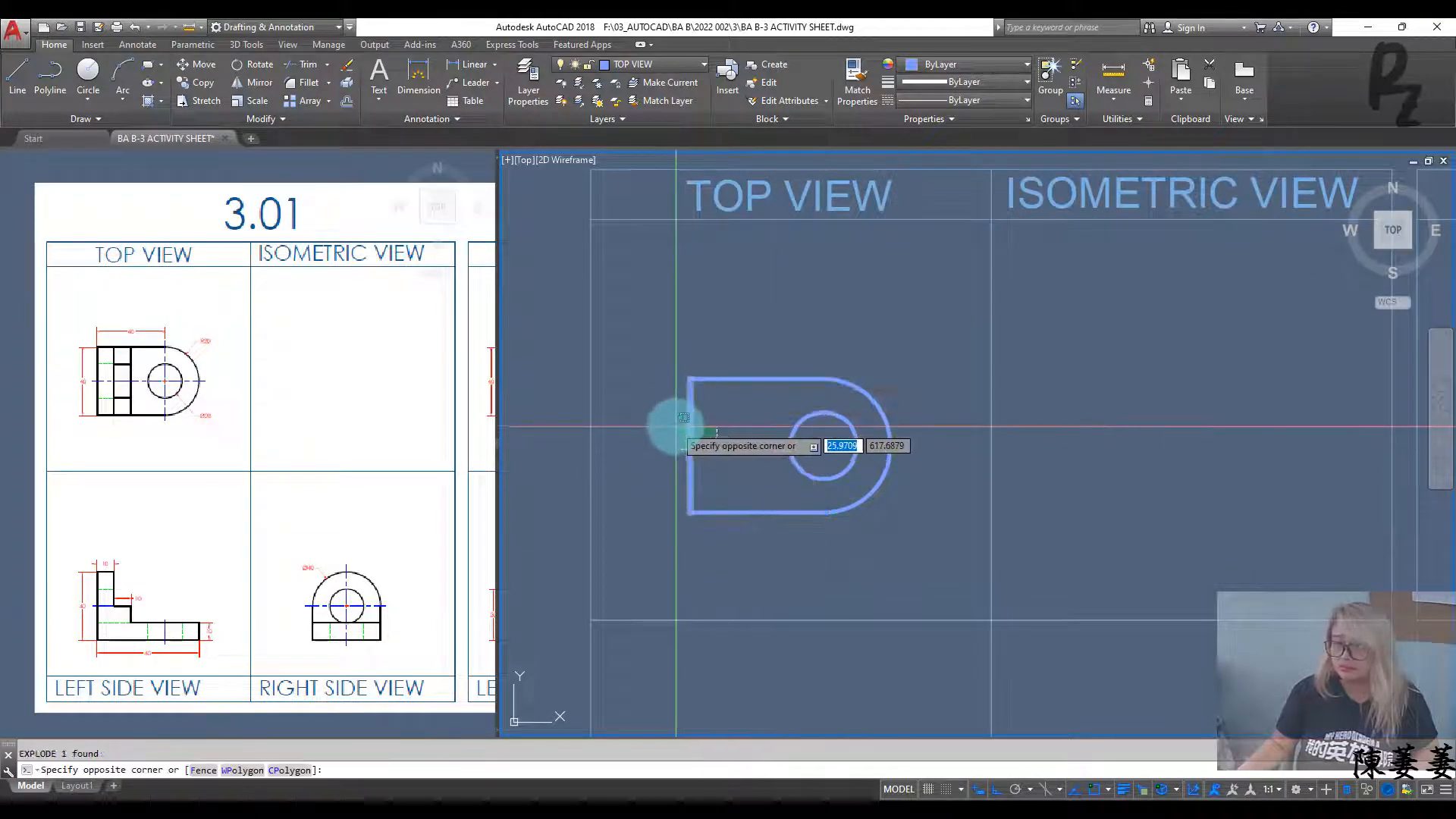
left_click(675, 426)
type("o")
key("space")
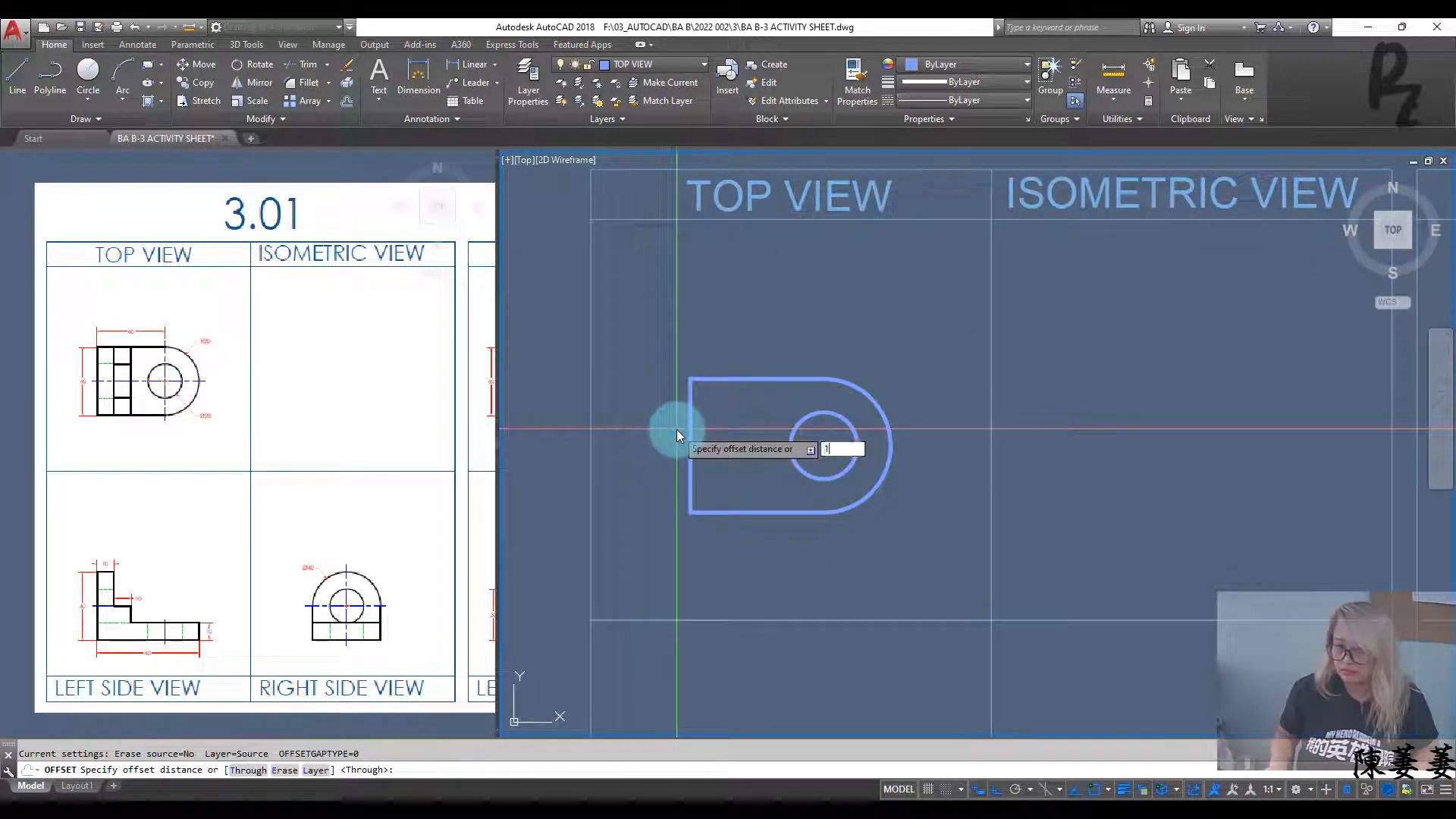
type("10")
key("Return")
left_click(722, 431)
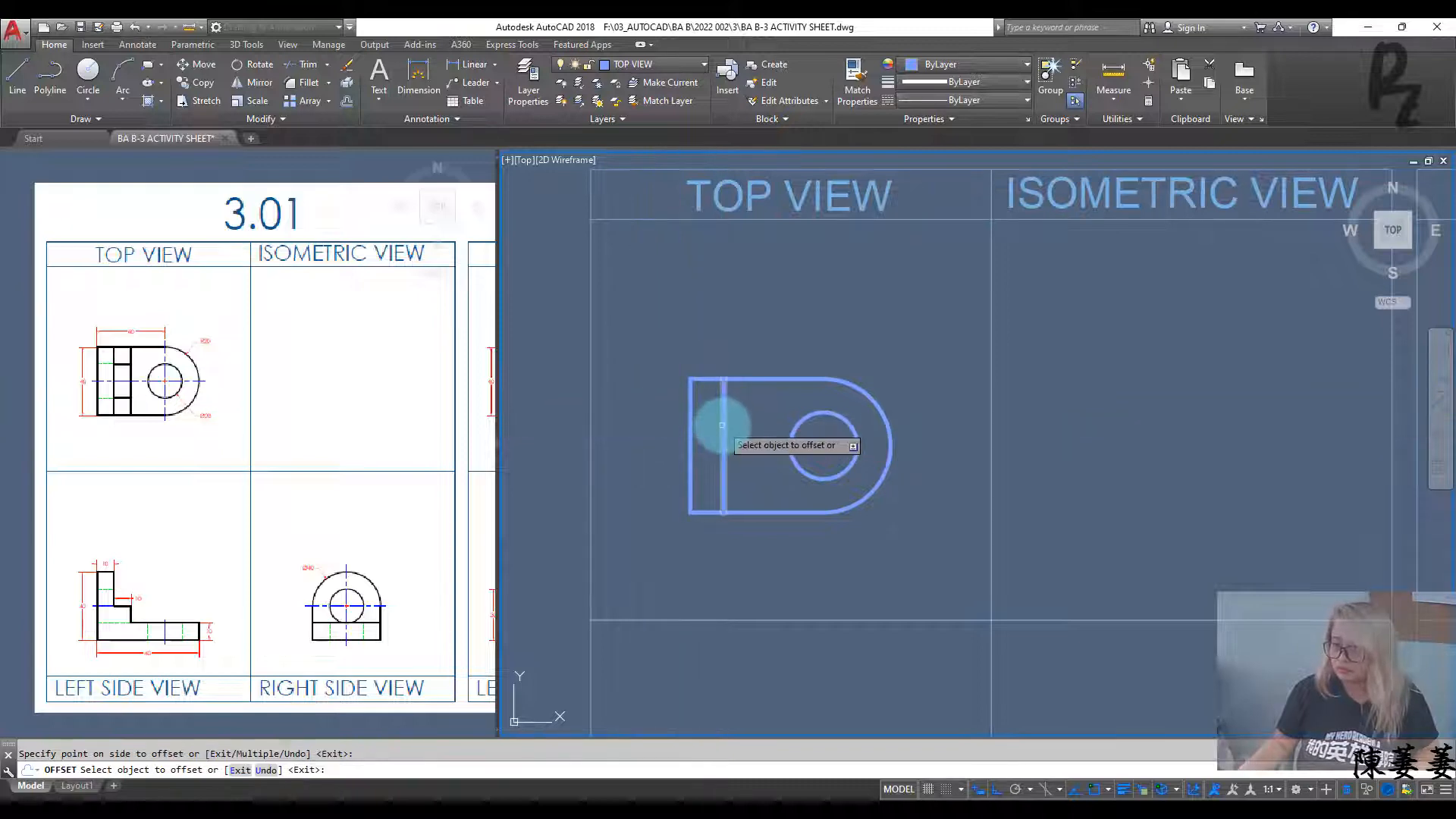
left_click(724, 427)
left_click(742, 439)
key("Escape")
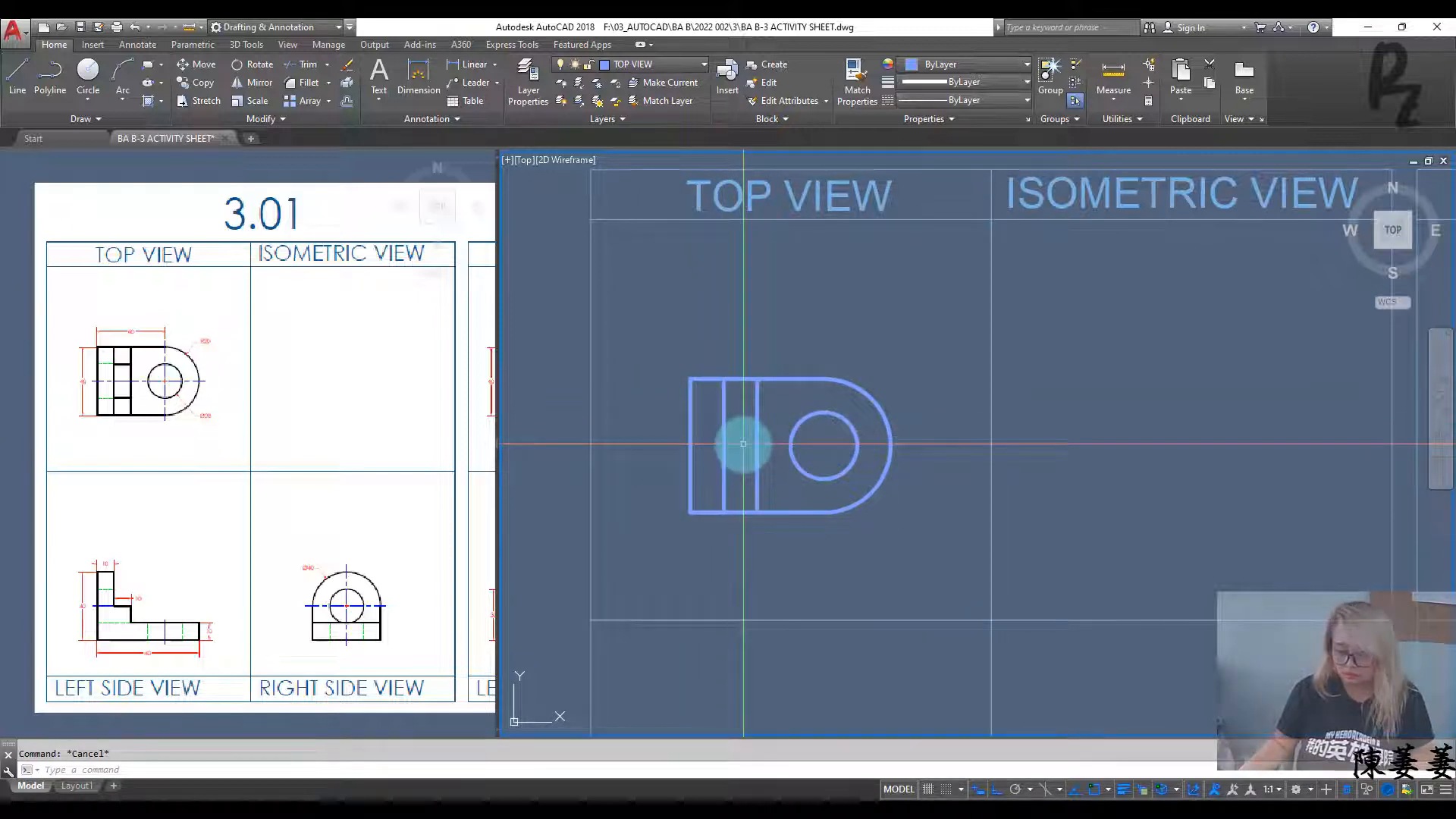
Step: Draw horizontal lines from the top and bottom quadrants of the hole circle to the left edge
key("space")
left_click(824, 414)
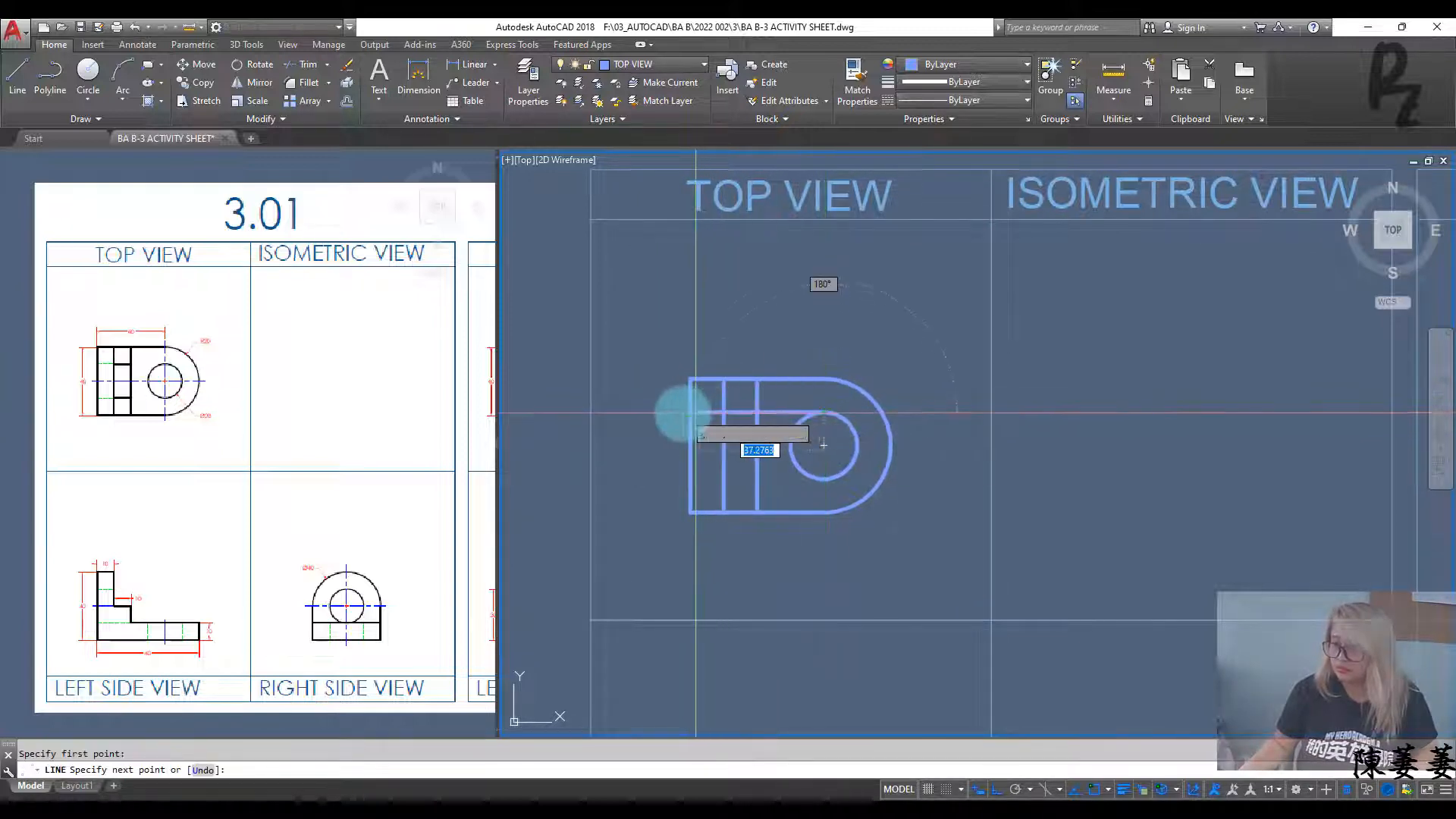
left_click(690, 413)
key("space")
key("space")
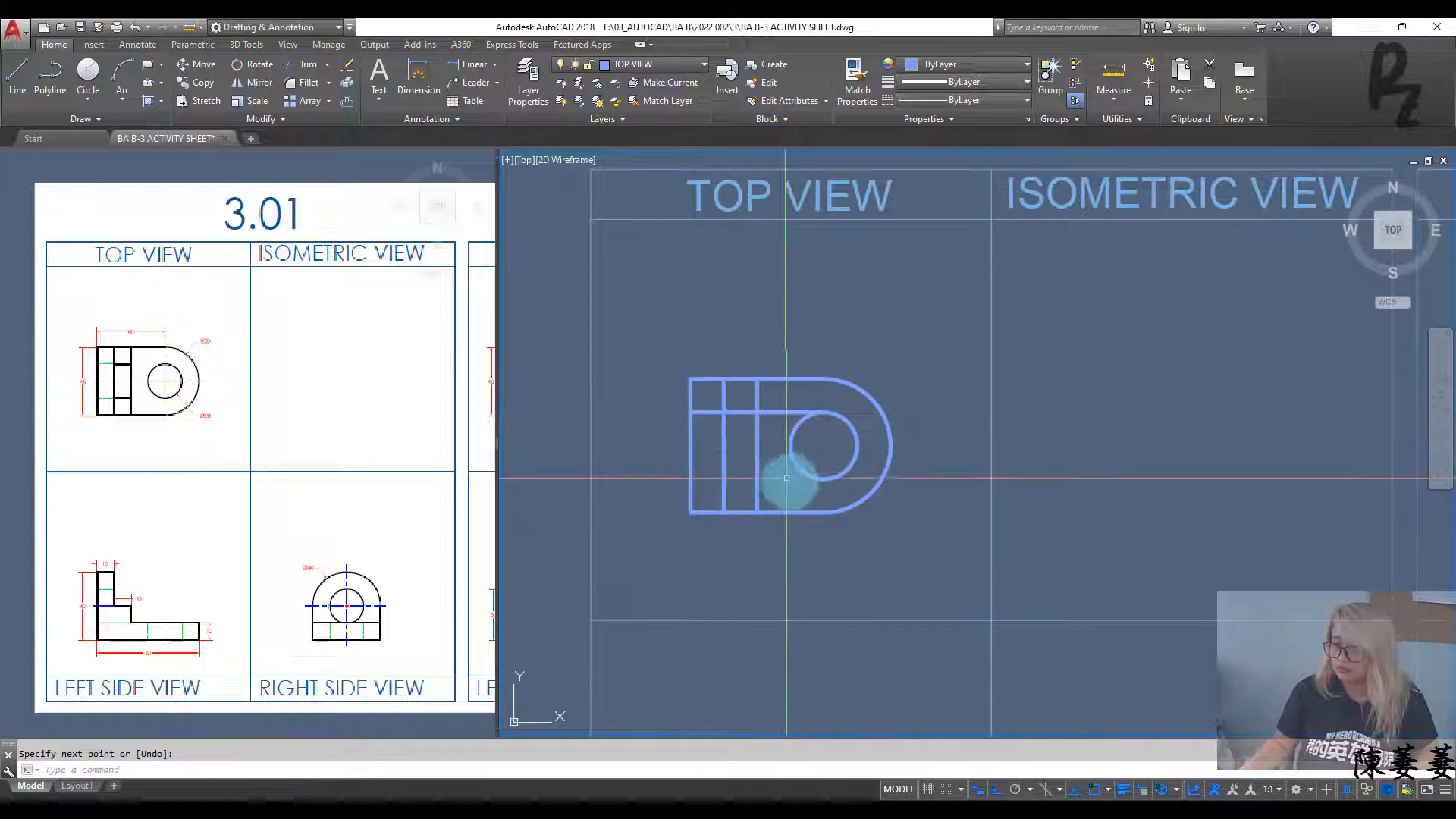
left_click(824, 480)
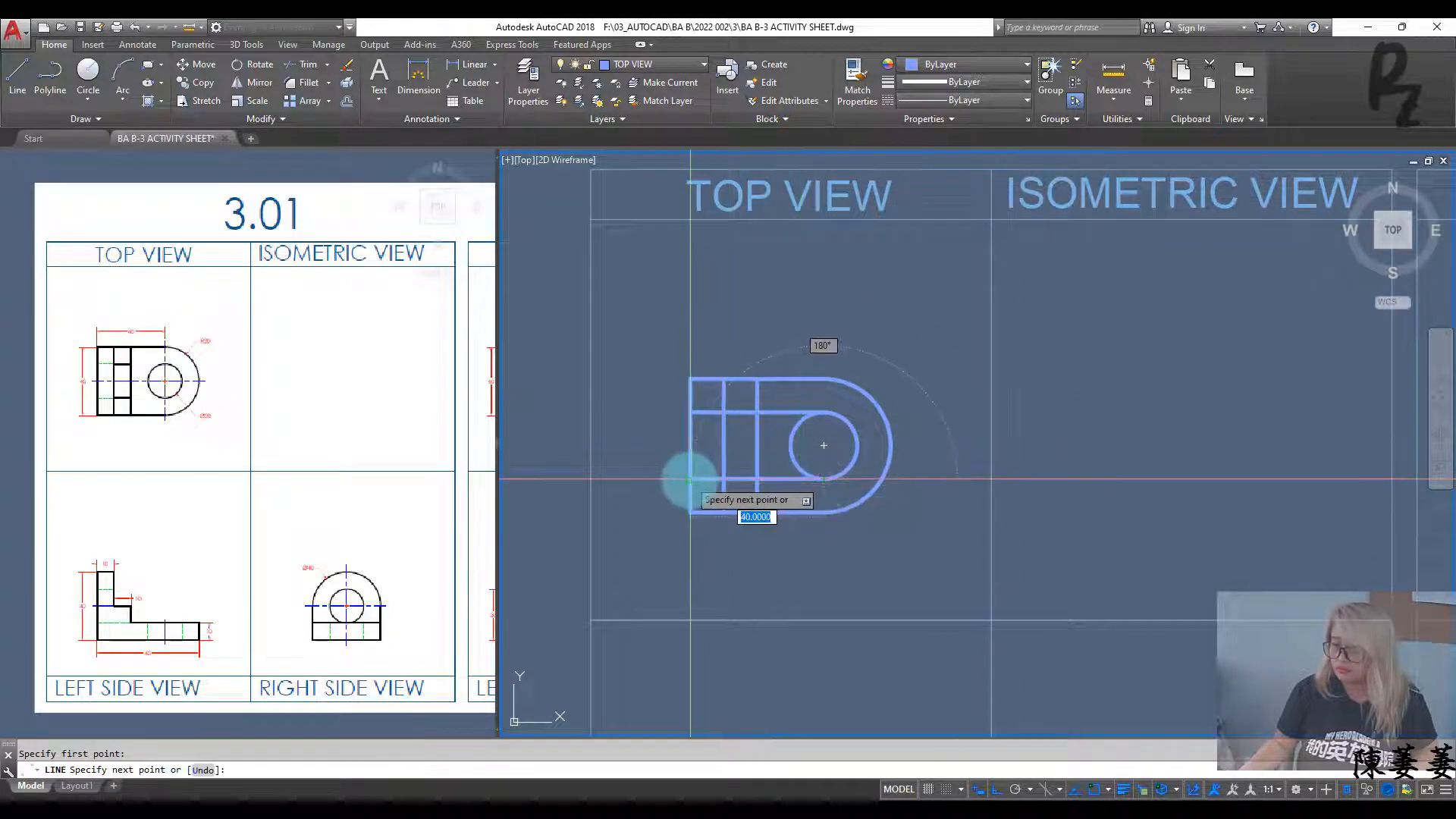
left_click(696, 470)
key("space")
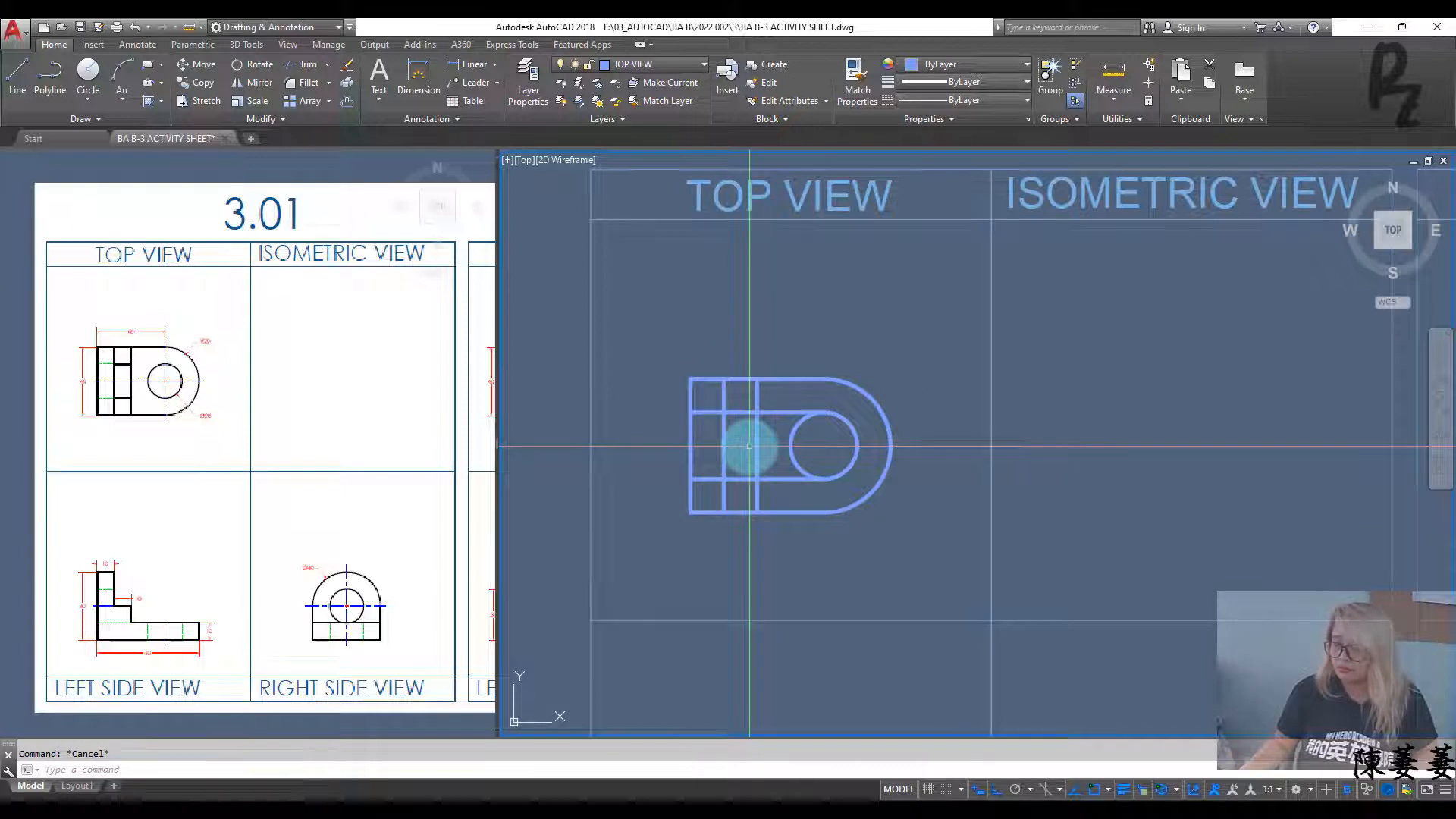
Step: Add a center mark to the outer arc and stretch its horizontal line slightly past the left edge
left_click(152, 45)
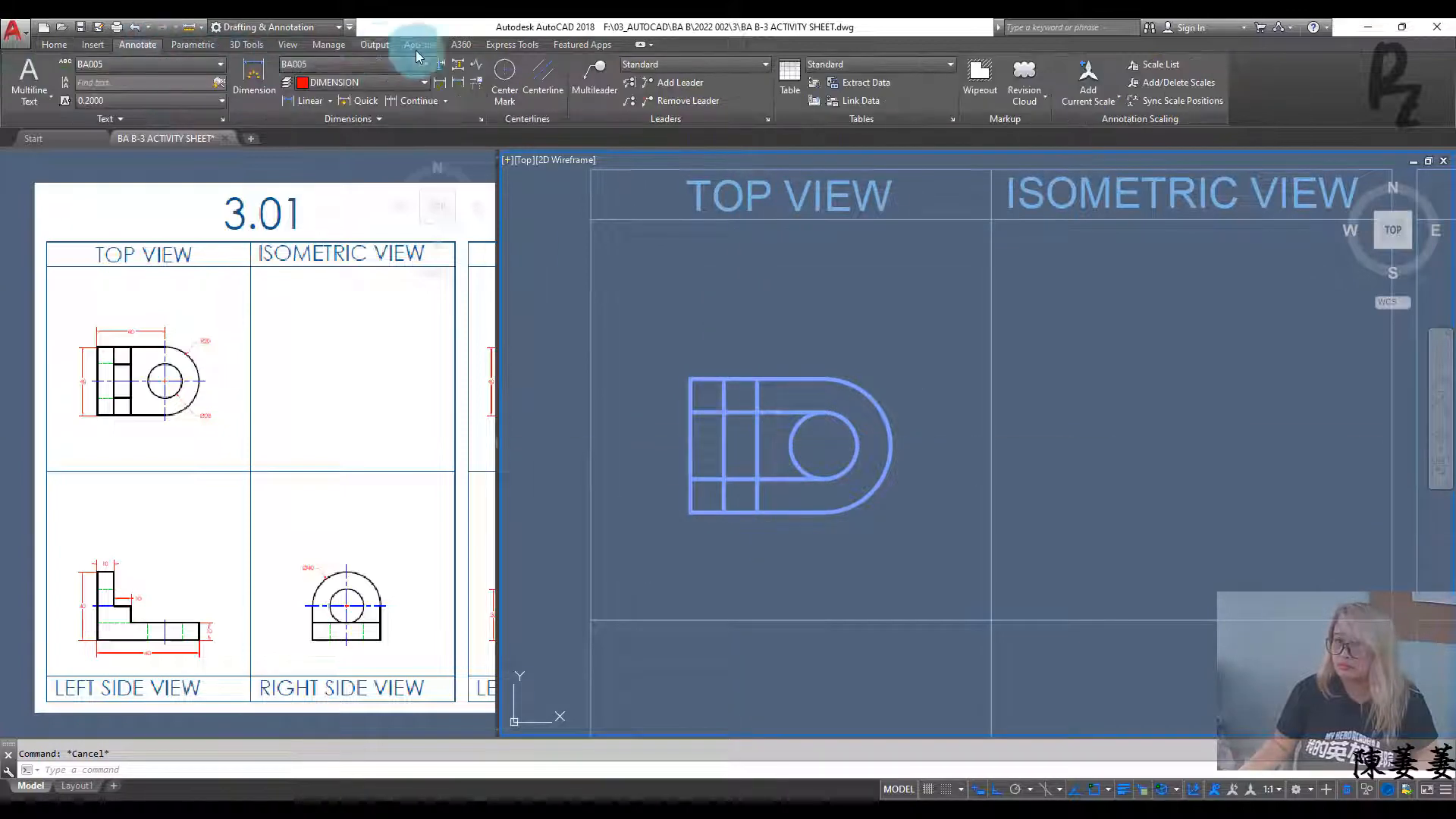
left_click(506, 76)
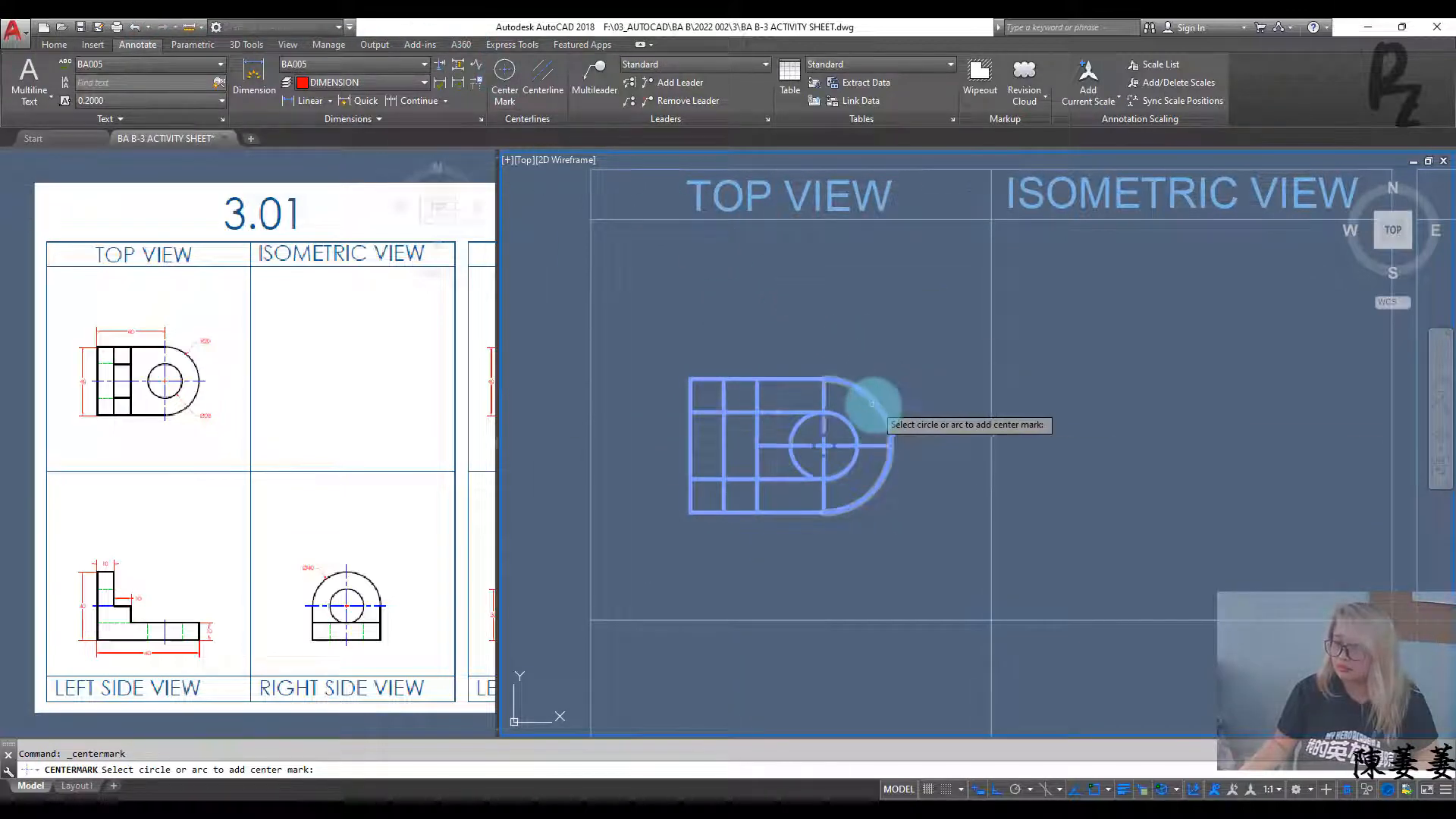
key("Escape")
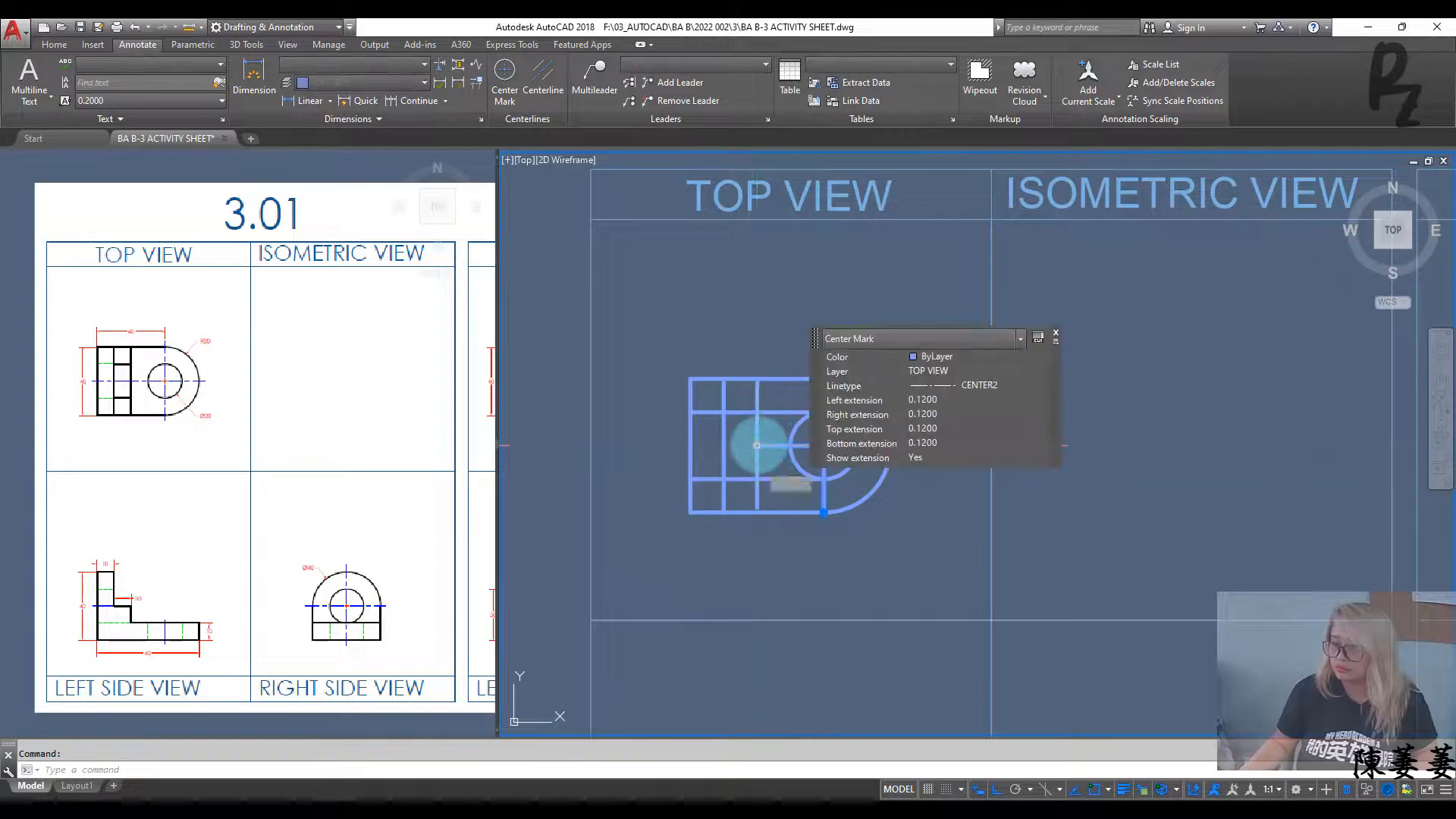
left_click(757, 446)
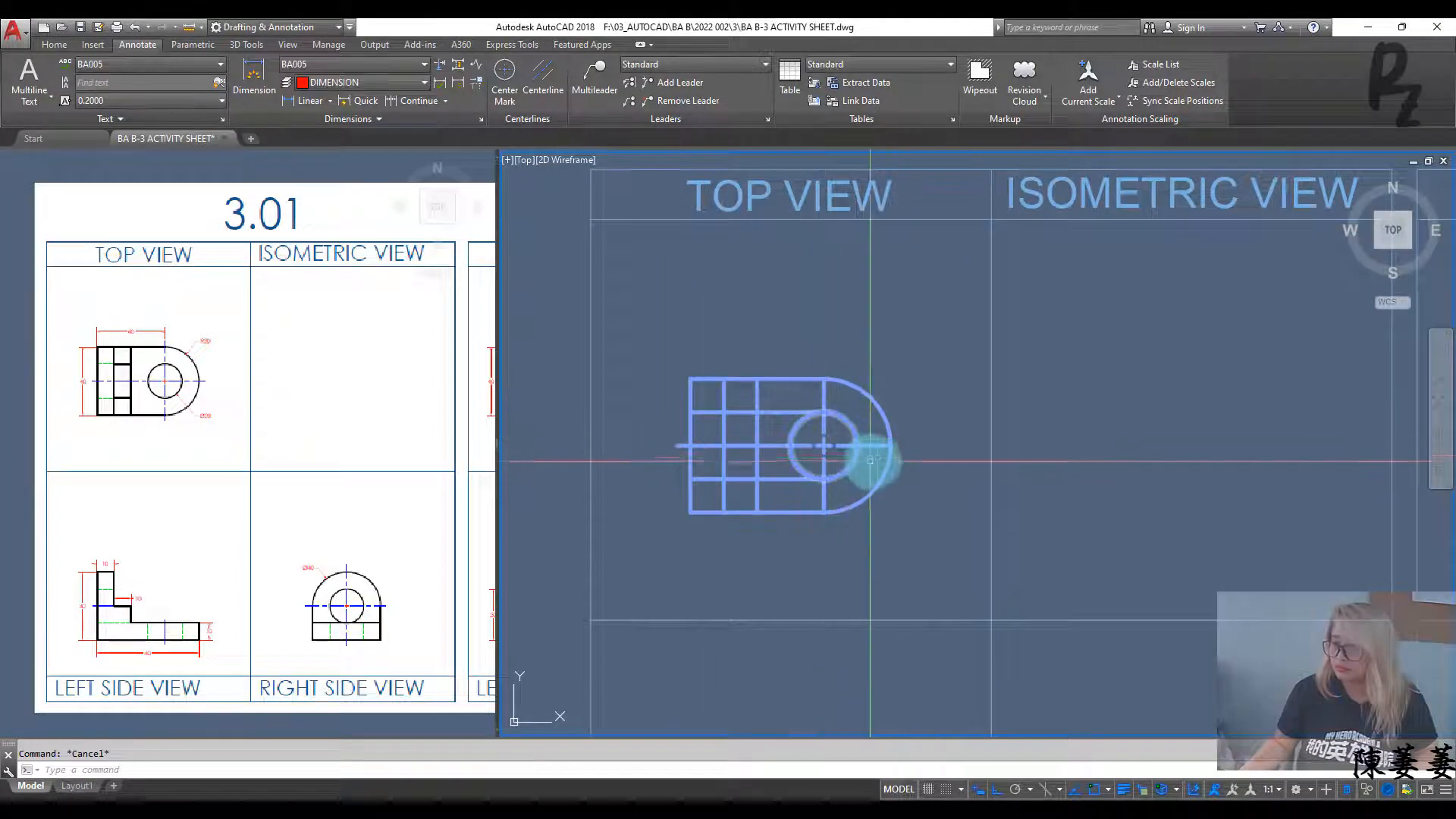
Step: Move the center mark from the top view layer to the layer with thin dark blue lines
left_click(871, 473)
left_click(868, 431)
left_click(1030, 301)
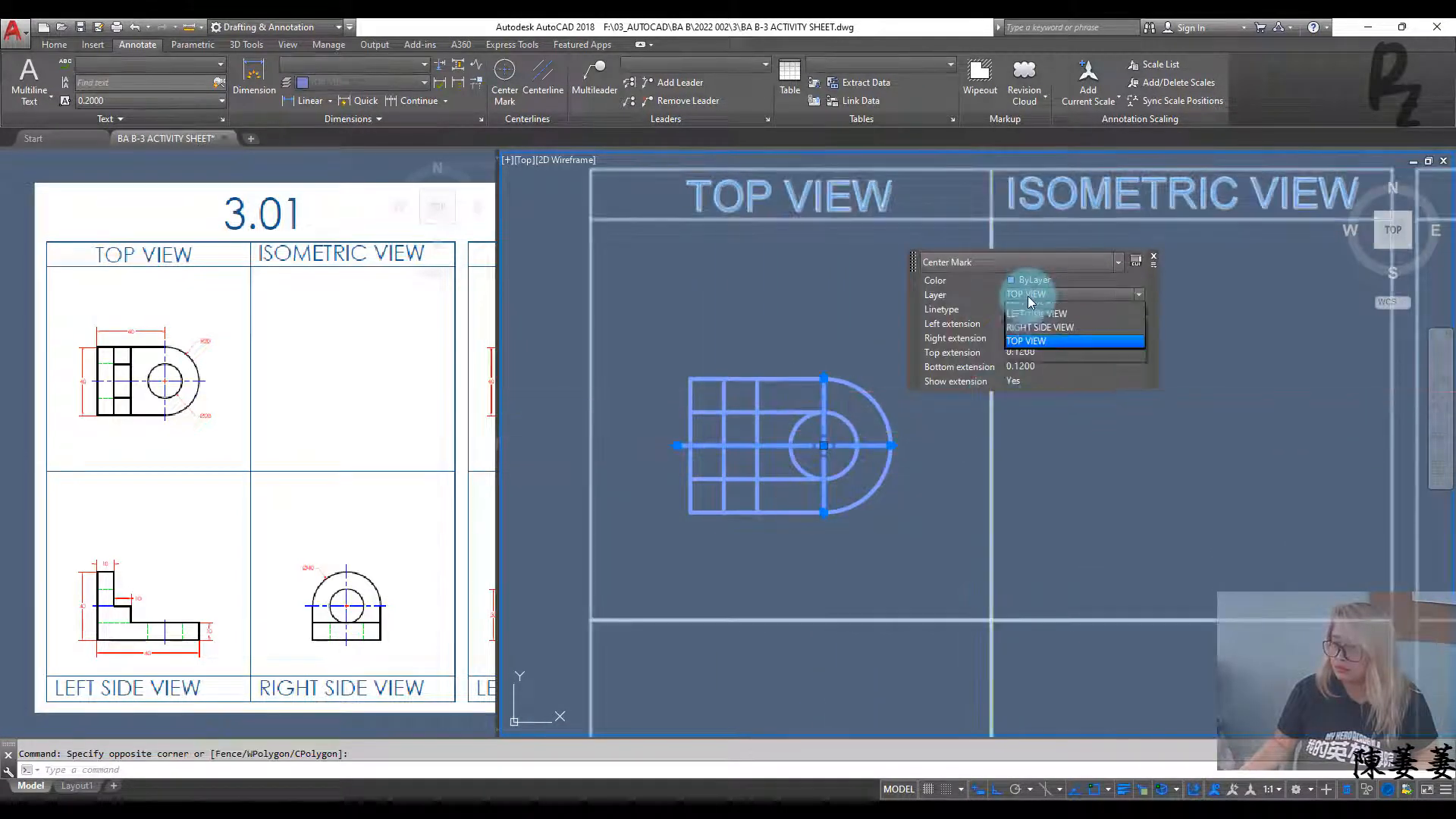
left_click(1038, 326)
key("Escape")
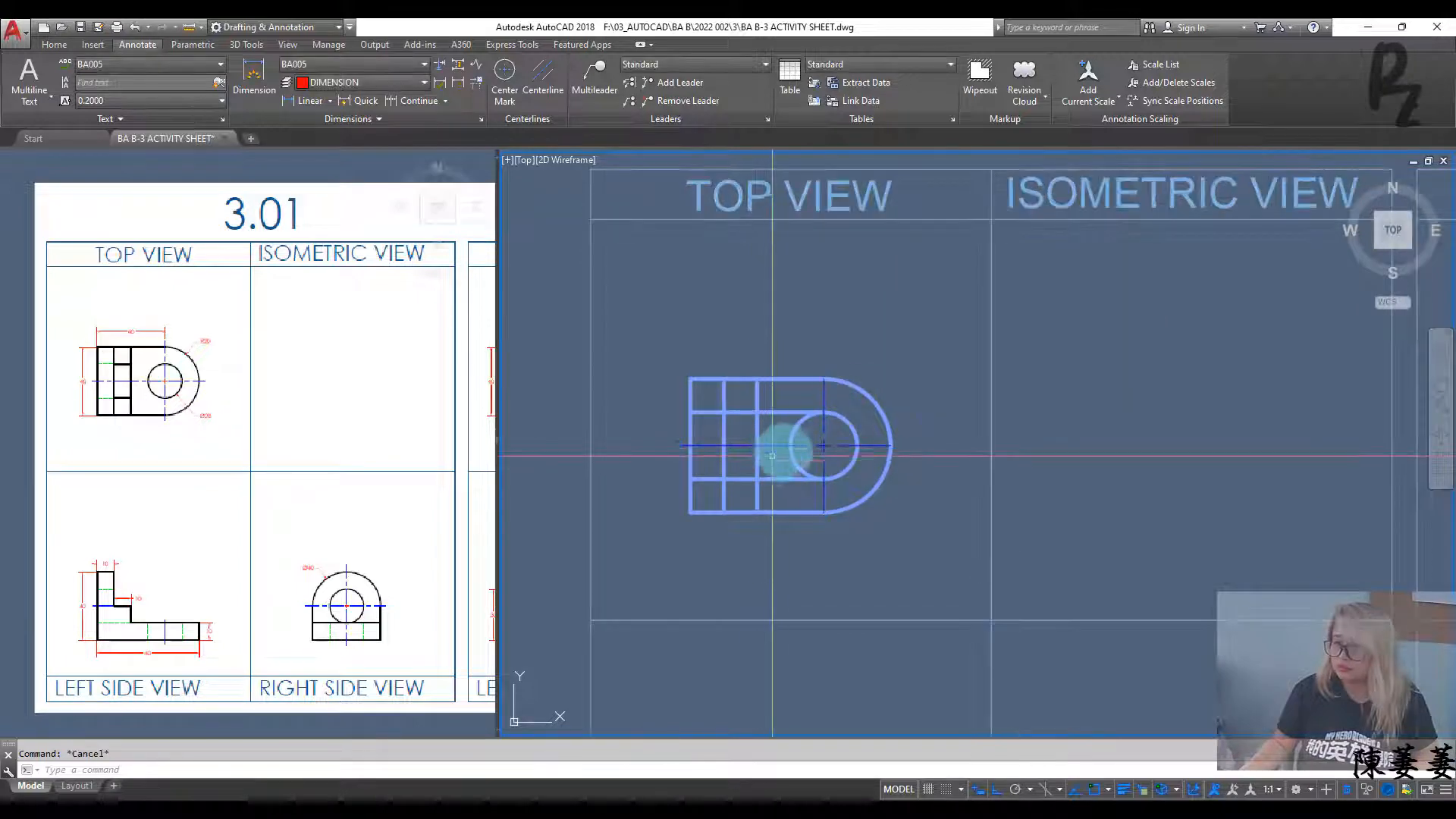
Step: Trim the two horizontal lines between the second offset line and the hole circle
scroll(770, 426, "up", 2)
key("Return")
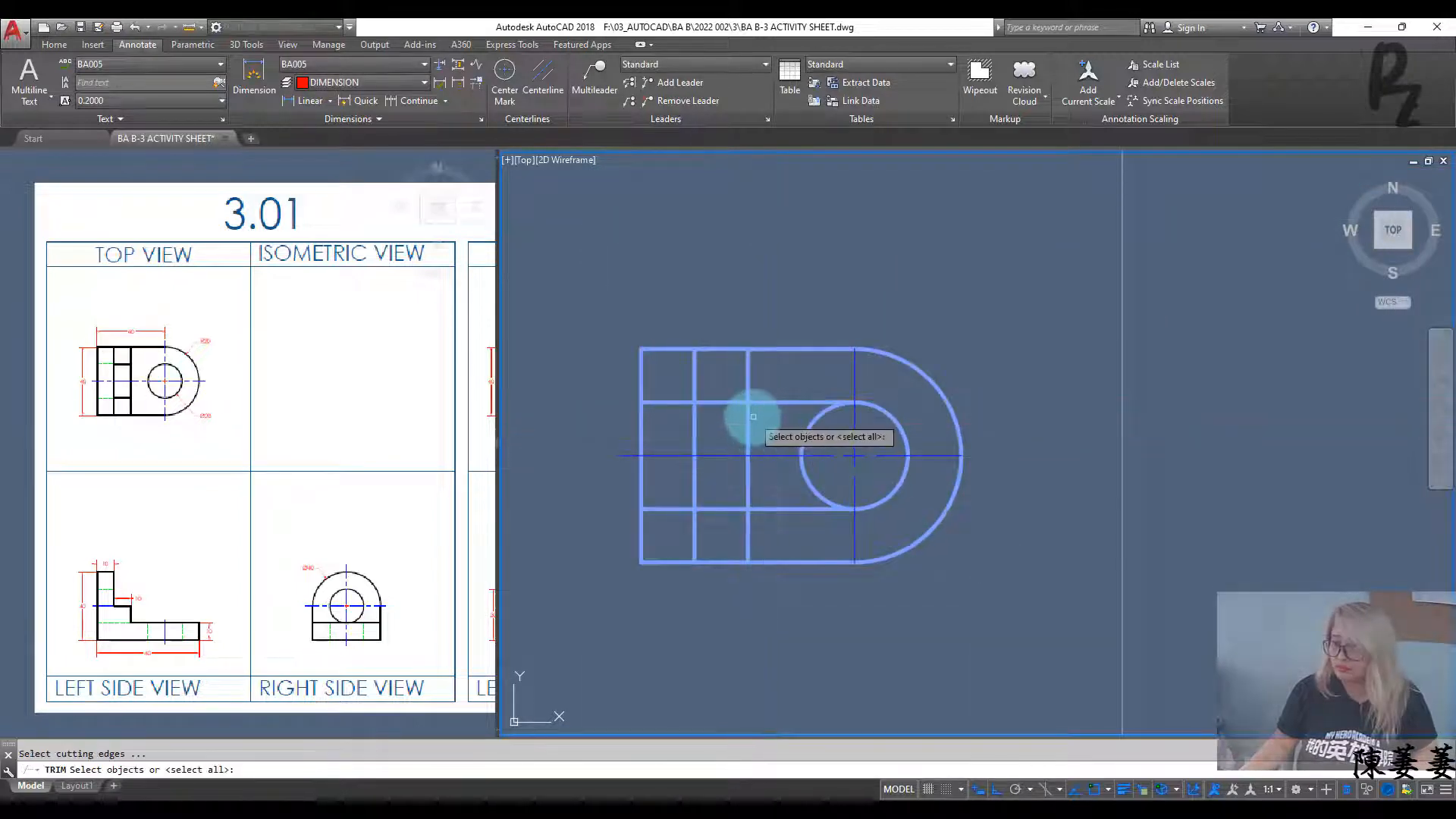
key("Return")
left_click(775, 526)
left_click(774, 495)
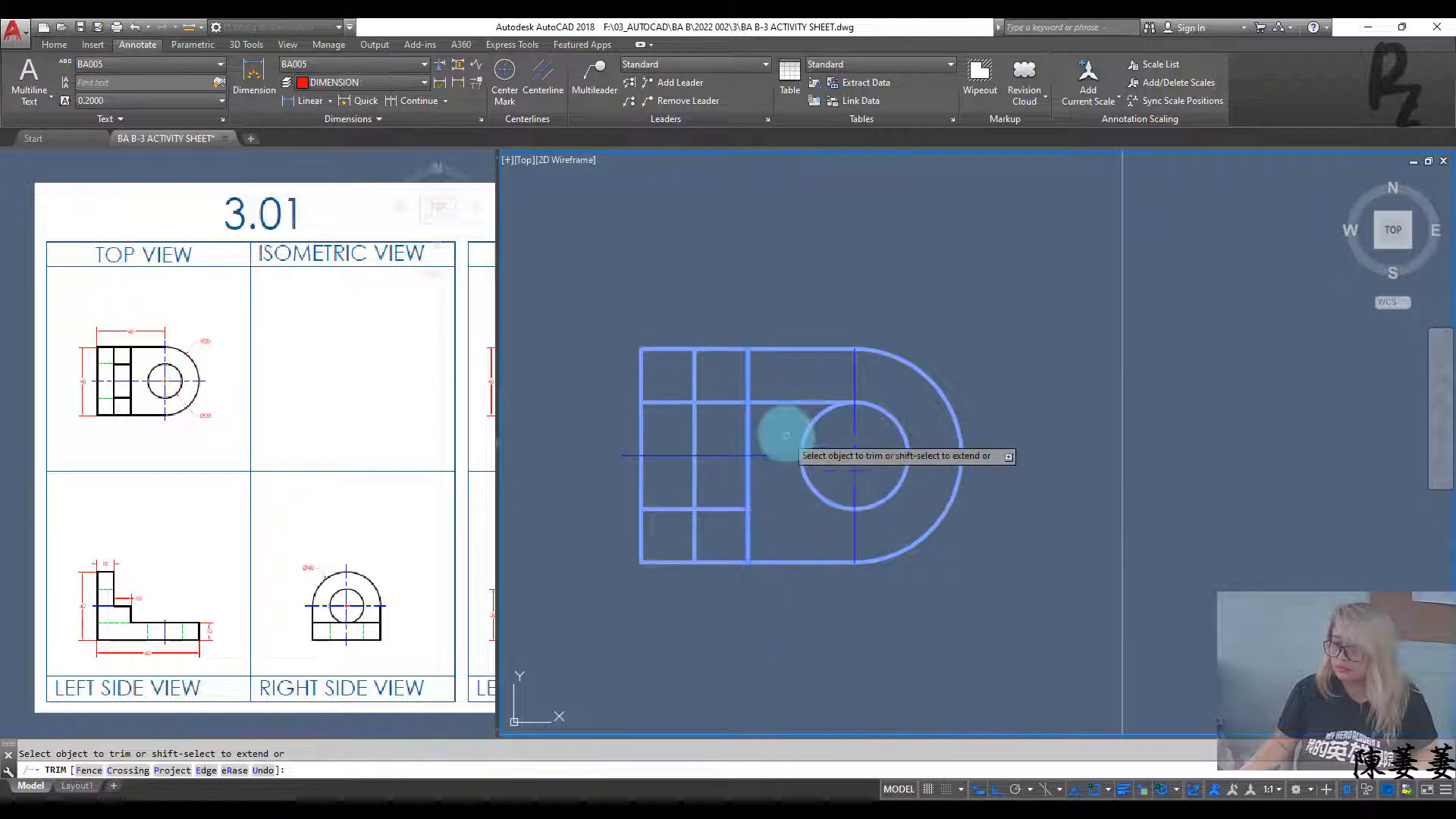
left_click(777, 420)
left_click(774, 381)
key("Escape")
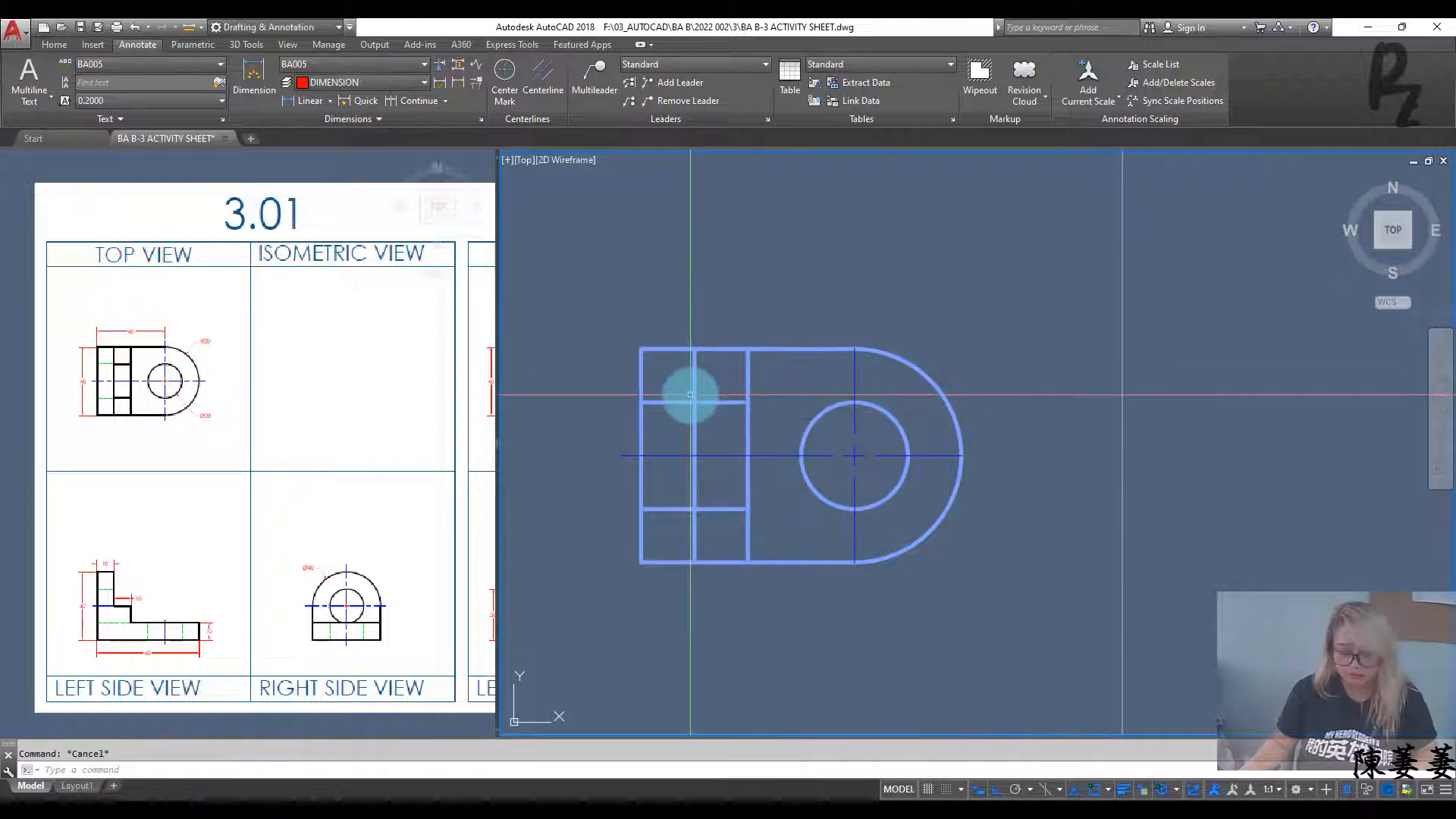
Step: Break both inner horizontal lines where they meet the first offset vertical line
type("BR")
key("Return")
scroll(689, 392, "up", 4)
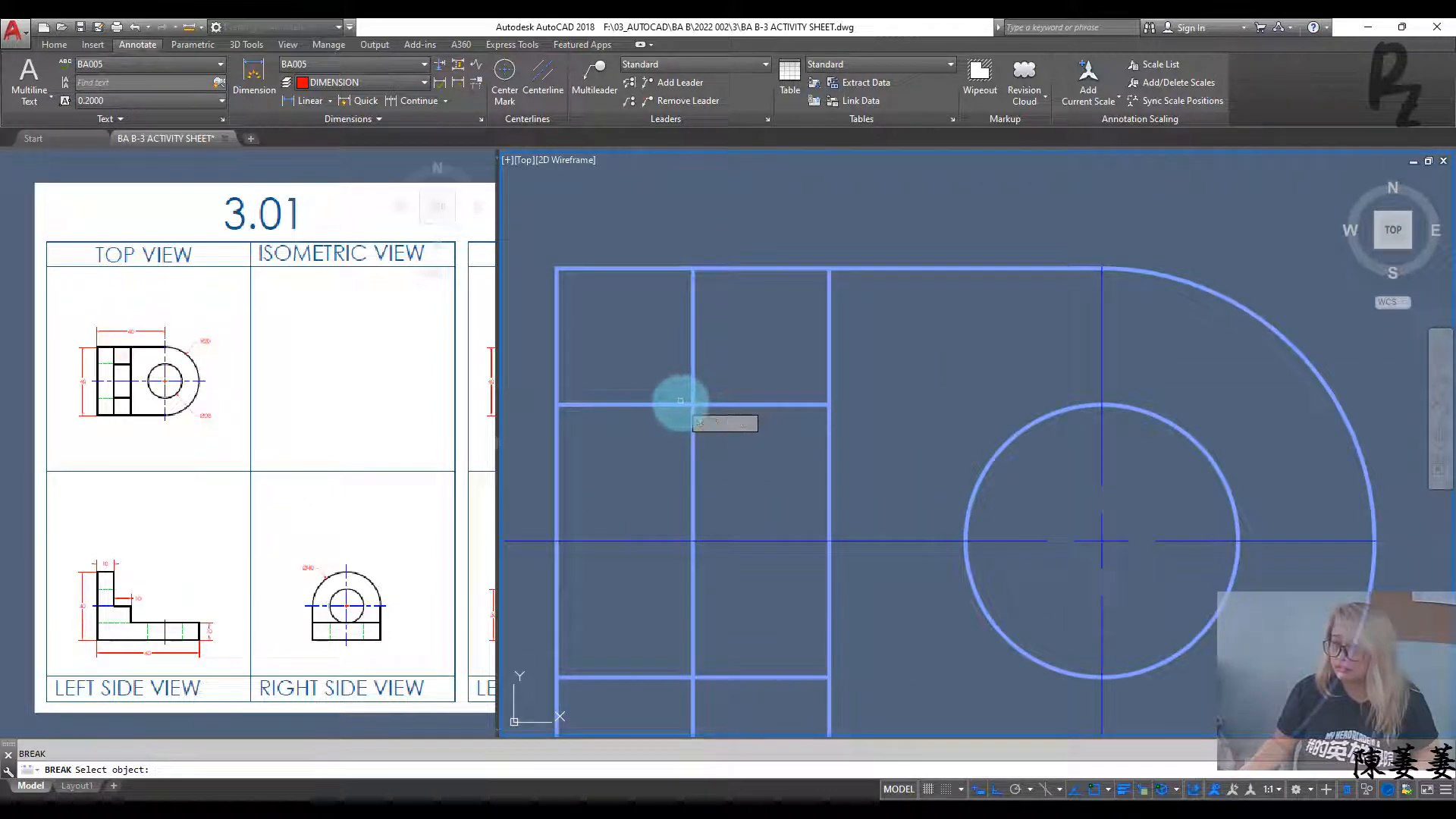
left_click(682, 403)
left_click(692, 403)
middle_click_drag(681, 650, 696, 465)
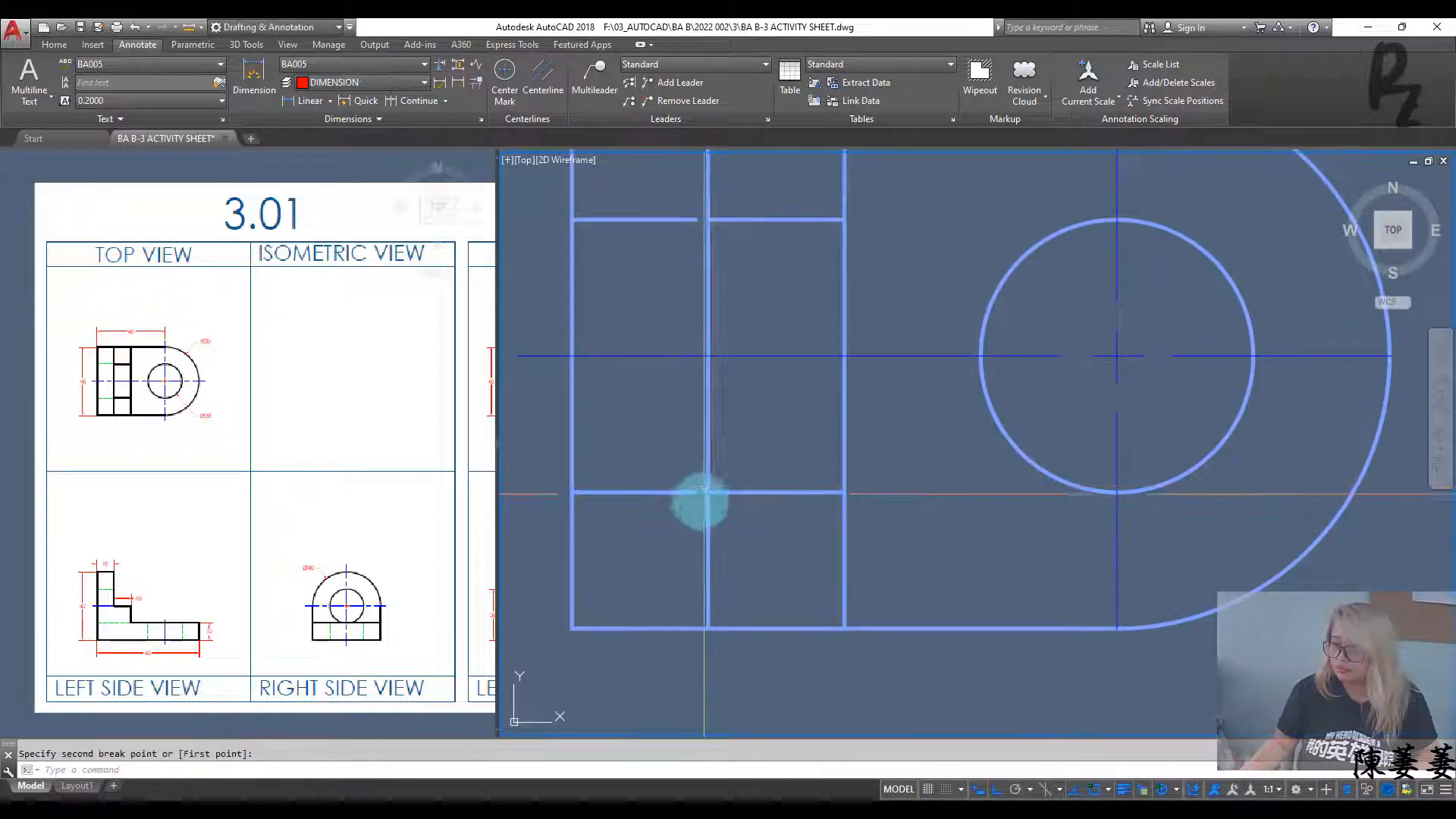
key("Escape")
Step: Extend the two short inner horizontal lines of the left strip to the first offset vertical line
type("ex")
key("Return")
key("Return")
left_click(696, 526)
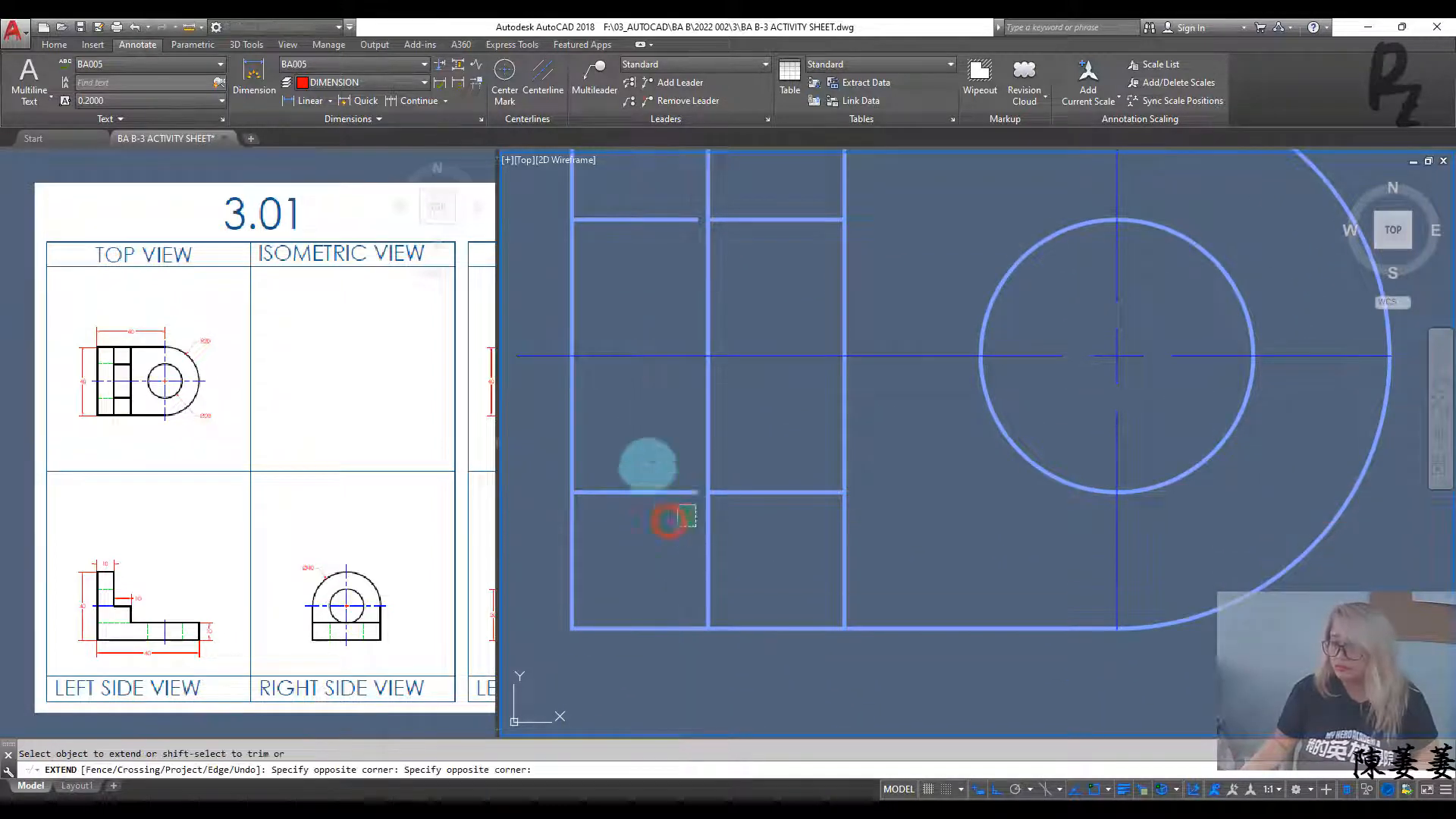
left_click(648, 465)
middle_click_drag(644, 463, 677, 568)
left_click(689, 351)
left_click(674, 289)
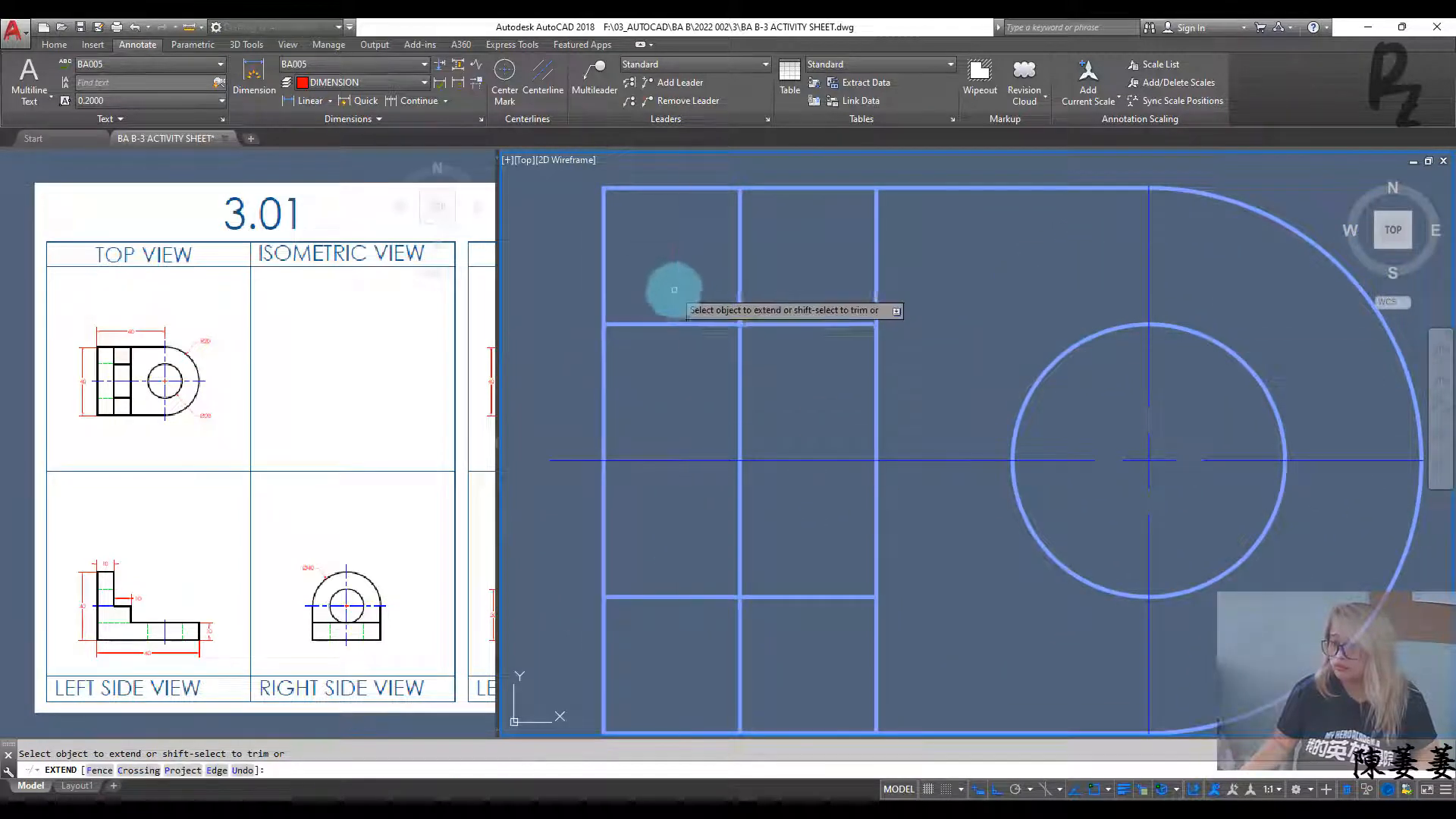
key("Escape")
Step: Move the two inner horizontal lines in the top view's left strip to the HIDDENLINE layer
left_click(696, 361)
left_click(675, 303)
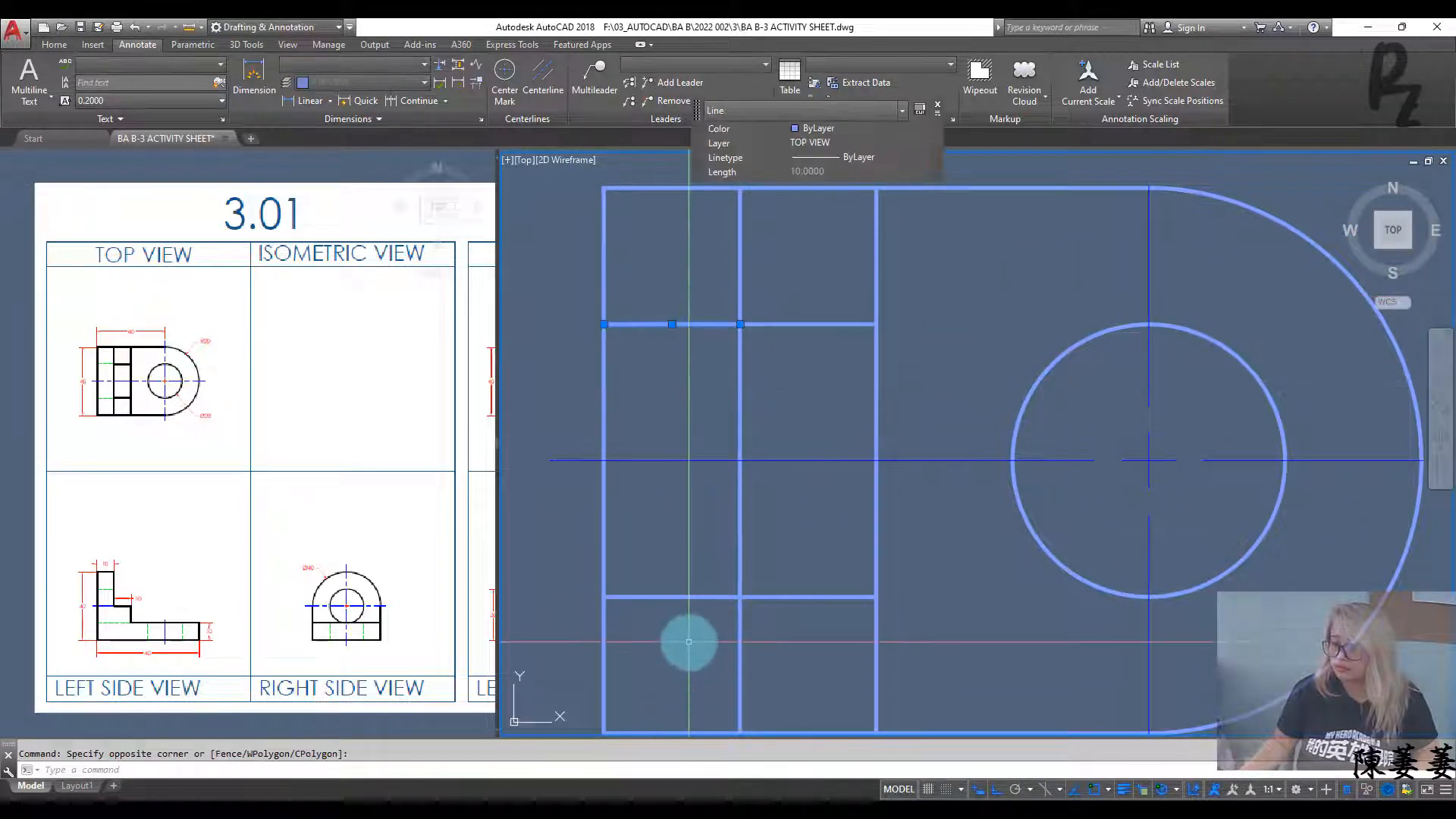
left_click(641, 561)
left_click(821, 487)
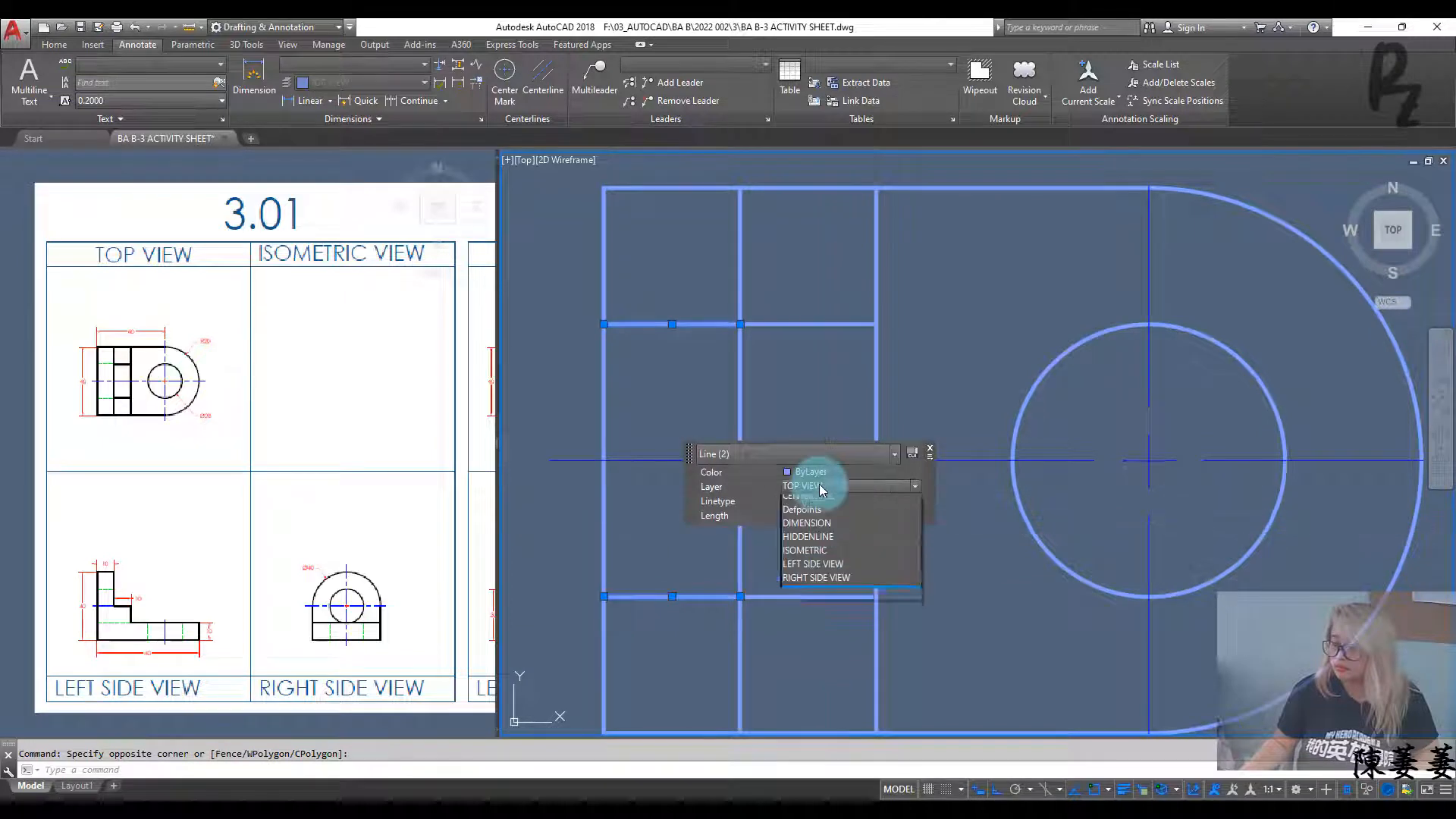
left_click(813, 554)
key("Escape")
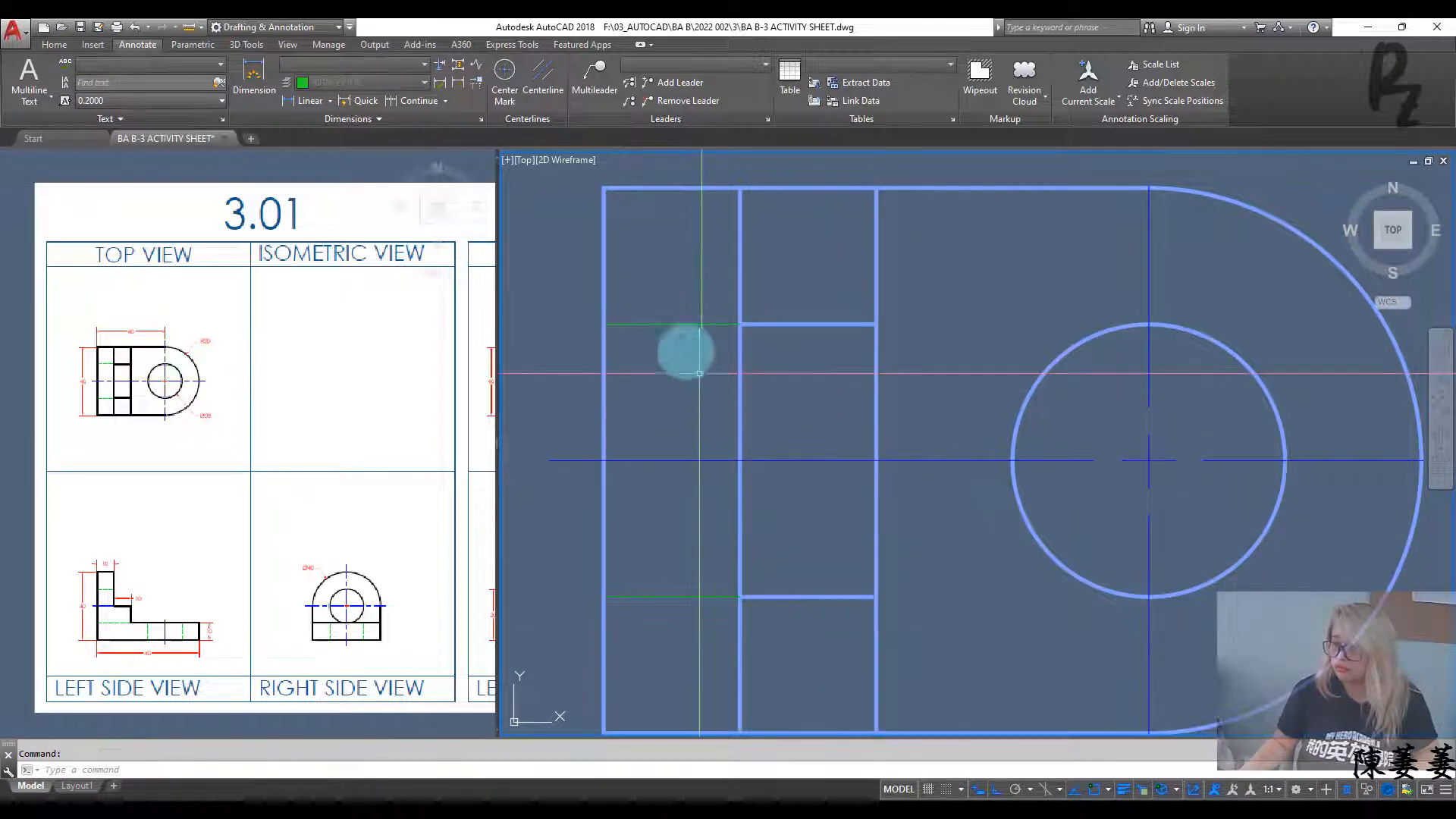
Step: Make LEFT SIDE VIEW the current layer
scroll(675, 334, "down", 4)
scroll(680, 339, "up", 6)
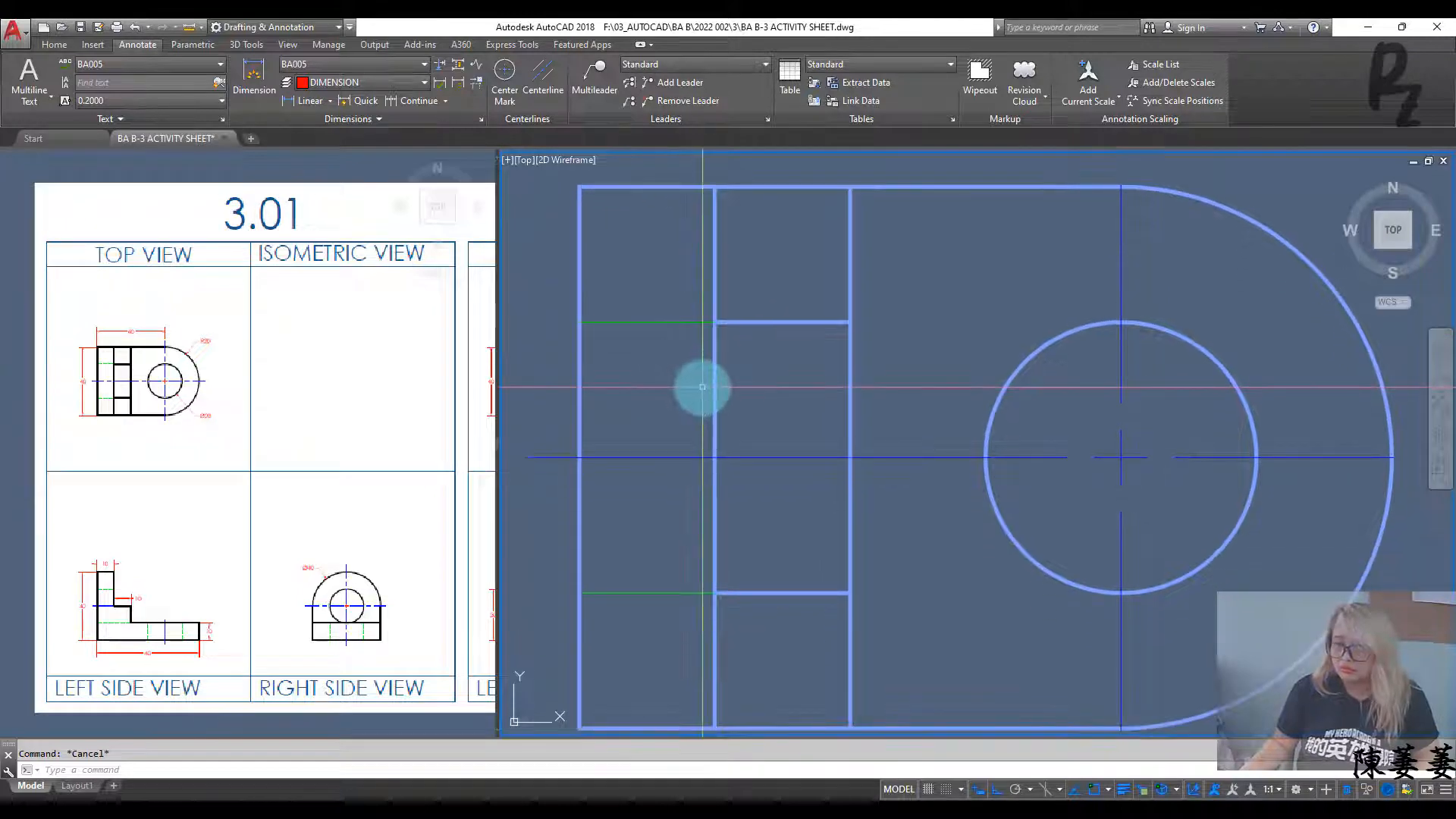
scroll(702, 387, "down", 4)
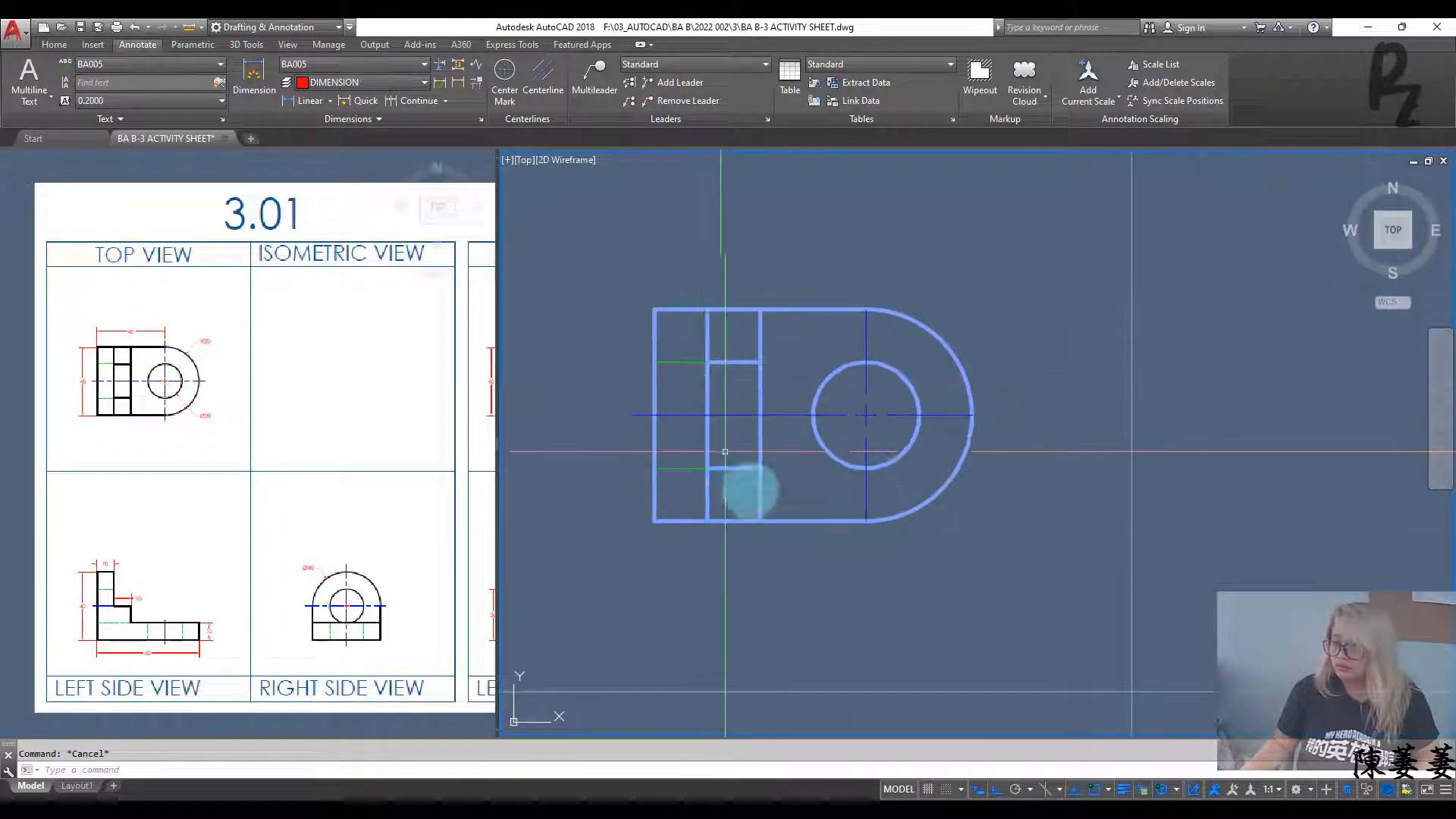
left_click(54, 45)
left_click(641, 65)
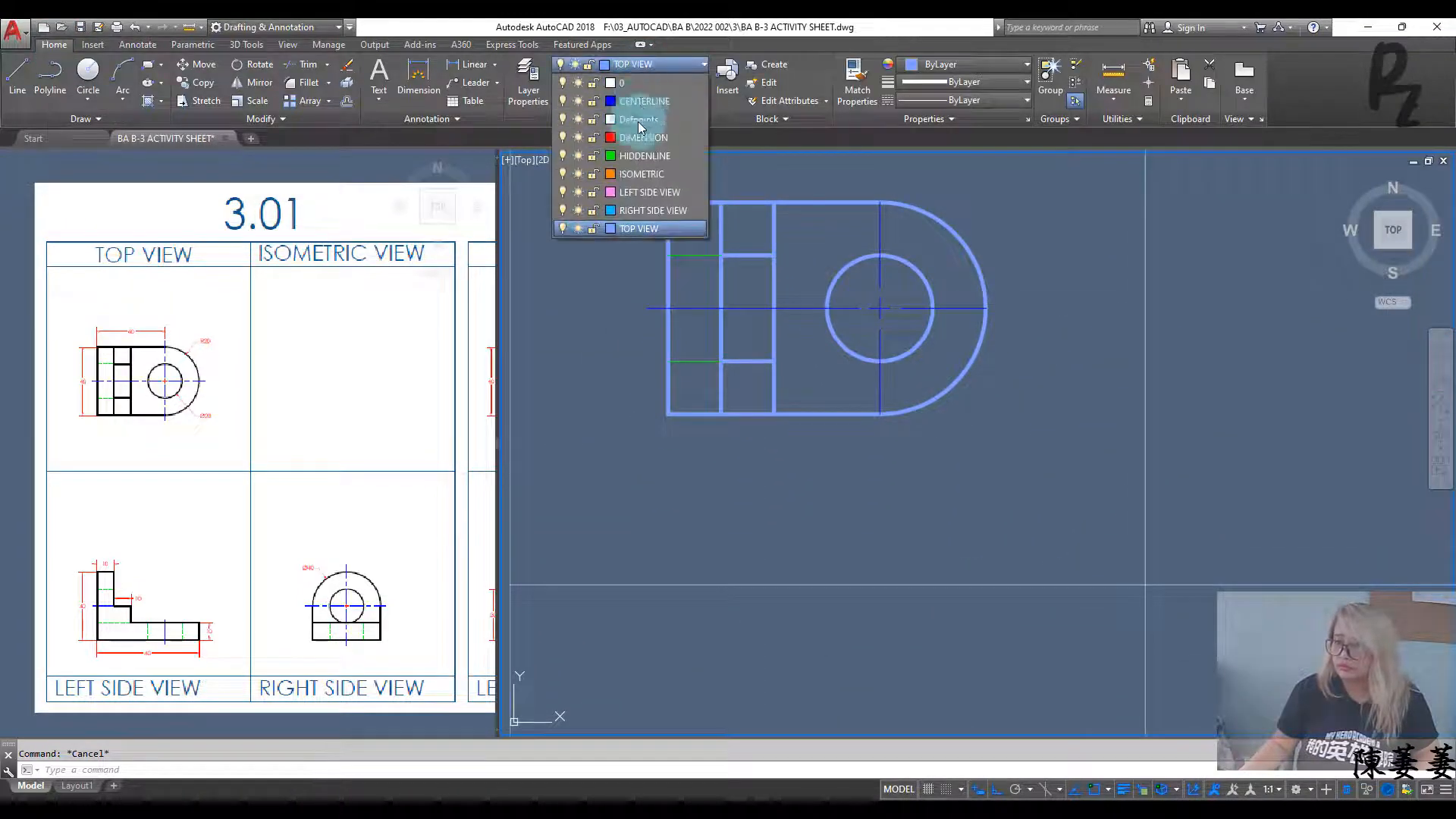
left_click(634, 194)
Step: Draw a vertical line from the top view's lower-left corner down into the left side view cell
middle_click_drag(797, 559, 783, 384)
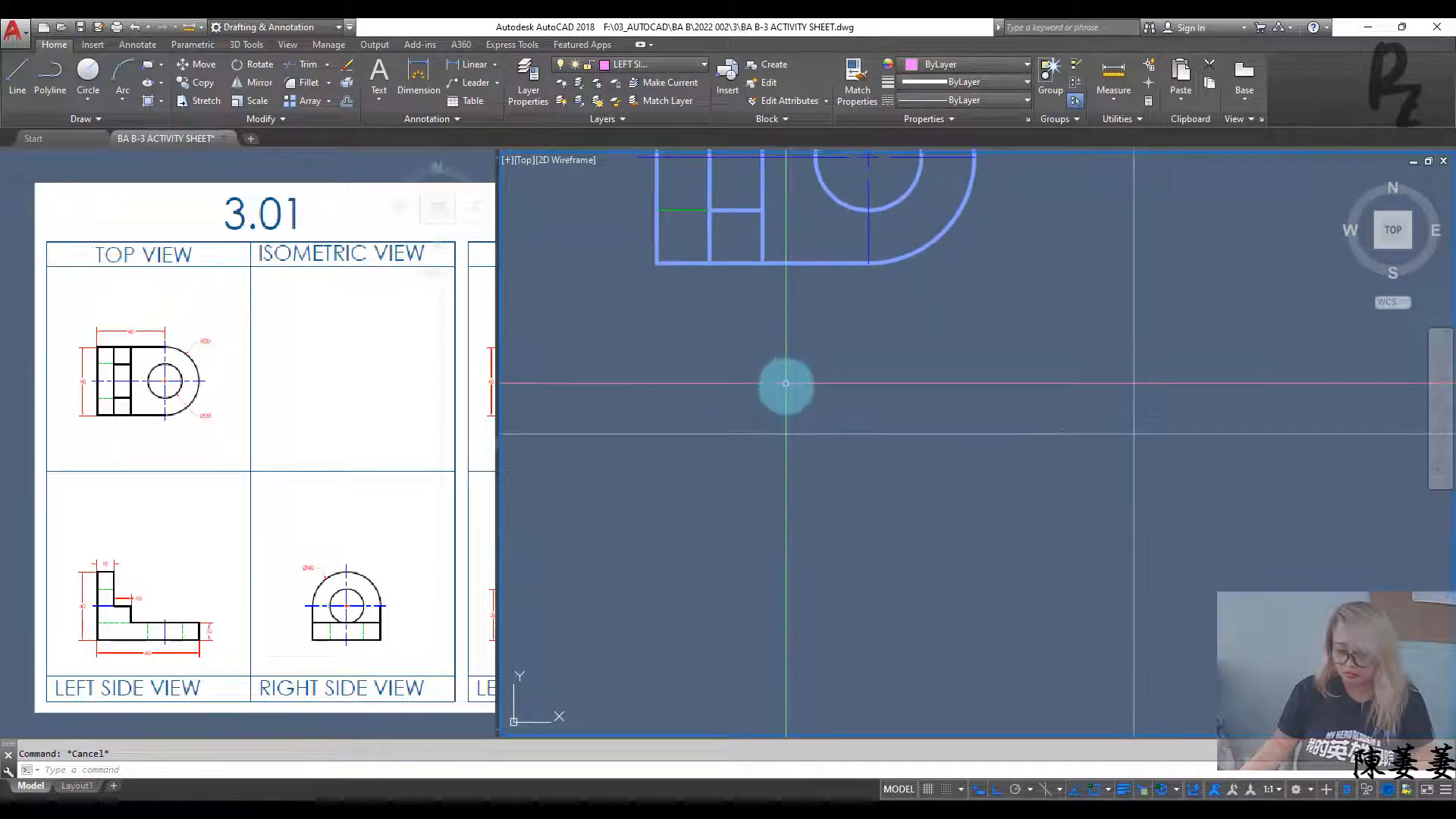
type("L")
key("Return")
left_click(657, 263)
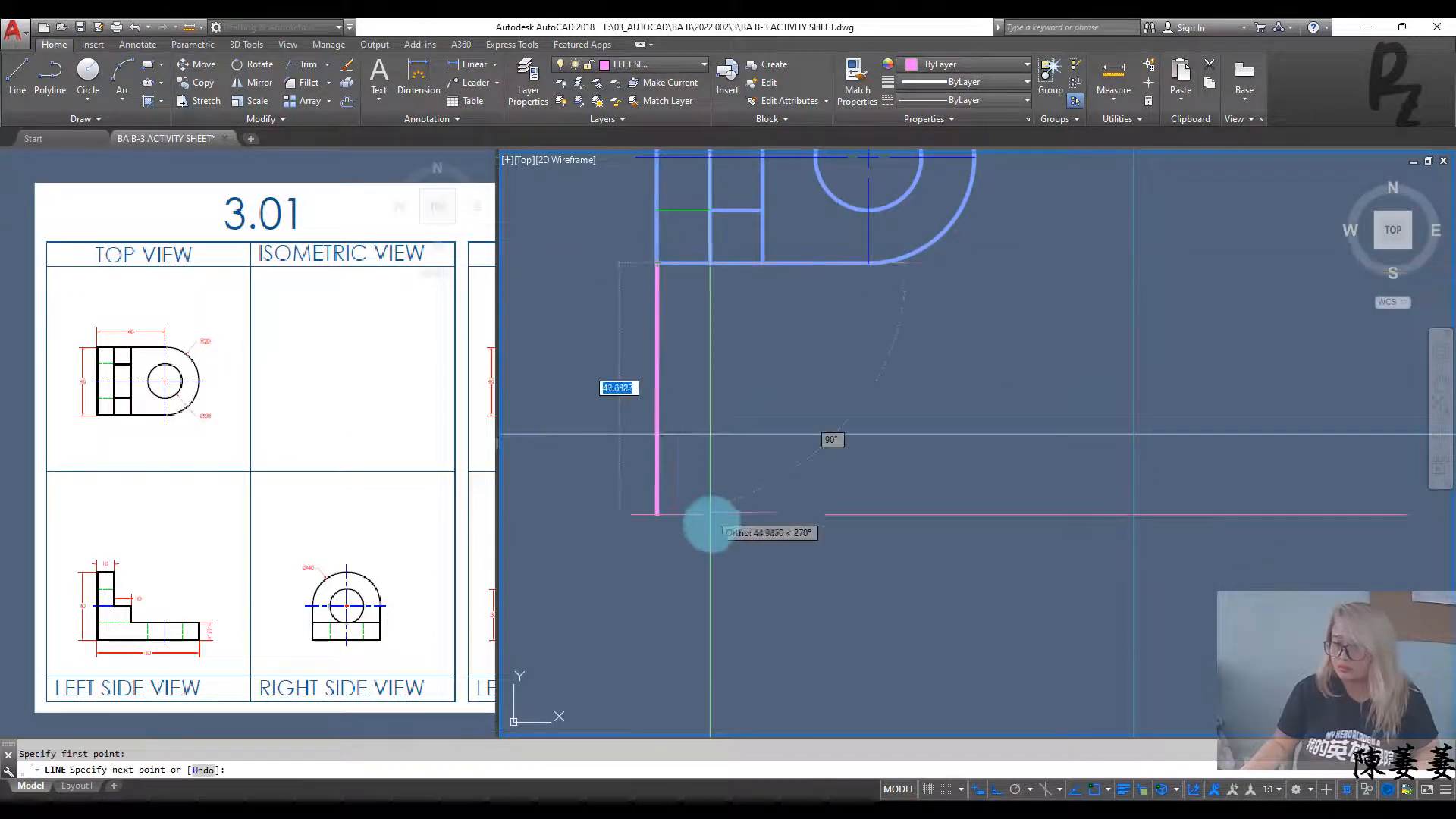
middle_click_drag(717, 605, 731, 483)
scroll(731, 487, "down", 1)
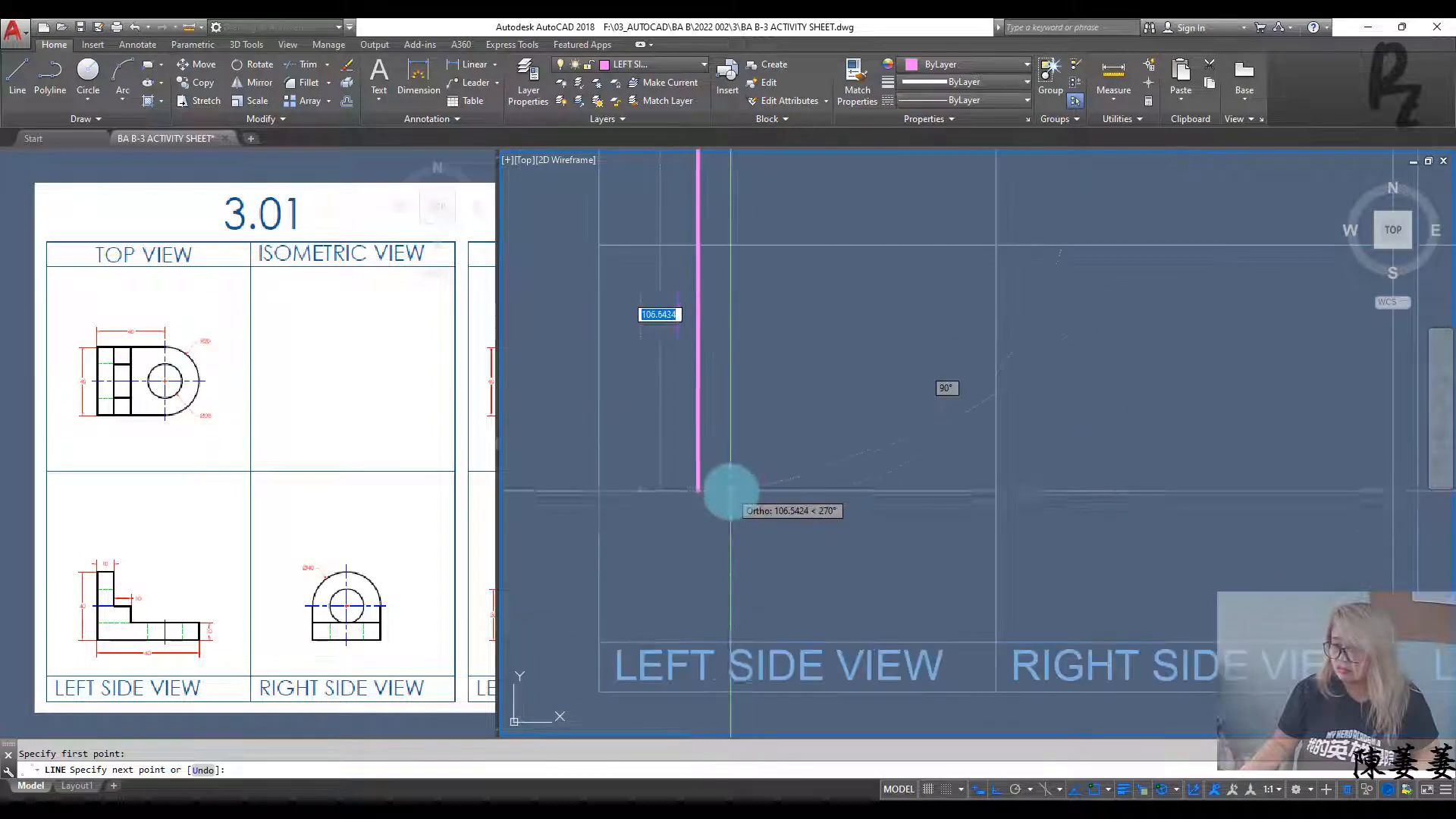
left_click(701, 552)
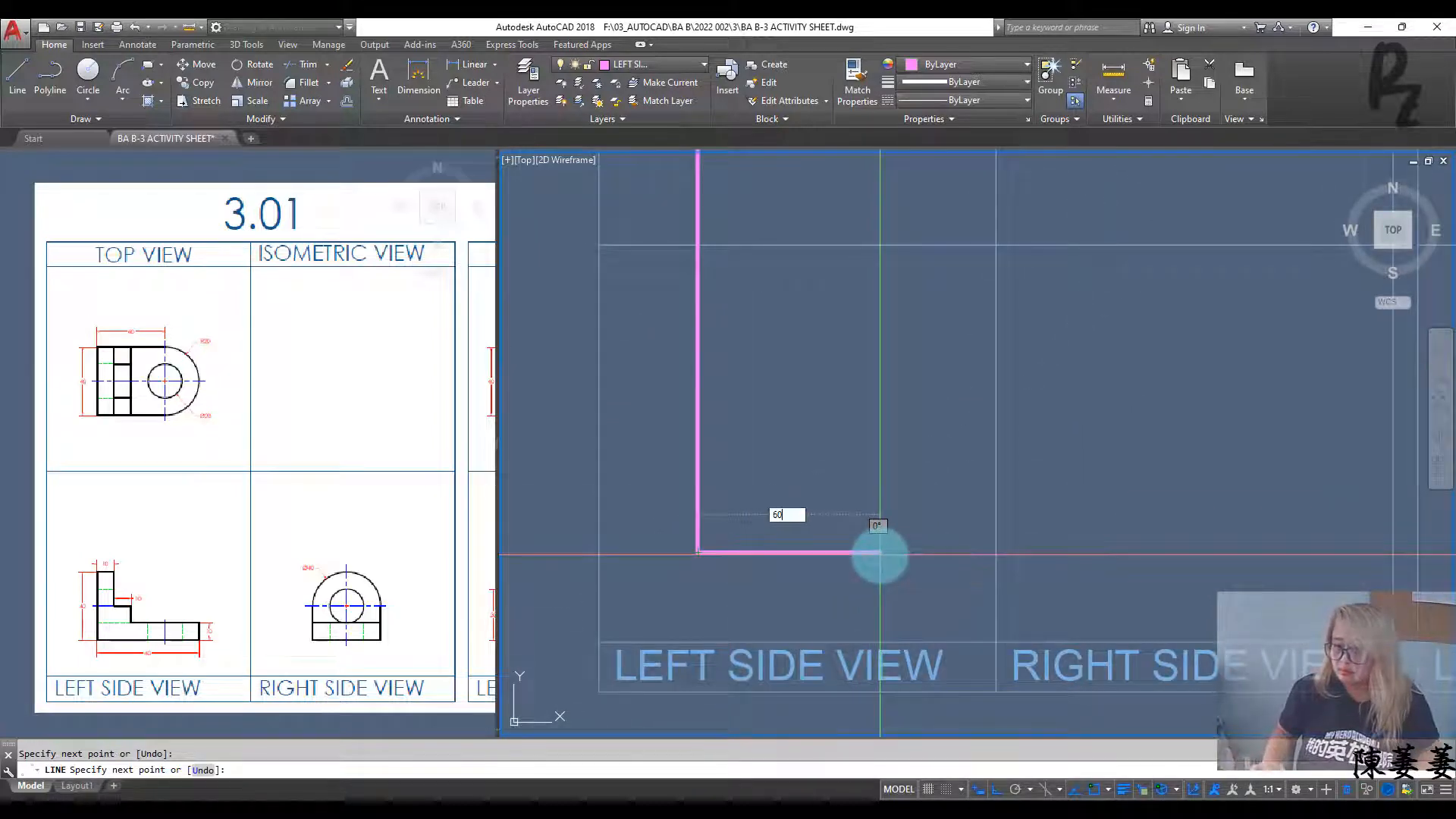
Step: Continue the outline with a 60-unit base, a 10-unit end, a ledge and 10-unit steps back to the vertical line
left_click(897, 552)
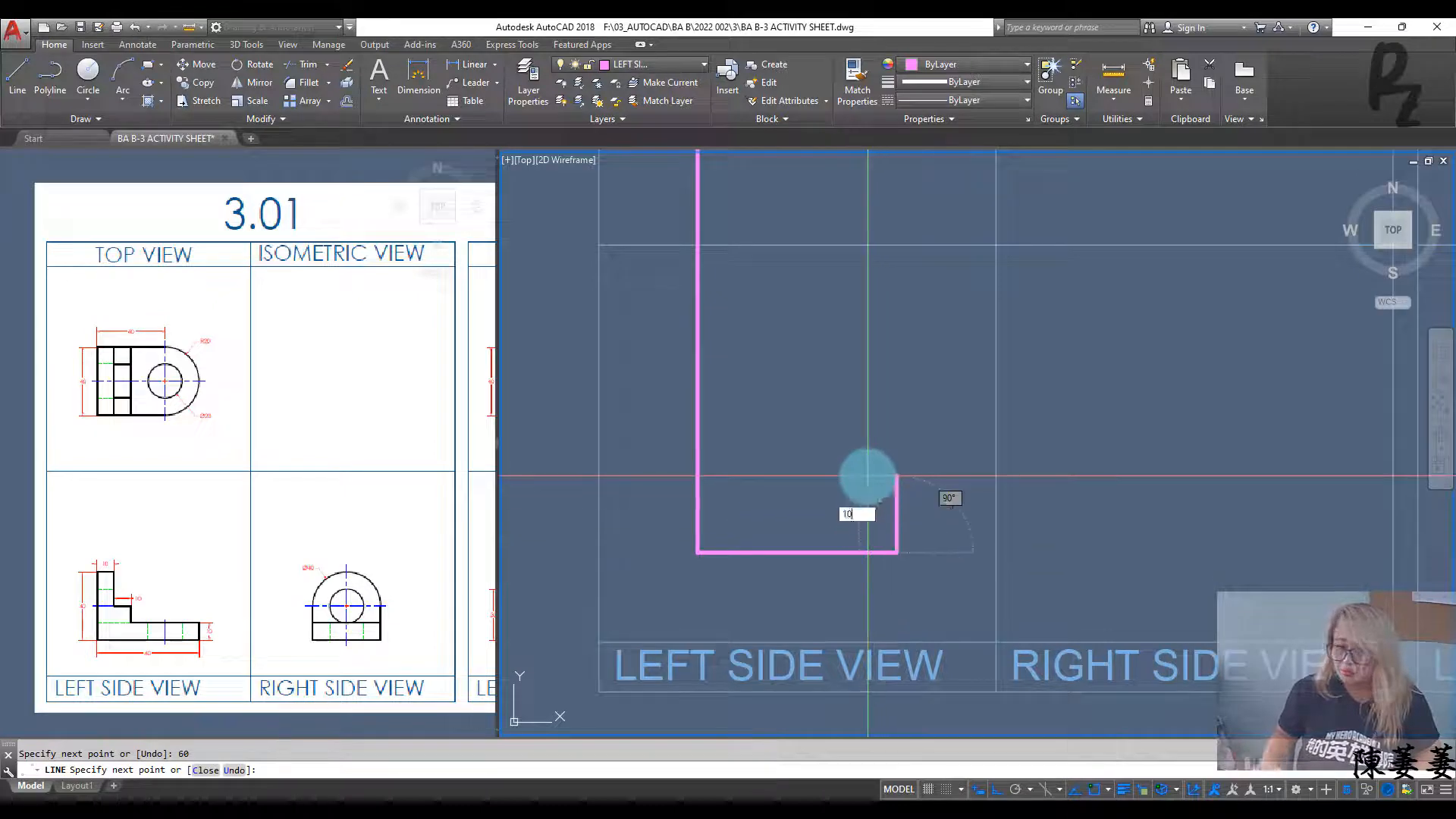
key("Return")
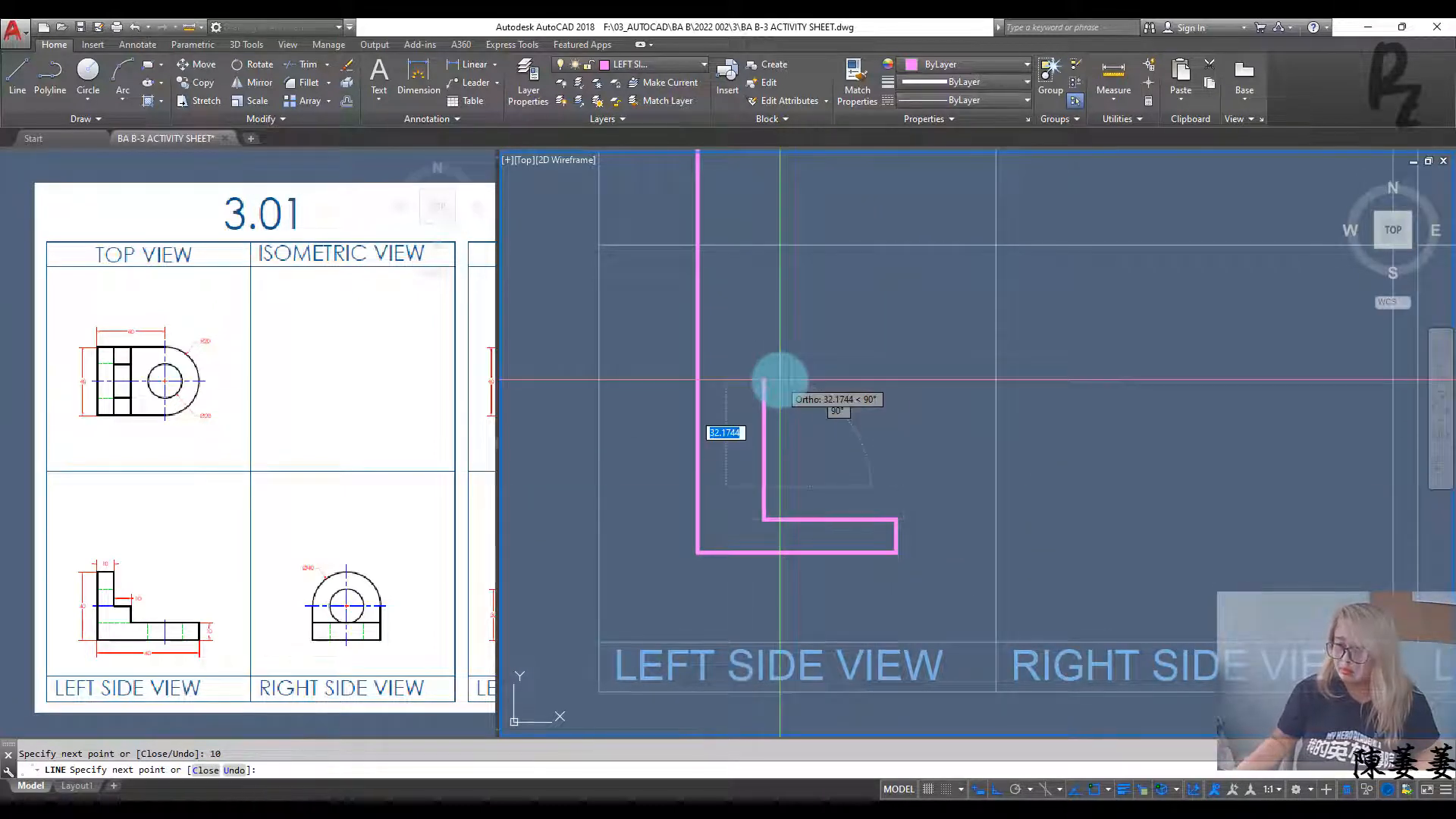
type("10")
key("Return")
type("10")
key("Return")
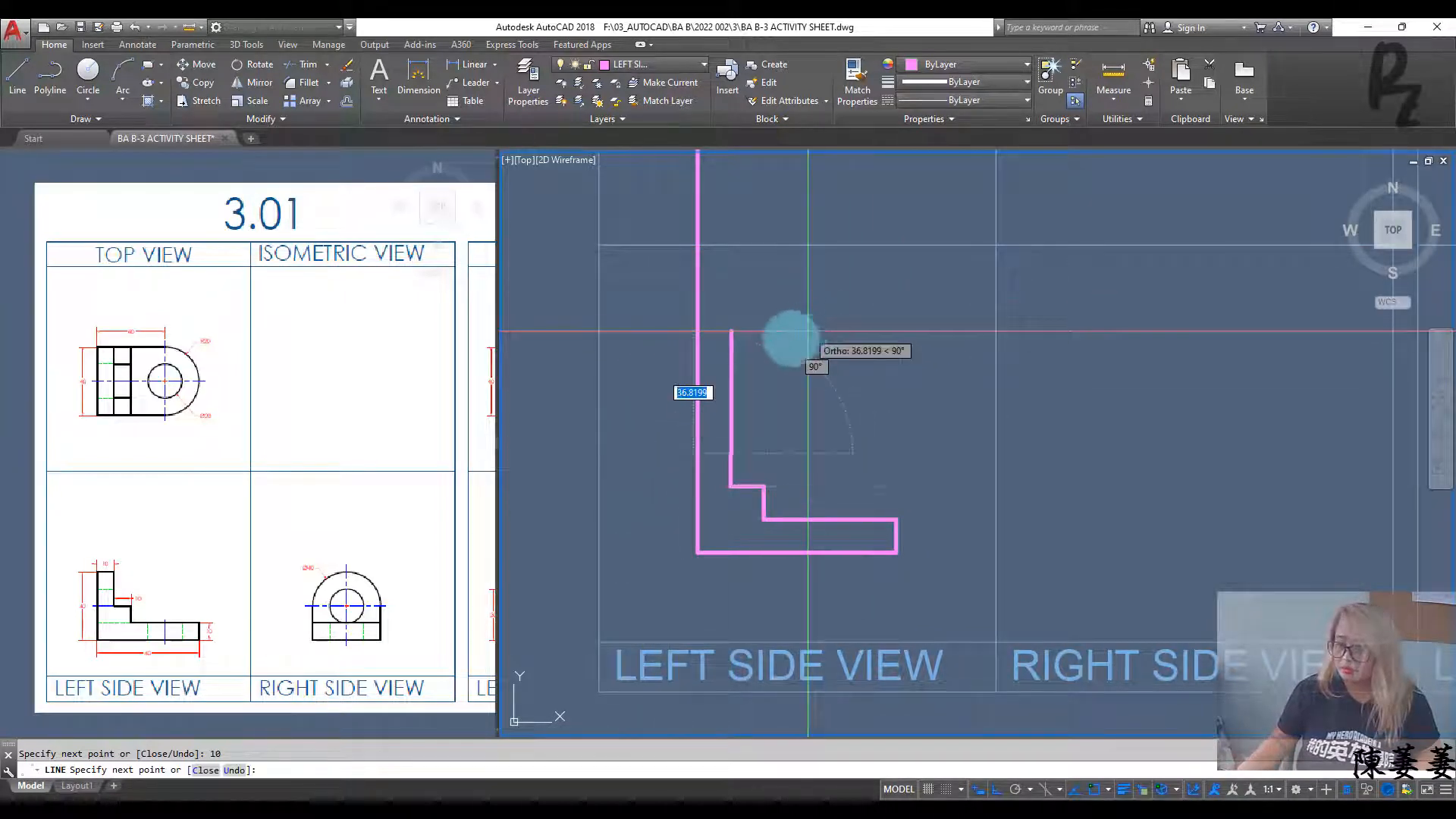
type("10")
key("Return")
type("10")
key("Return")
key("Escape")
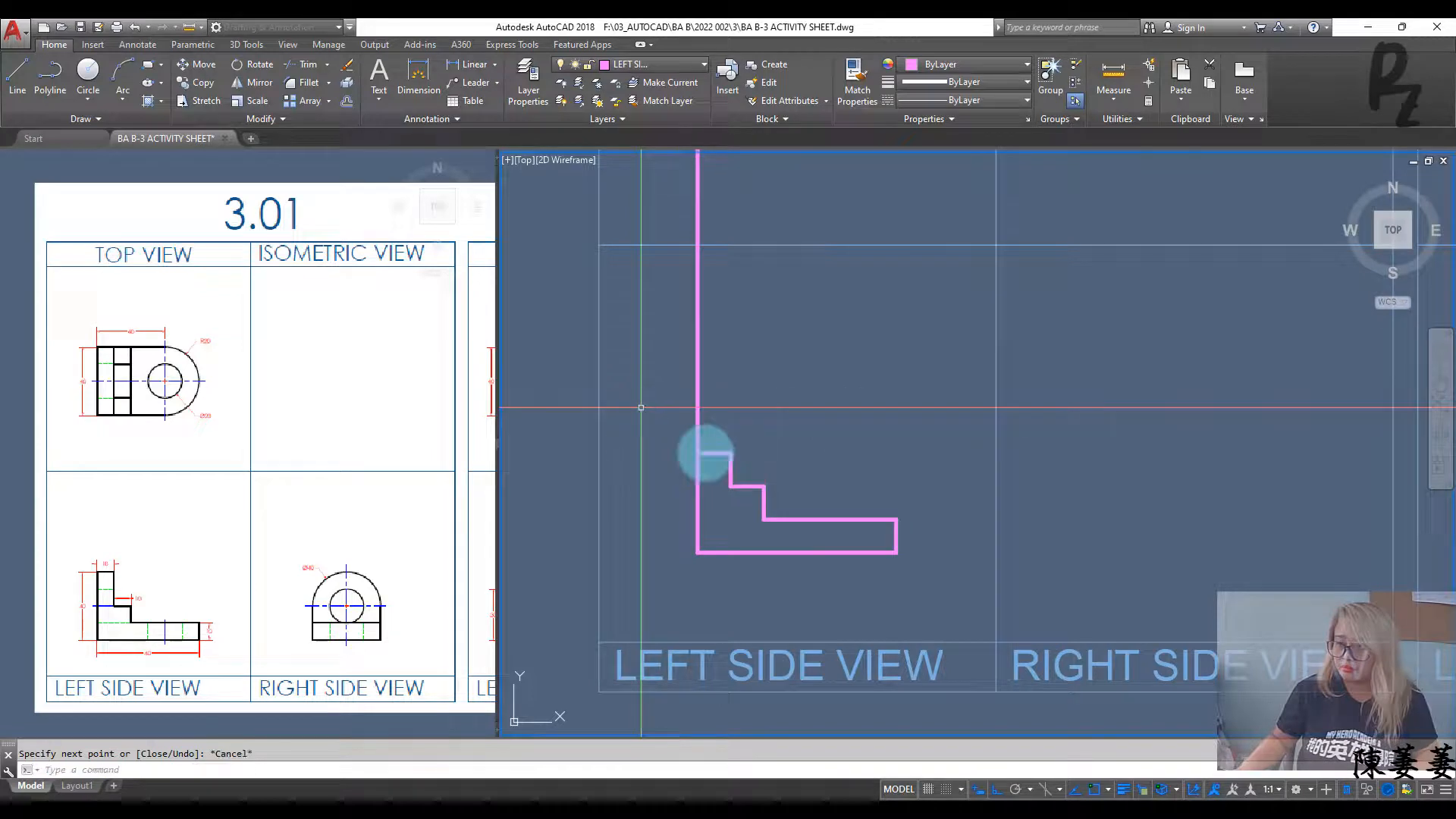
Step: Trim the vertical projection line above the stepped profile
type("tr")
key("Return")
key("Return")
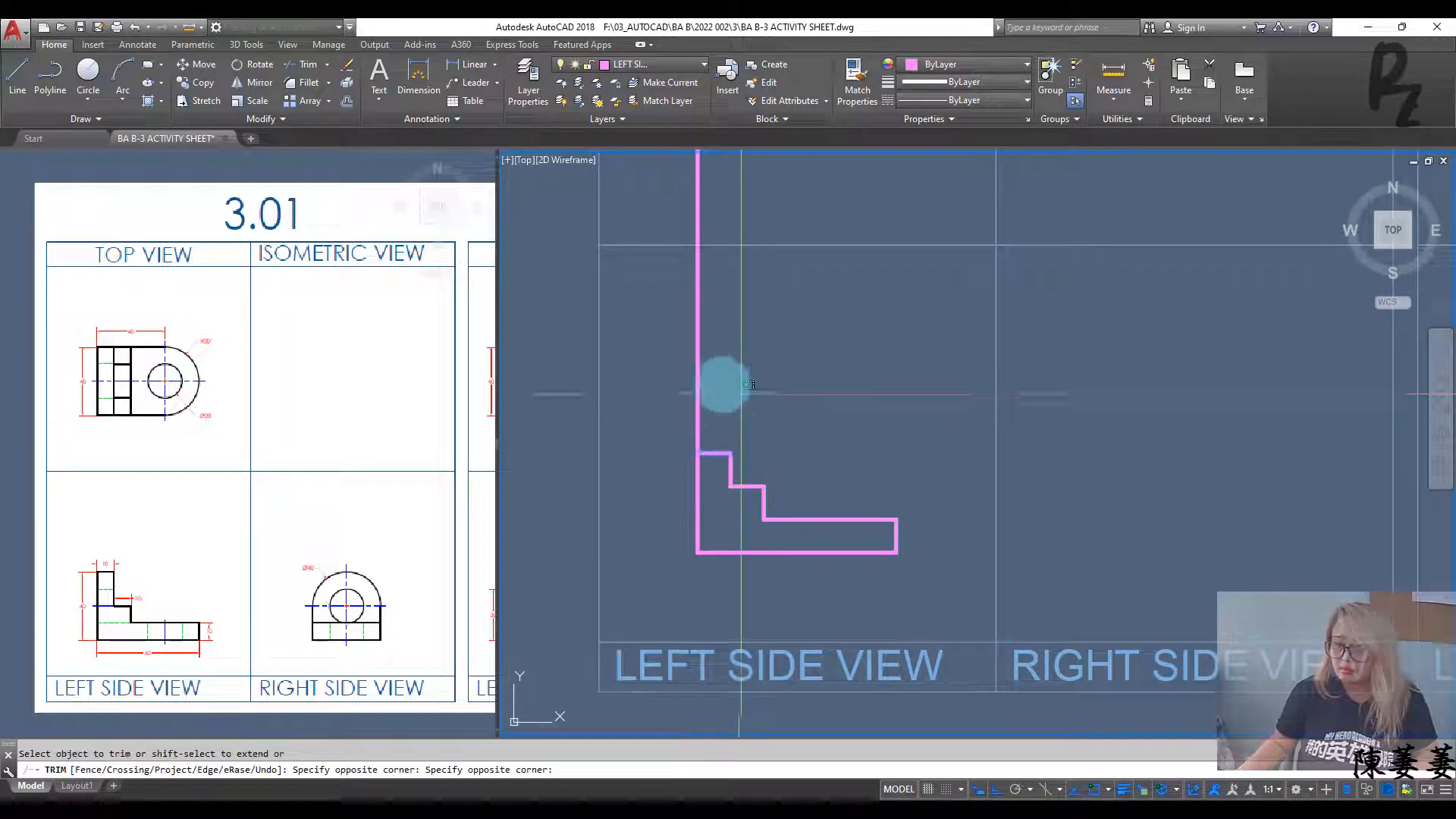
left_click(699, 409)
key("Escape")
Step: Draw a vertical line from the midpoint of the long ledge straight down to the base edge
middle_click_drag(800, 470, 798, 434)
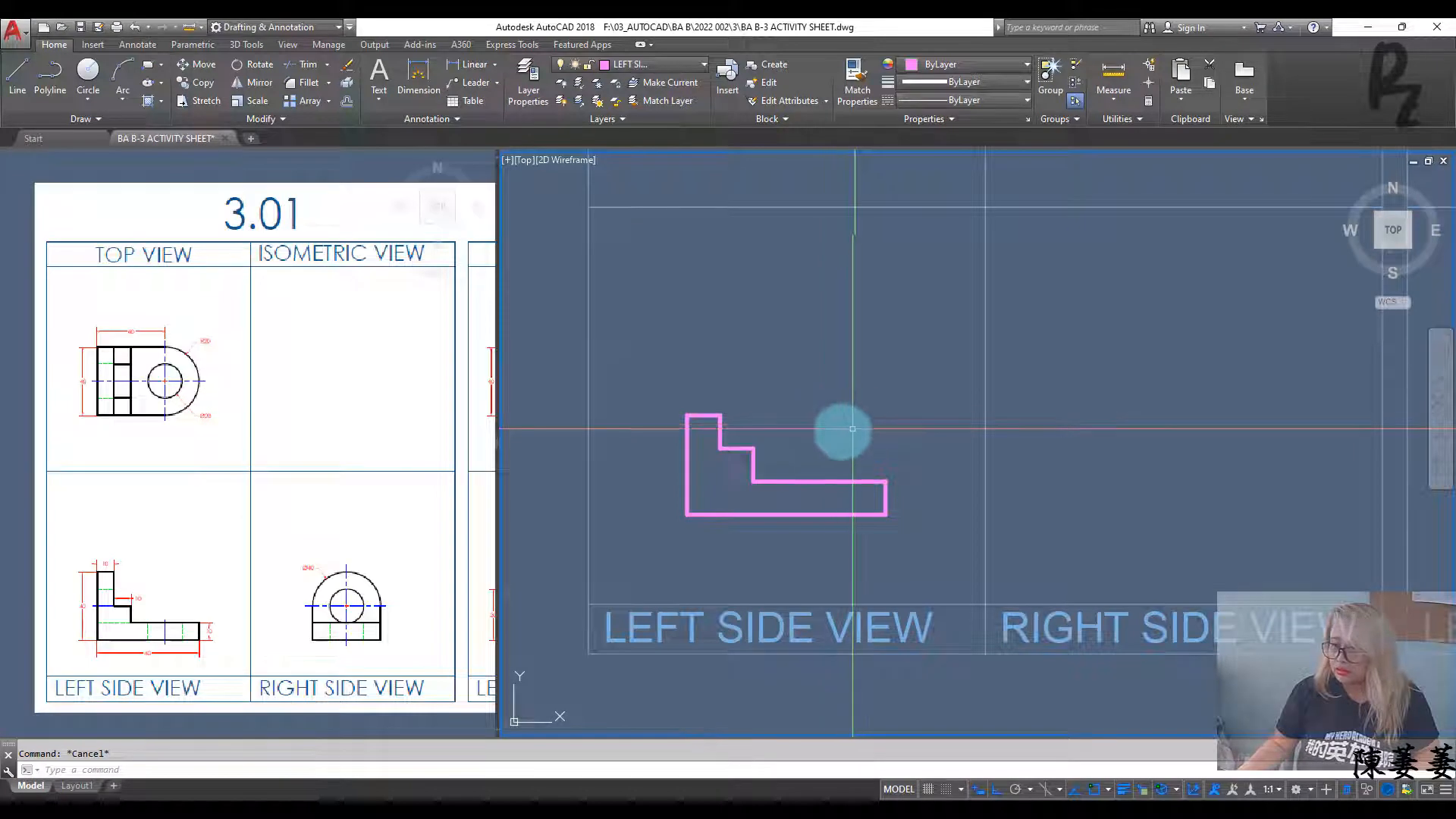
middle_click_drag(840, 427, 821, 409)
key("Return")
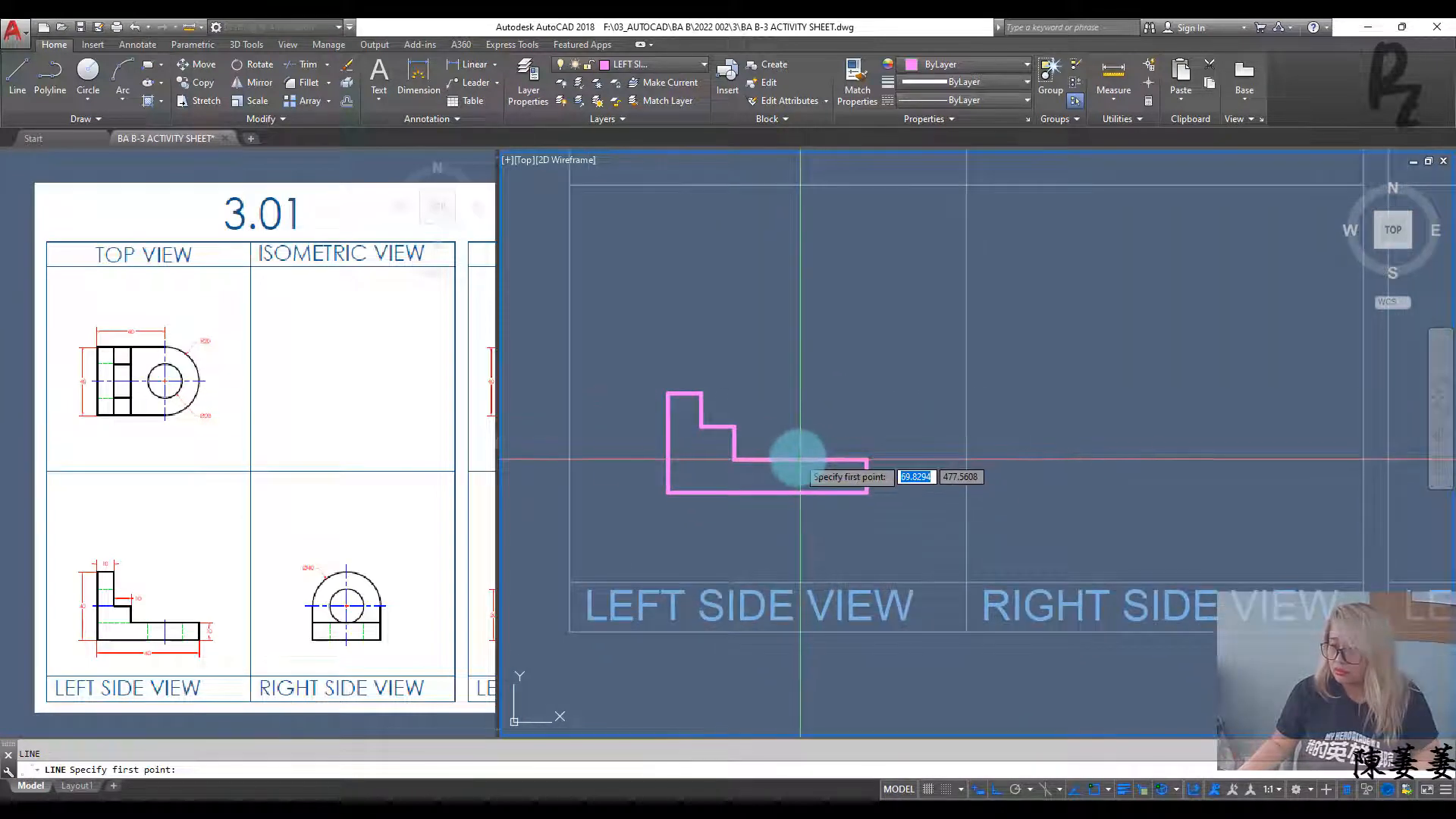
left_click(800, 458)
left_click(800, 492)
key("Return")
scroll(804, 481, "up", 2)
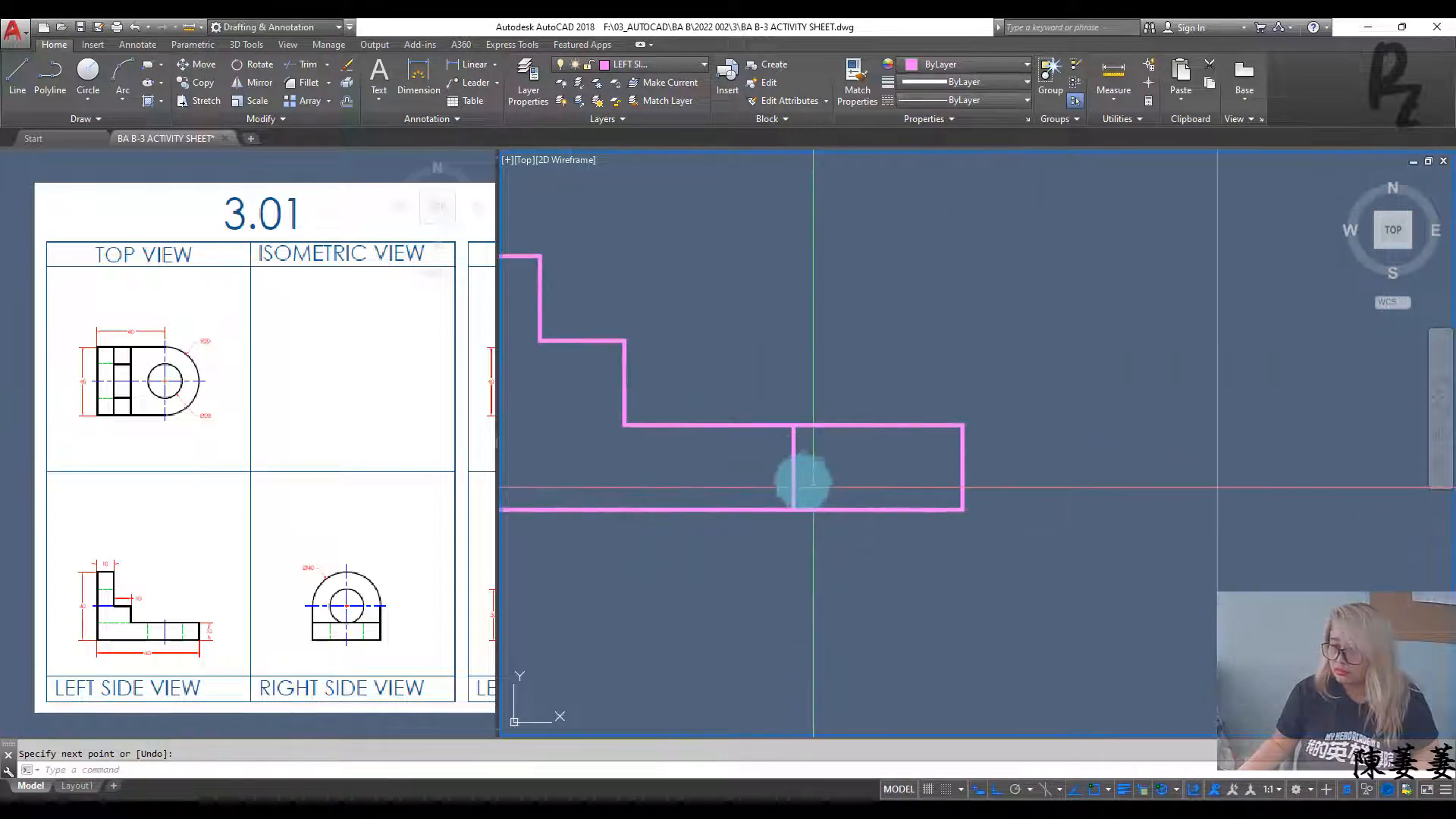
Step: Offset the ledge's vertical middle line by 10 to both sides
left_click(812, 486)
left_click(770, 477)
type("O")
key("Return")
type("10")
key("Return")
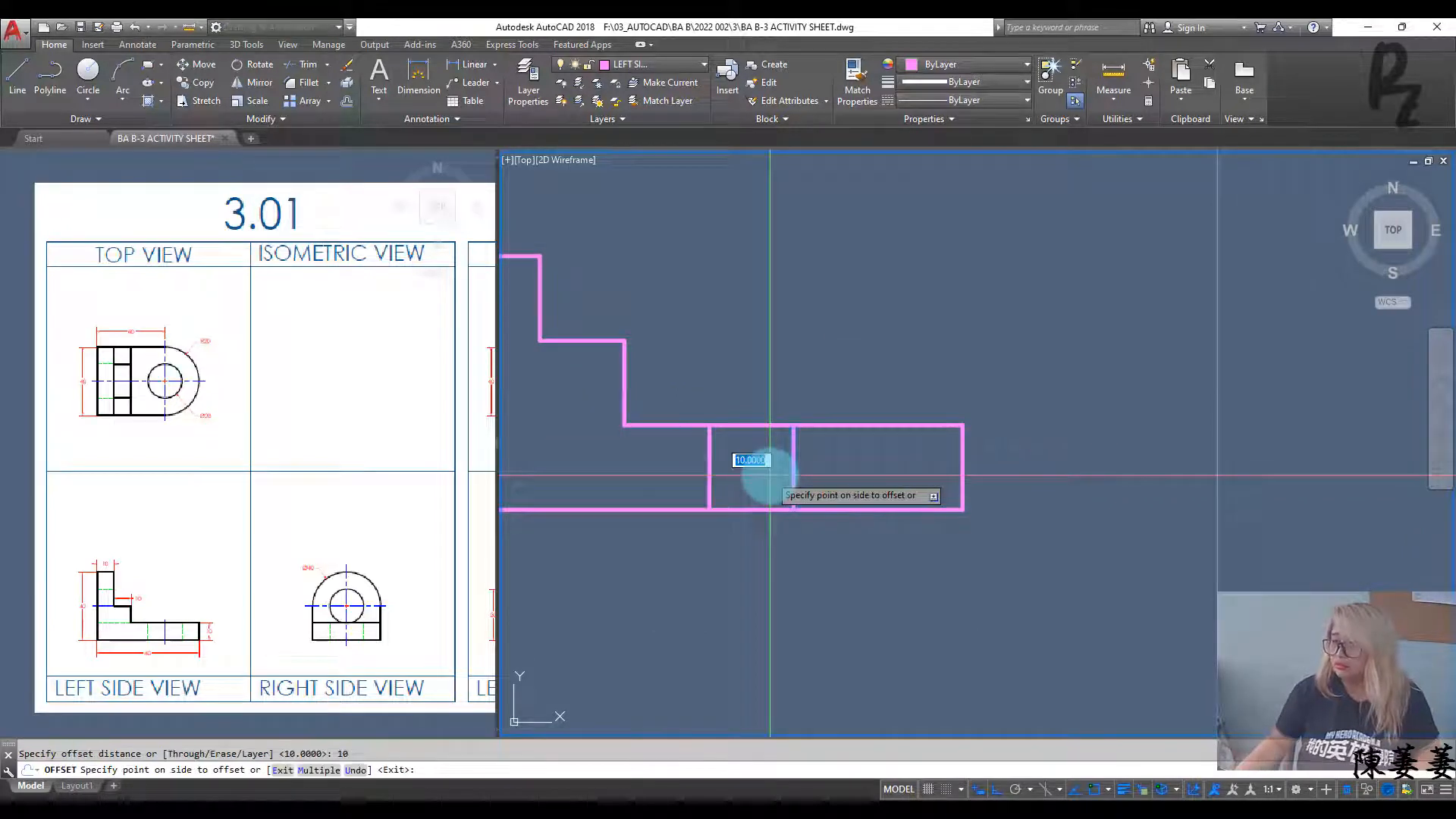
left_click(770, 472)
left_click(794, 464)
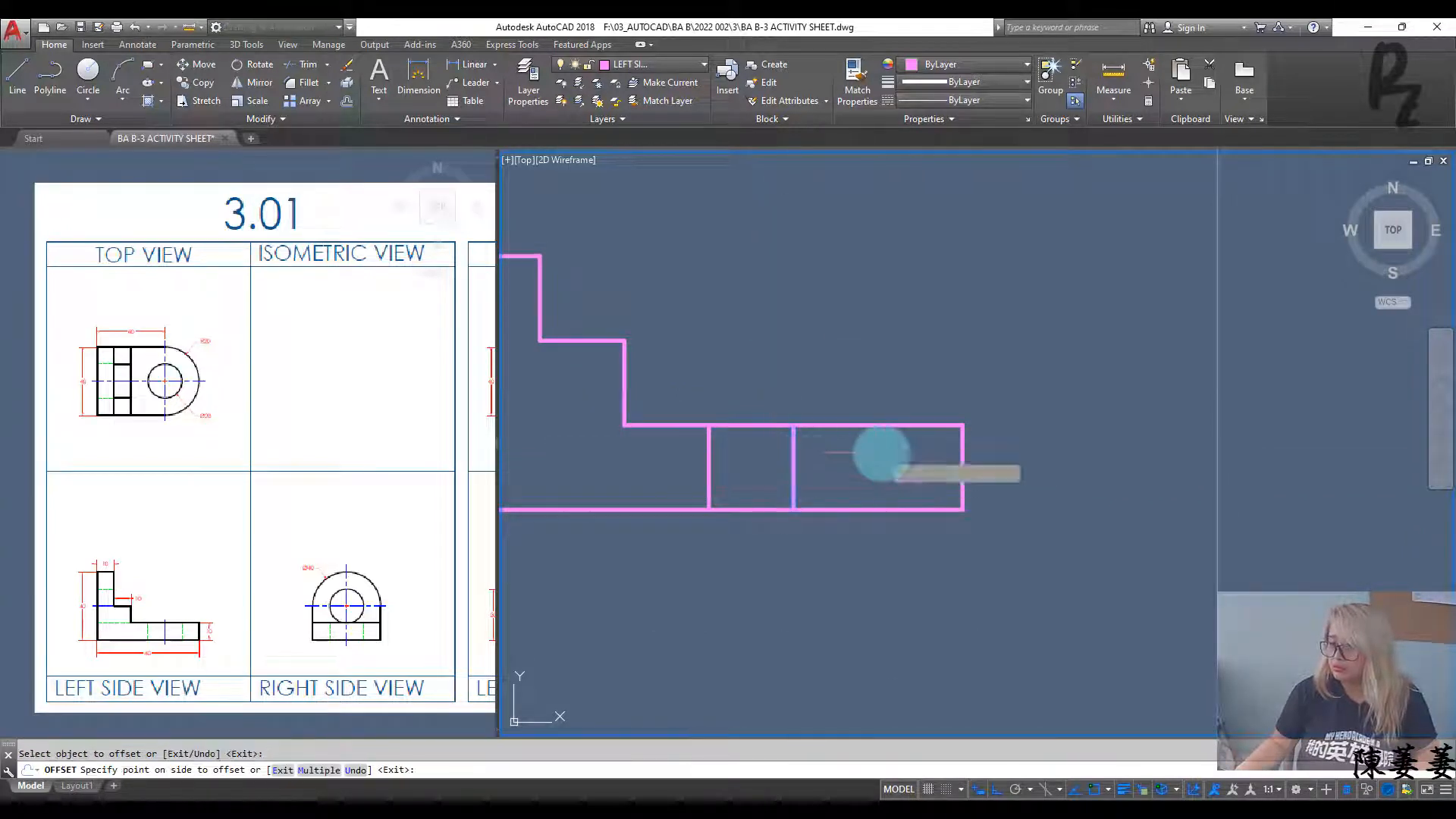
left_click(880, 454)
key("Escape")
Step: Move the middle vertical line of the base to the CENTERLINE layer
left_click(810, 469)
left_click(775, 462)
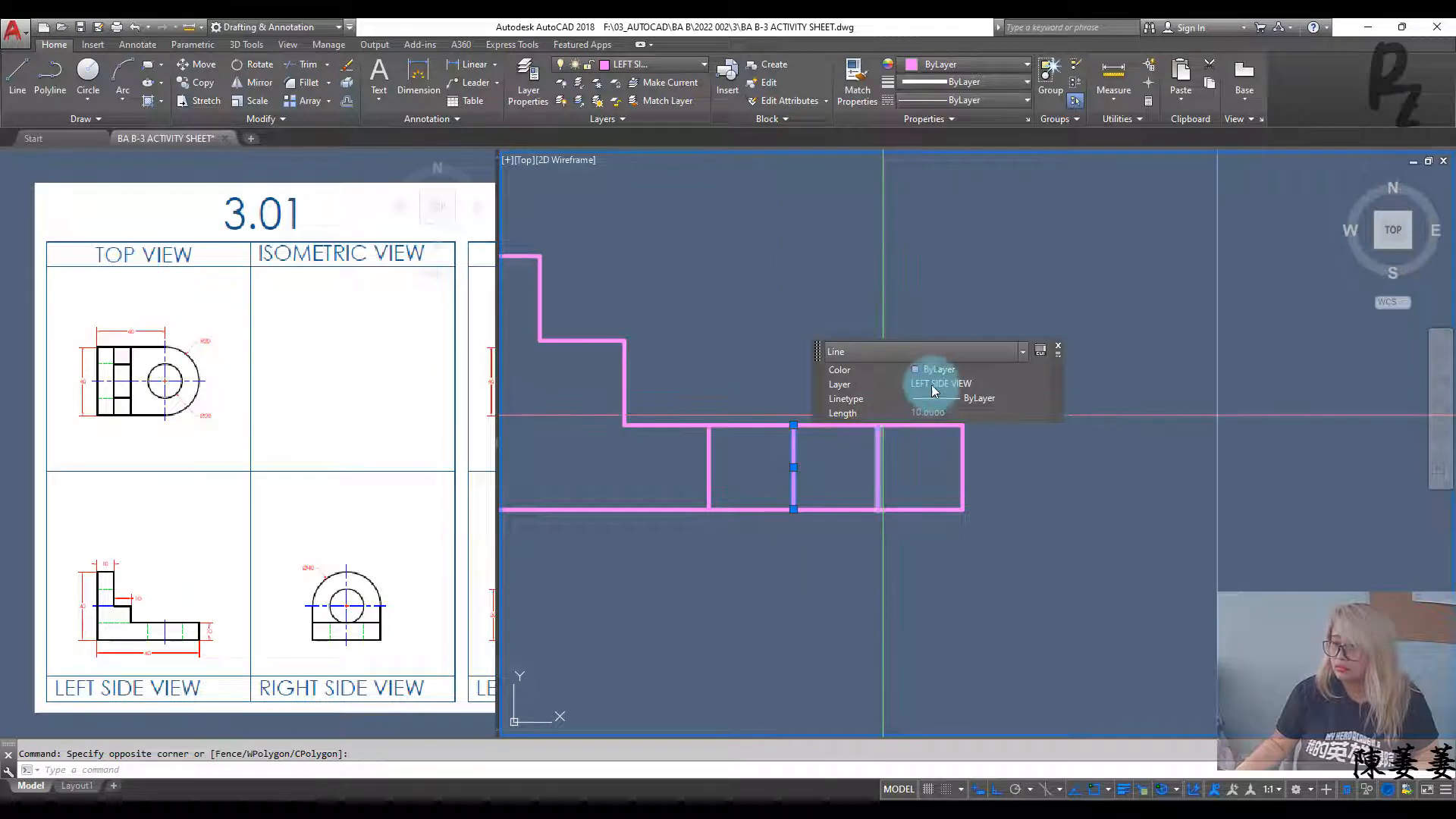
left_click(936, 412)
key("Escape")
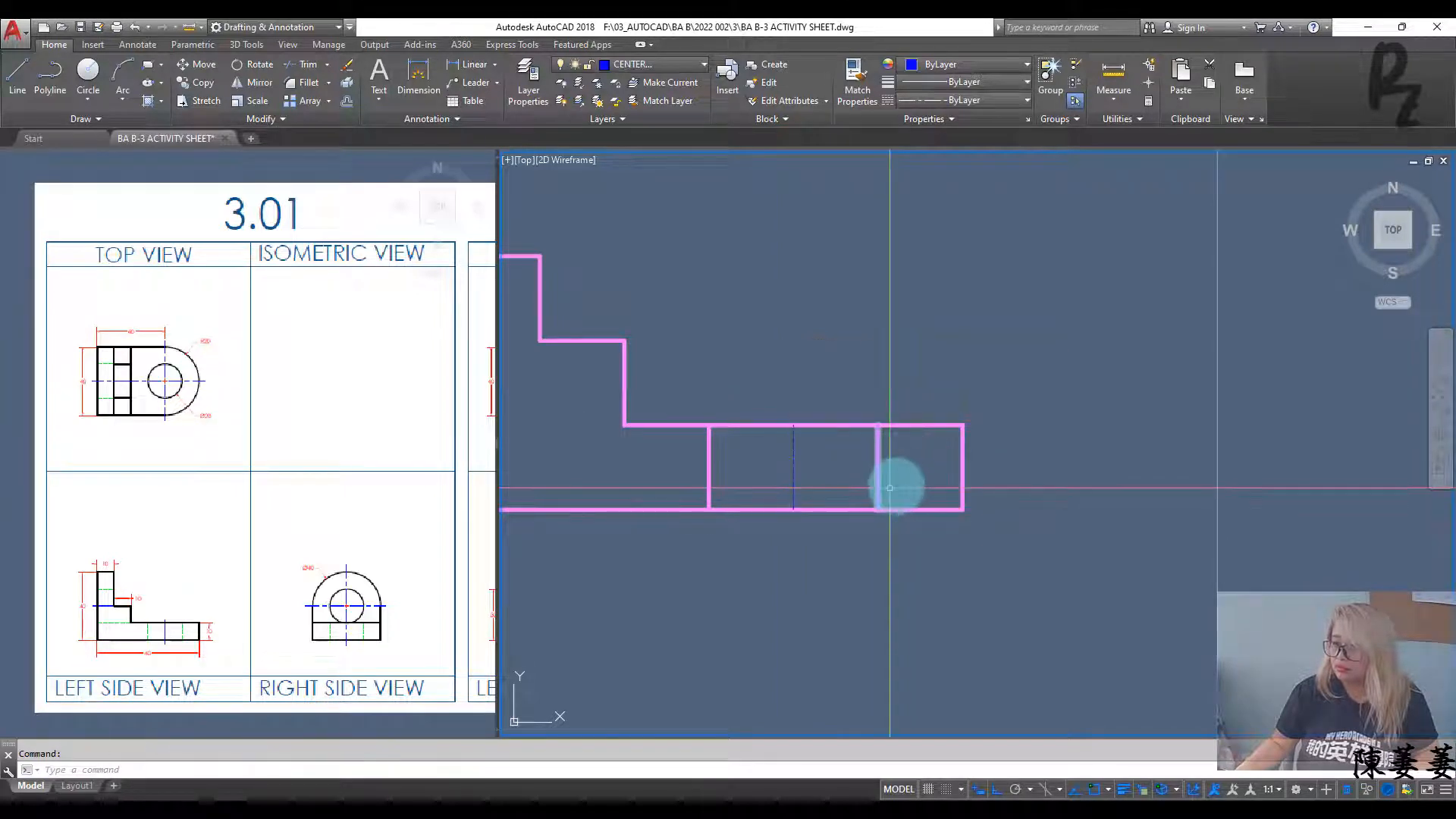
Step: Move the two offset vertical lines on either side of the centerline to the HIDDENLINE layer
left_click(906, 479)
left_click(847, 460)
left_click(740, 478)
left_click(679, 467)
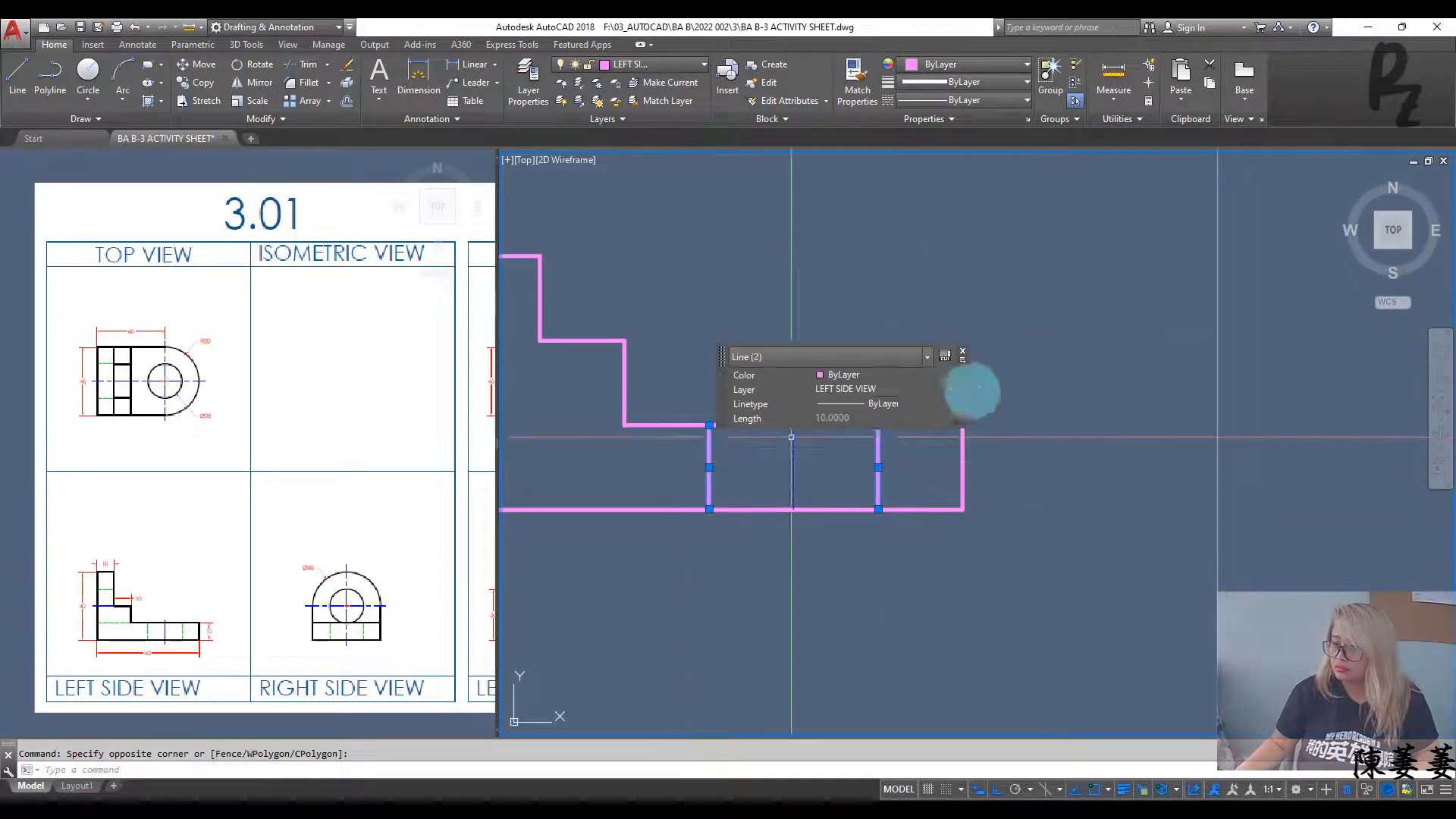
left_click(870, 389)
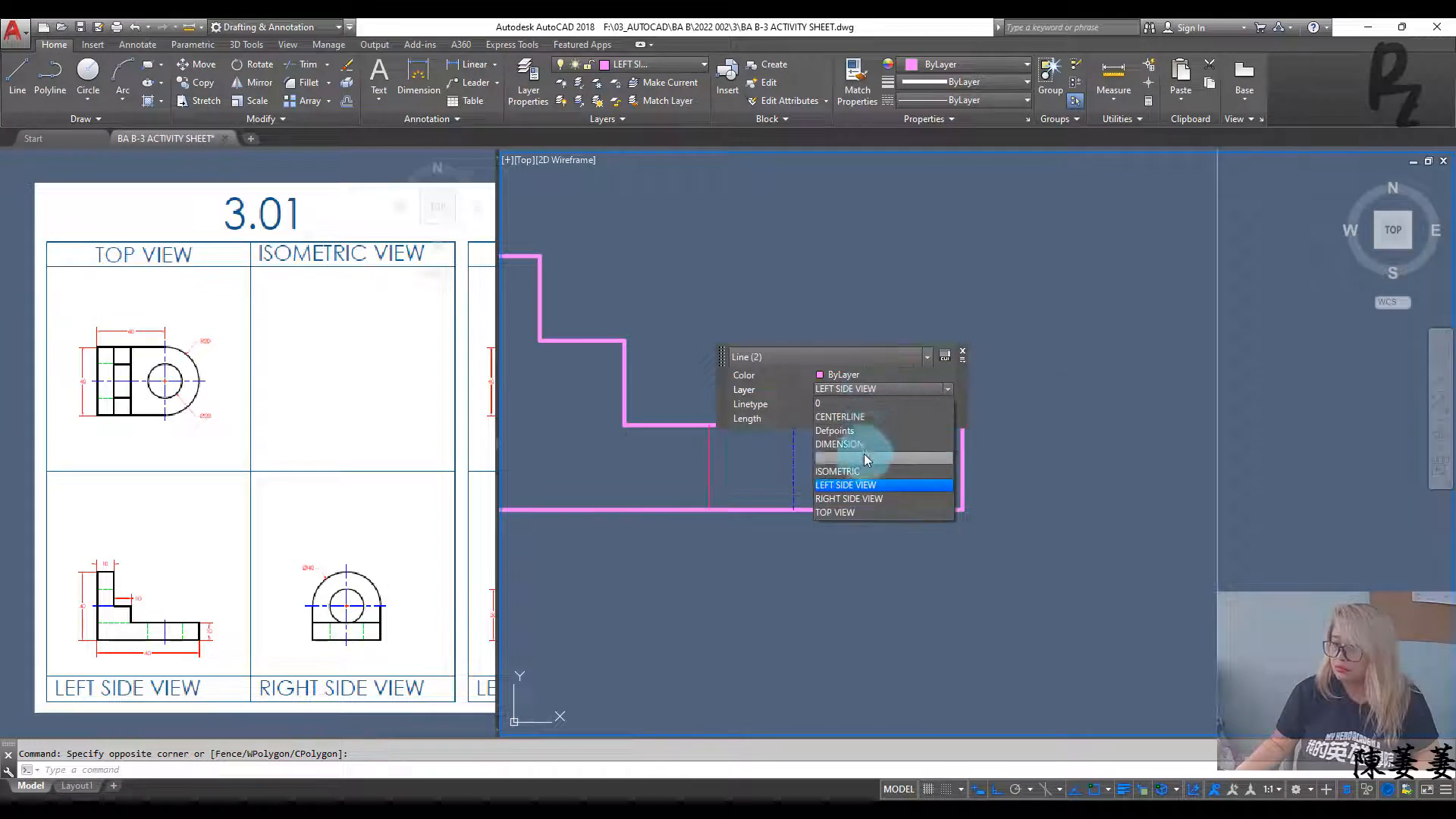
left_click(863, 458)
key("Escape")
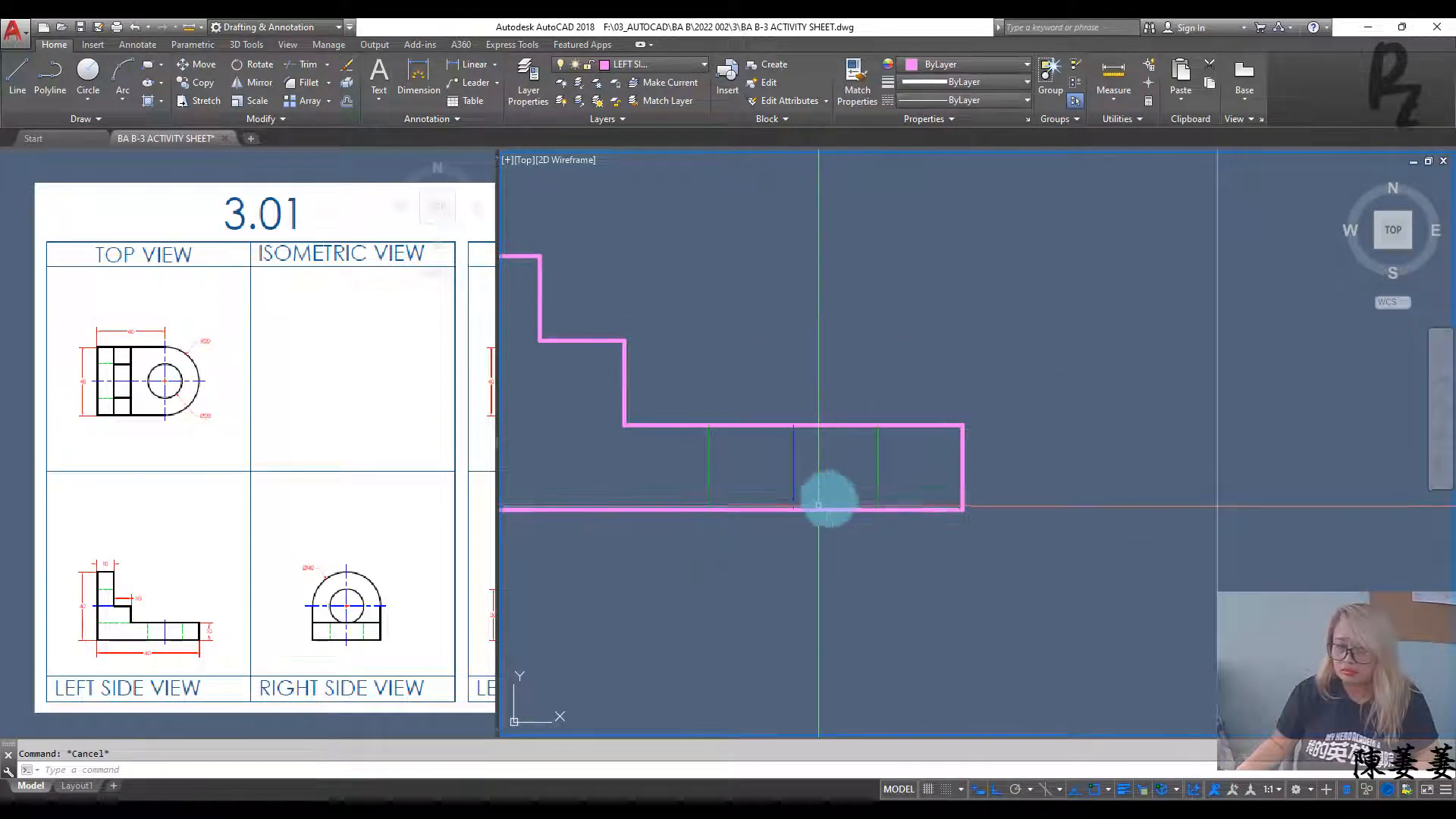
Step: Draw a horizontal line from the inner corner above the base to the profile's left edge
middle_click_drag(830, 496, 1013, 479)
type("l")
key("Return")
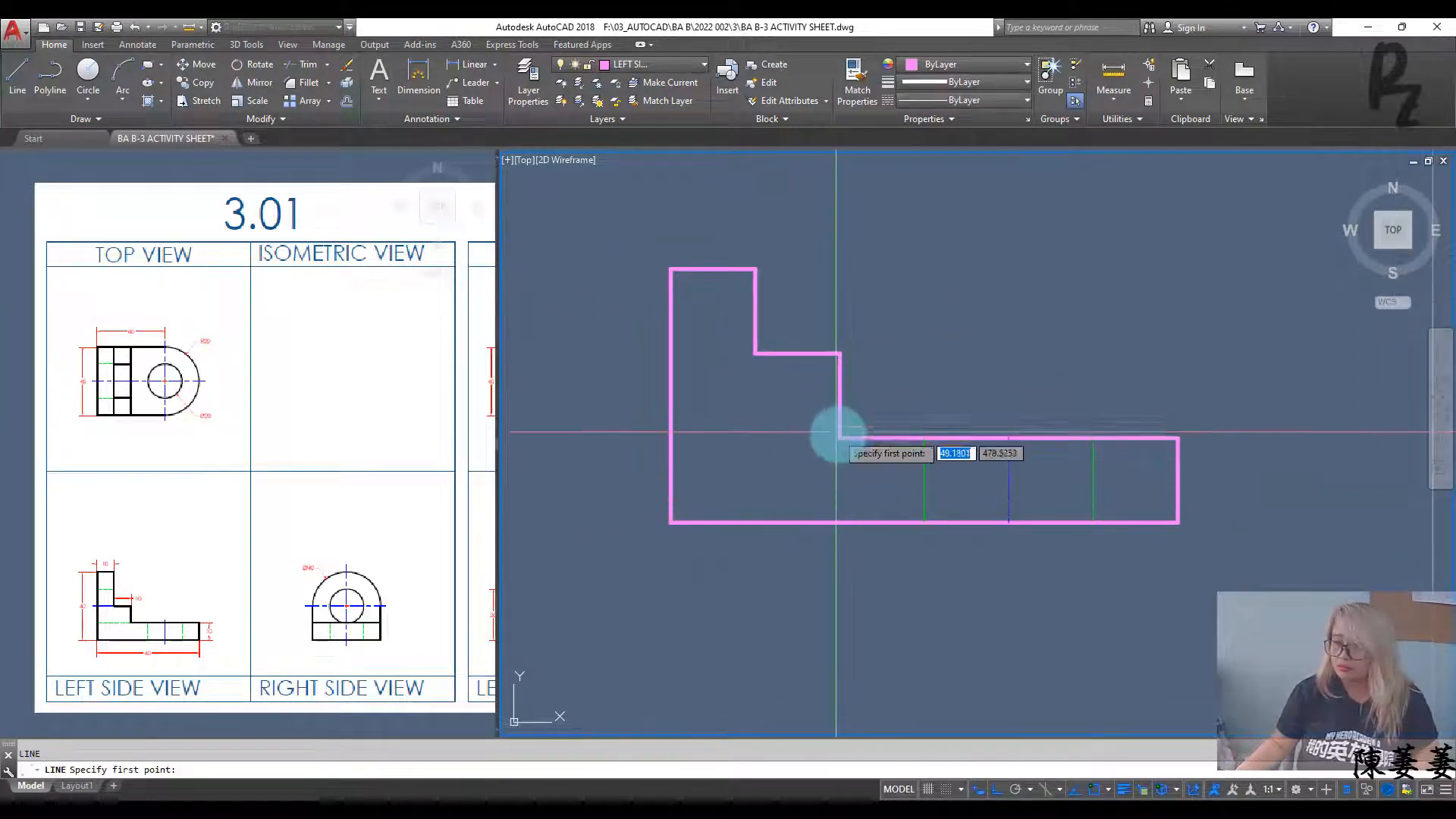
left_click(839, 438)
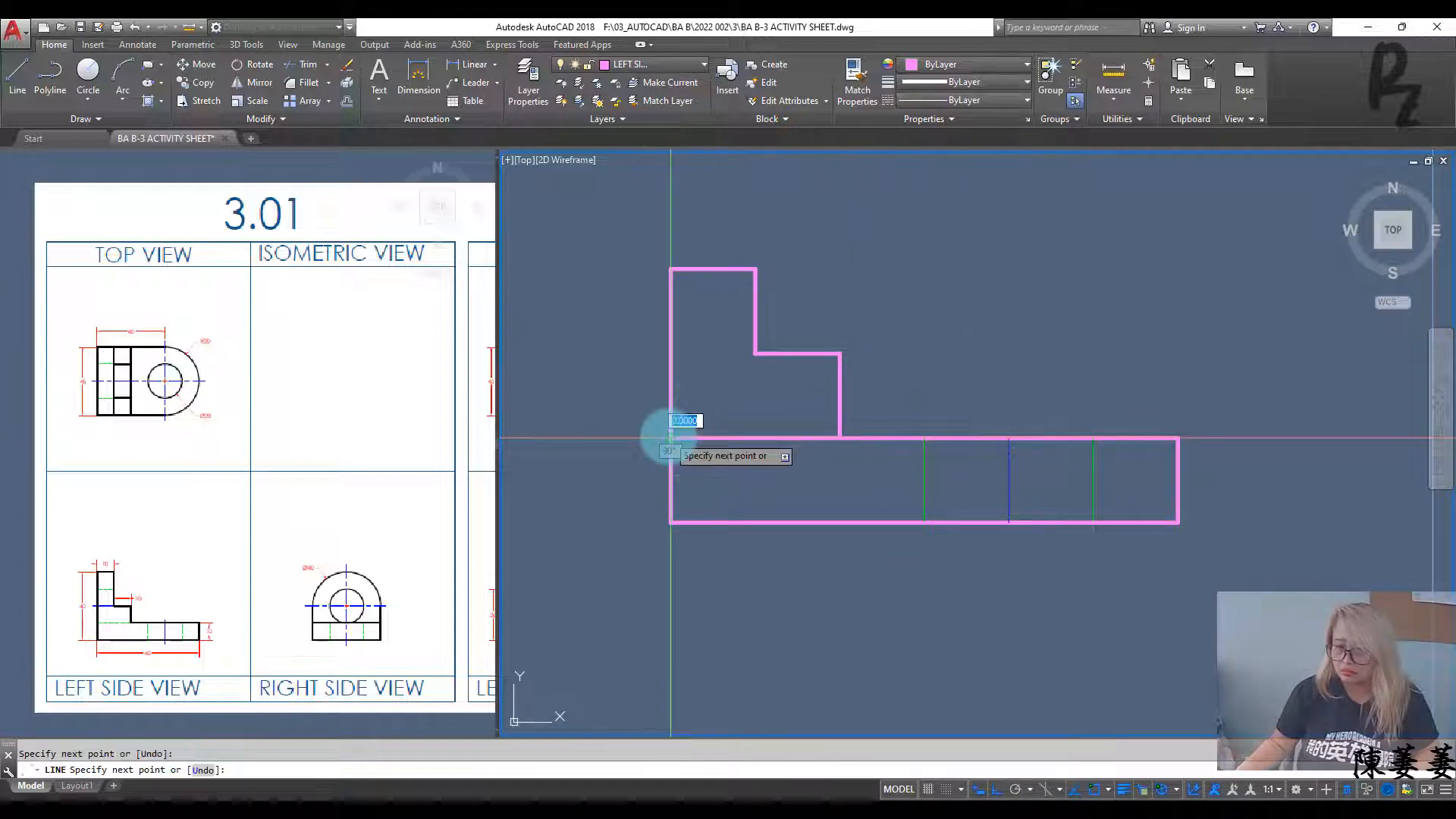
key("Return")
key("Return")
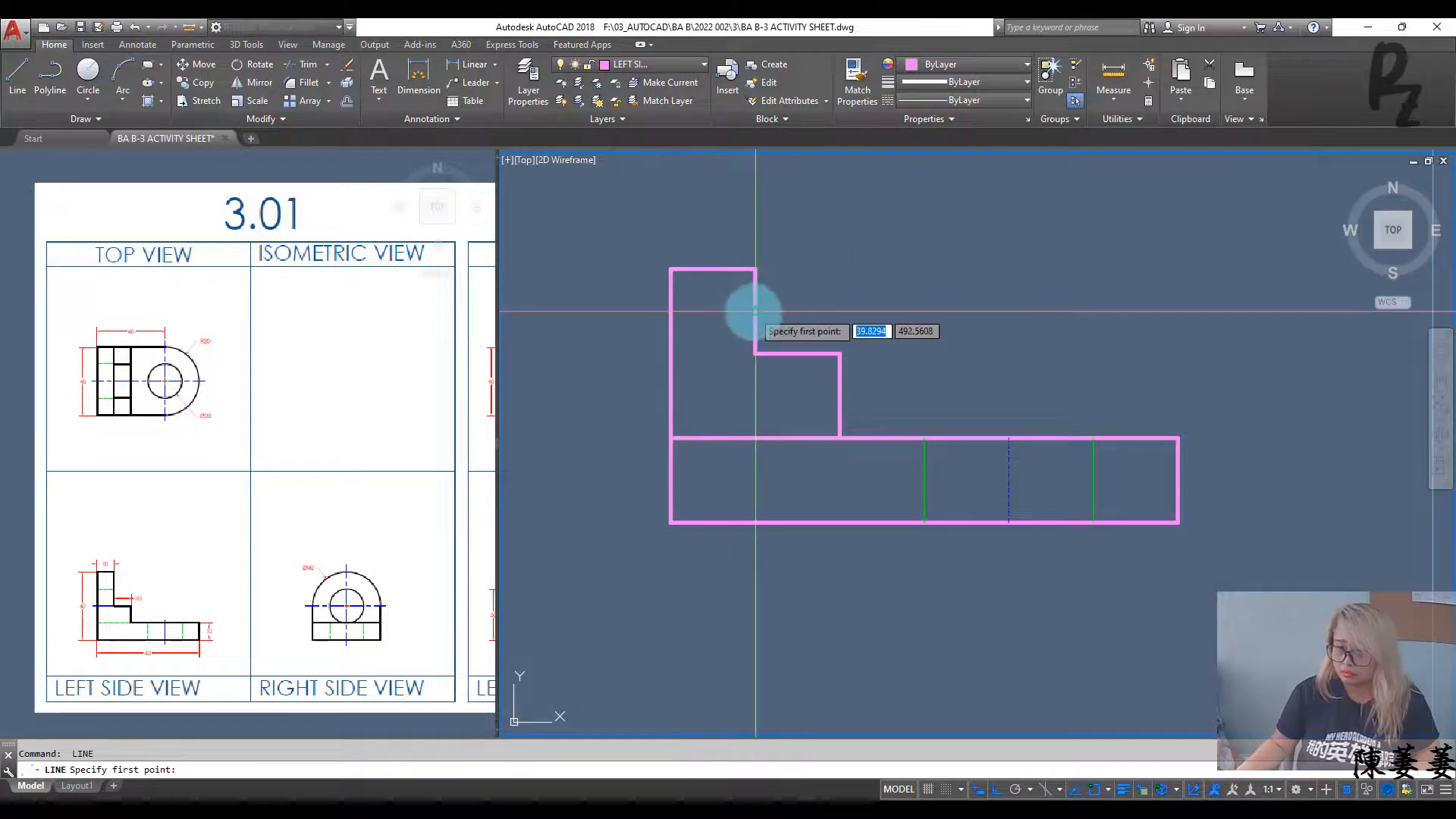
key("Escape")
Step: Move the top edge of the upright straight up by about 10 units
middle_click_drag(807, 348, 822, 457)
left_click(737, 407)
left_click(713, 302)
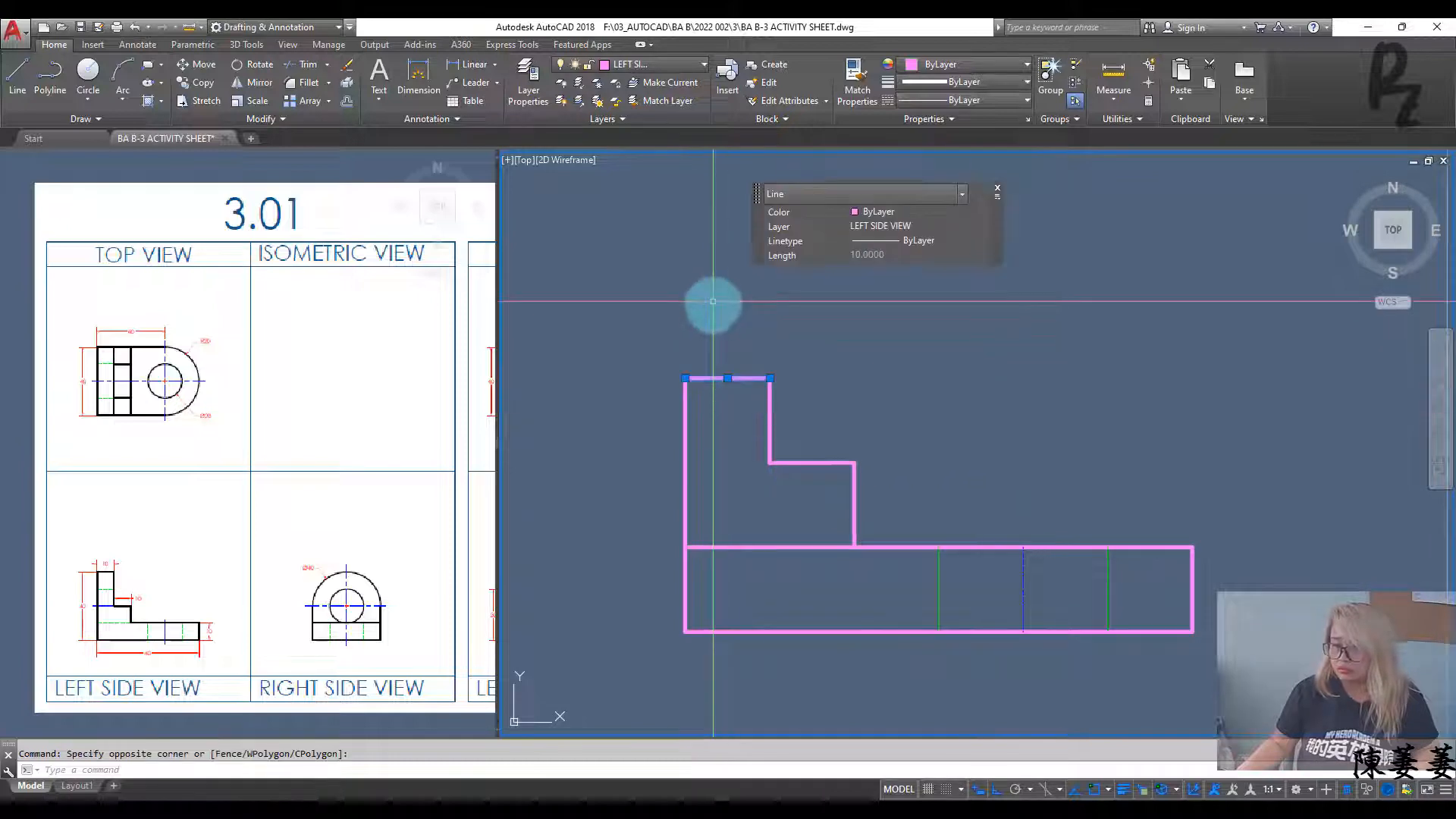
type("m")
key("Return")
left_click(770, 379)
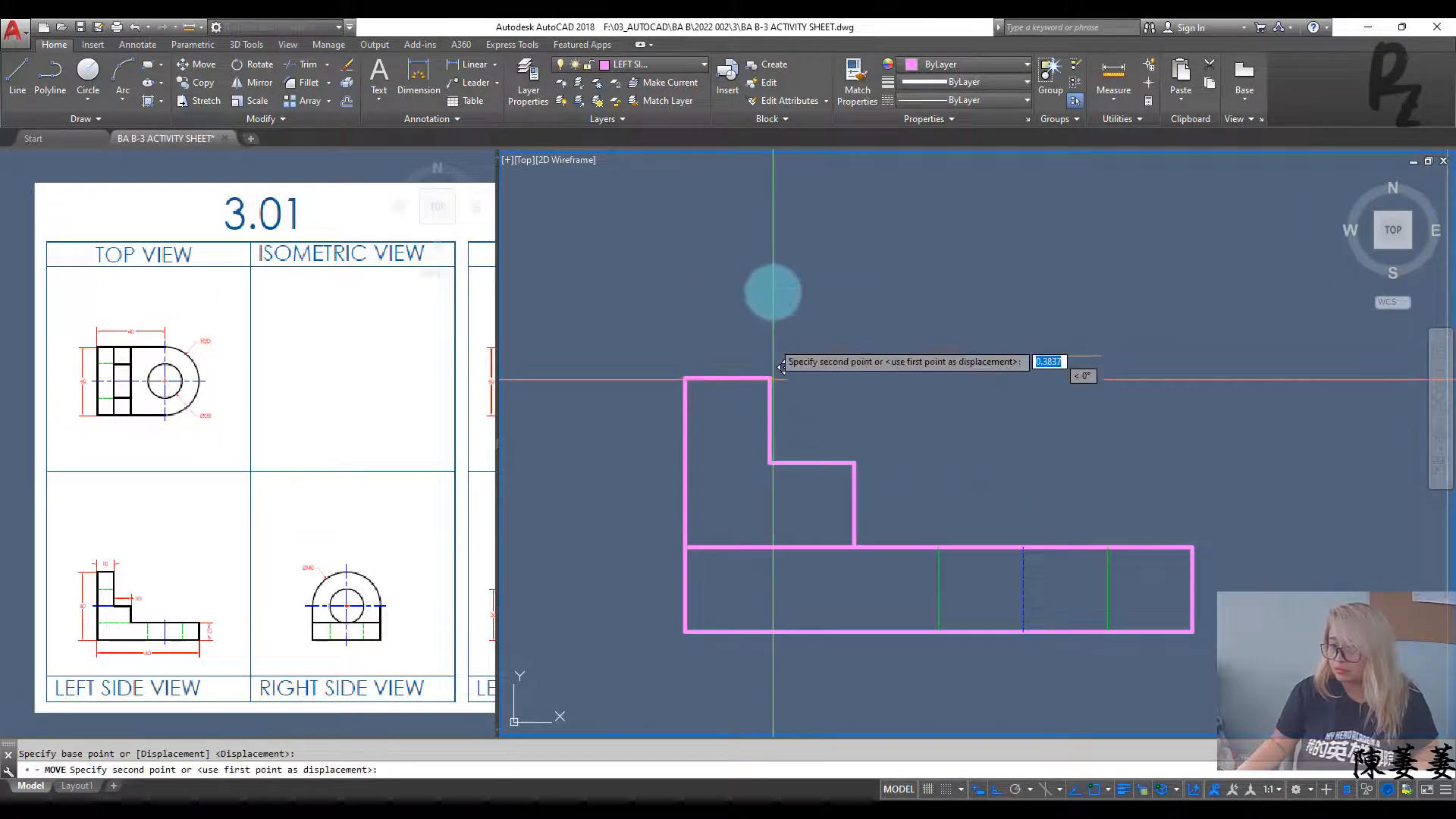
left_click(772, 293)
key("Escape")
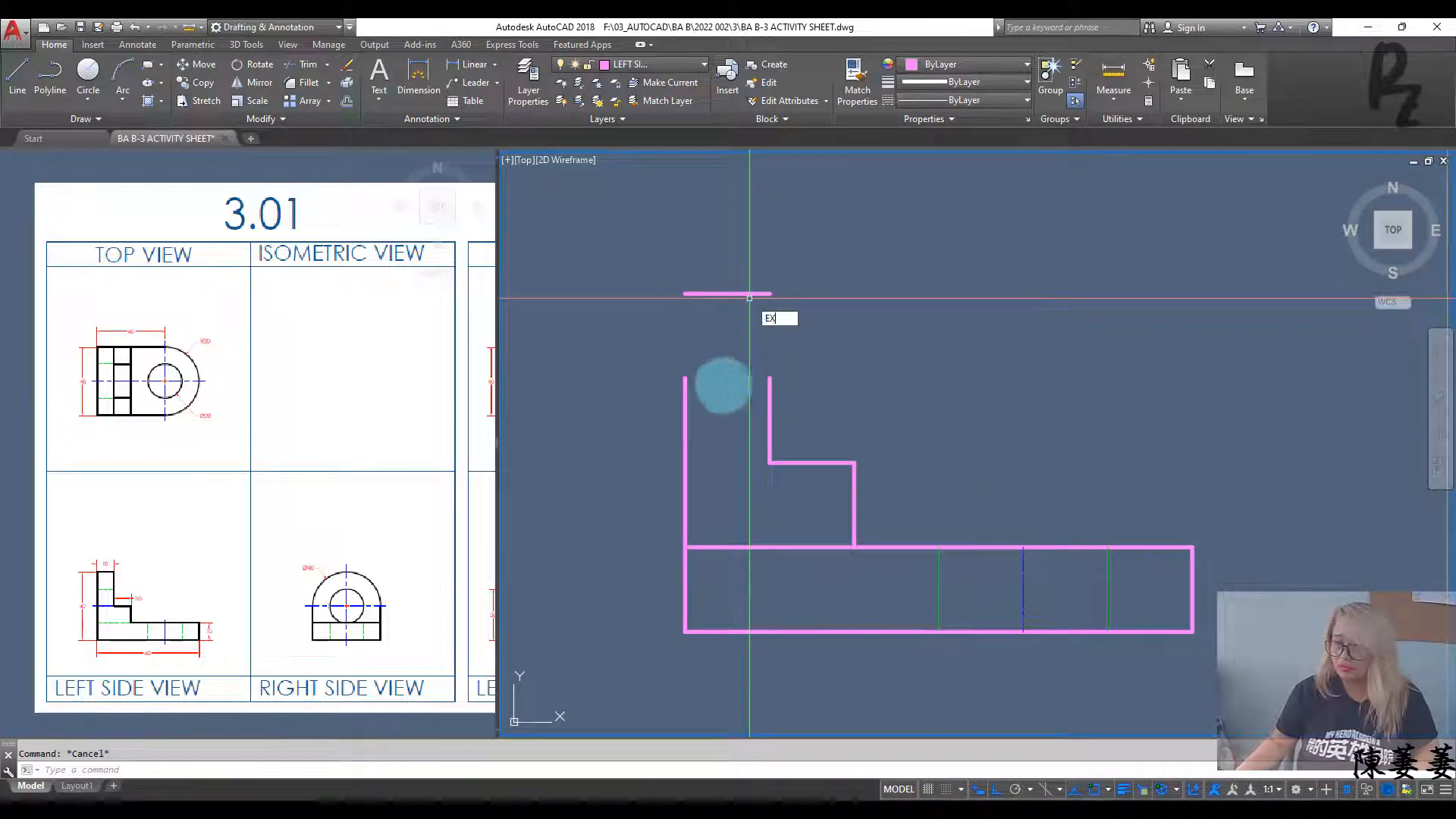
Step: Extend both vertical edges of the upright to the raised top edge
key("Return")
key("Return")
left_click(685, 390)
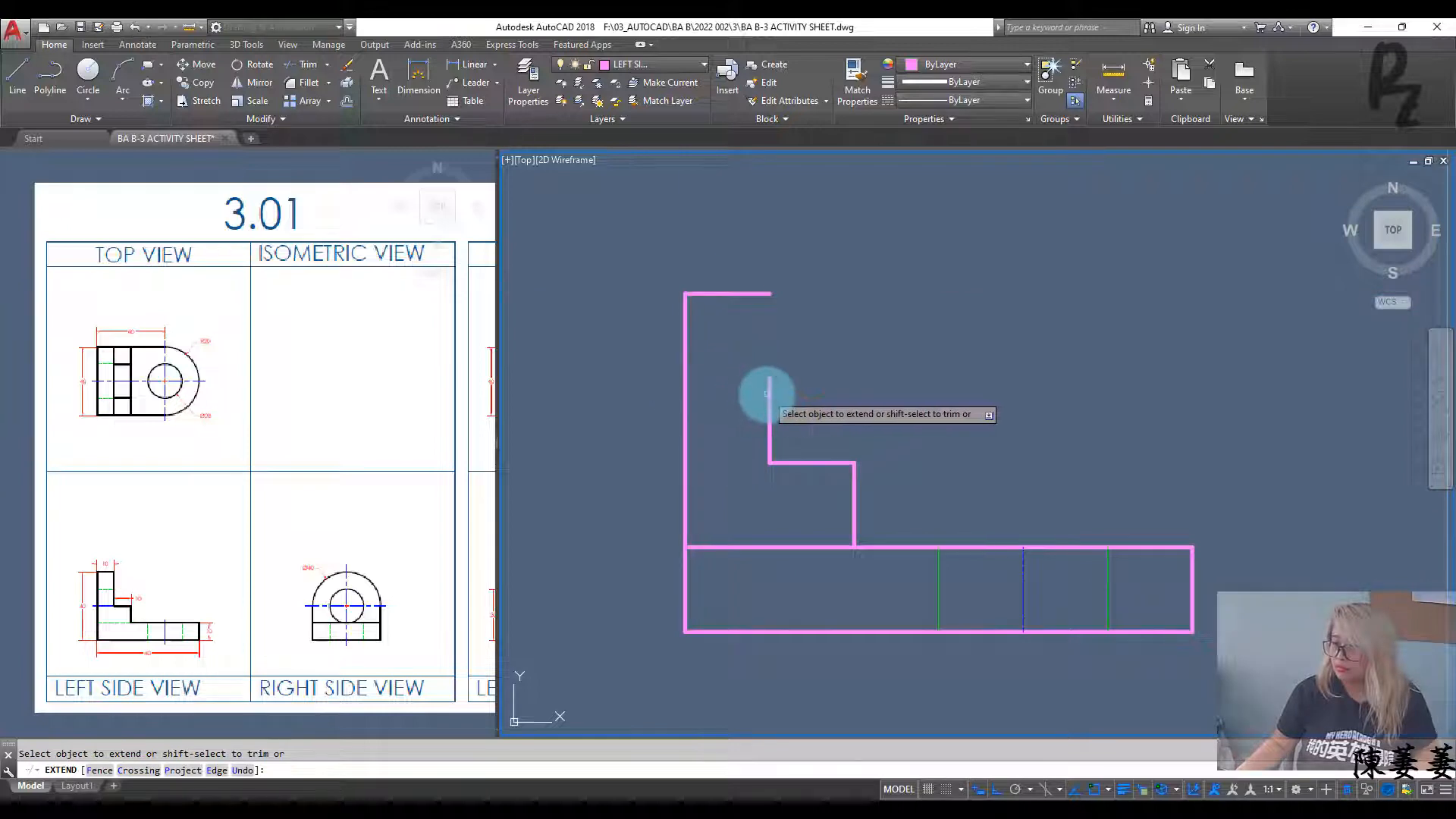
key("Escape")
Step: Draw a horizontal line across the upright about 10 units below its top edge
key("Return")
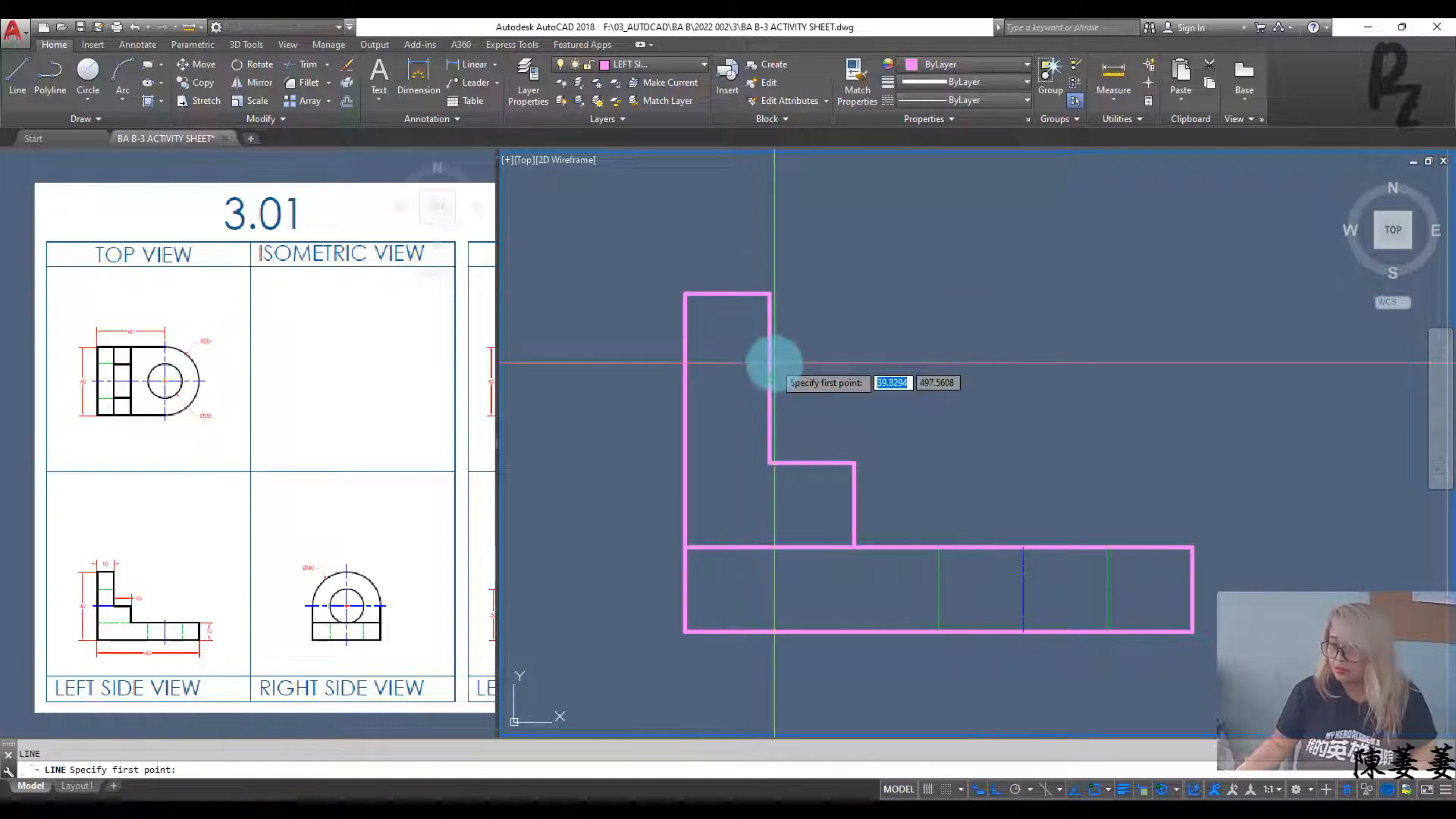
left_click(769, 377)
left_click(685, 378)
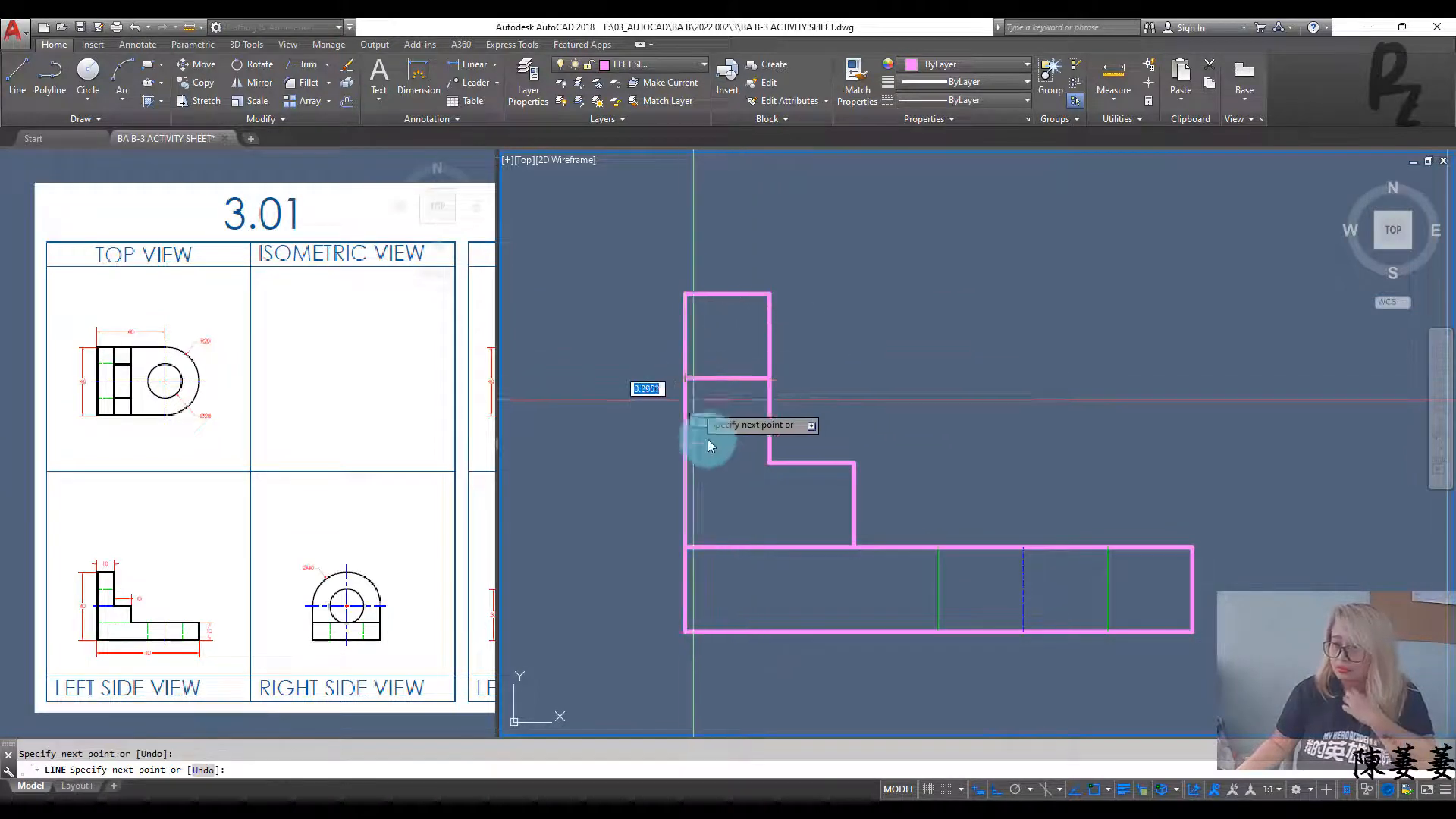
key("Escape")
Step: Draw a horizontal line from the inner corner of the upright at the step to the profile's left edge
type("l")
key("Return")
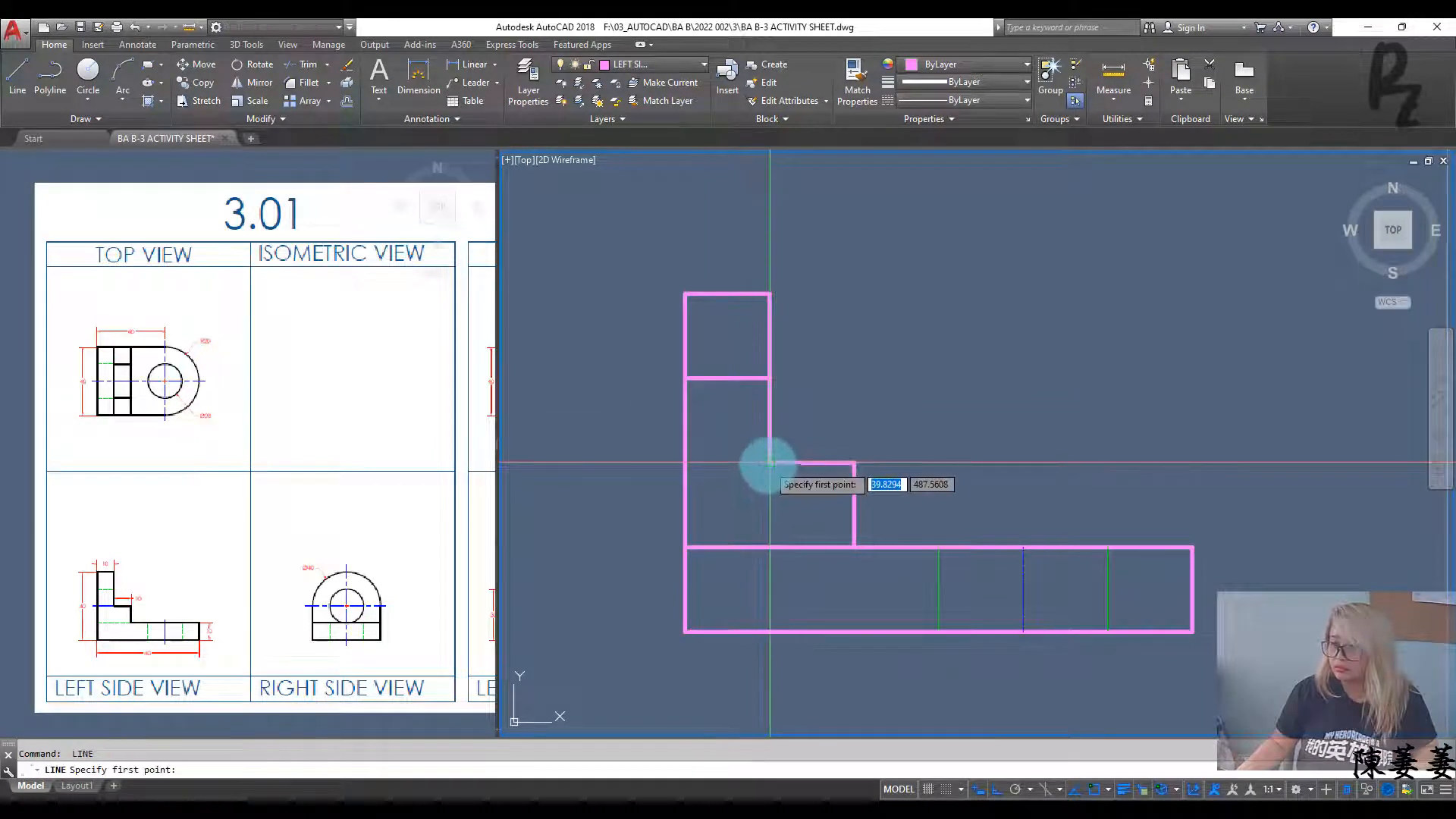
left_click(769, 462)
left_click(686, 461)
key("Return")
key("Escape")
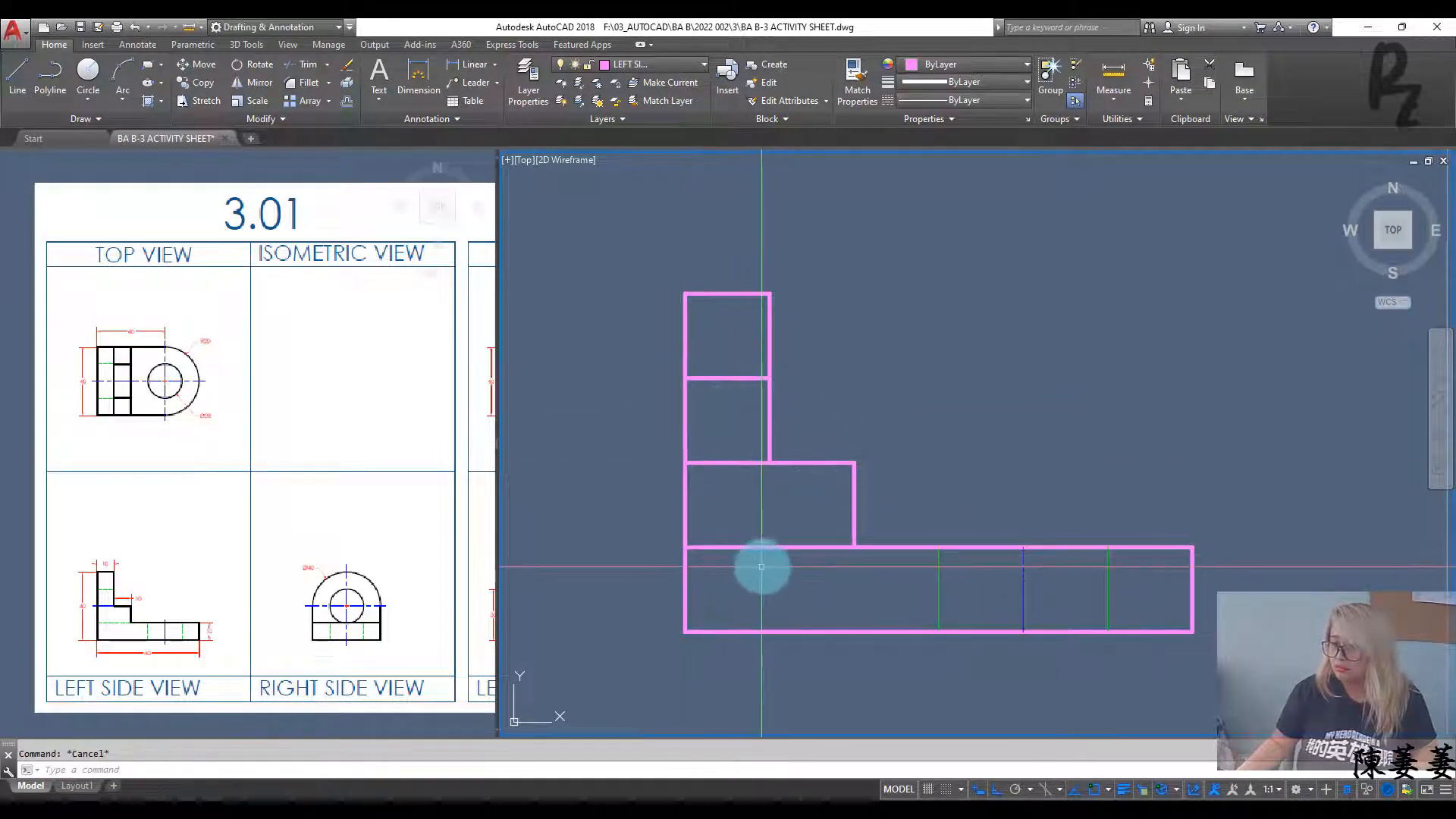
Step: Move the line above the base and the upper line across the upright to the HIDDENLINE layer
left_click(760, 565)
left_click(741, 517)
left_click(726, 388)
left_click(713, 331)
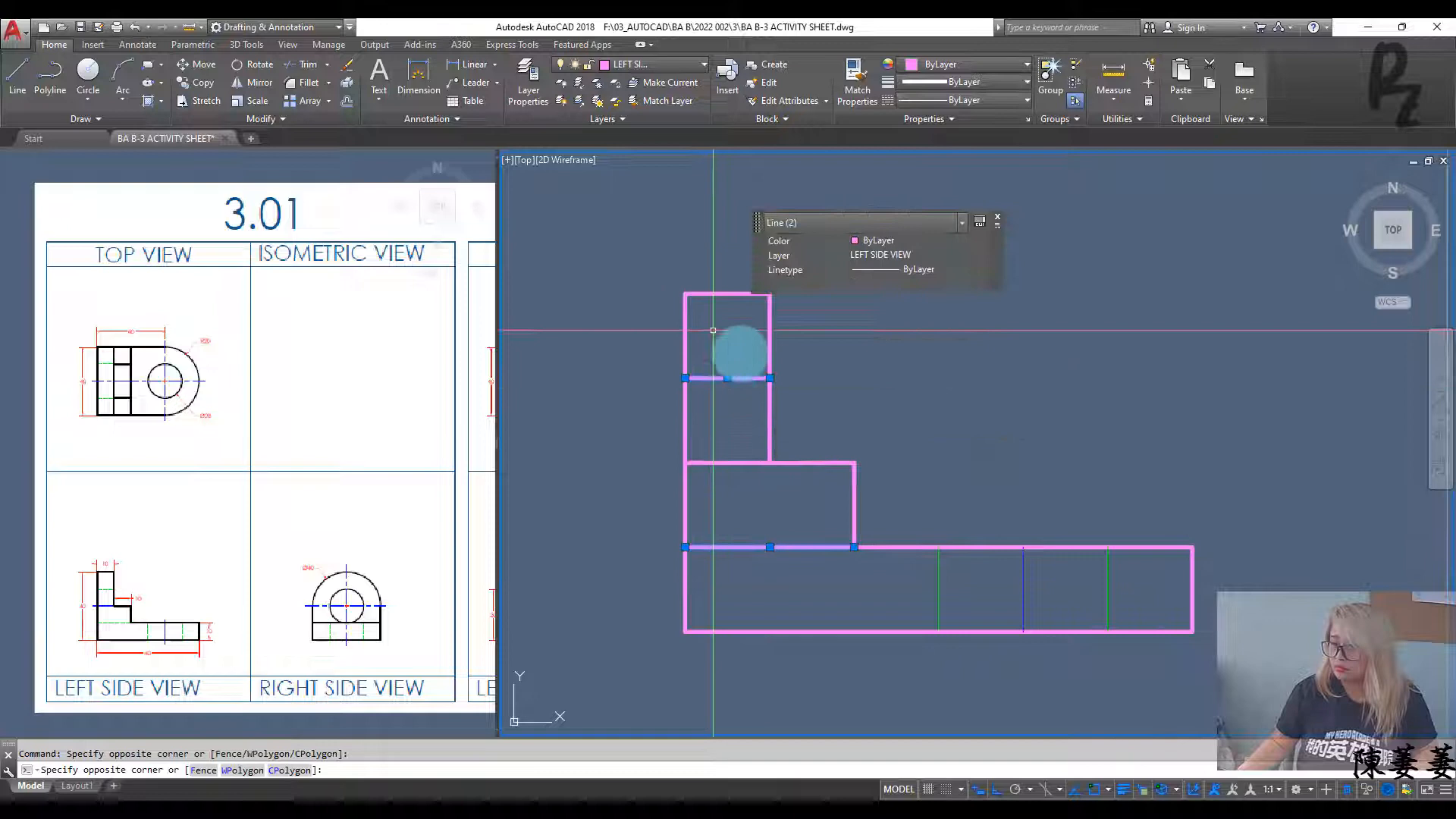
left_click(871, 258)
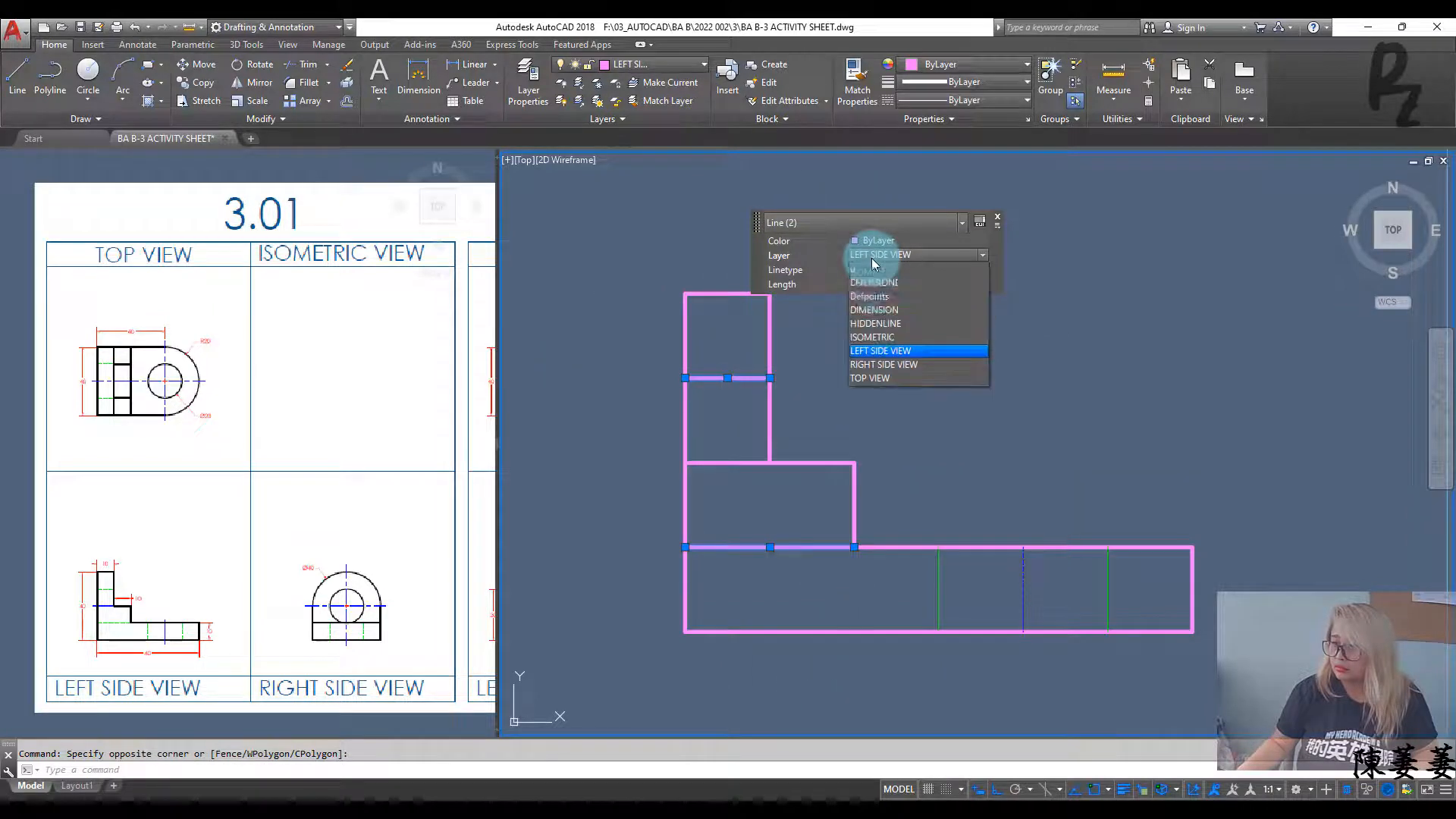
left_click(849, 343)
key("Escape")
Step: Move the middle horizontal line, level with the step, to the centerline layer
left_click(736, 480)
left_click(721, 443)
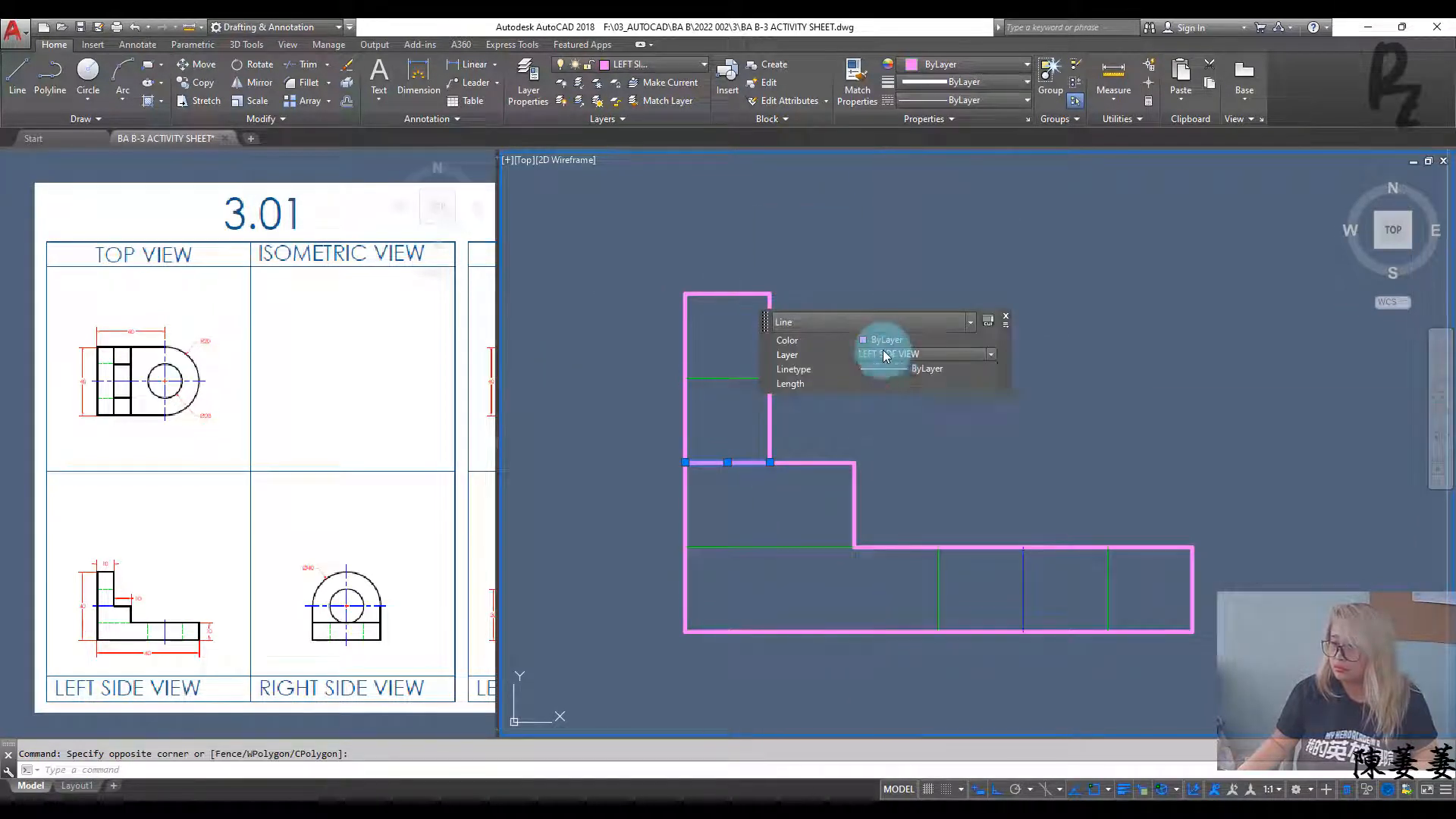
left_click(886, 354)
left_click(882, 382)
key("Escape")
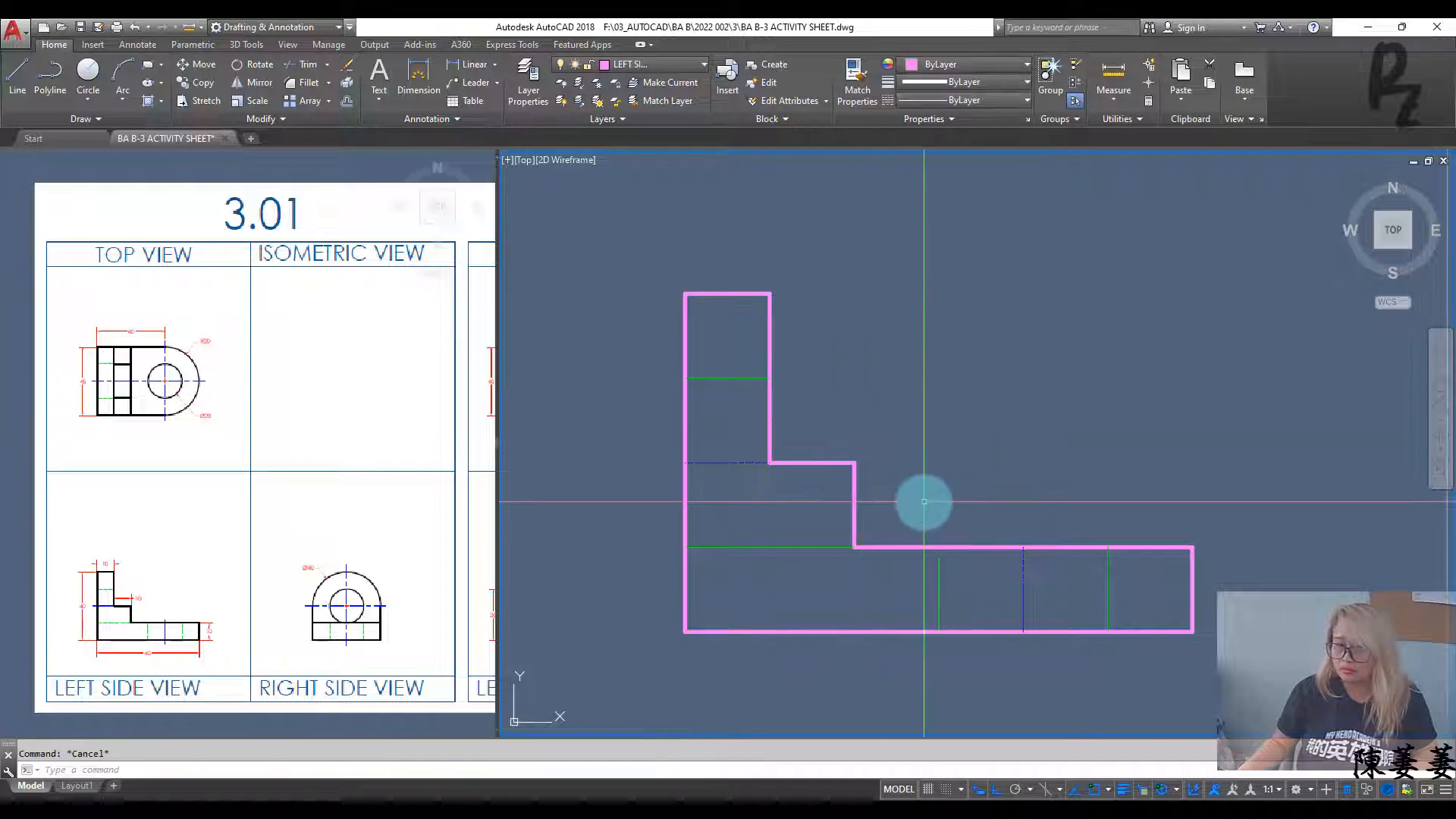
Step: Make RIGHT SIDE VIEW the current layer
middle_click_drag(963, 458, 893, 437)
scroll(973, 476, "down", 2)
middle_click_drag(1047, 469, 920, 479)
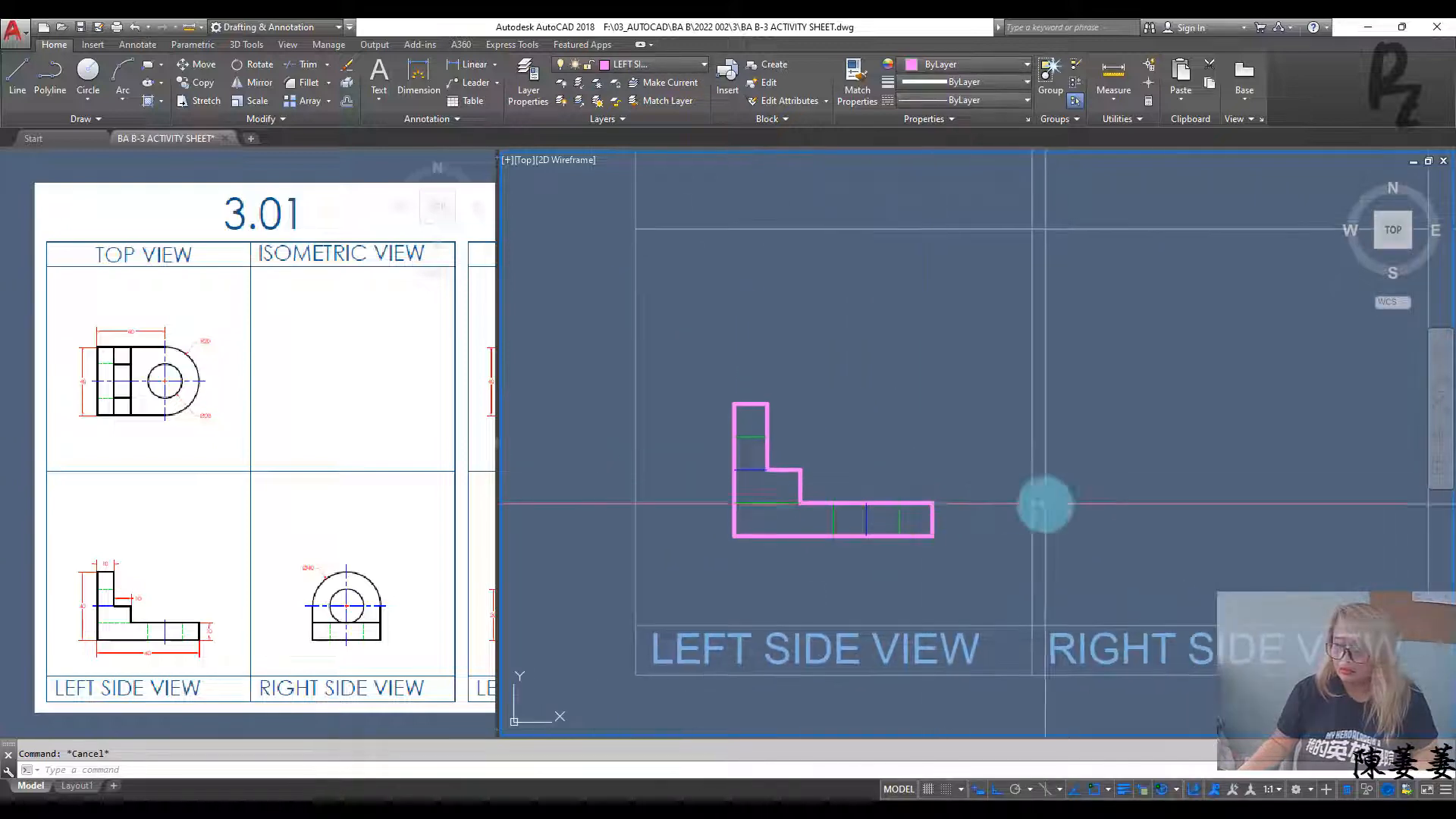
middle_click_drag(1034, 504, 910, 513)
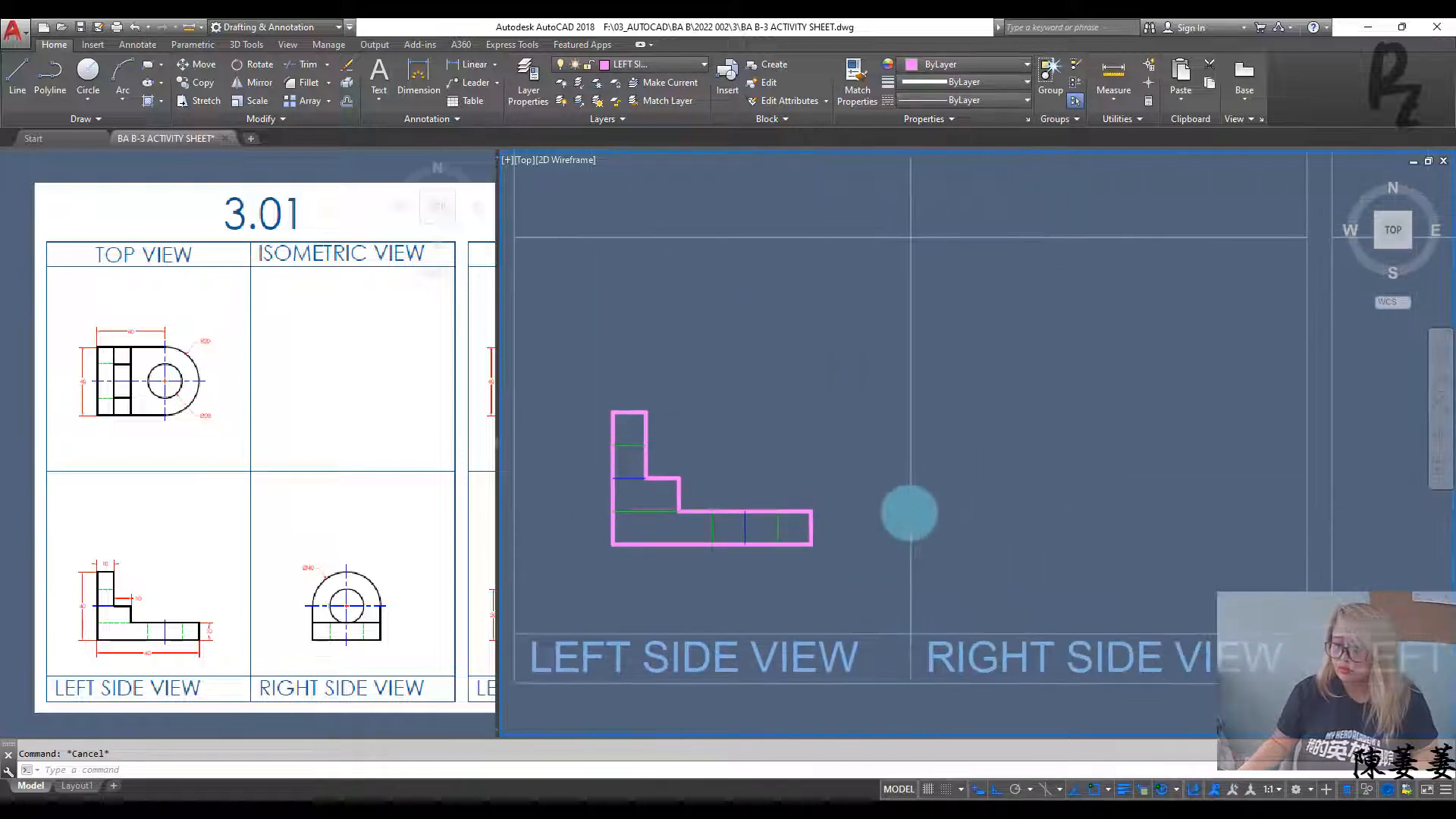
left_click(660, 67)
left_click(651, 210)
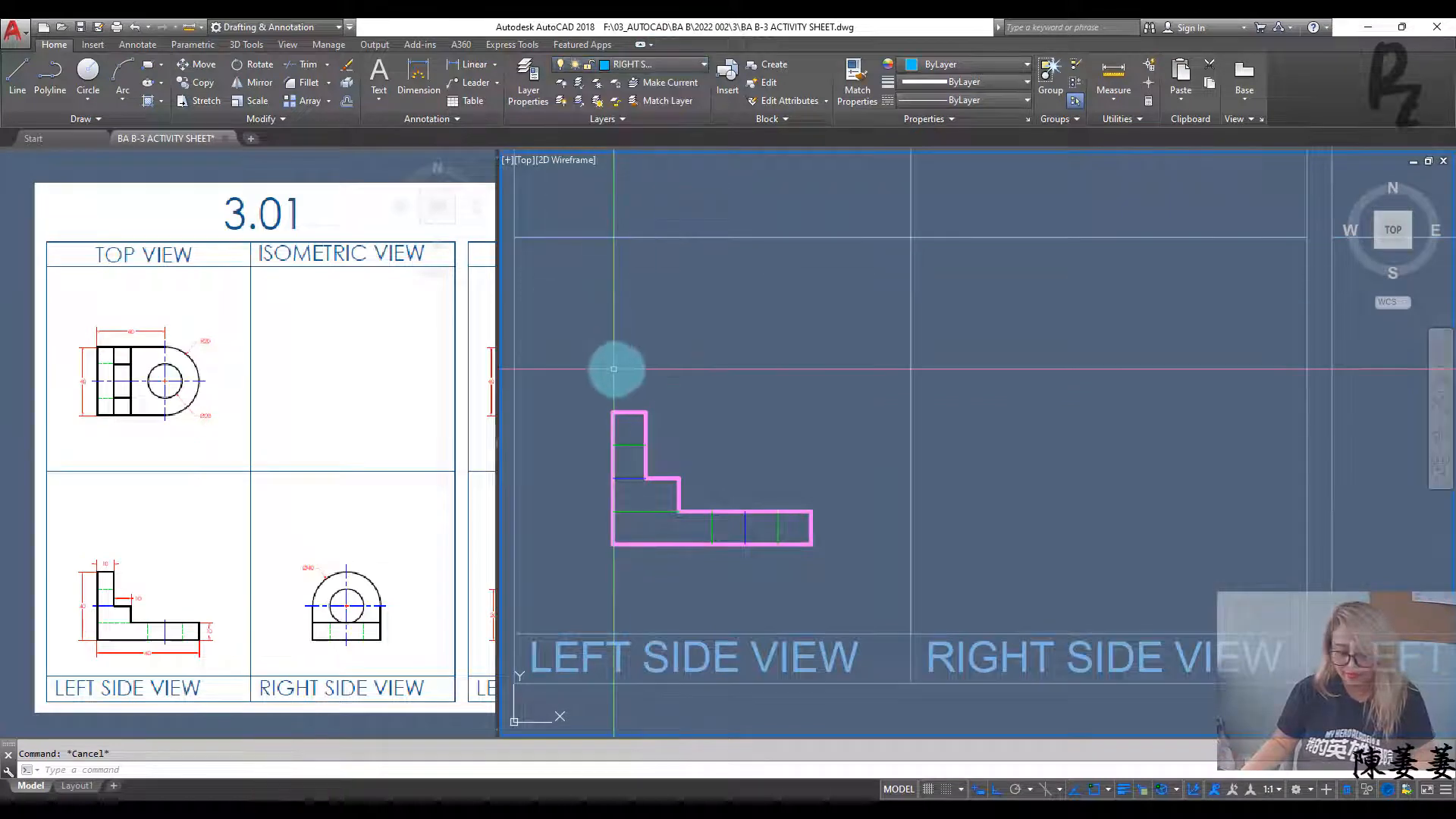
Step: Draw a projection line about 63 units long from the left side view's lower-right base corner, with a 40 by 10 rectangle at its end
type("l")
key("Return")
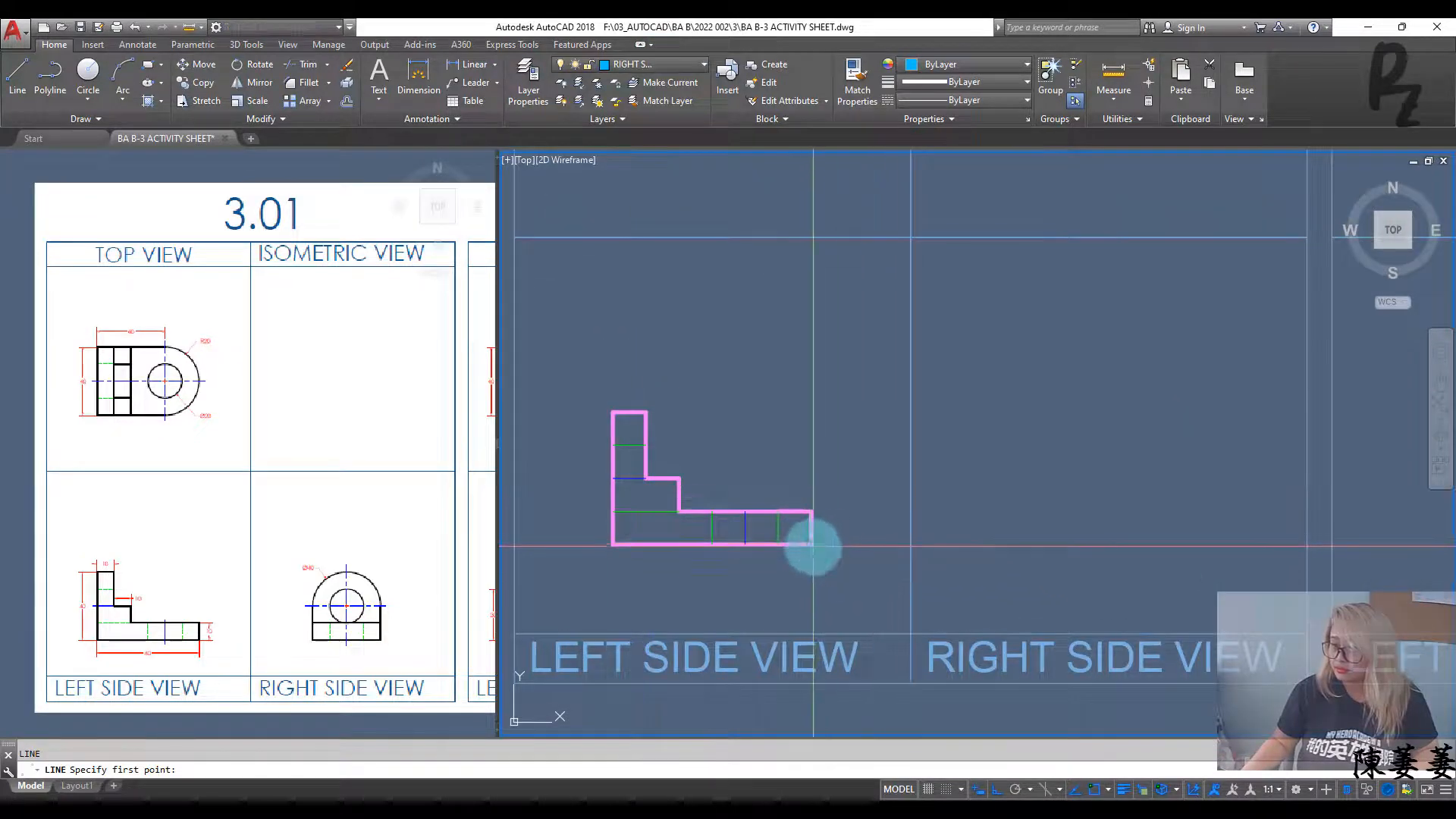
left_click(811, 543)
left_click(1018, 544)
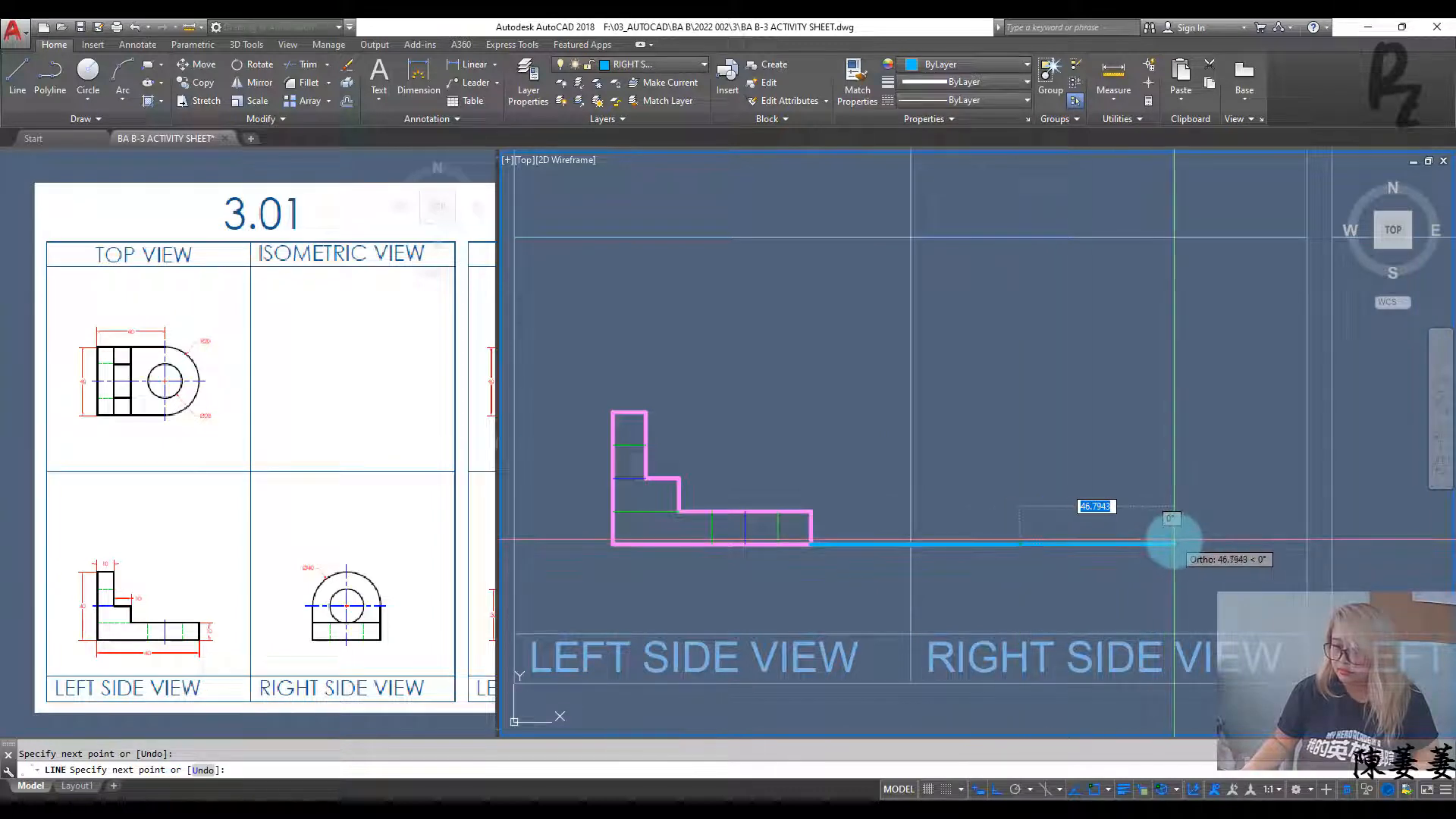
type("40")
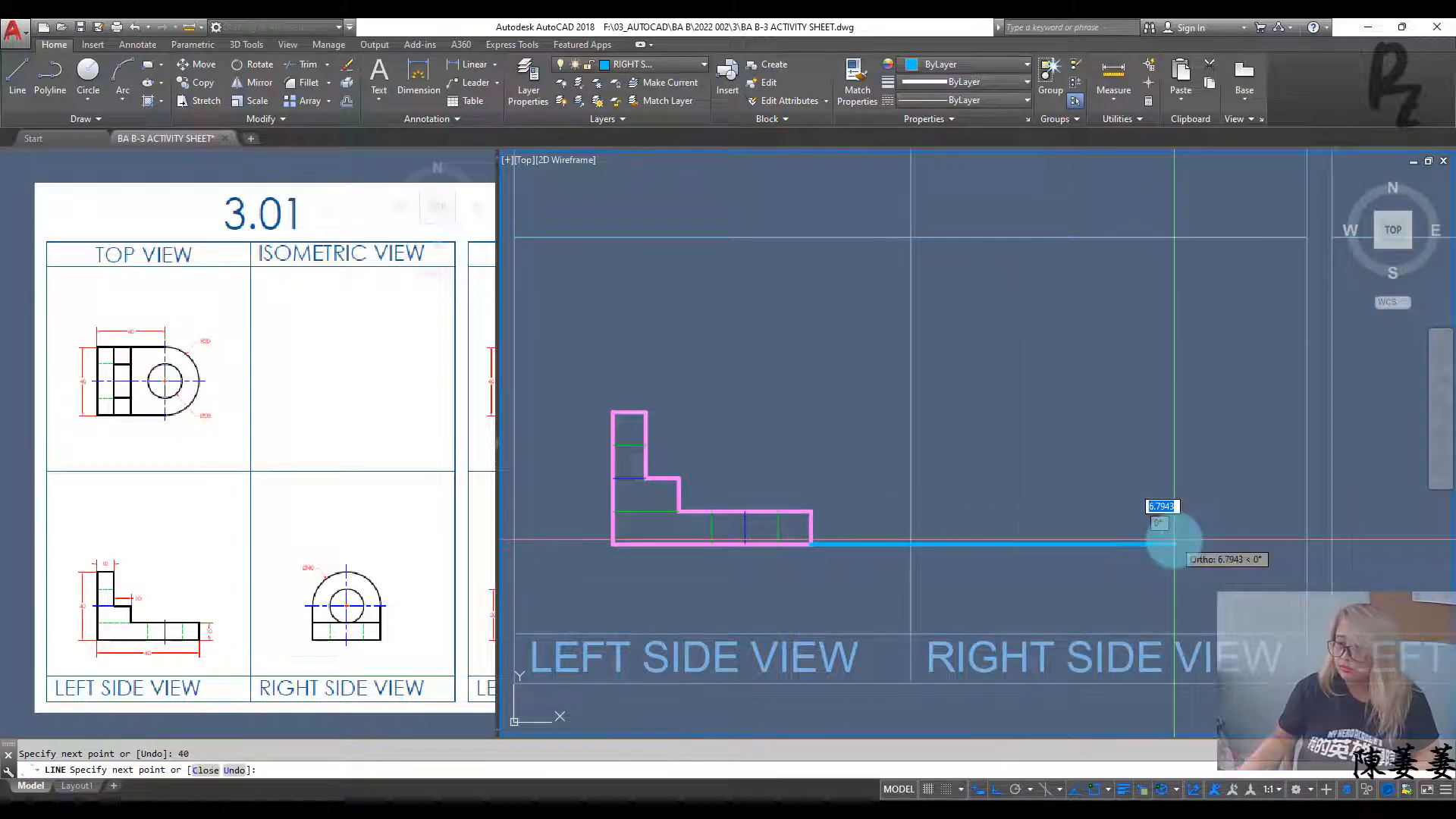
key("Return")
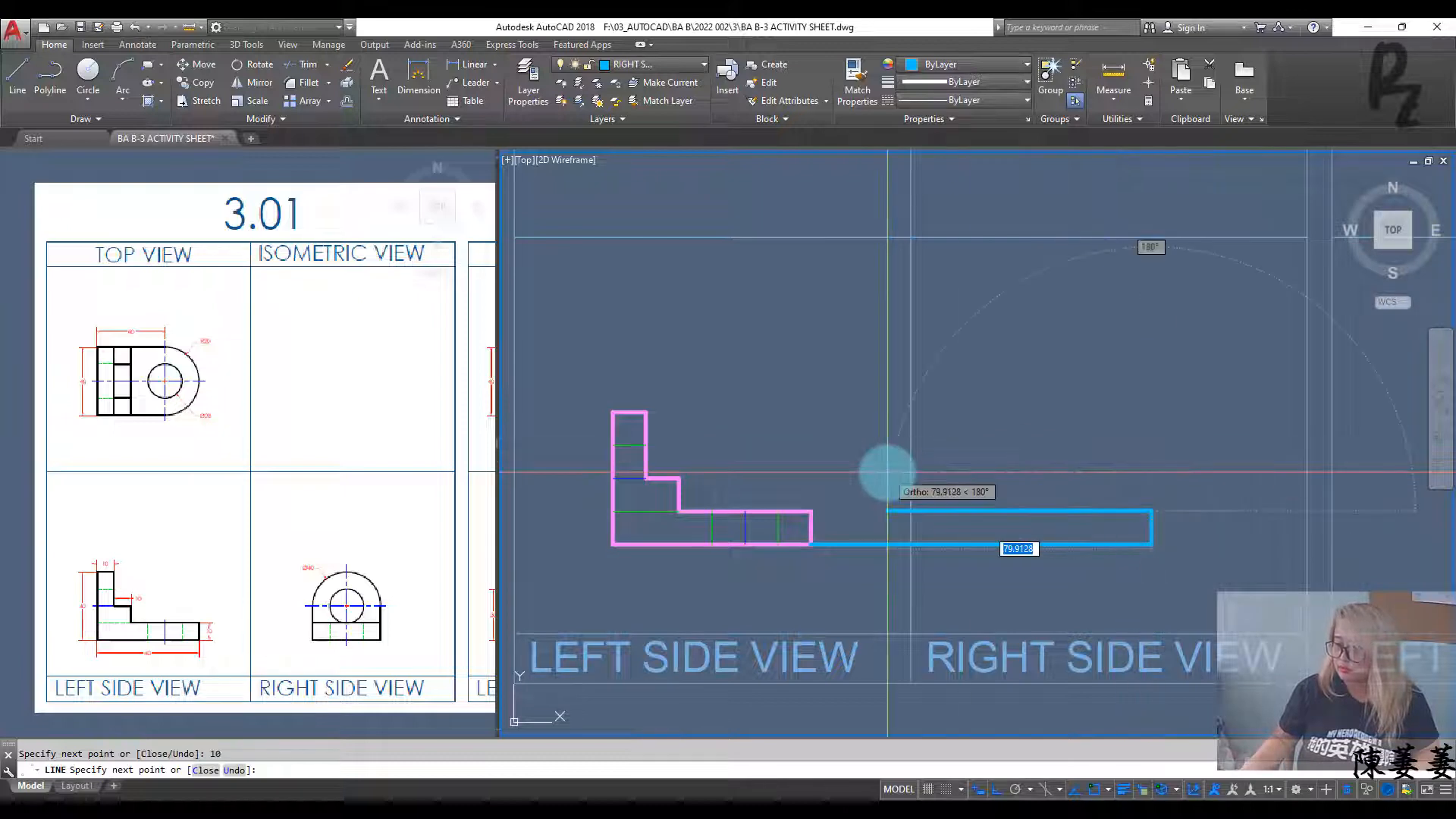
left_click(1020, 560)
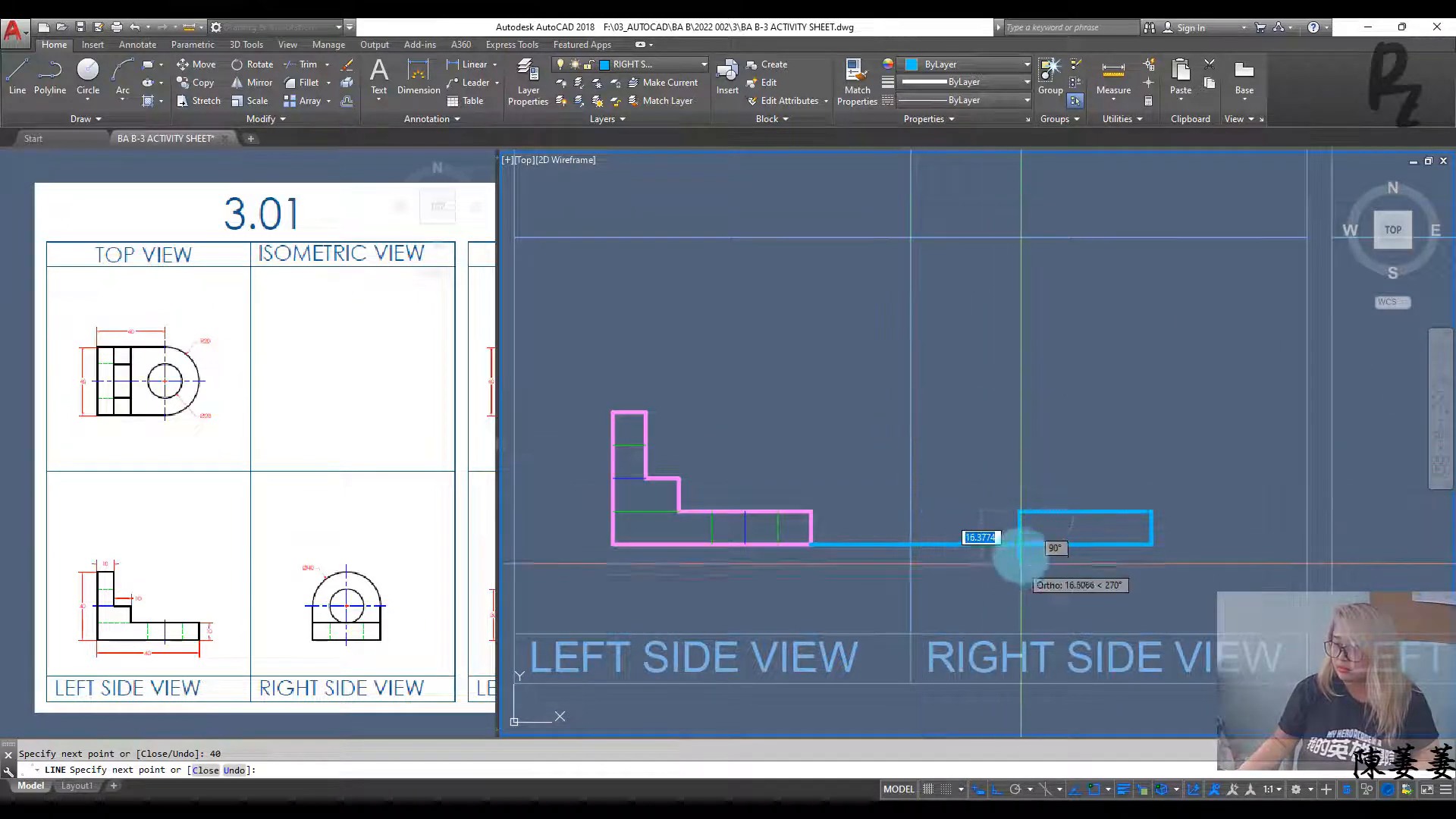
key("Escape")
Step: Delete the projection line connecting the left side view to the new rectangle
left_click(975, 559)
left_click(946, 488)
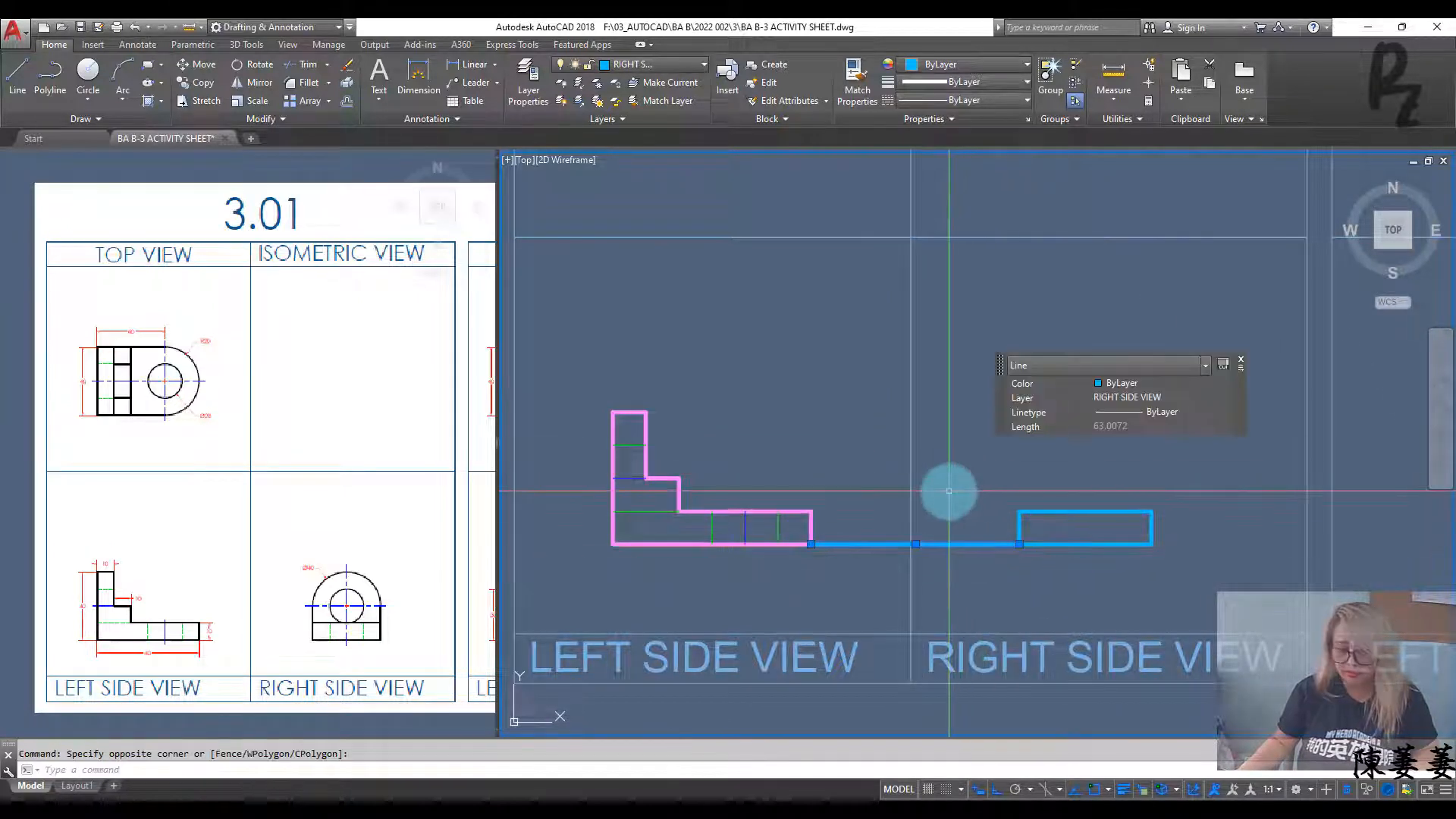
key("Delete")
middle_click_drag(1025, 502, 1017, 543)
Step: Offset the rectangle's top edge upward by 10
left_click(1108, 569)
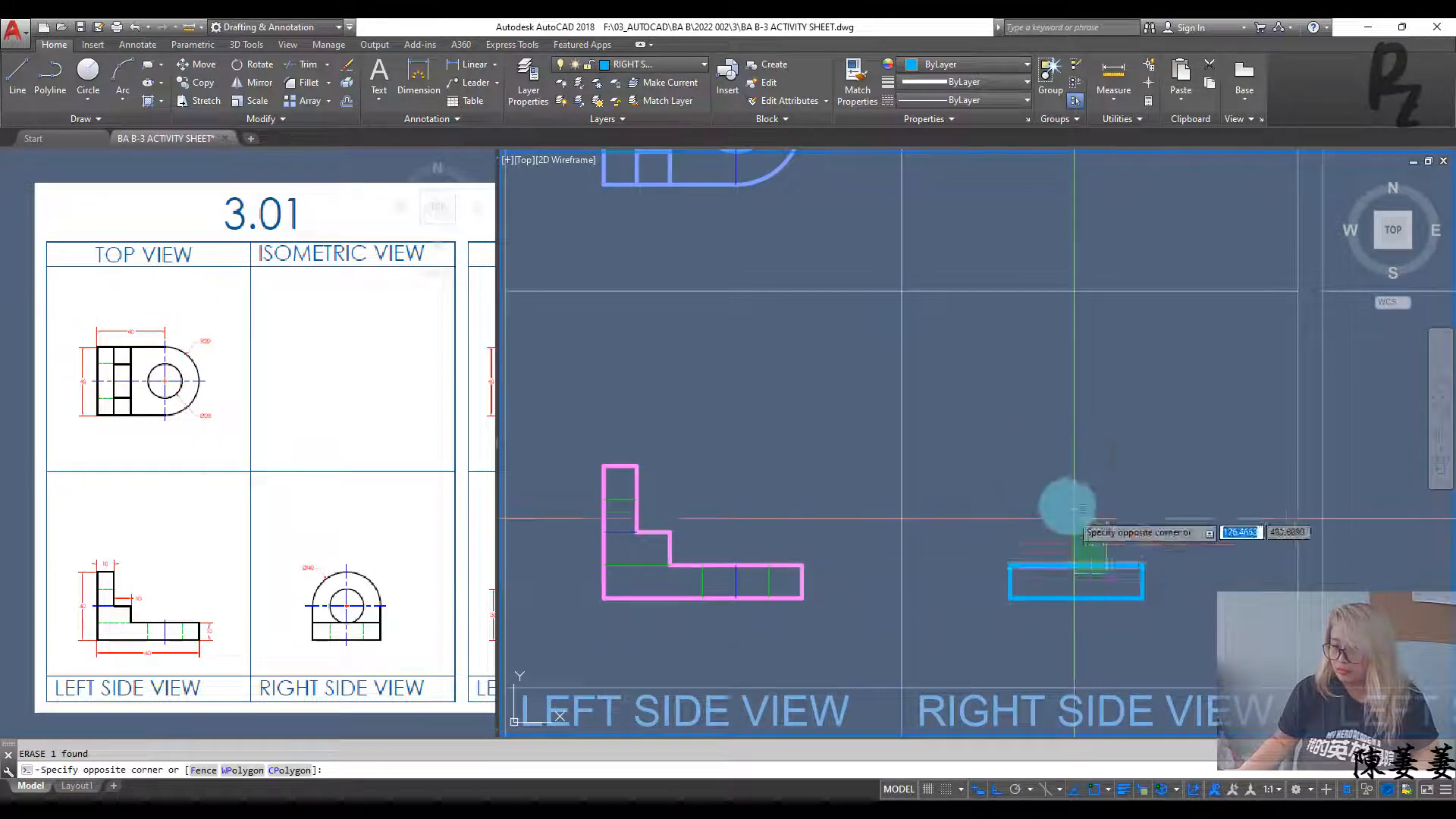
left_click(1067, 505)
key("Return")
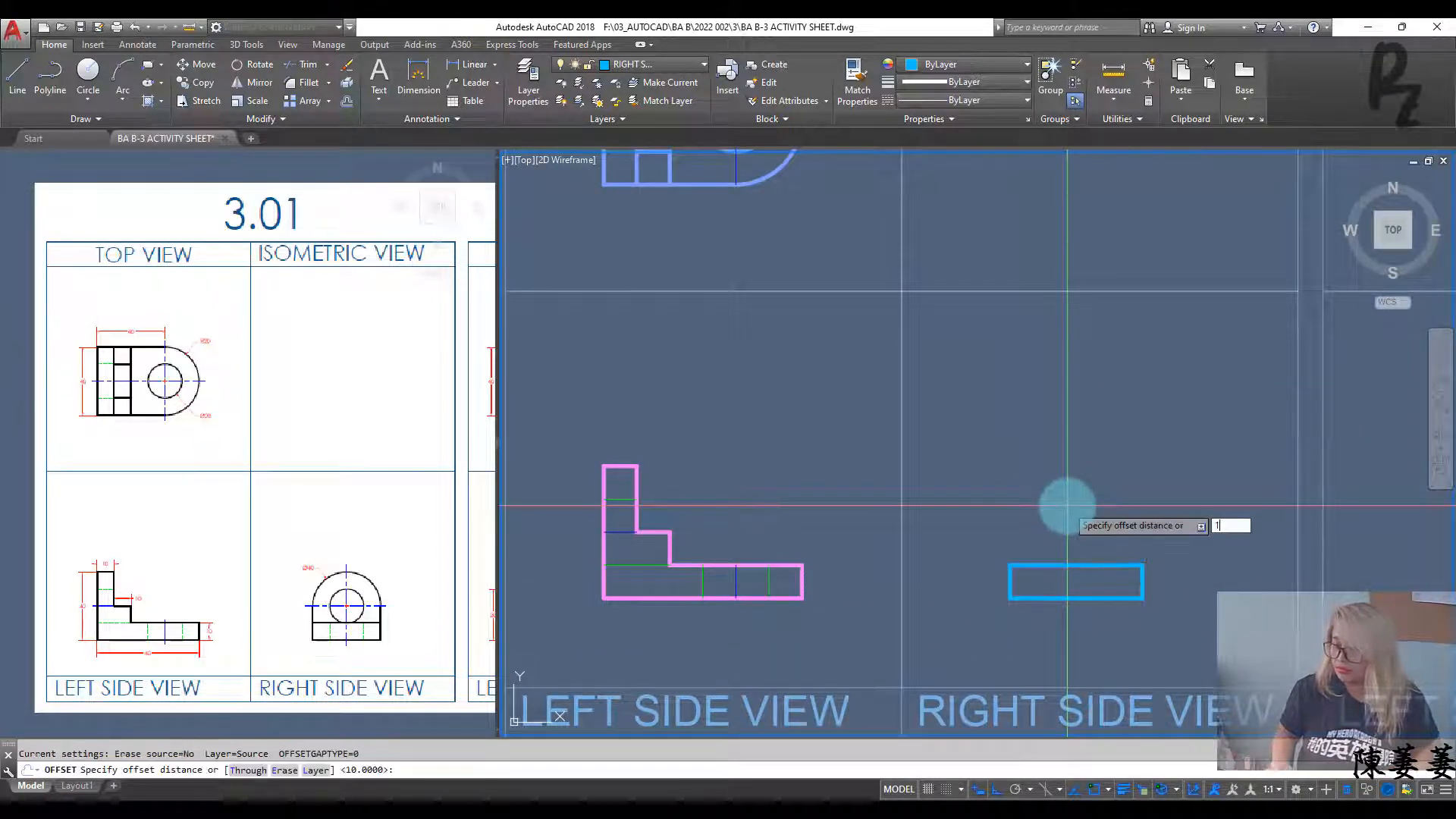
left_click(1065, 505)
key("Escape")
Step: Draw a circle of radius 20 centered on the midpoint of the offset line
type("c")
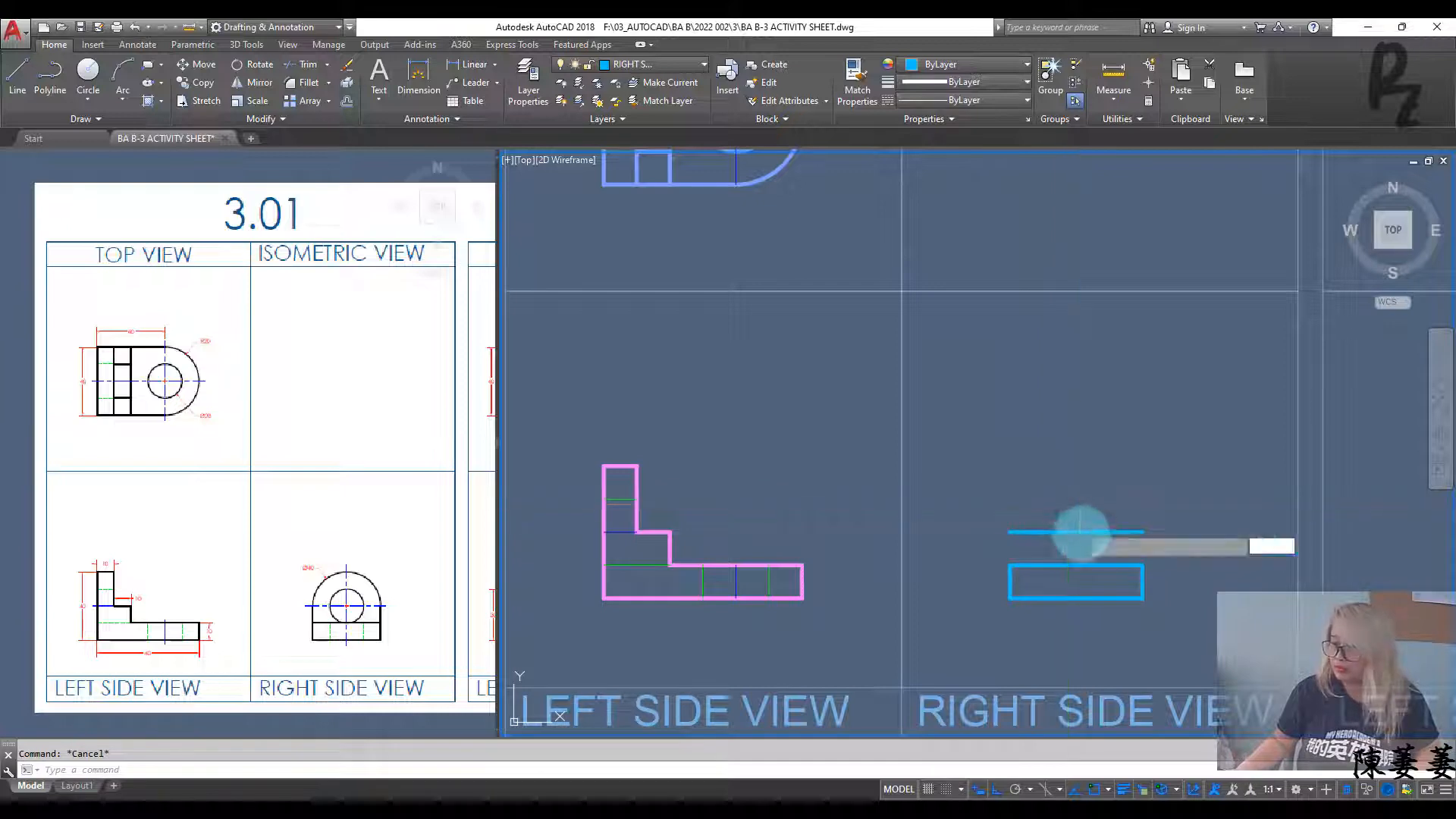
key("Return")
left_click(1075, 532)
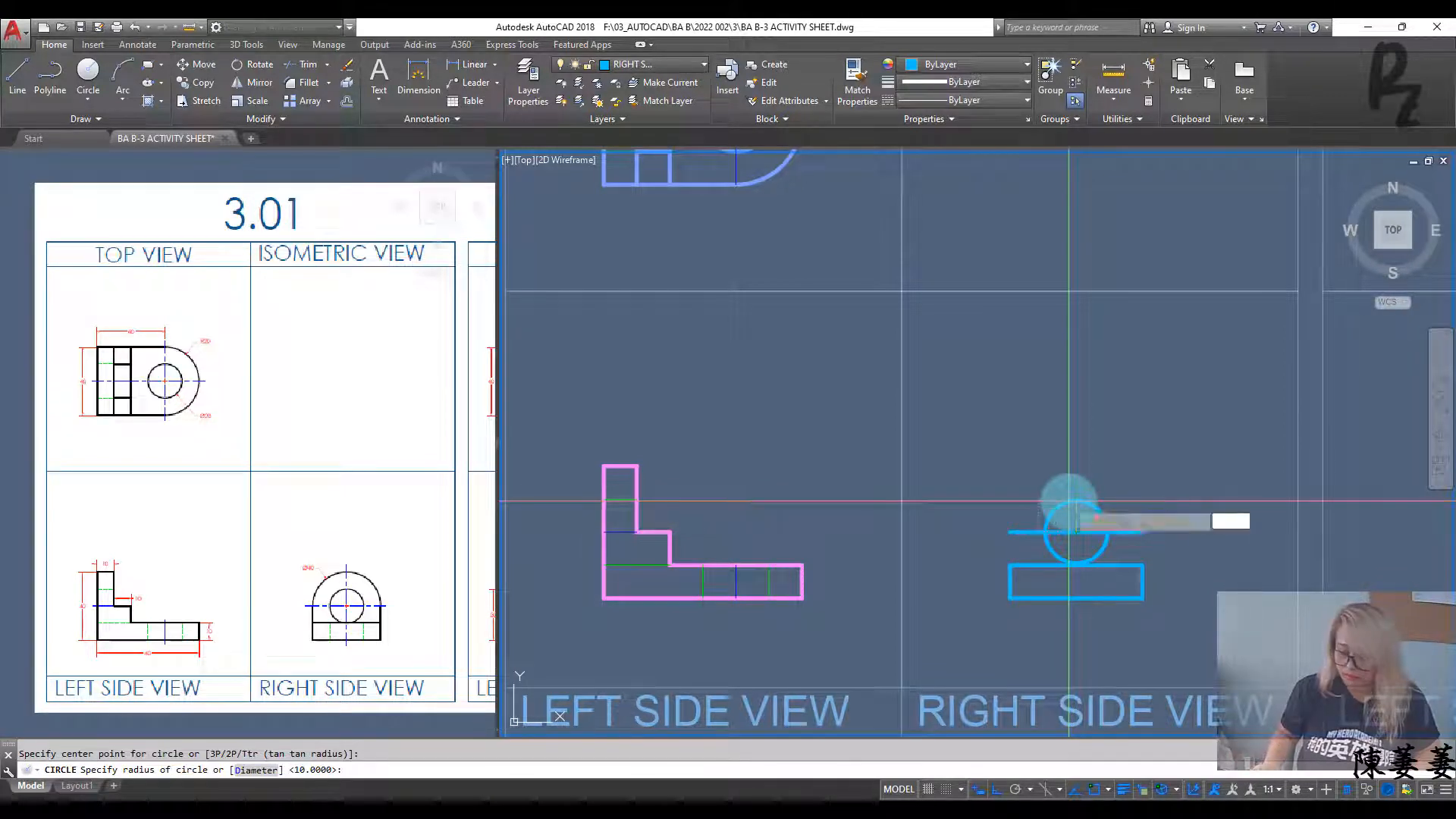
key("Escape")
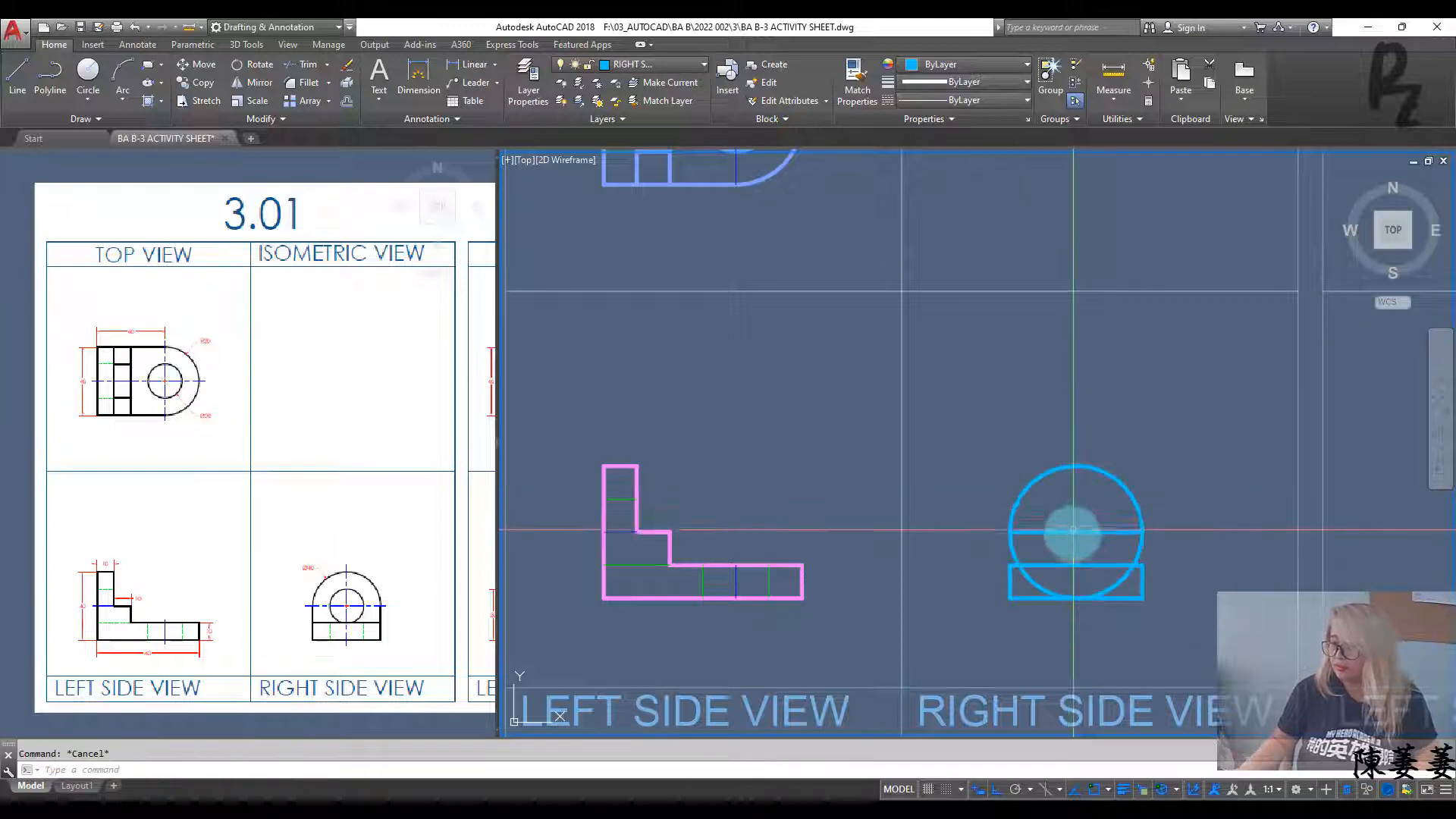
Step: Extend both vertical edges of the rectangle up to the offset line
scroll(1054, 515, "up", 5)
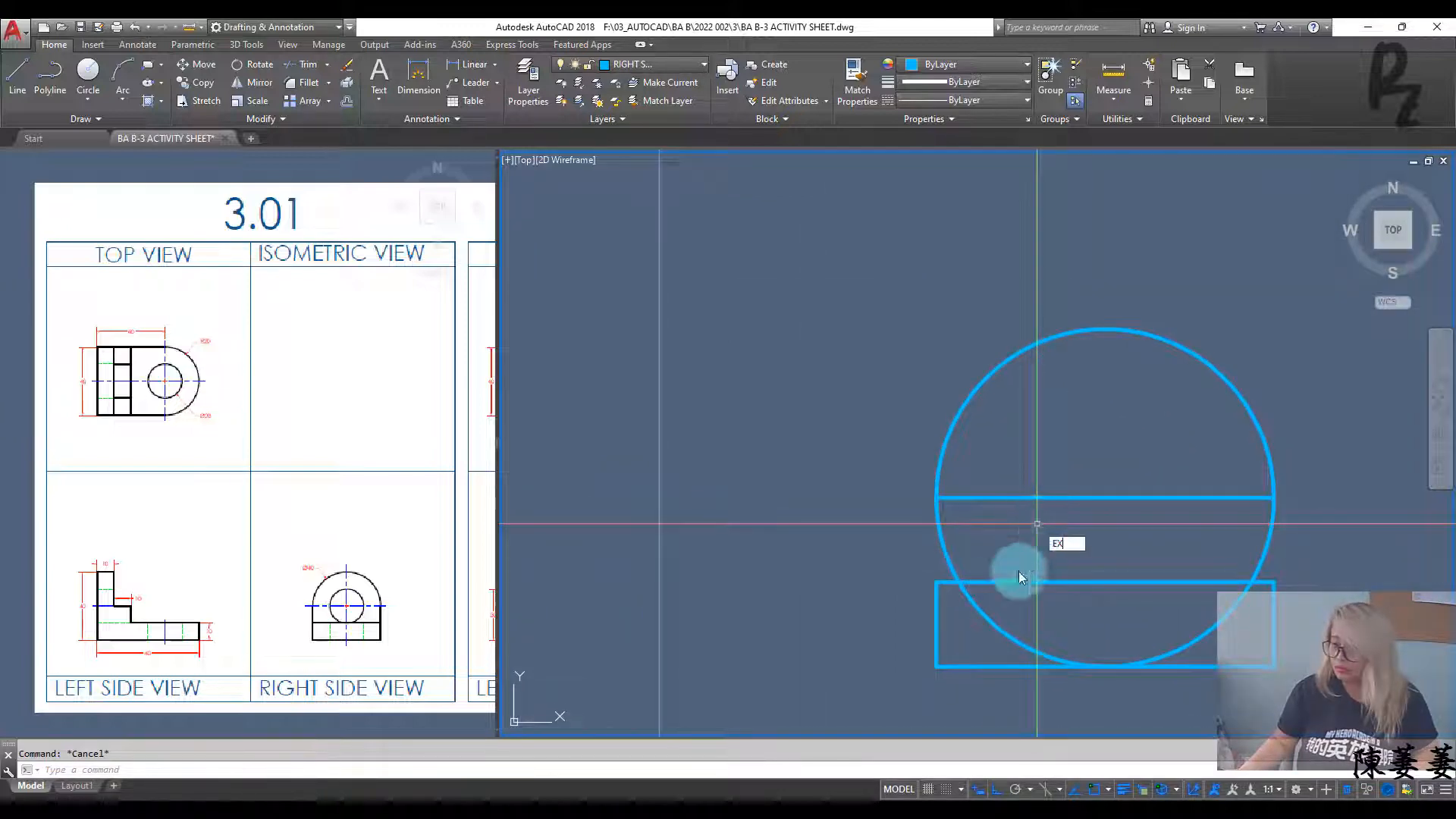
key("Return")
right_click(951, 619)
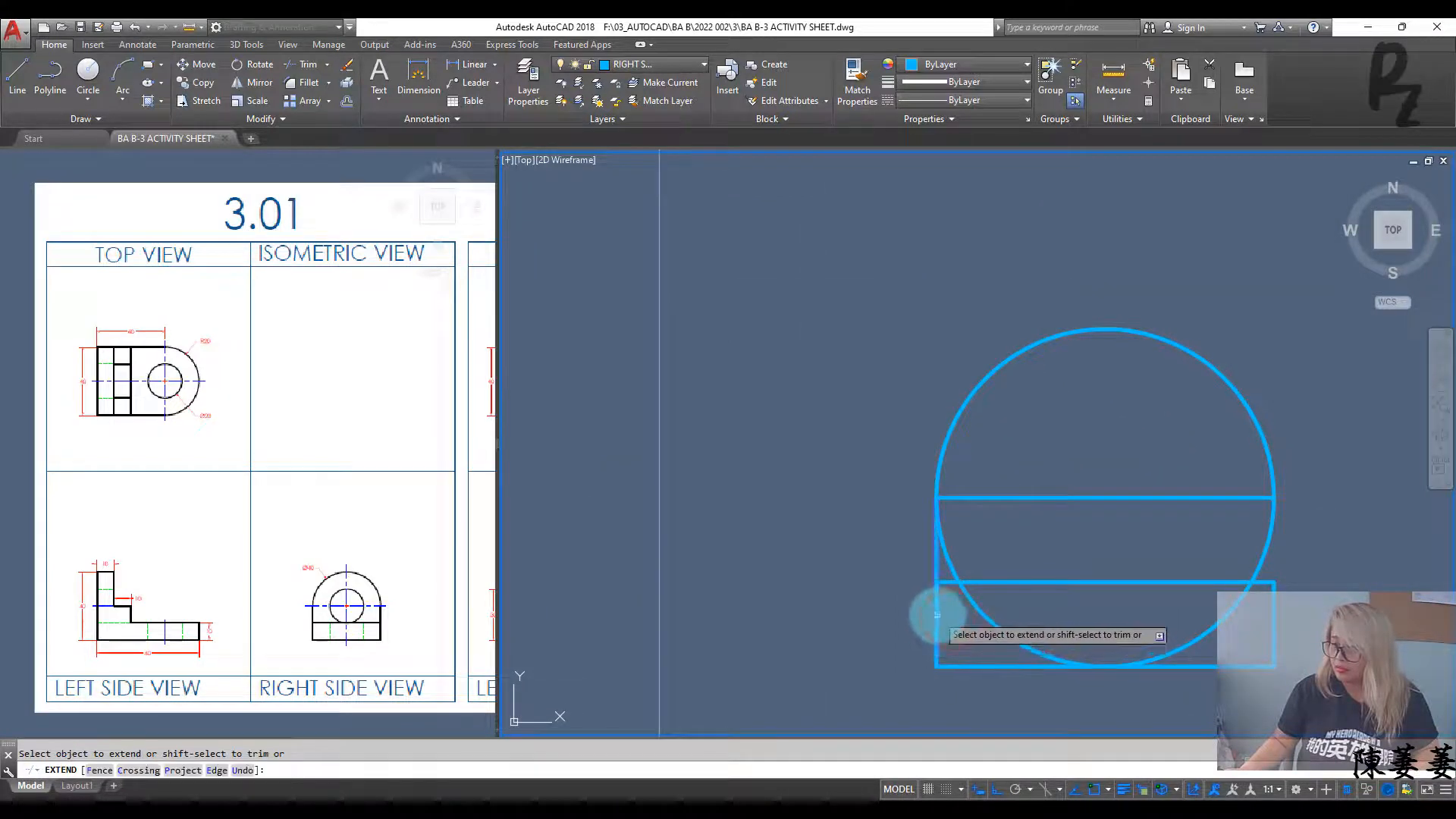
left_click(938, 615)
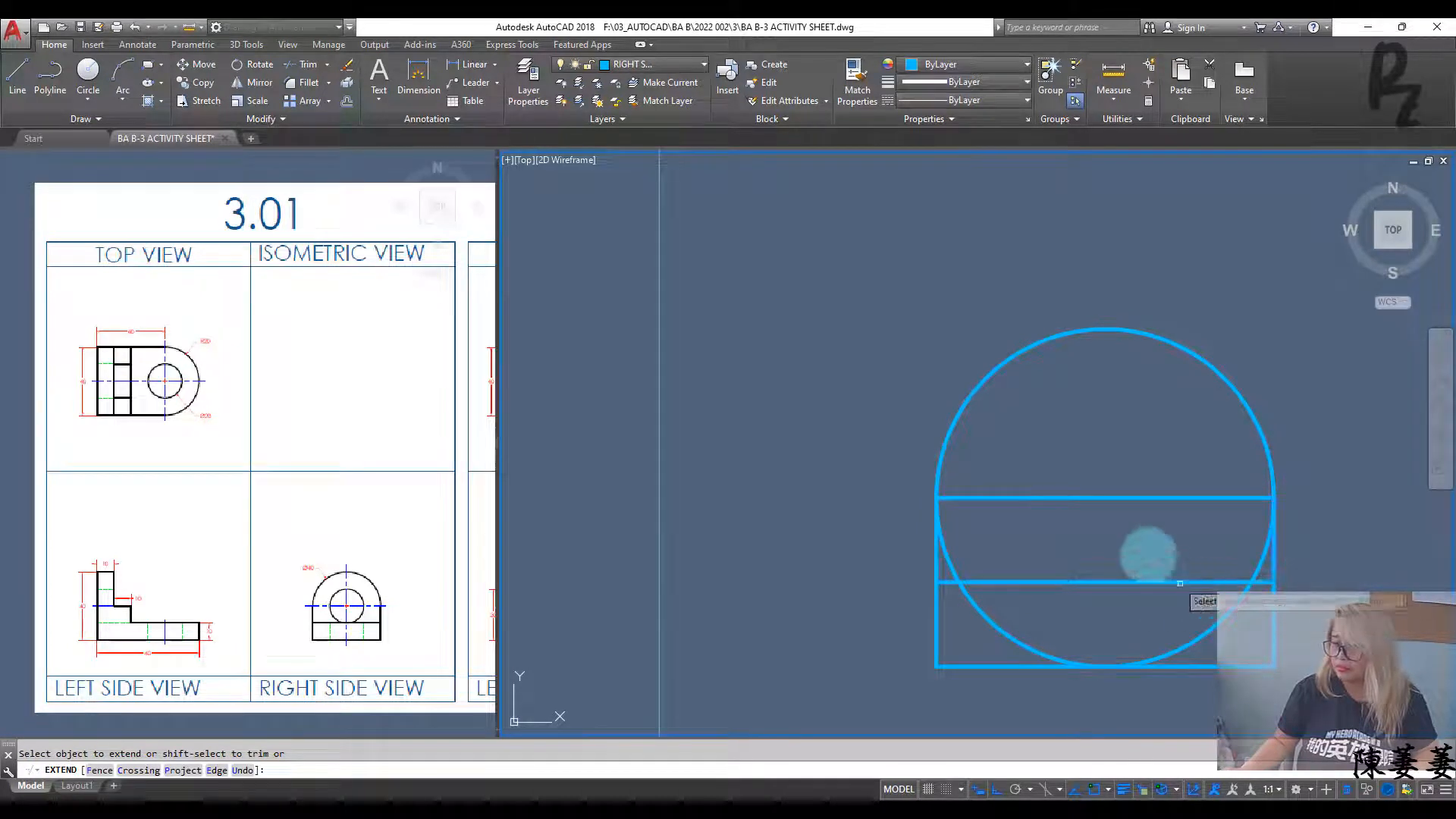
key("Escape")
left_click(1166, 543)
left_click(1081, 414)
key("Escape")
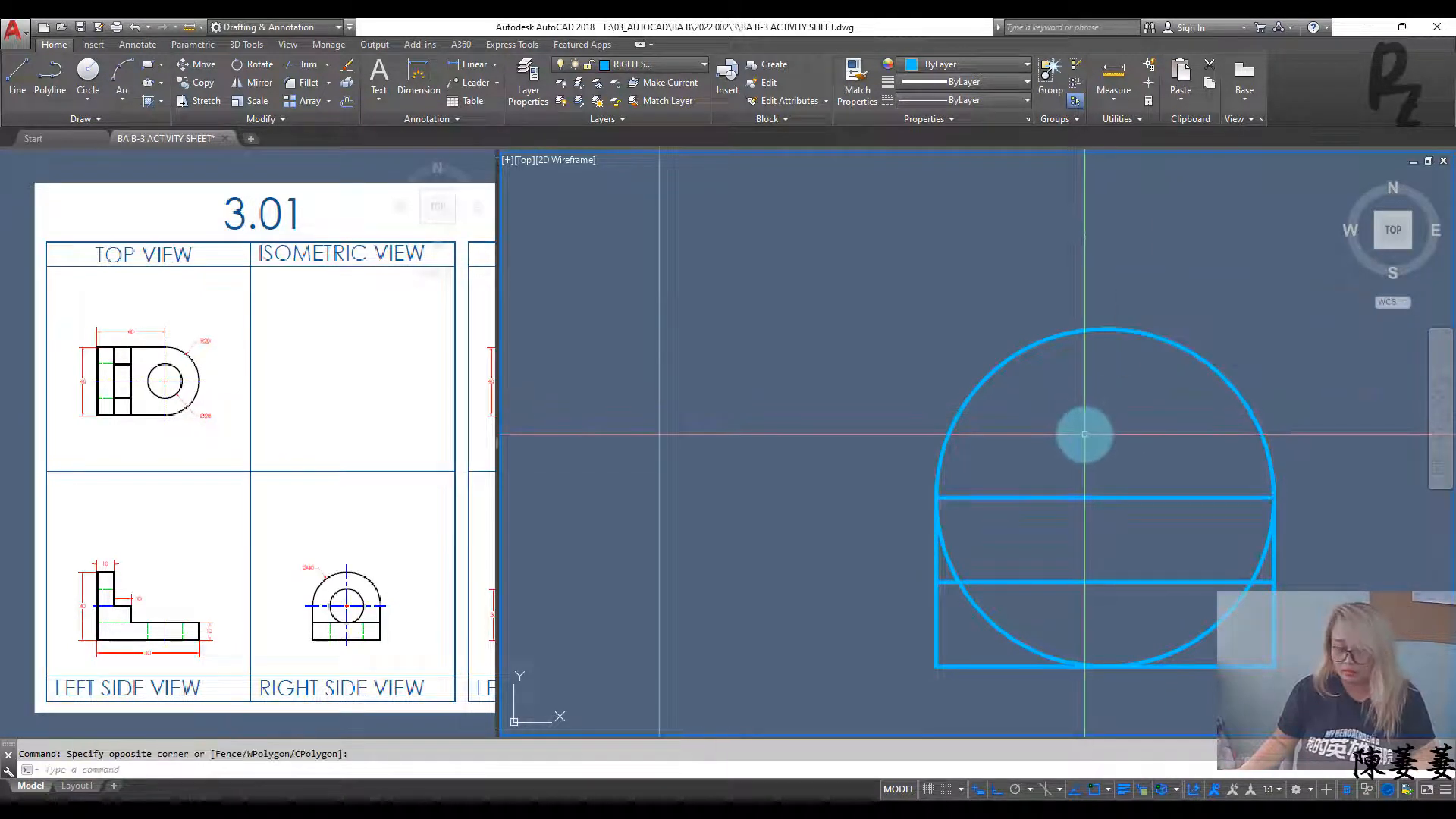
type("tr")
key("Return")
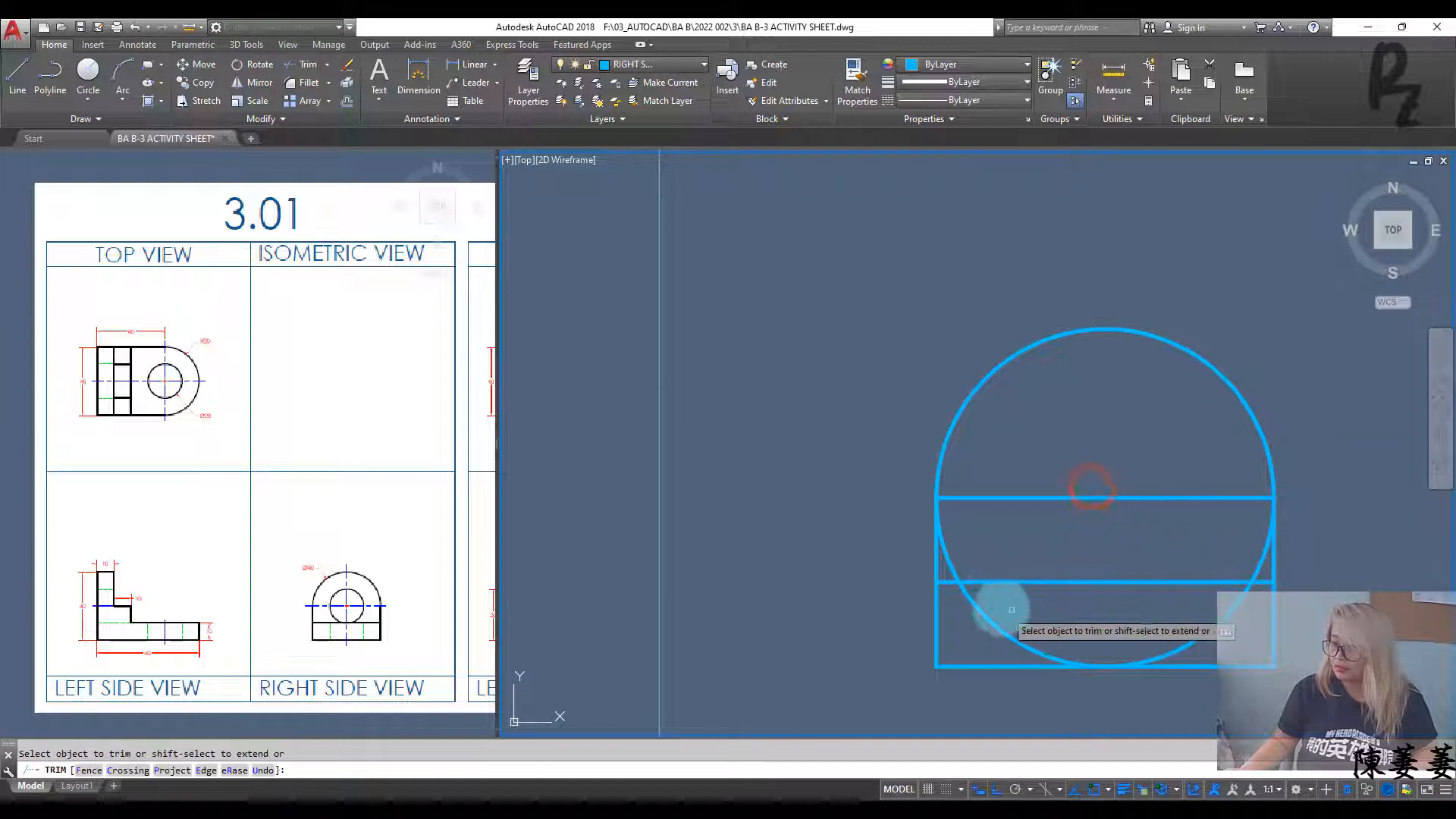
key("Escape")
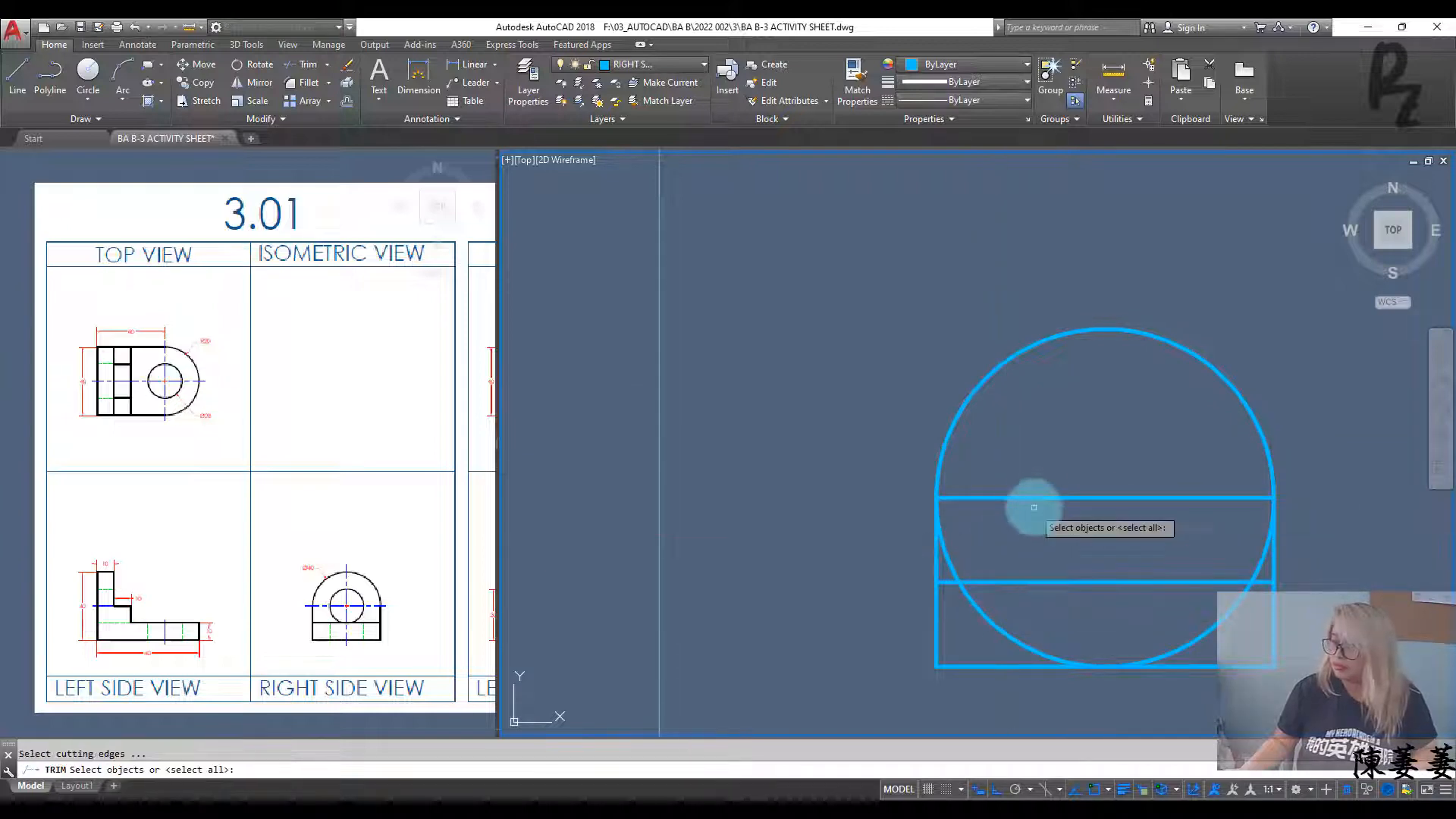
Step: Trim away the lower half of the large circle, using the offset line as the cutting edge
left_click(1035, 498)
key("Return")
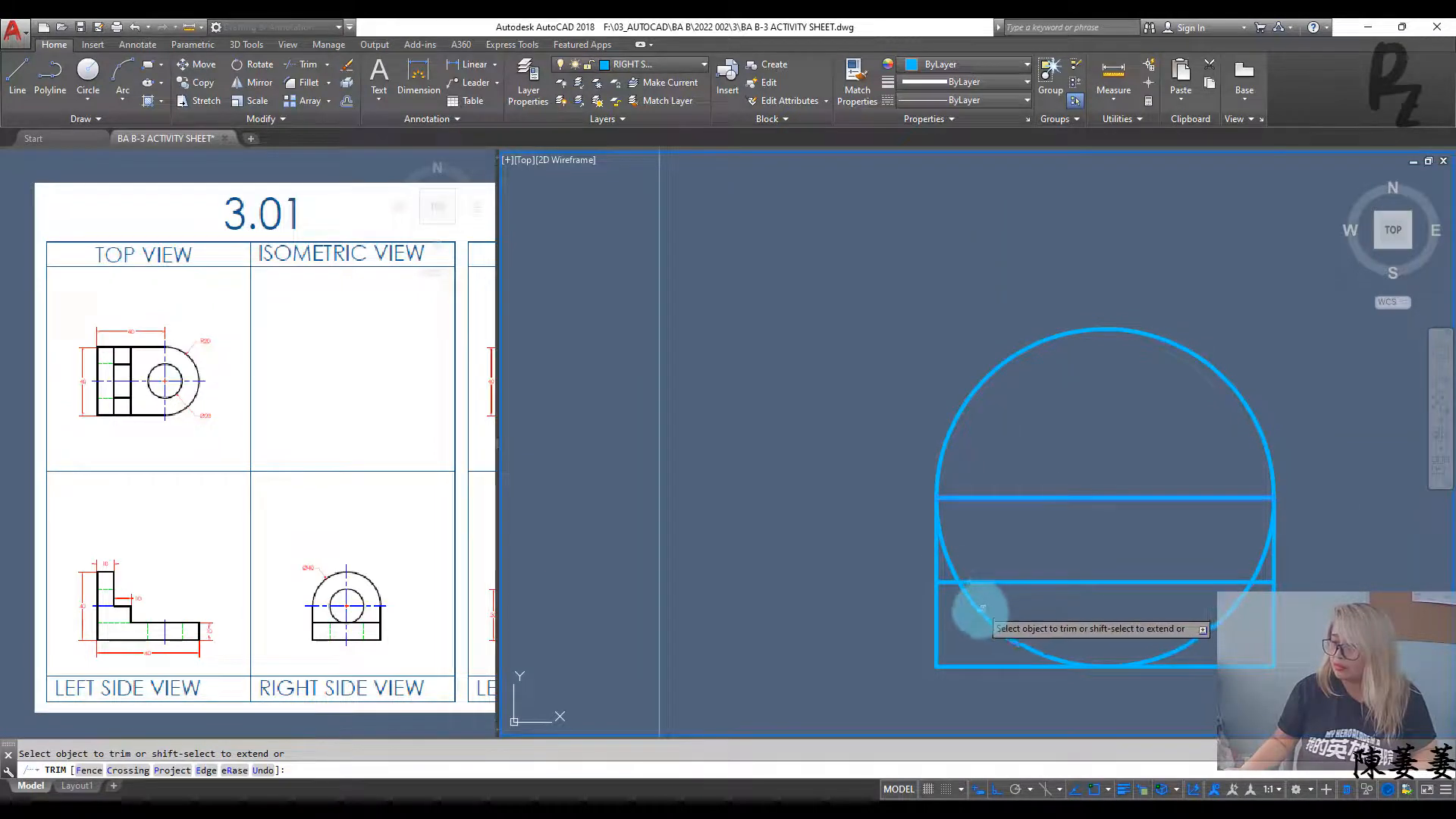
left_click(979, 607)
key("Escape")
key("Escape")
Step: Draw a circle of diameter 20 centered on the midpoint of the offset line
type("c")
key("Return")
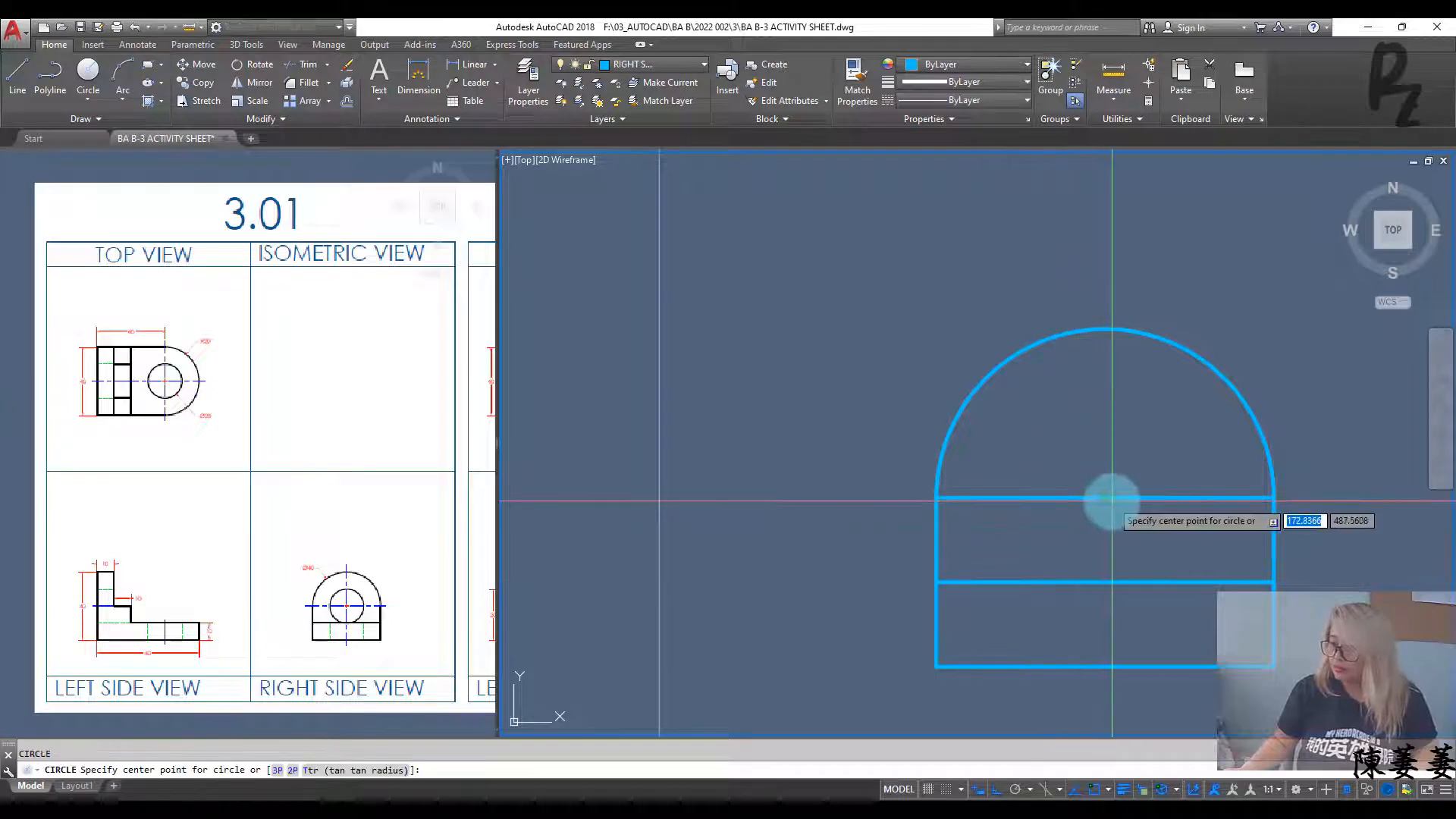
left_click(1105, 498)
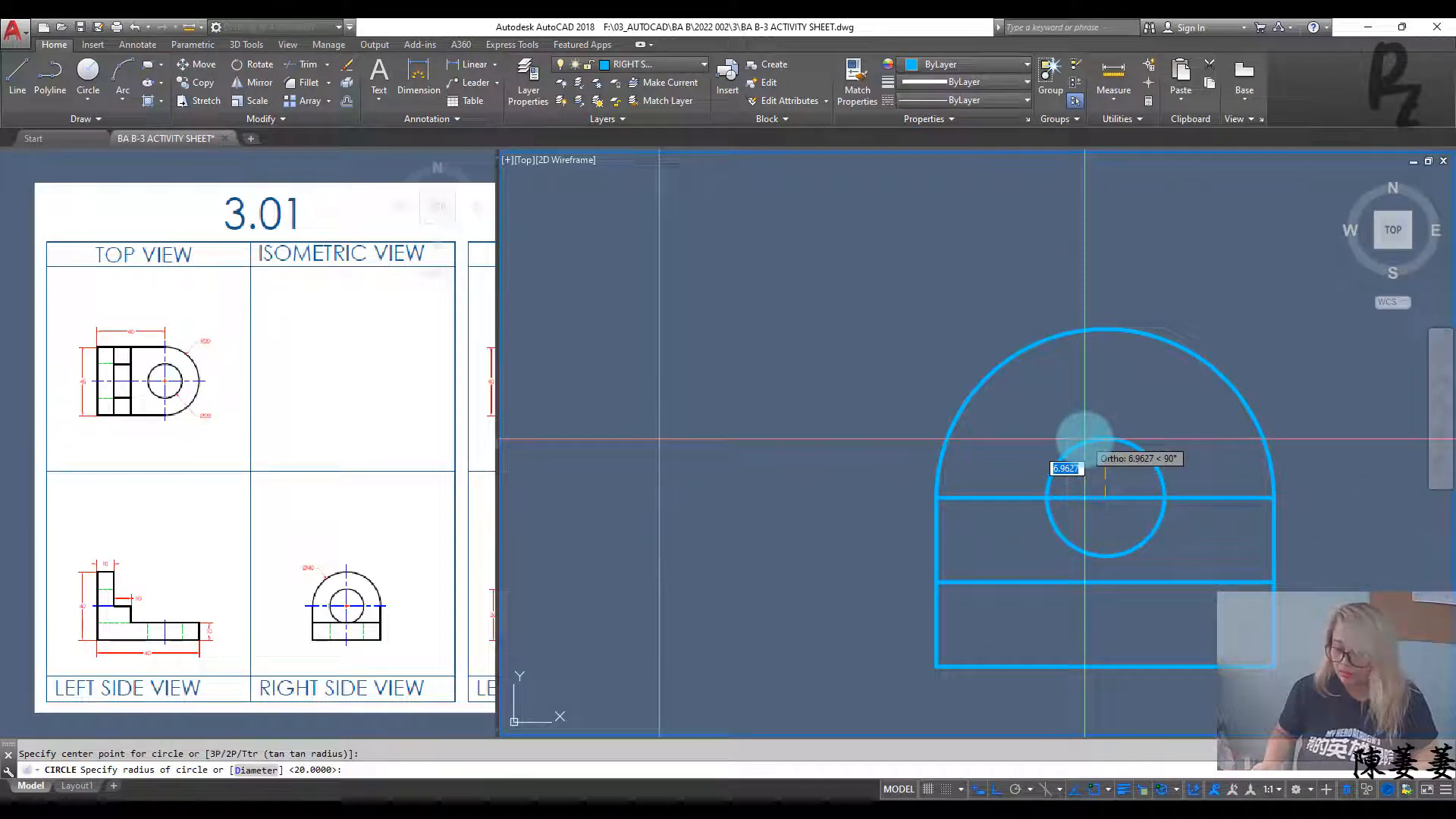
type("d")
key("Return")
type("20")
key("Return")
key("Escape")
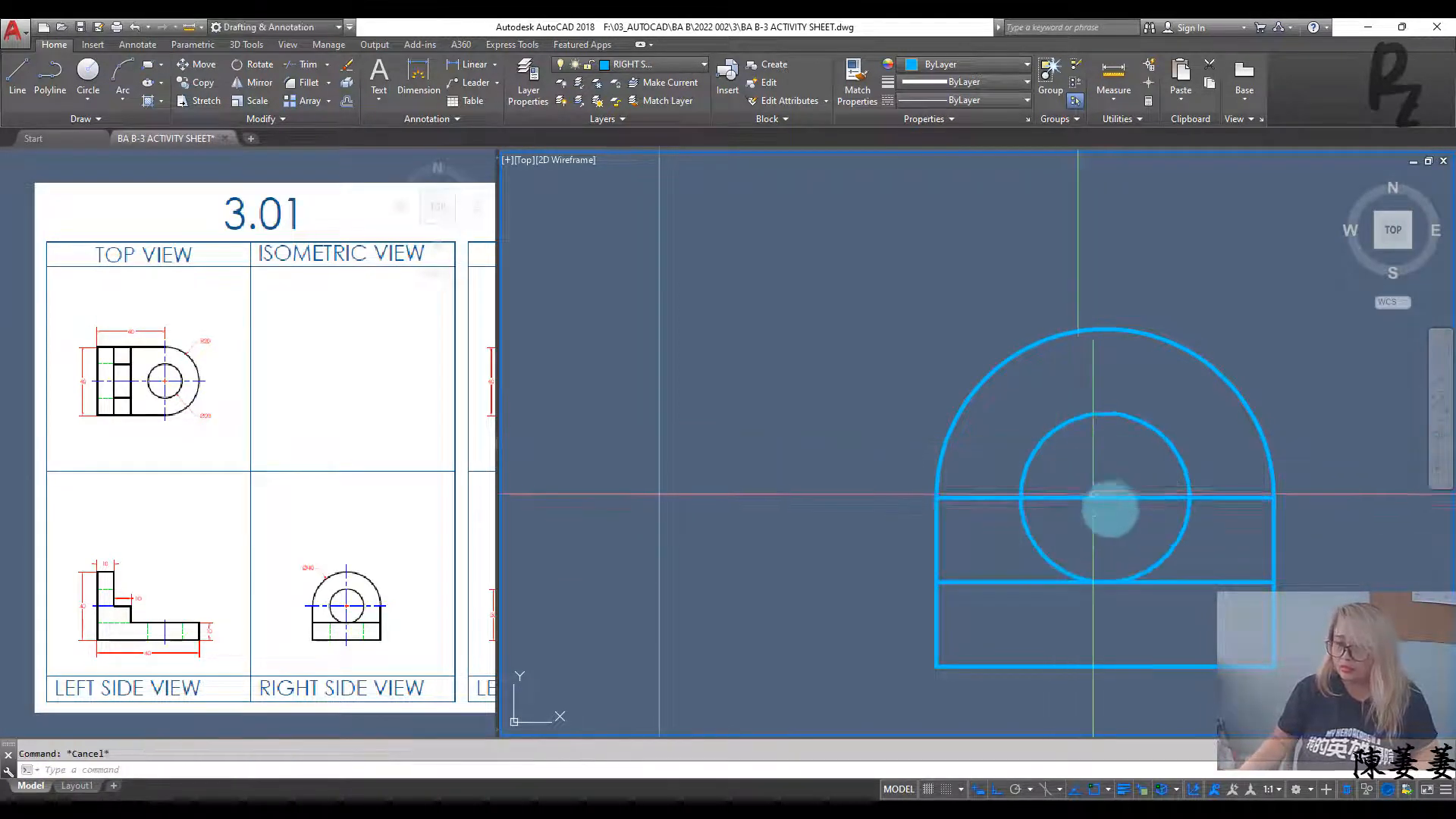
Step: Delete the horizontal line running through the center of the small circle
left_click(1088, 514)
left_click(1073, 461)
key("Delete")
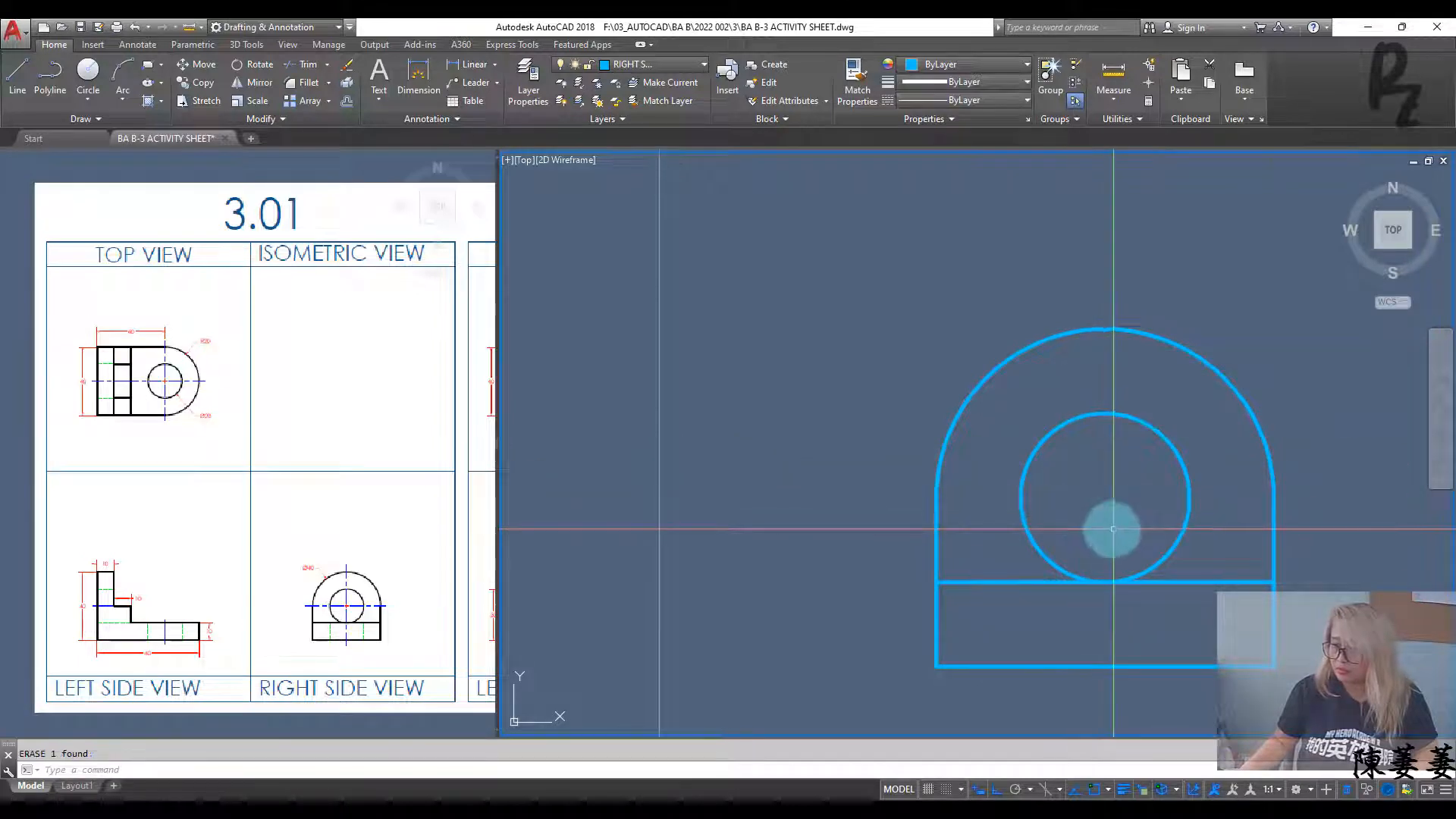
Step: Add a center mark to the large arc of the right side view
middle_click_drag(1112, 484, 1064, 518)
left_click(138, 46)
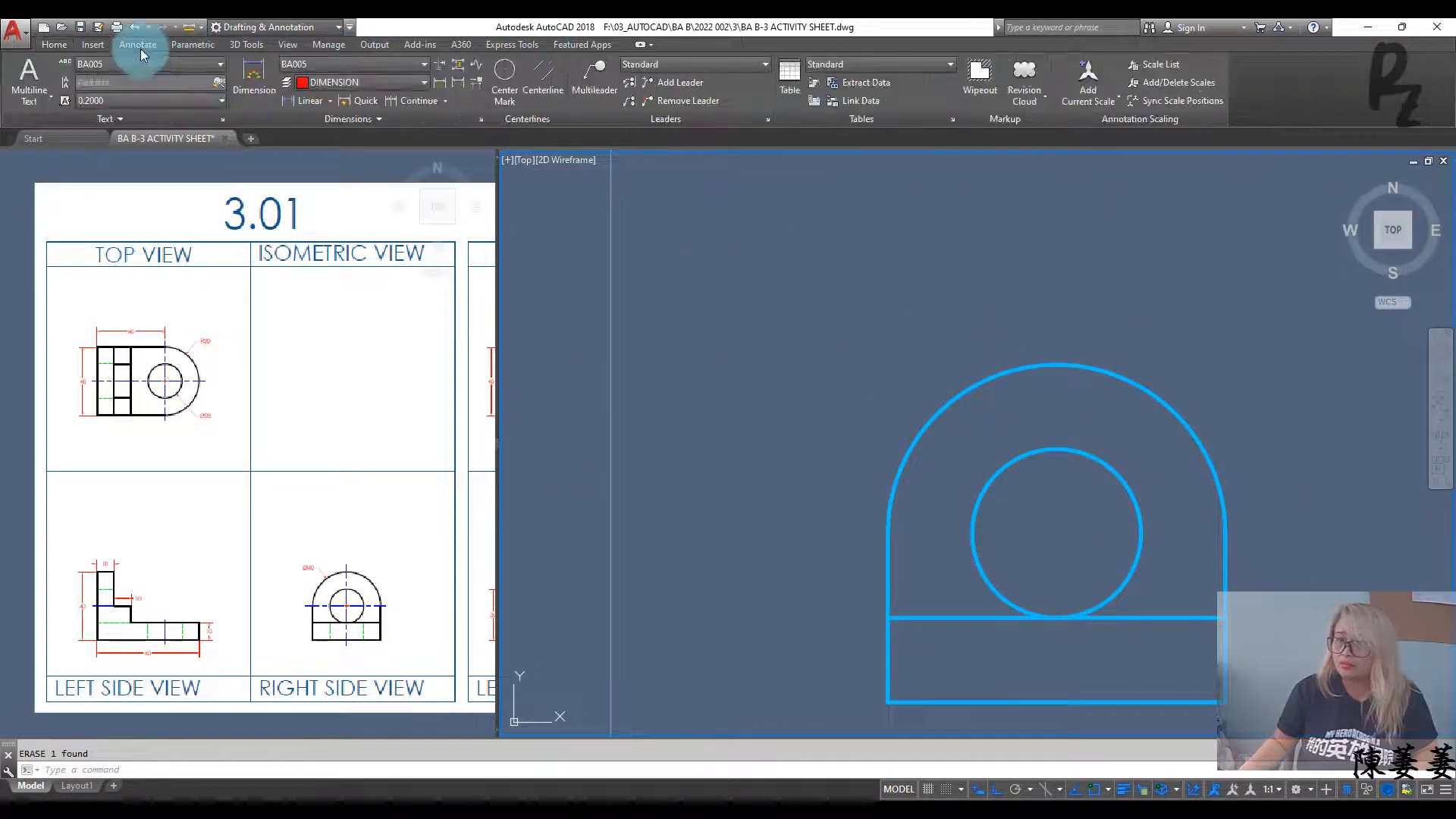
left_click(1059, 365)
key("Escape")
key("Escape")
Step: Assign the center mark of the right side view to the CENTERLINE layer
left_click(1083, 413)
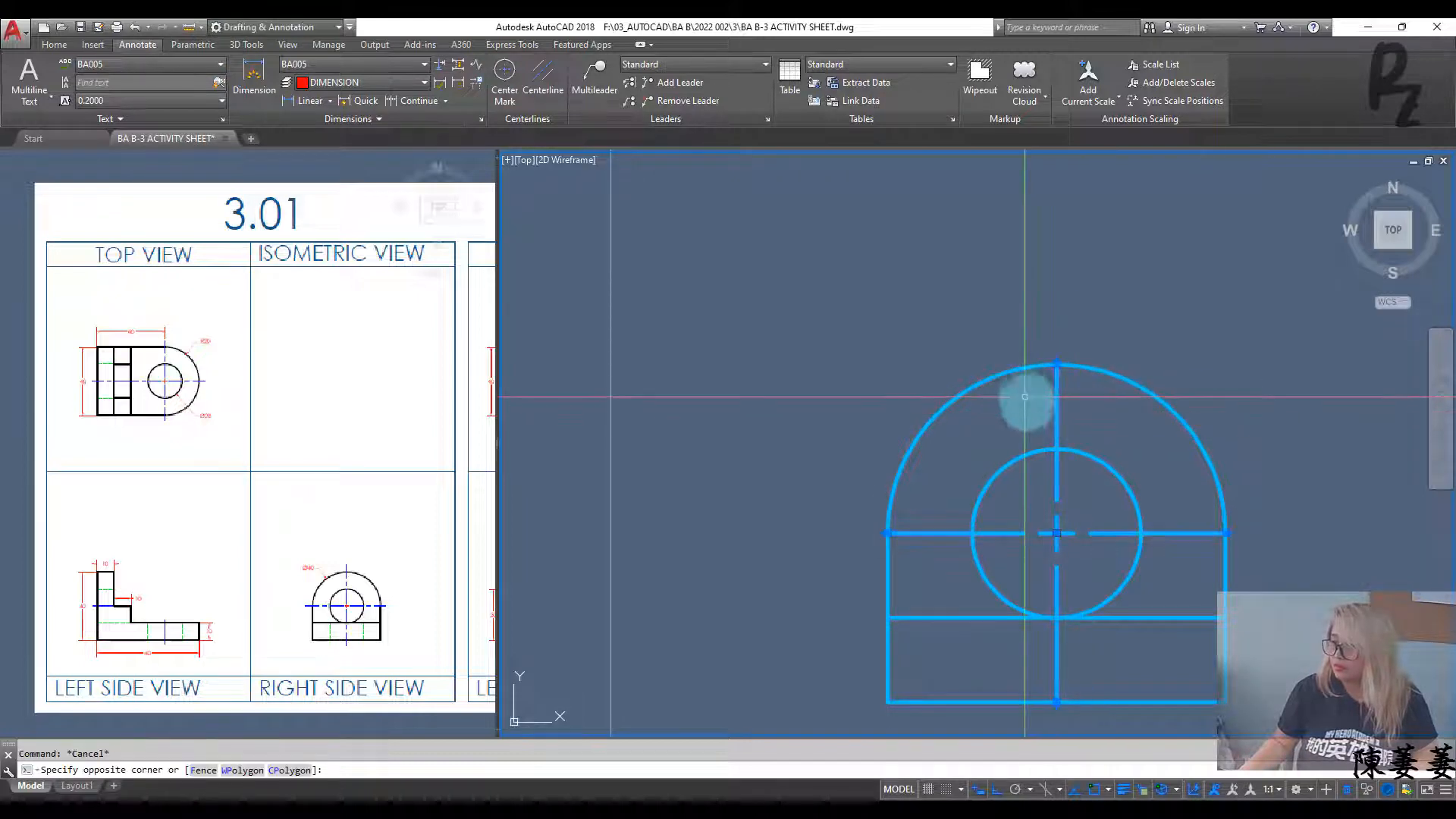
left_click(1027, 399)
left_click(1213, 323)
left_click(1209, 349)
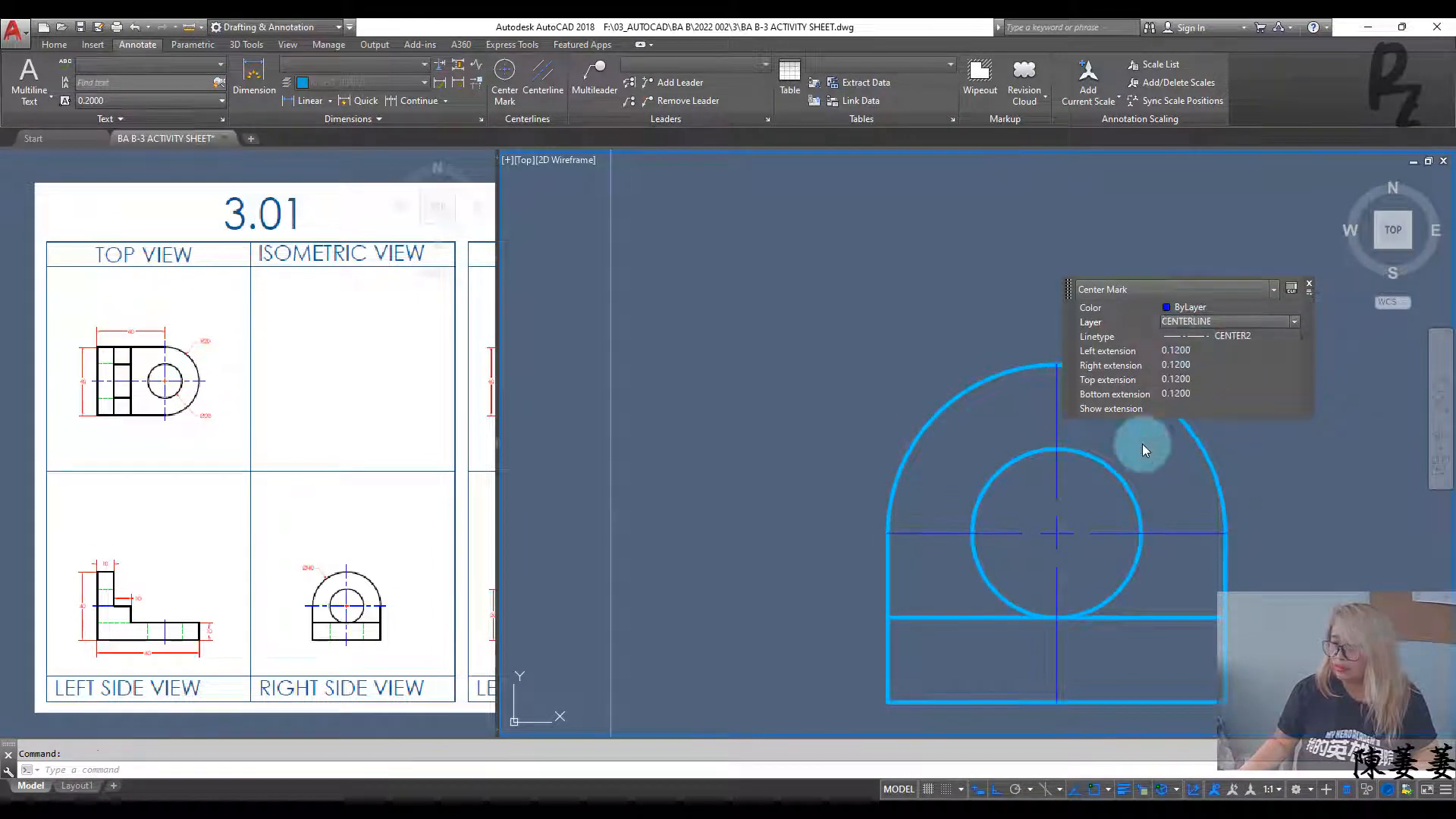
key("Escape")
Step: Copy the base hole's two hidden lines from the left side view to the right side view, centered on the midpoint of the base's upper line
scroll(1125, 560, "down", 5)
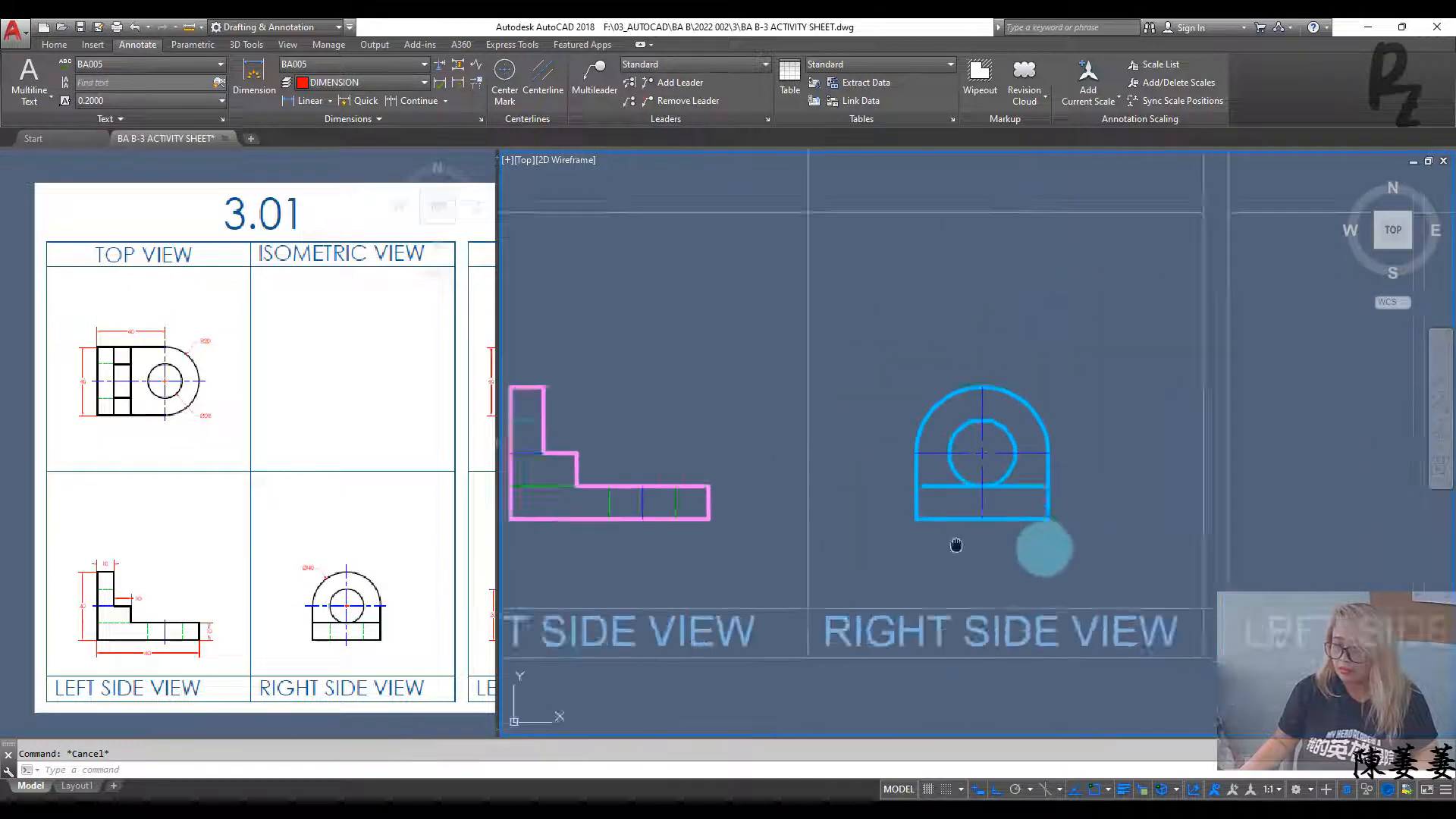
scroll(847, 505, "up", 2)
left_click(897, 510)
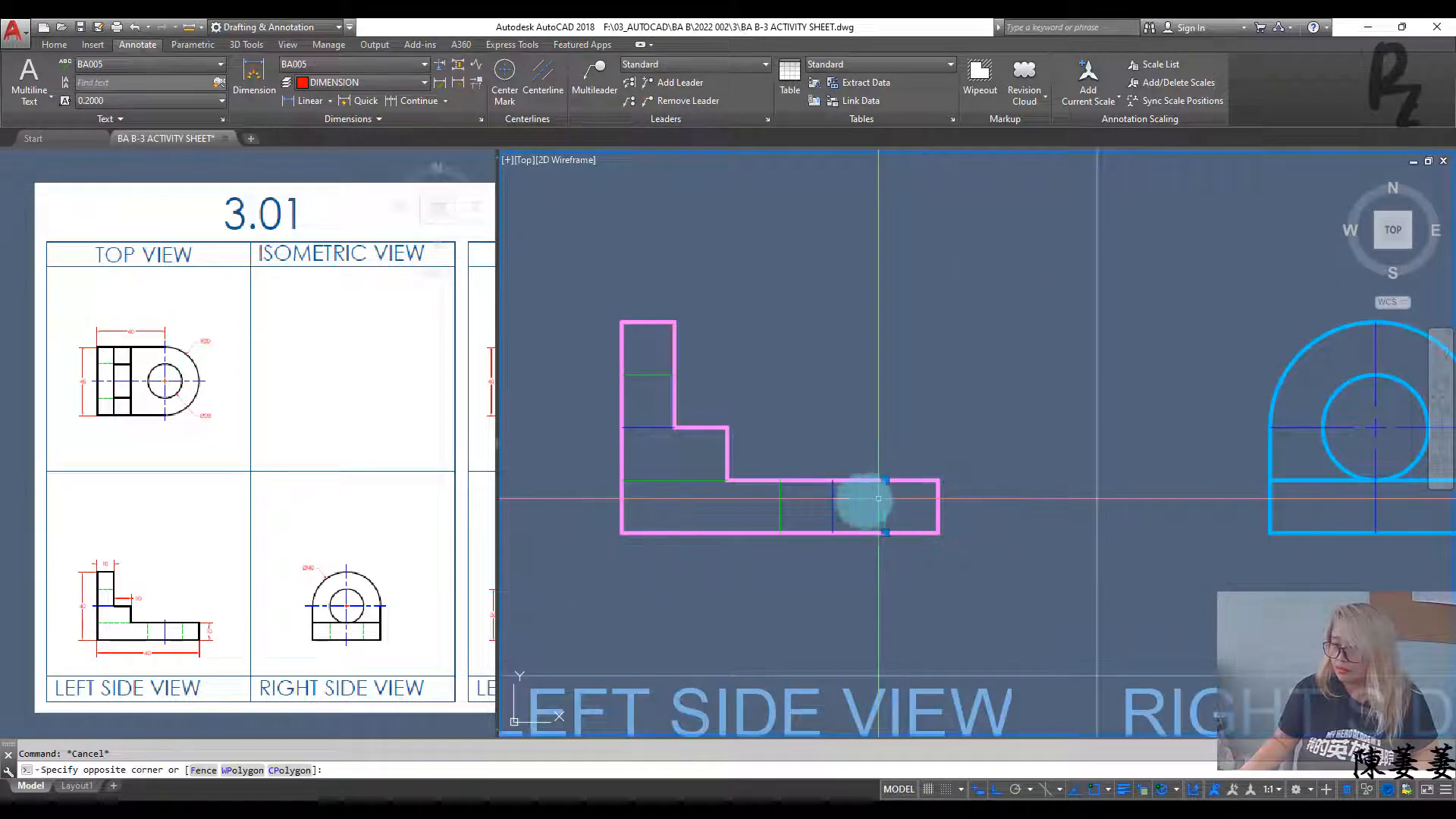
left_click(861, 500)
left_click(759, 495)
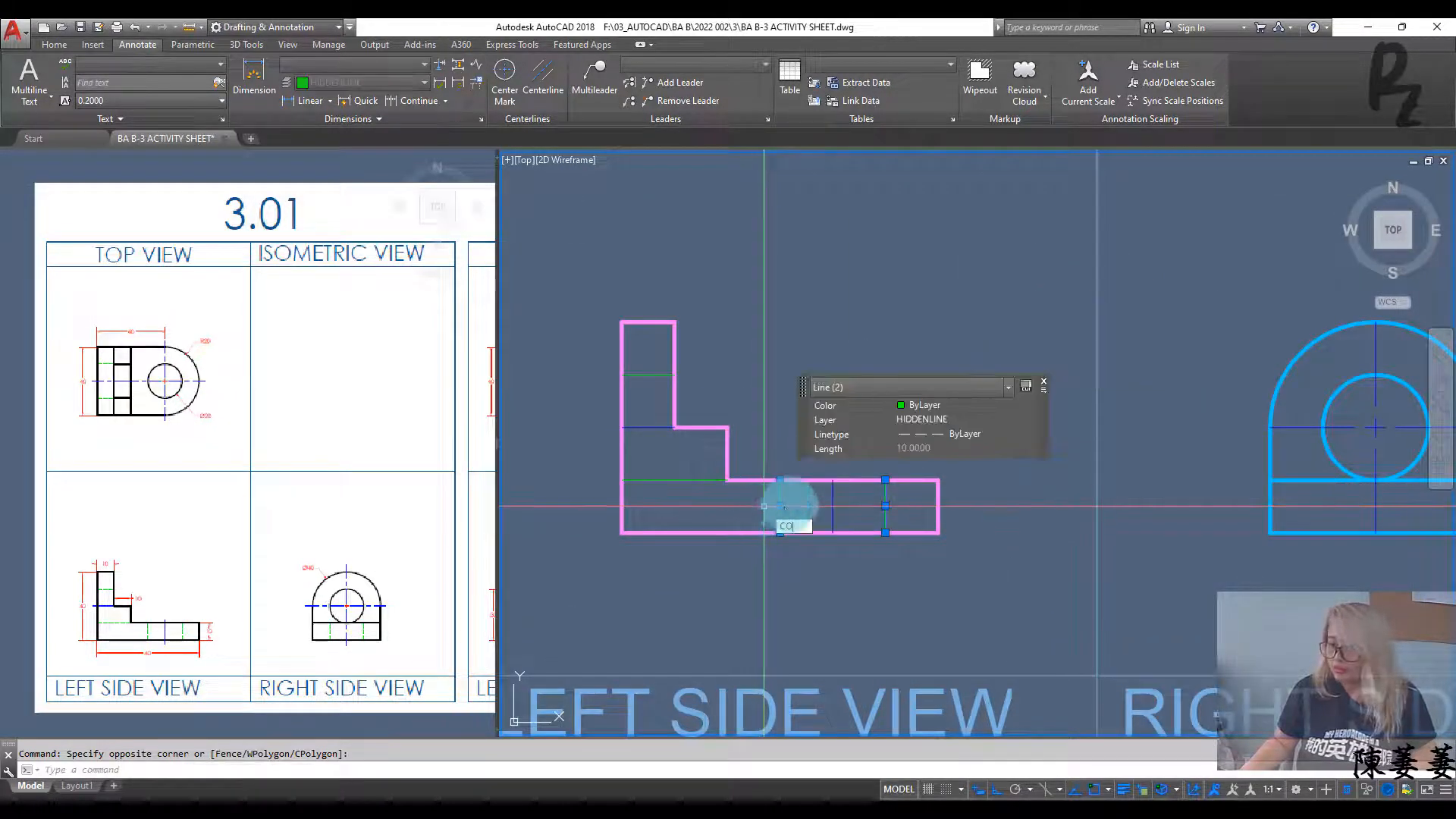
type("CO")
key("Return")
left_click(833, 480)
middle_click_drag(1312, 477, 1076, 476)
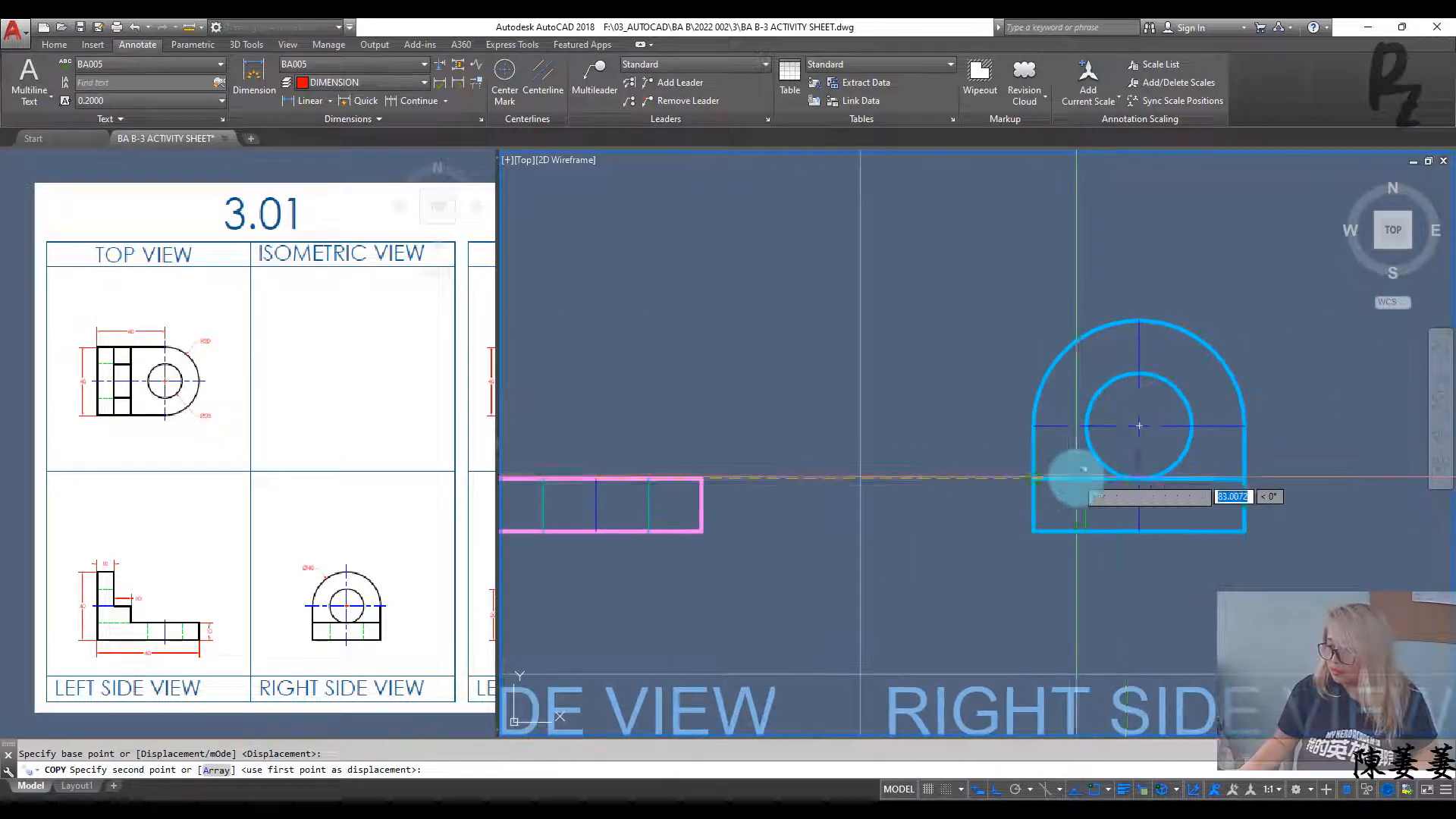
scroll(1076, 478, "up", 2)
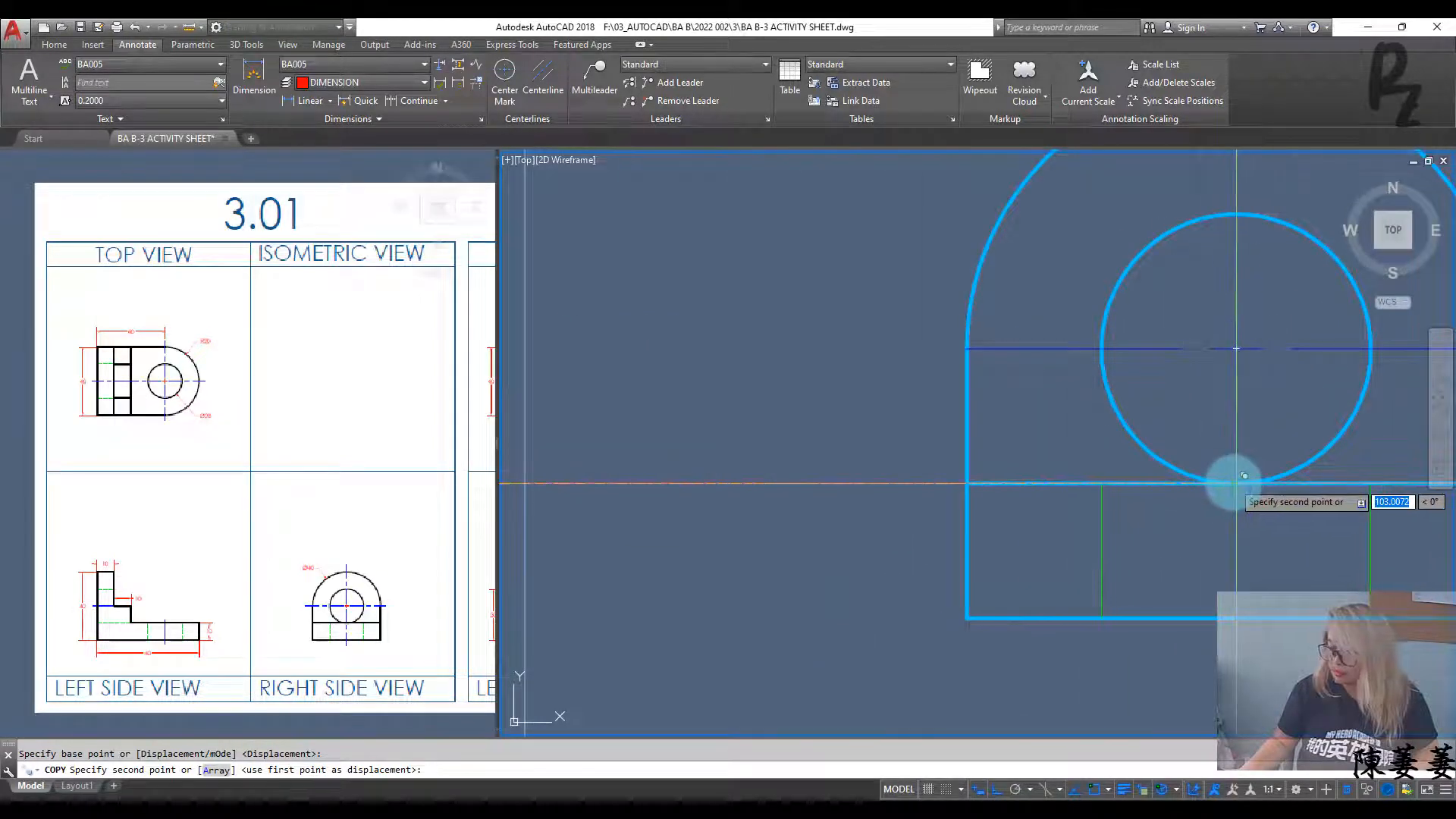
left_click(1236, 480)
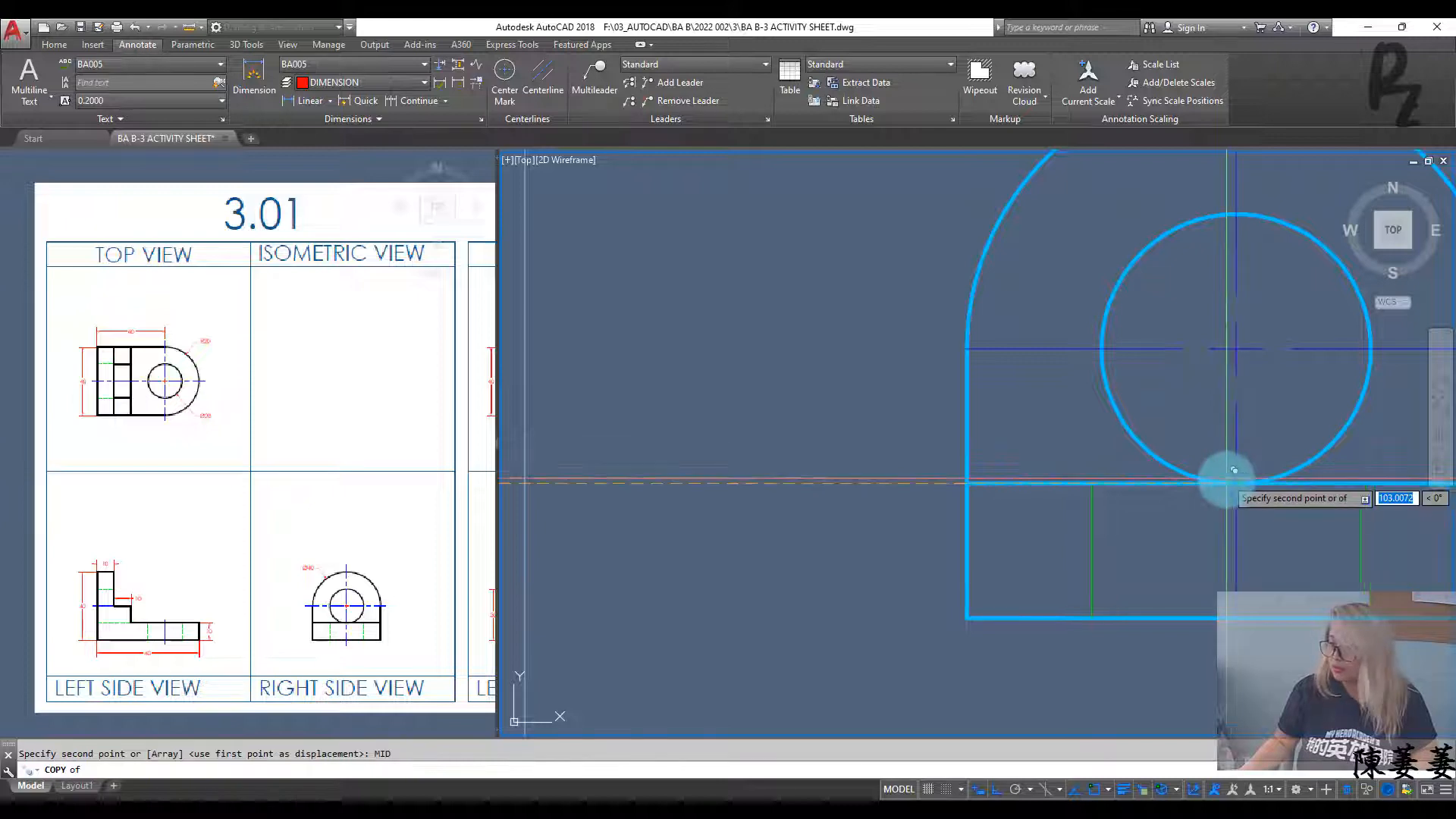
key("Escape")
Step: Add a horizontal linear dimension above the top view, from its upper-left corner to the start of the large arc
scroll(1168, 536, "down", 4)
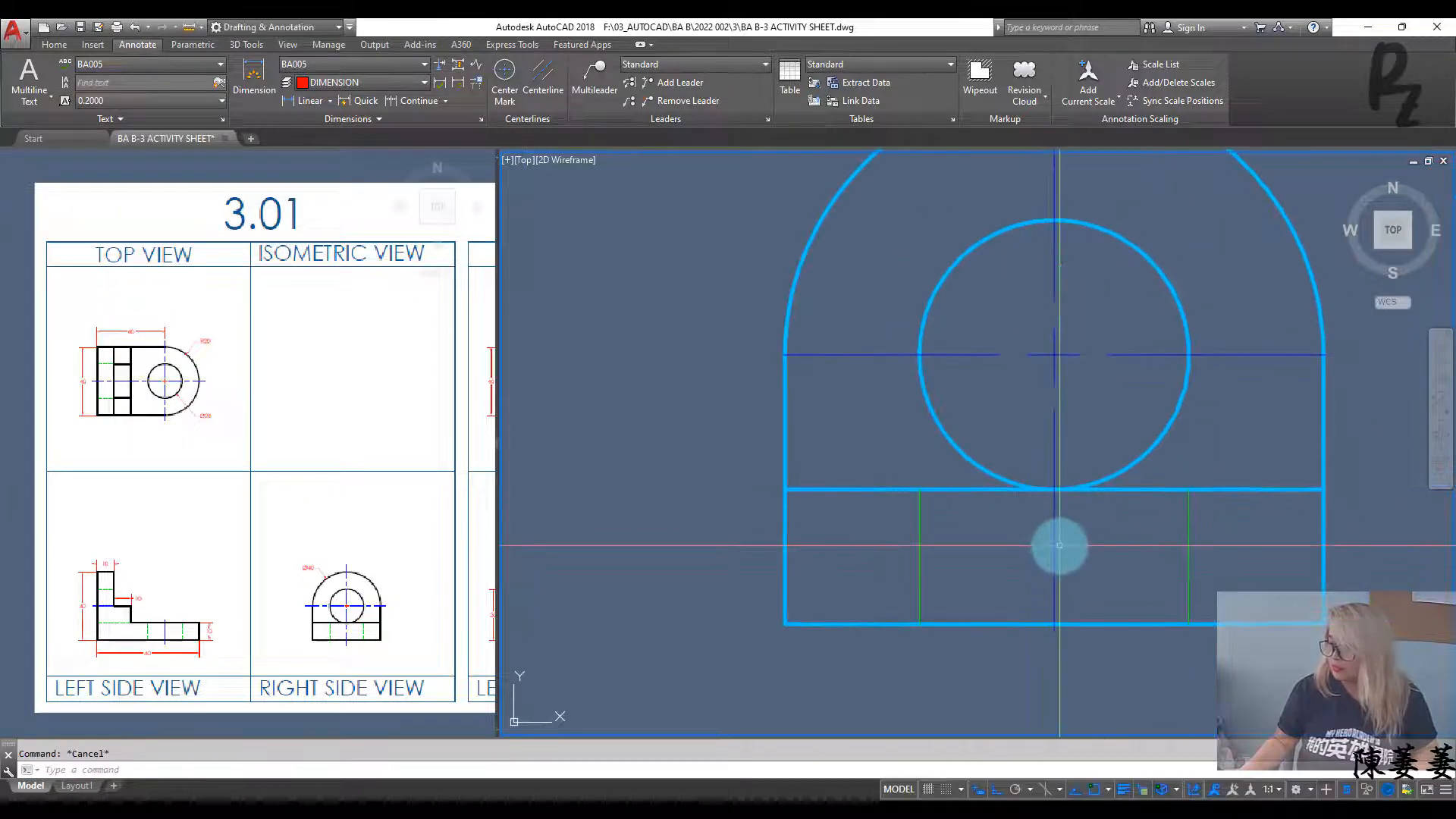
middle_click_drag(1073, 577, 1220, 569)
scroll(1128, 547, "down", 1)
middle_click_drag(952, 583, 972, 665)
middle_click_drag(979, 480, 929, 569)
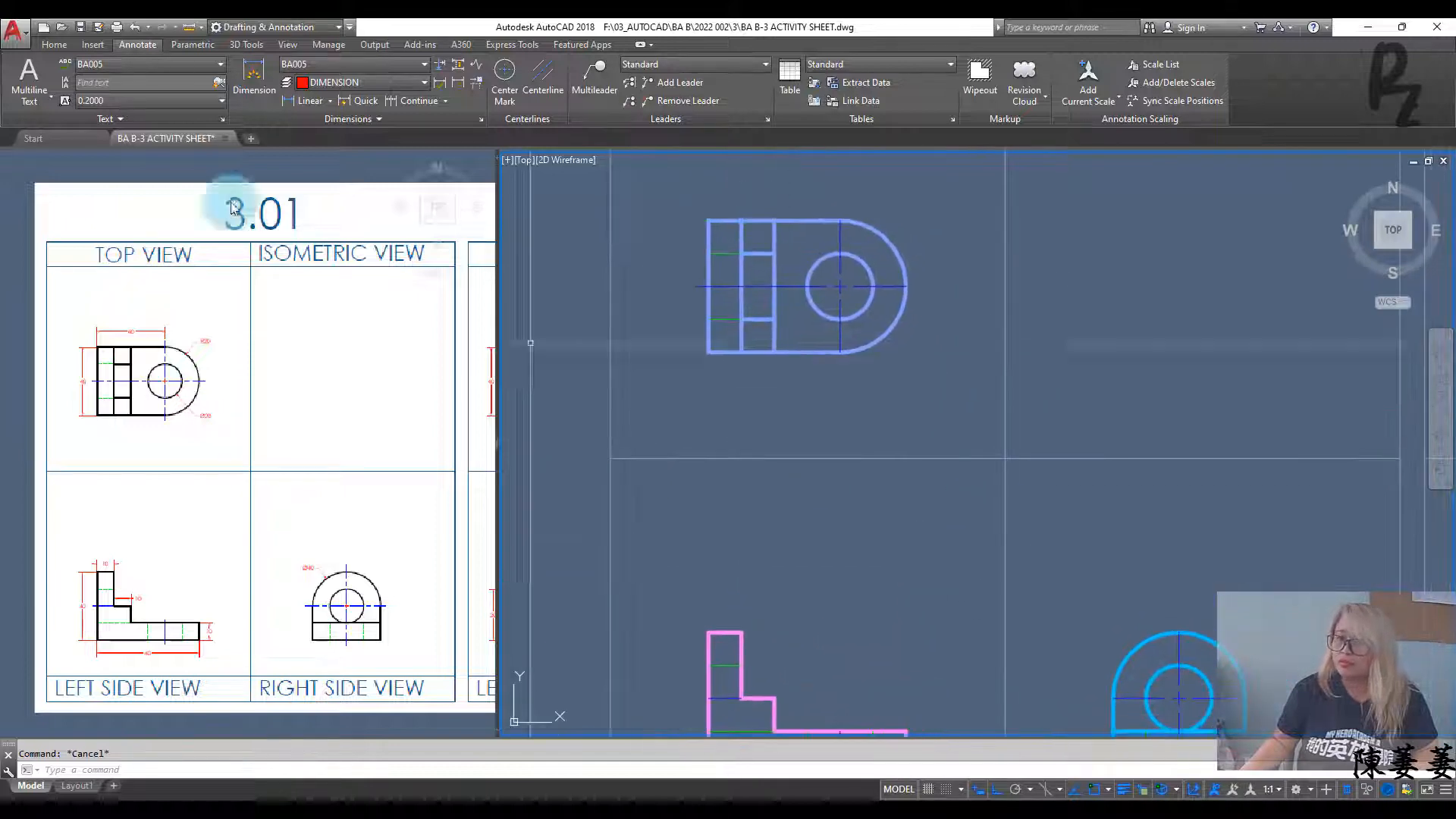
left_click(311, 100)
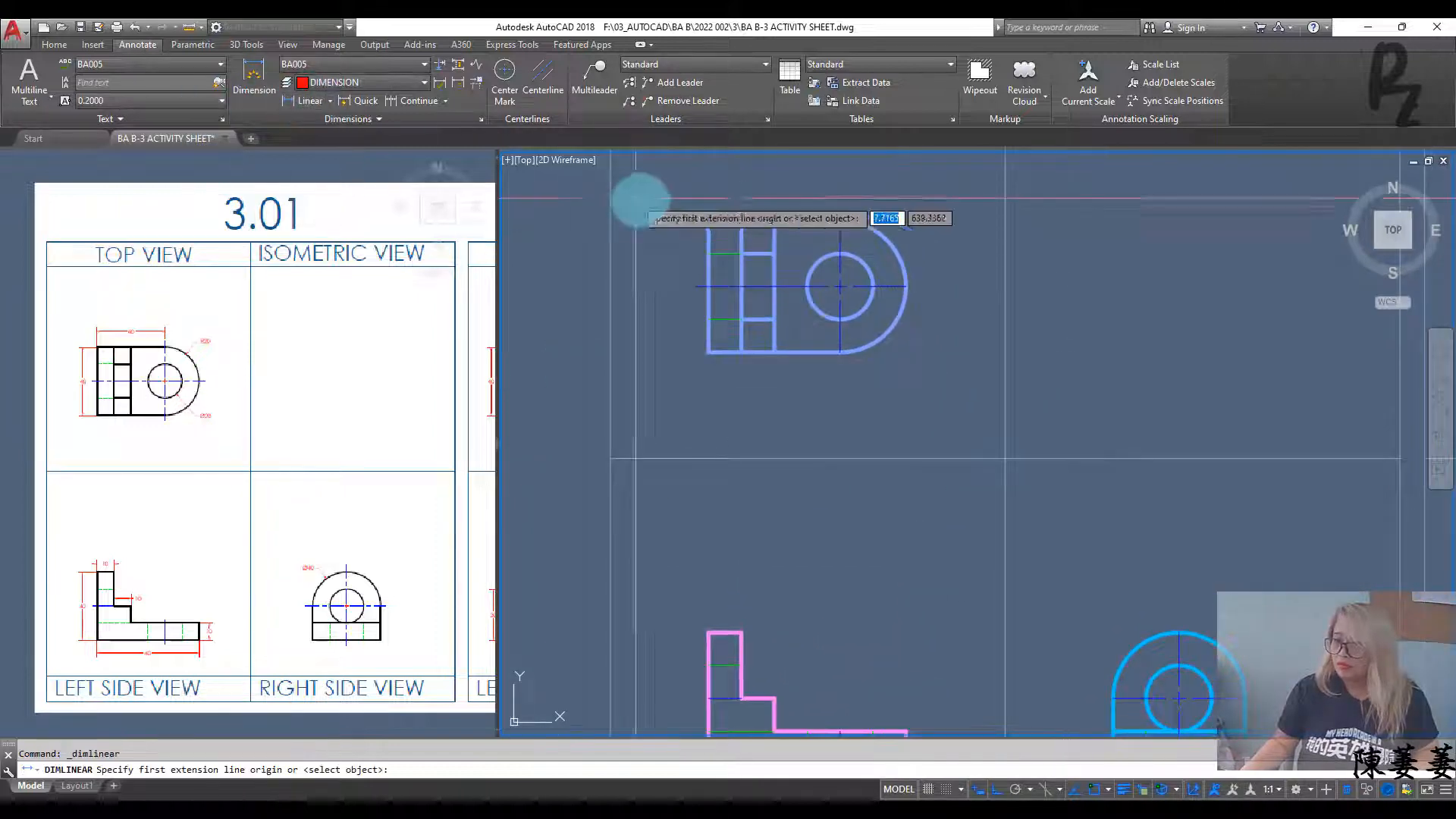
middle_click_drag(647, 202, 627, 312)
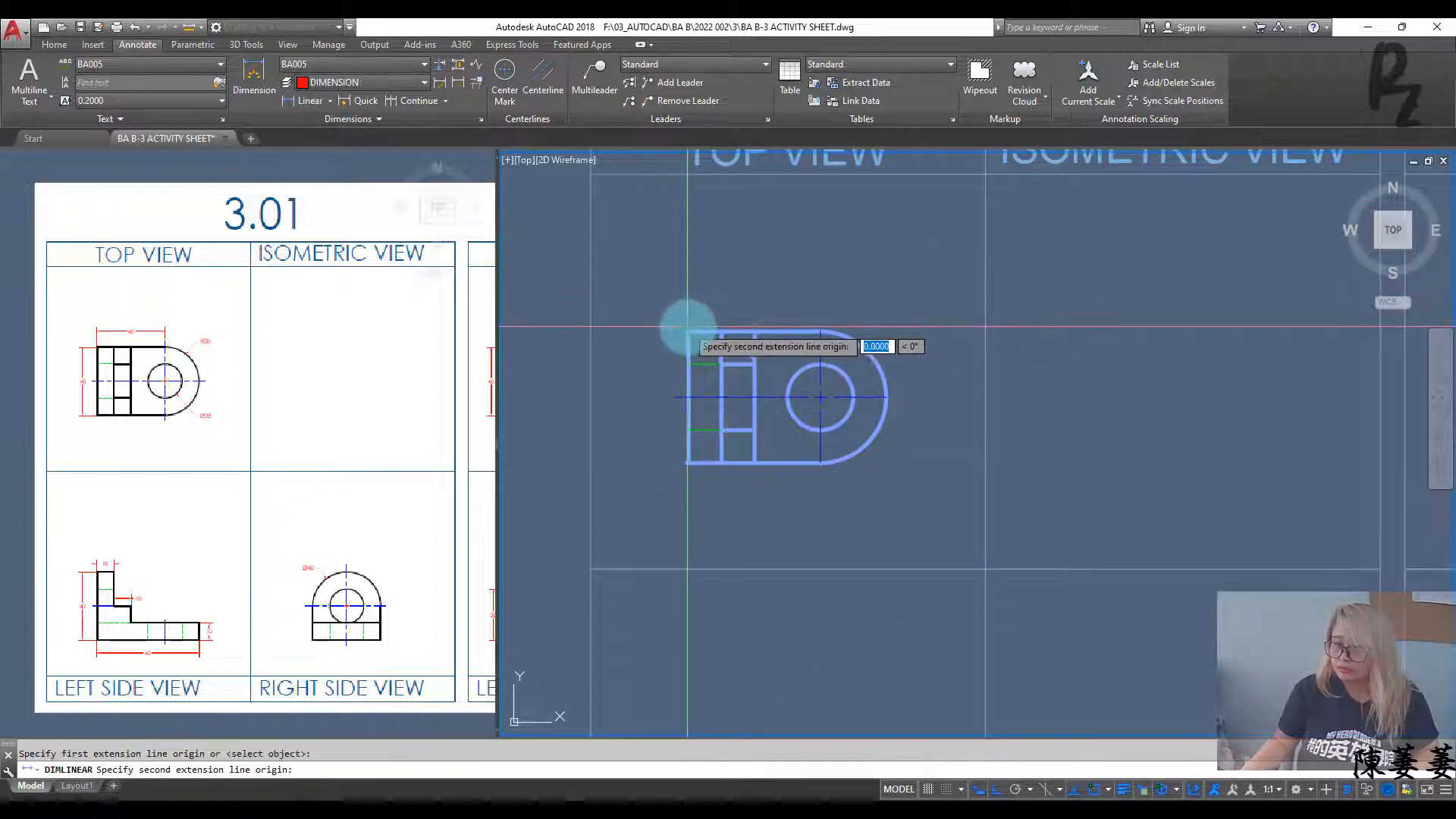
left_click(818, 329)
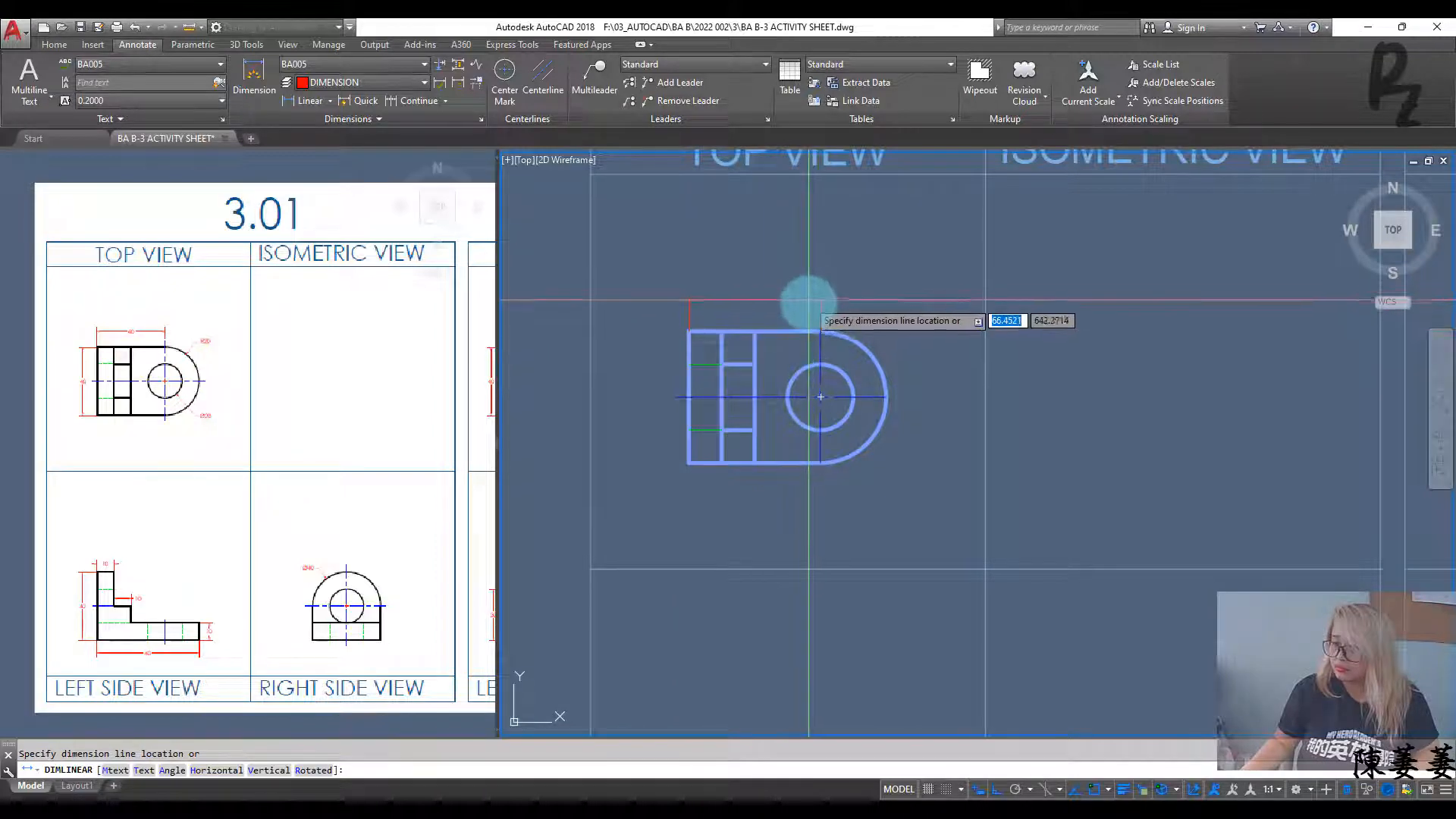
left_click(809, 302)
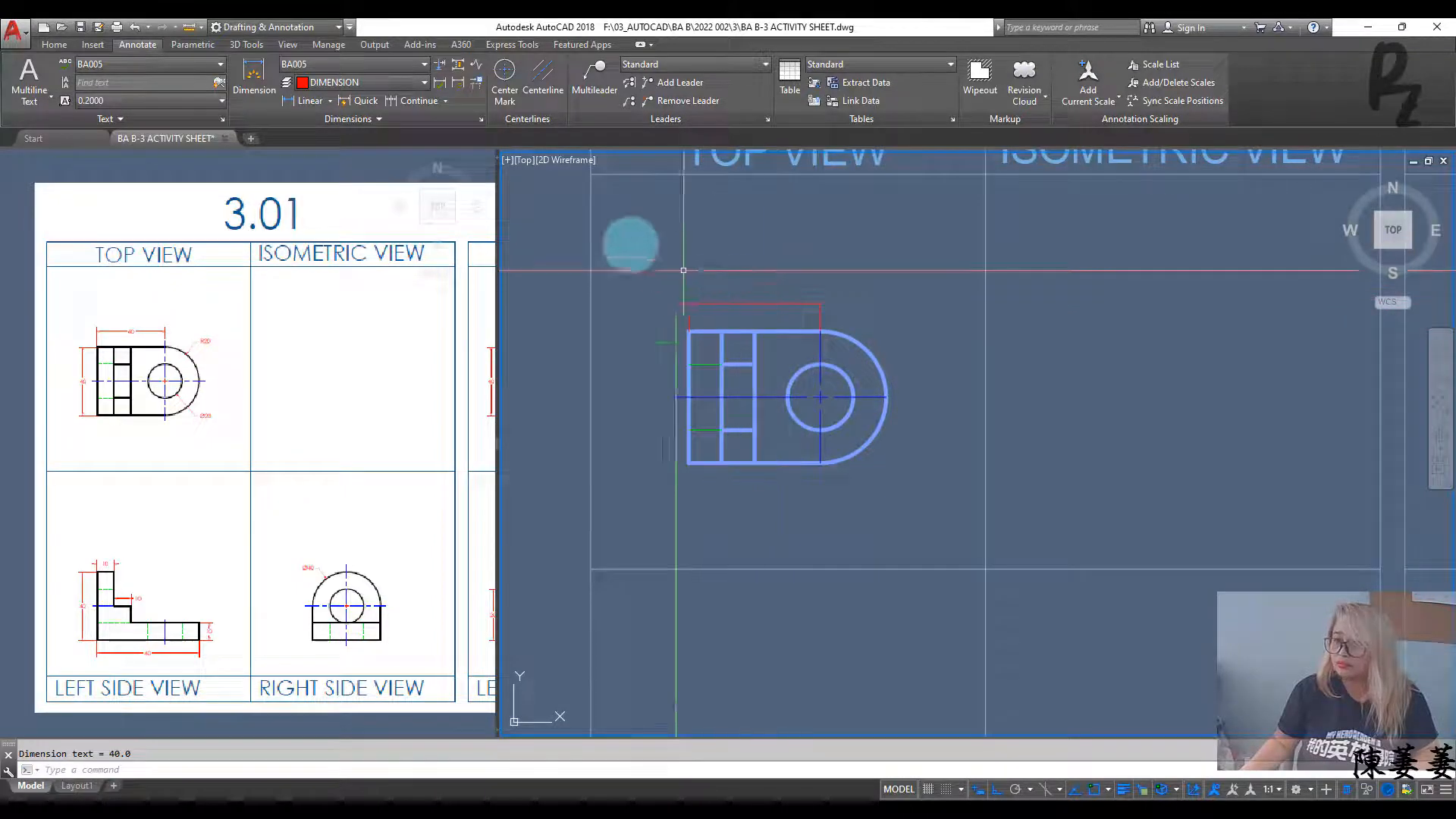
Step: Set the overall scale of the BA005 dimension style to 10
left_click(480, 118)
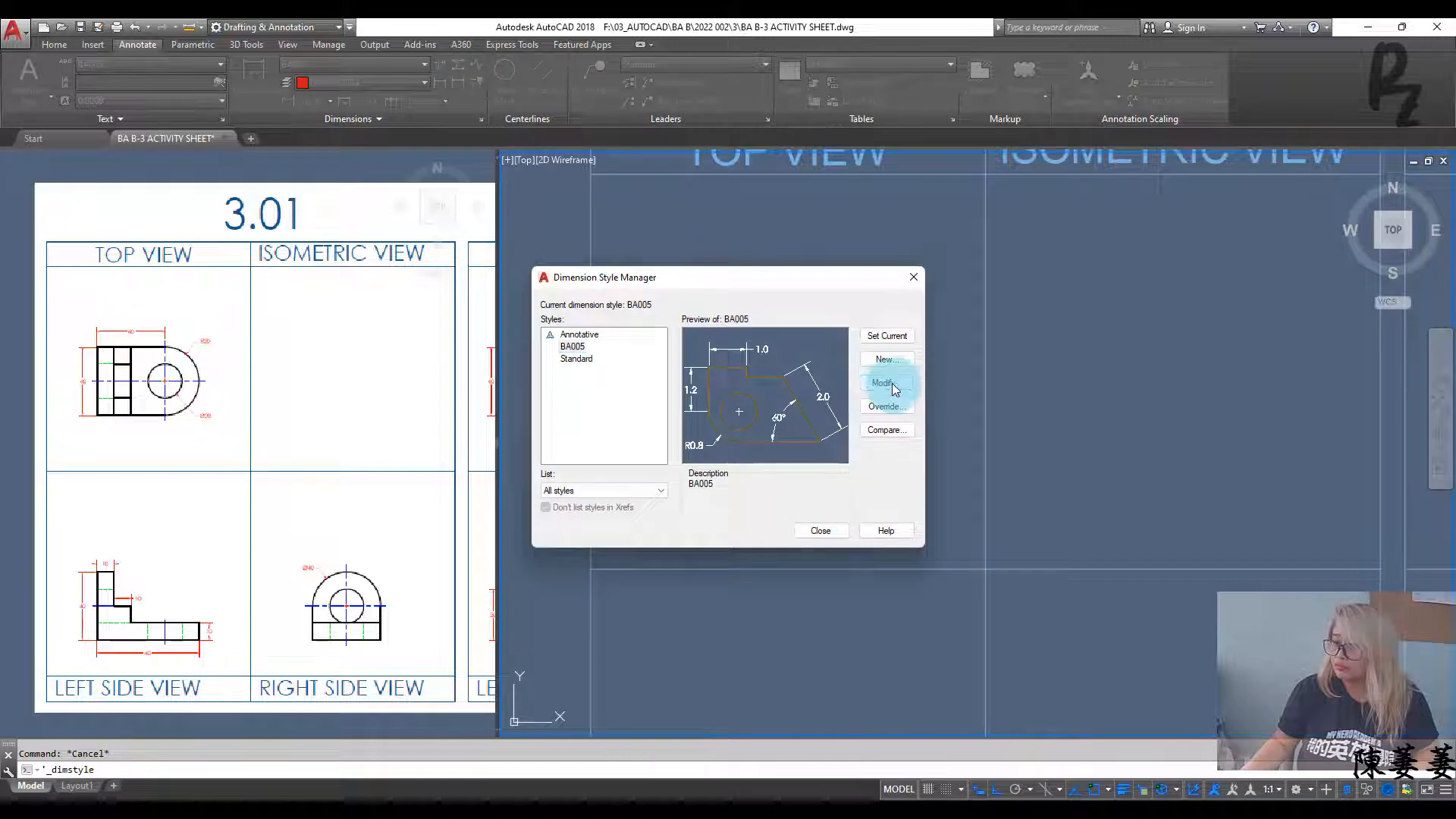
left_click(888, 383)
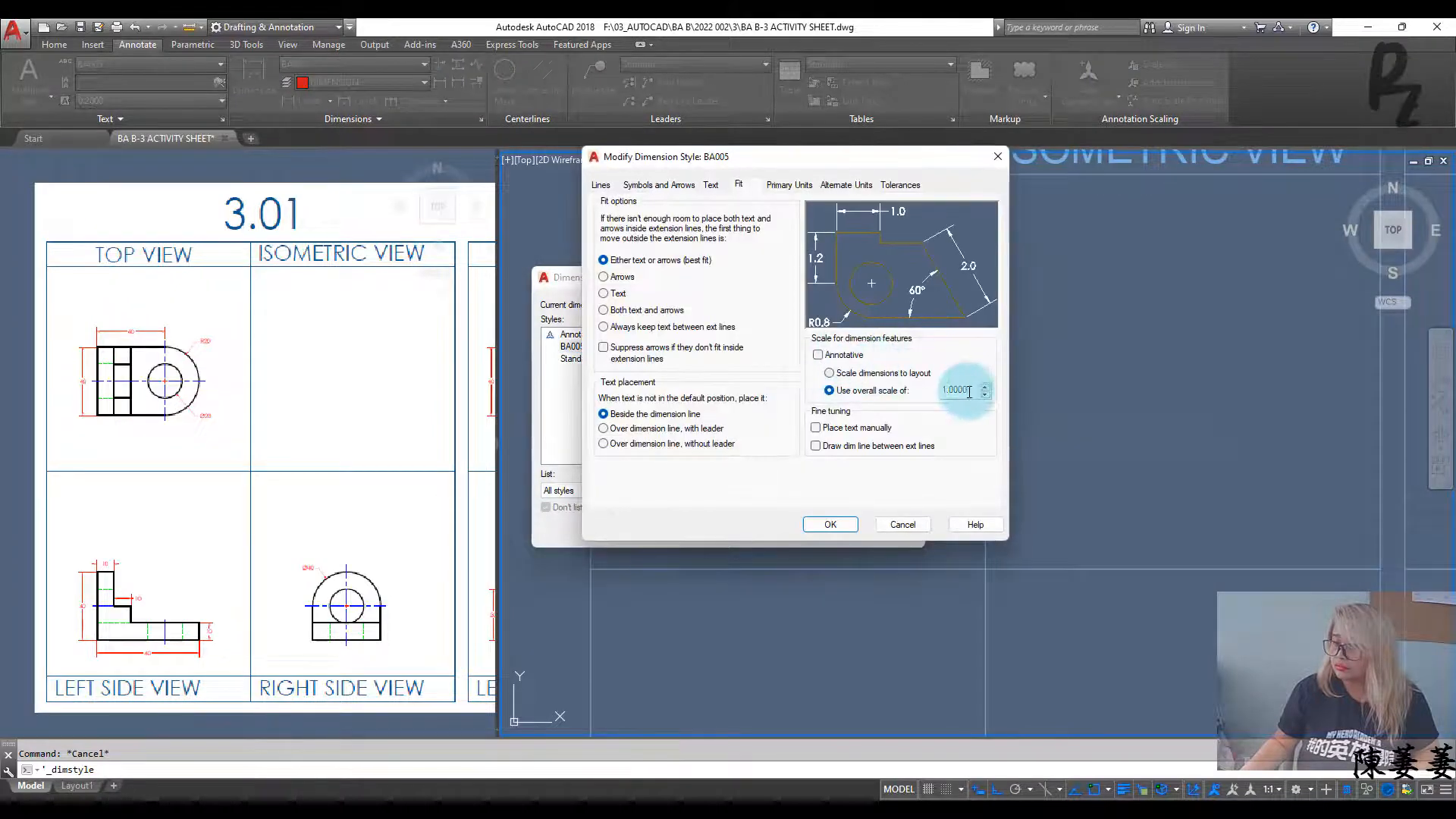
left_click(830, 386)
type("10")
left_click(849, 523)
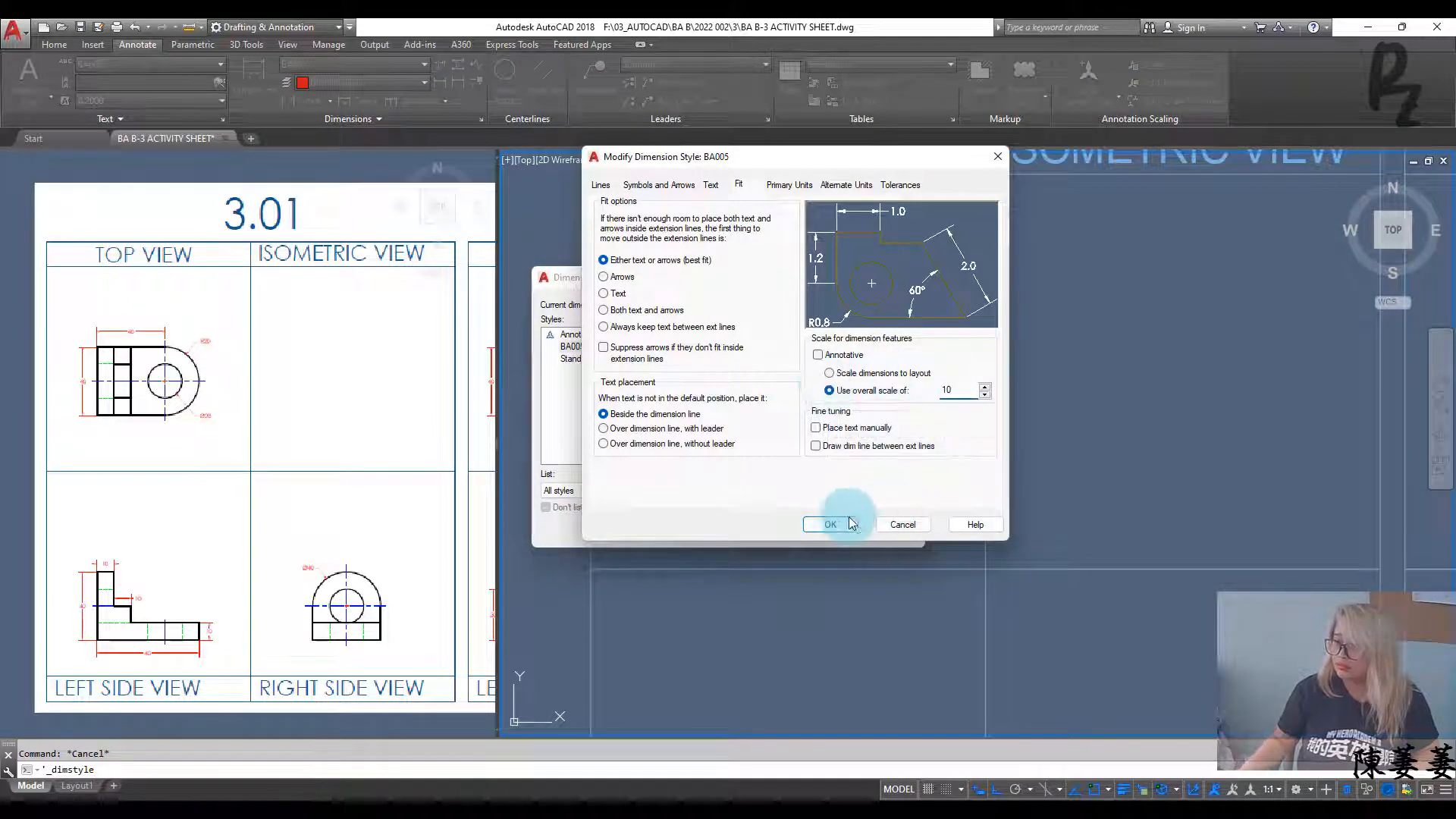
left_click(826, 529)
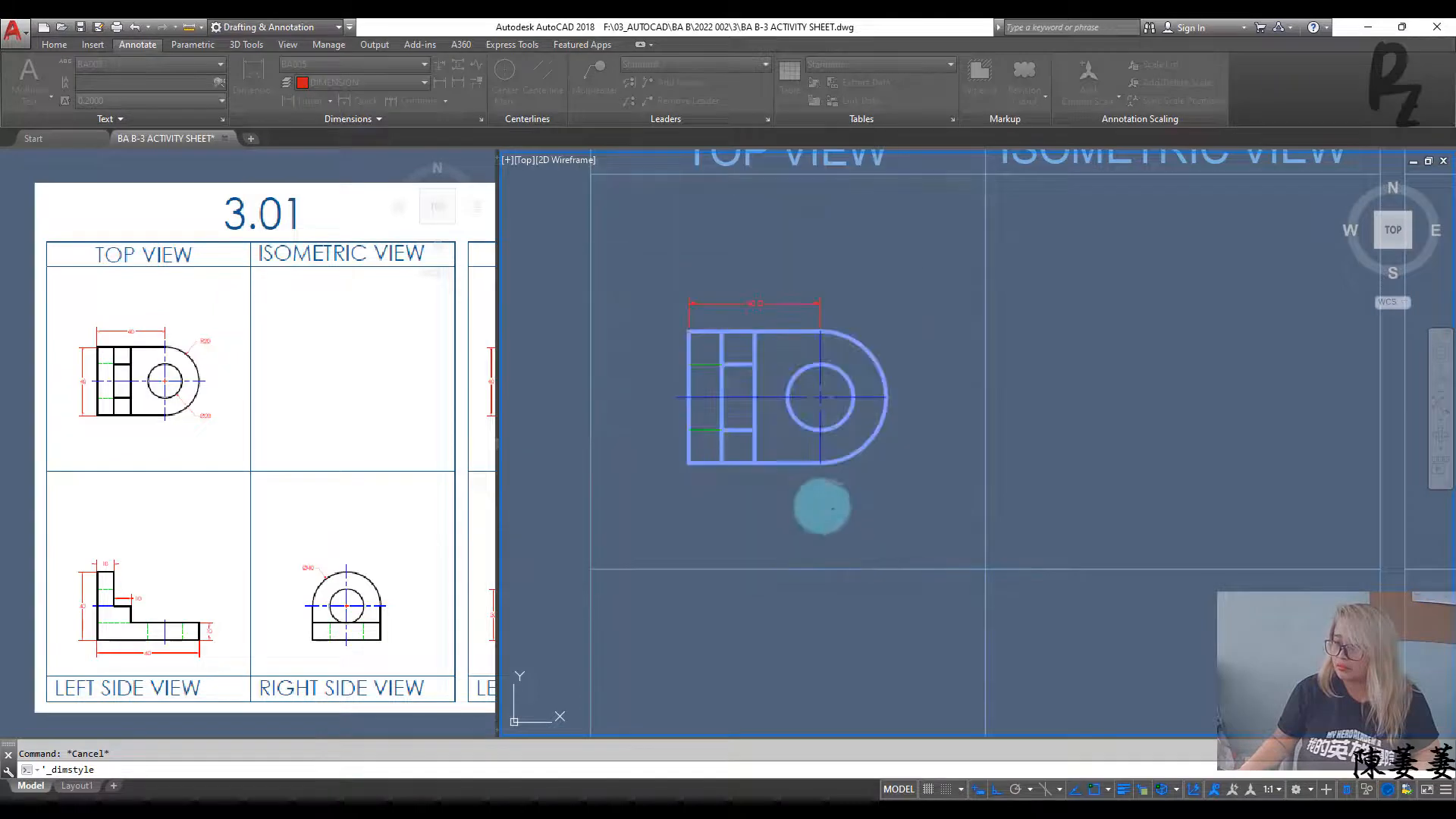
key("Escape")
Step: Add a vertical linear dimension for the left edge of the top view, placed to its left
scroll(749, 313, "up", 2)
middle_click_drag(753, 305, 789, 254)
scroll(790, 253, "down", 1)
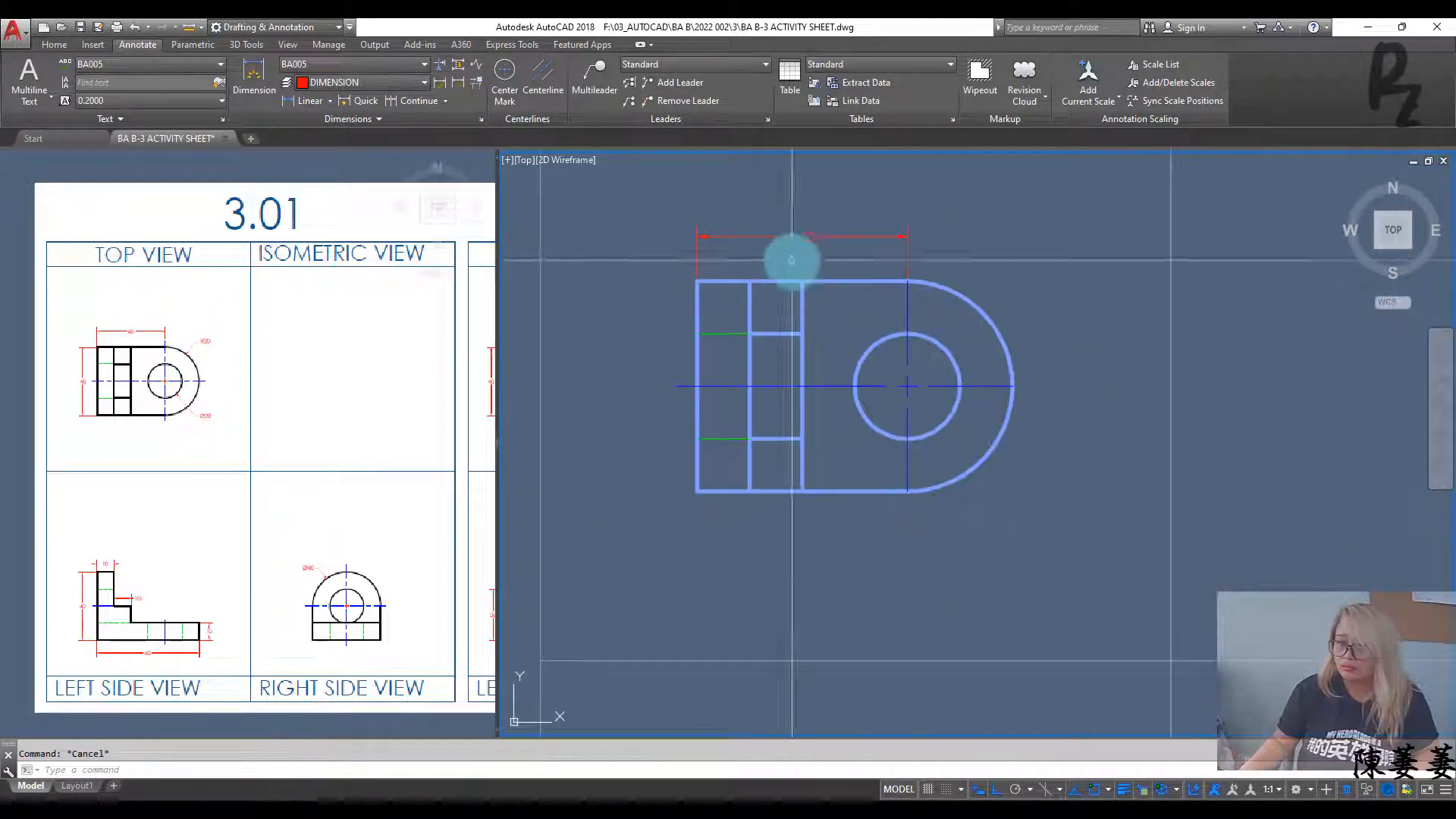
middle_click_drag(753, 314, 786, 333)
left_click(301, 104)
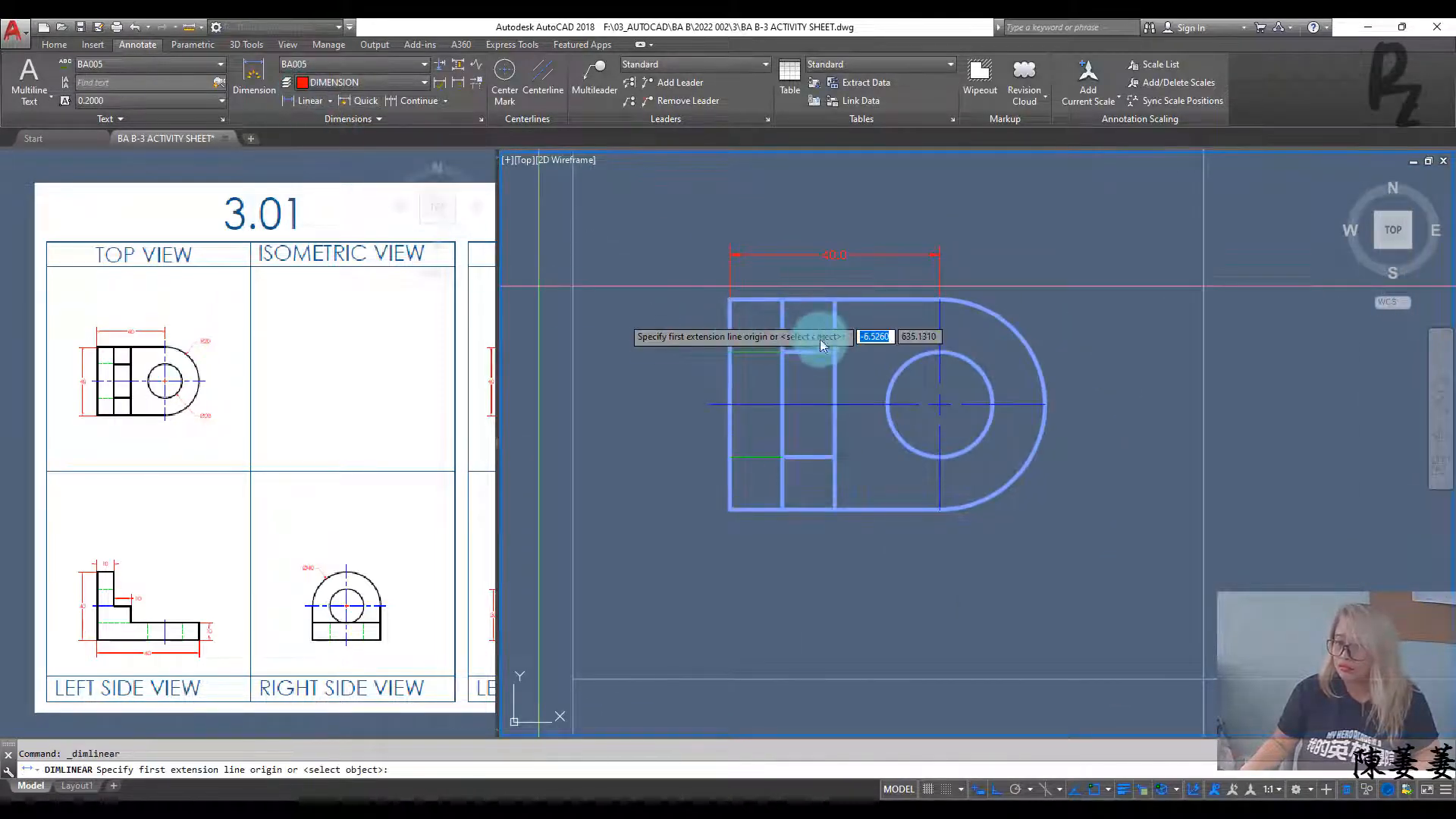
key("Return")
left_click(729, 326)
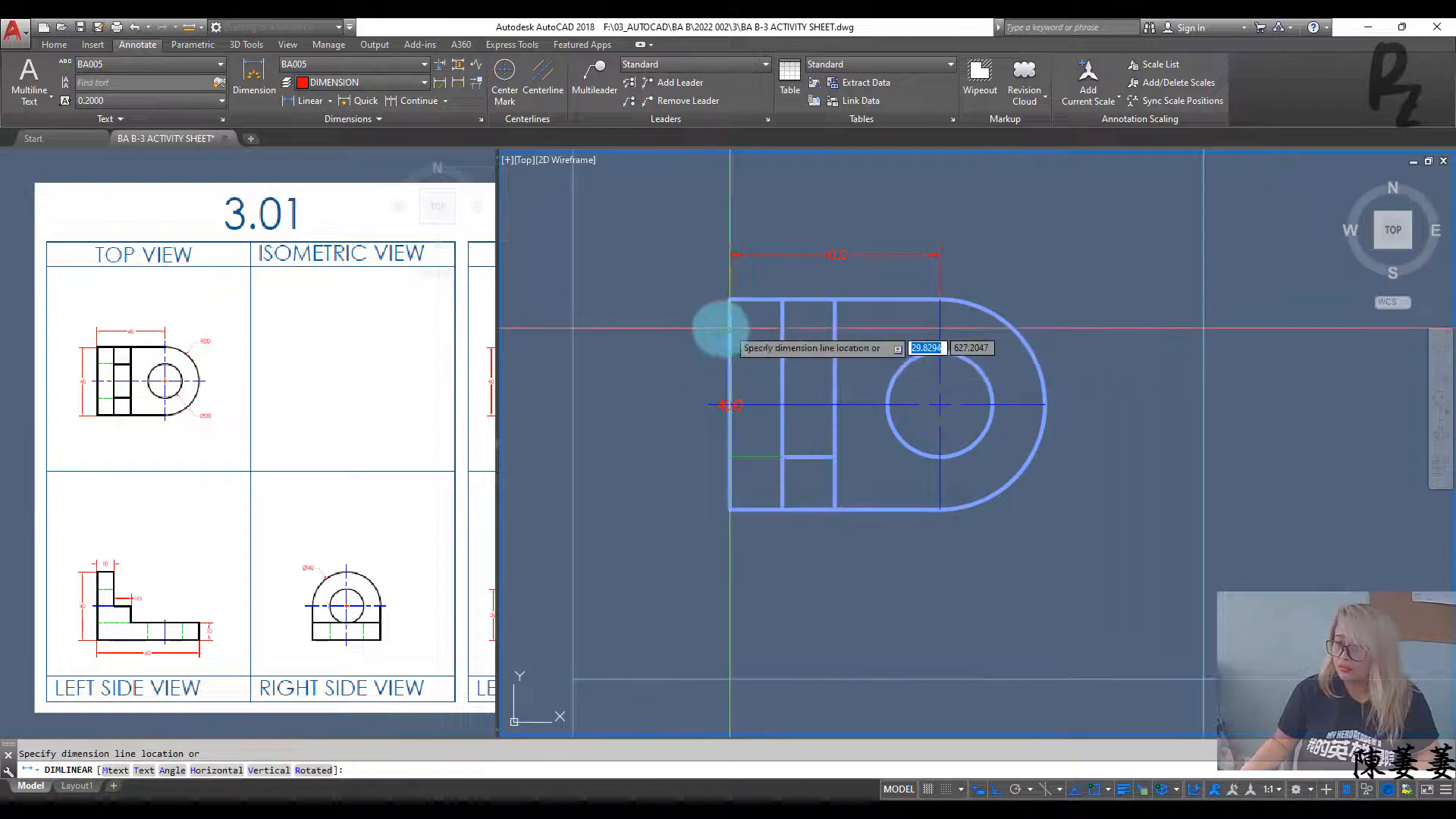
left_click(668, 337)
Step: Dimension the top edge of the left side view's upright, placing the dimension above it
middle_click_drag(826, 724, 835, 449)
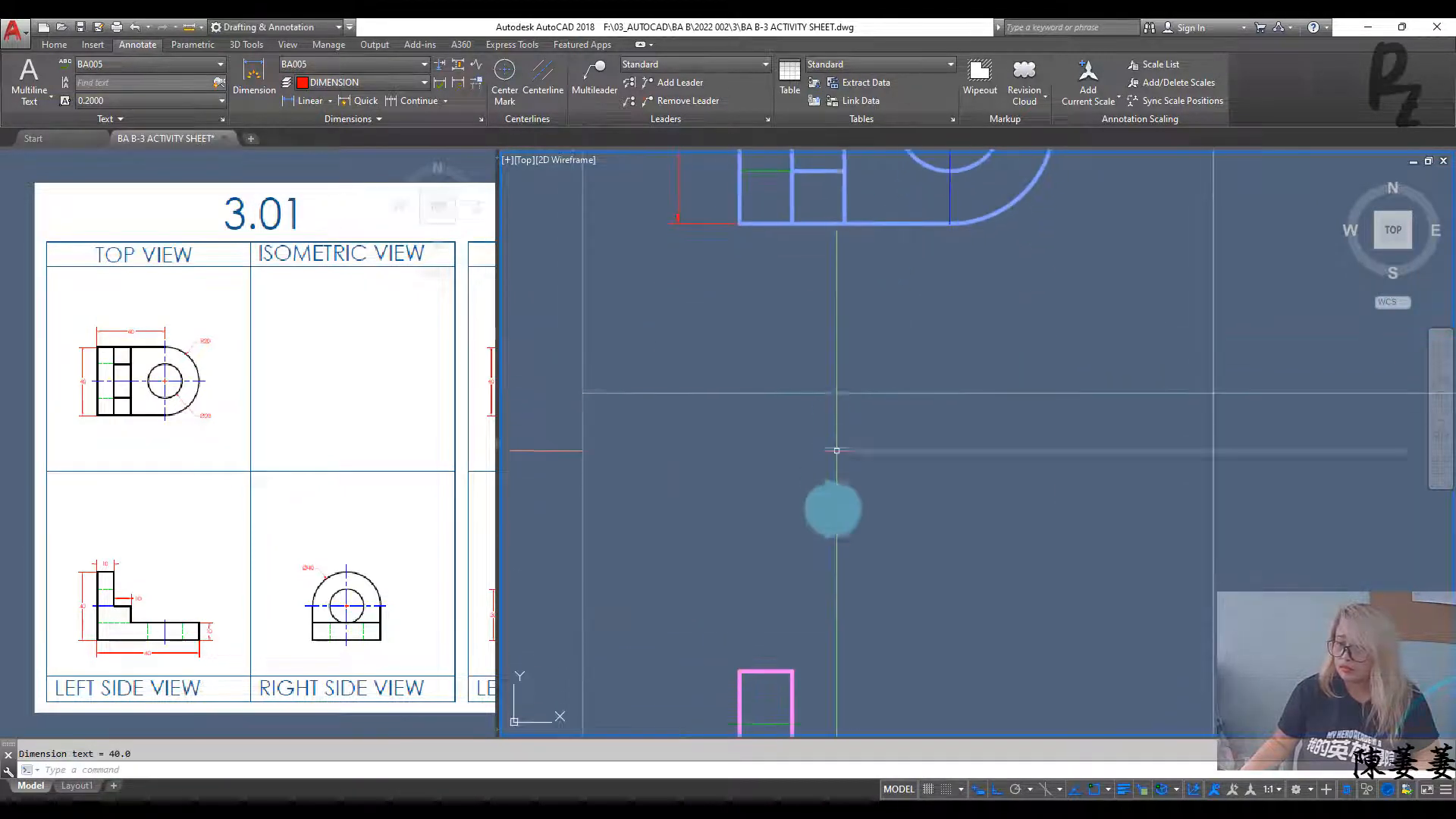
middle_click_drag(832, 530, 867, 273)
key("Return")
key("Return")
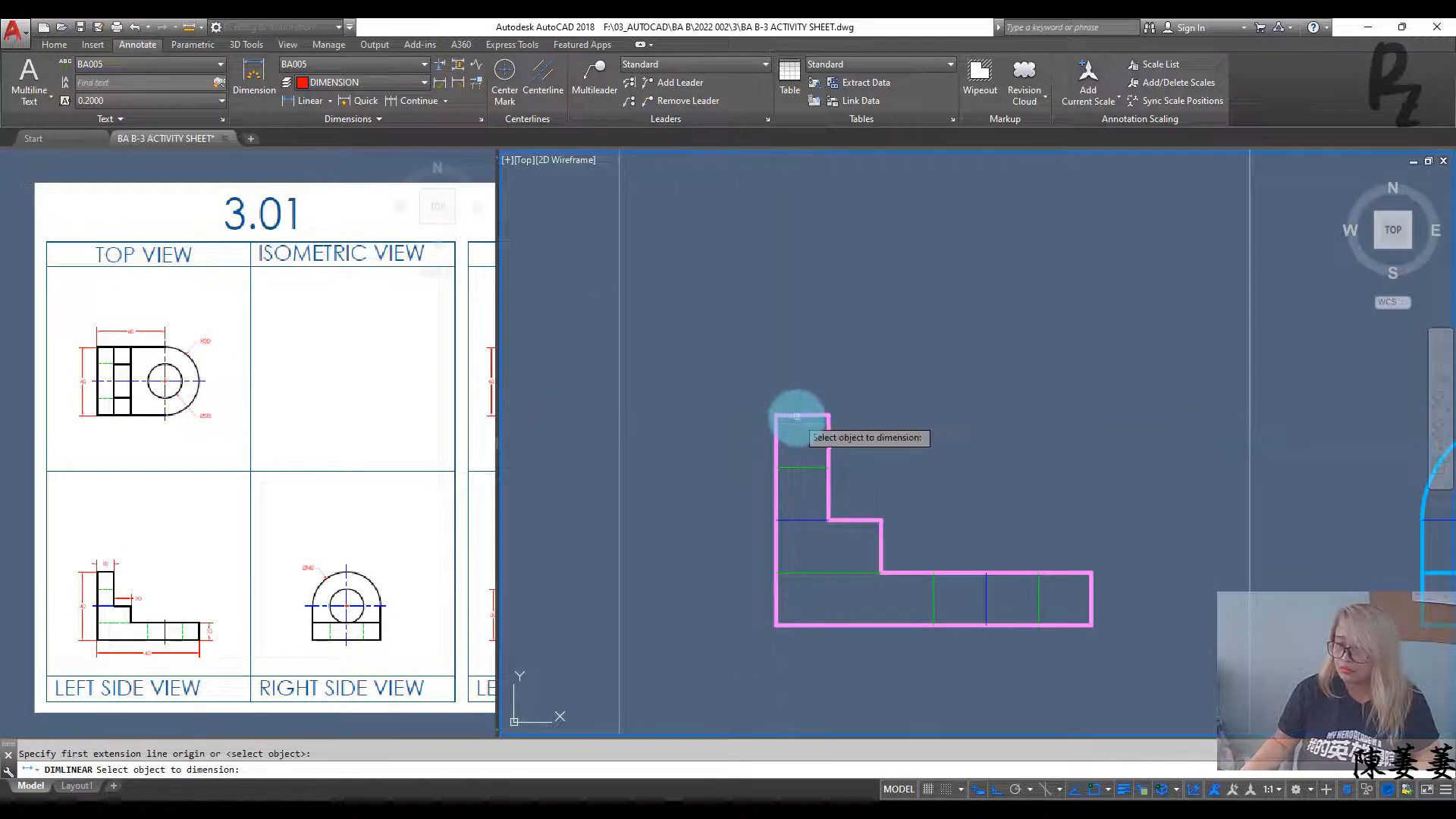
left_click(796, 415)
left_click(790, 377)
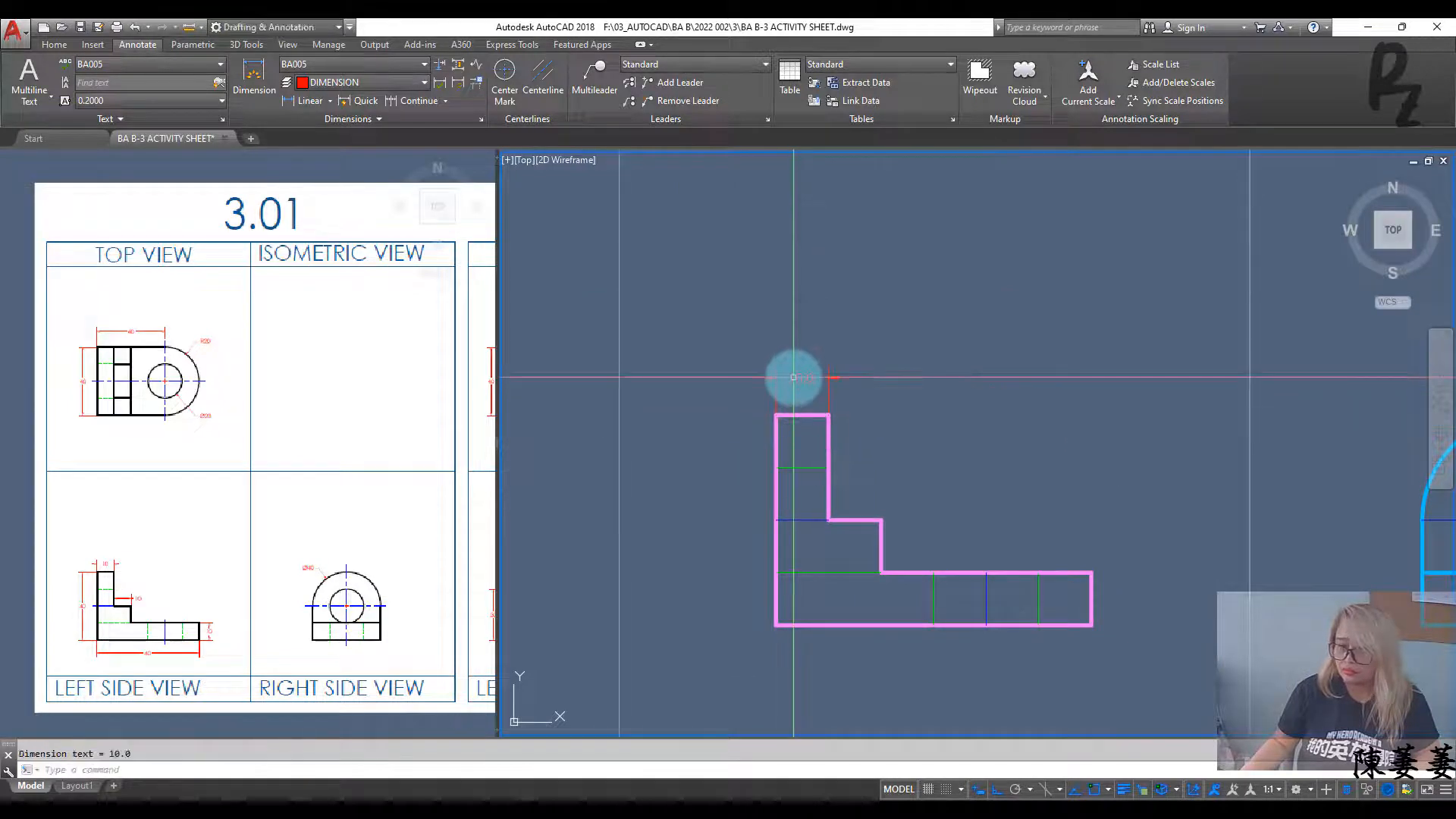
Step: Dimension the overall height of the left side view, placing the dimension to the left of the upright
key("Return")
key("Return")
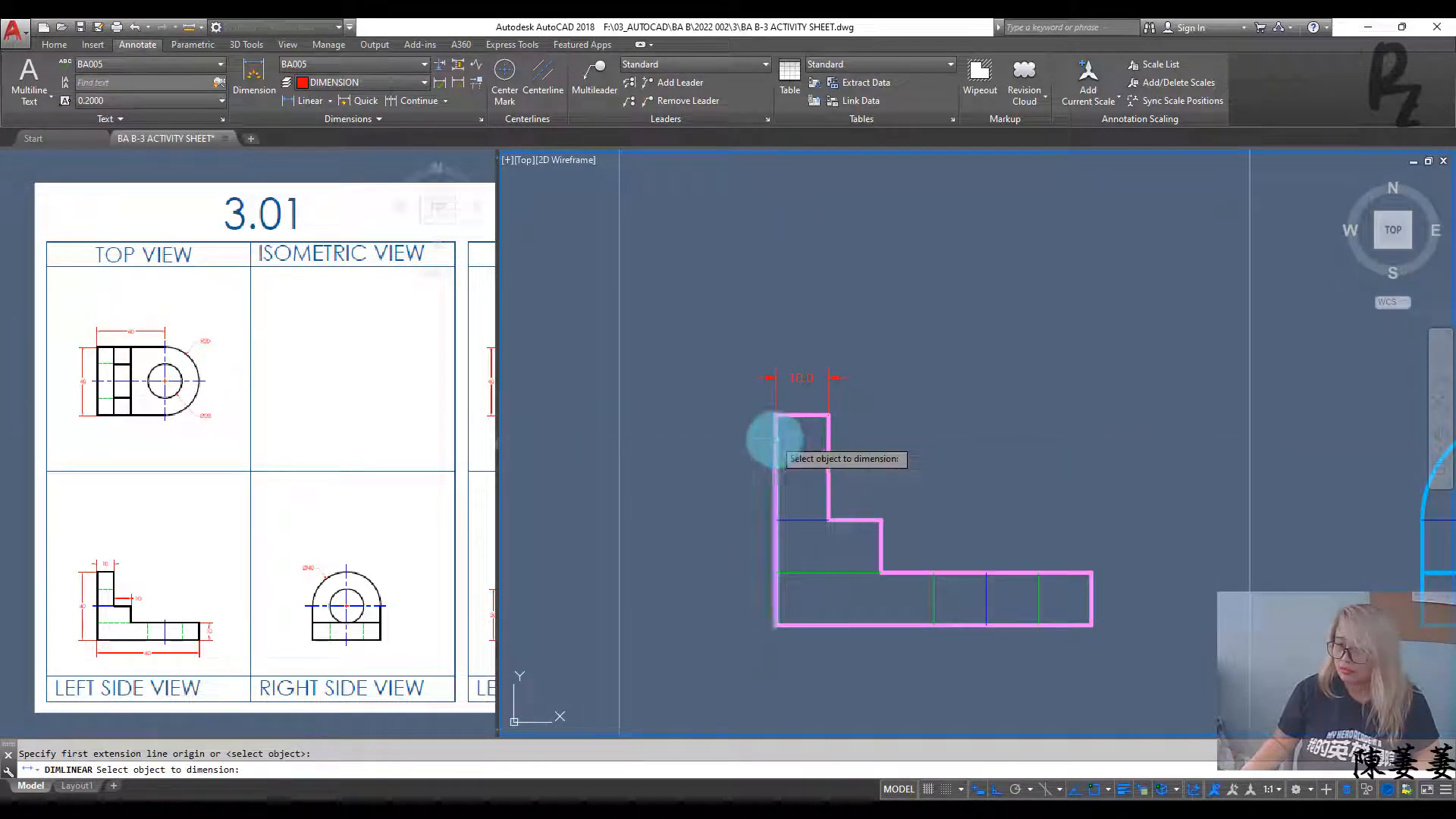
left_click(775, 440)
left_click(728, 446)
Step: Dimension the horizontal width of the middle step in the left side view, aligned with the upright's width dimension
middle_click_drag(872, 459, 784, 435)
key("Return")
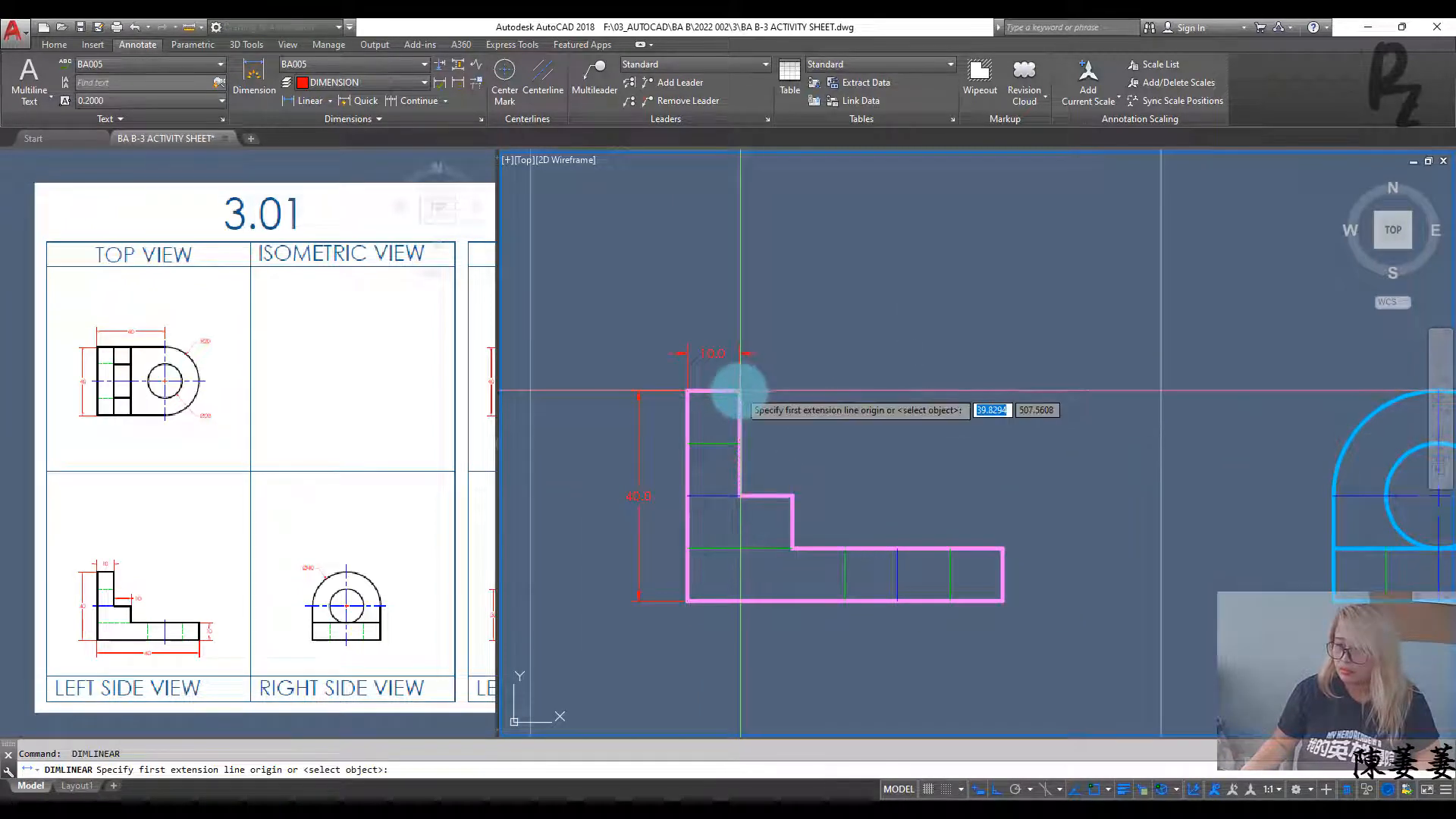
left_click(739, 392)
left_click(783, 497)
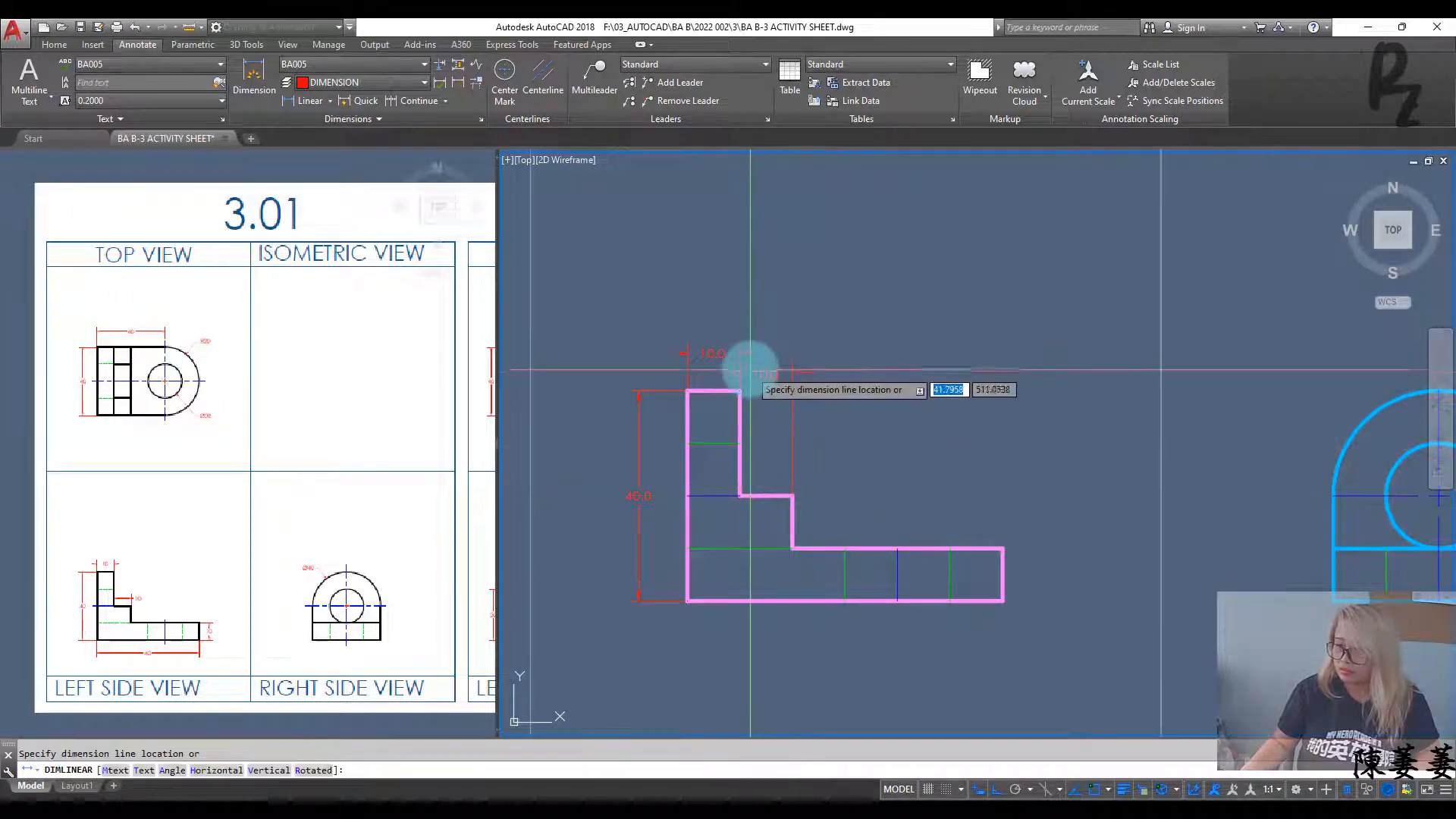
scroll(750, 365, "up", 3)
left_click(707, 328)
Step: Dimension the thickness of the base at the right end of the left side view
scroll(855, 421, "down", 2)
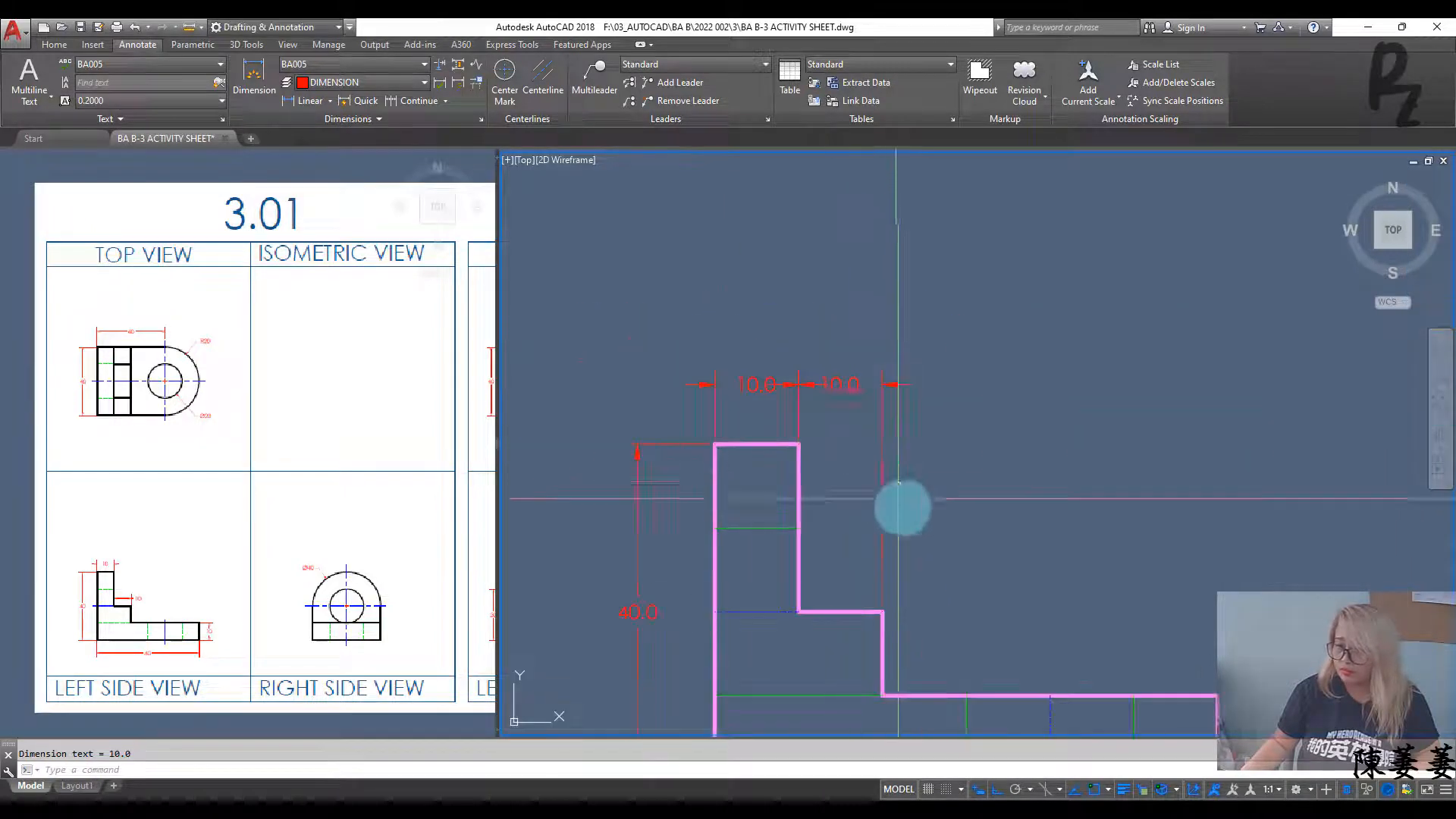
middle_click_drag(898, 498, 804, 278)
key("Return")
key("Return")
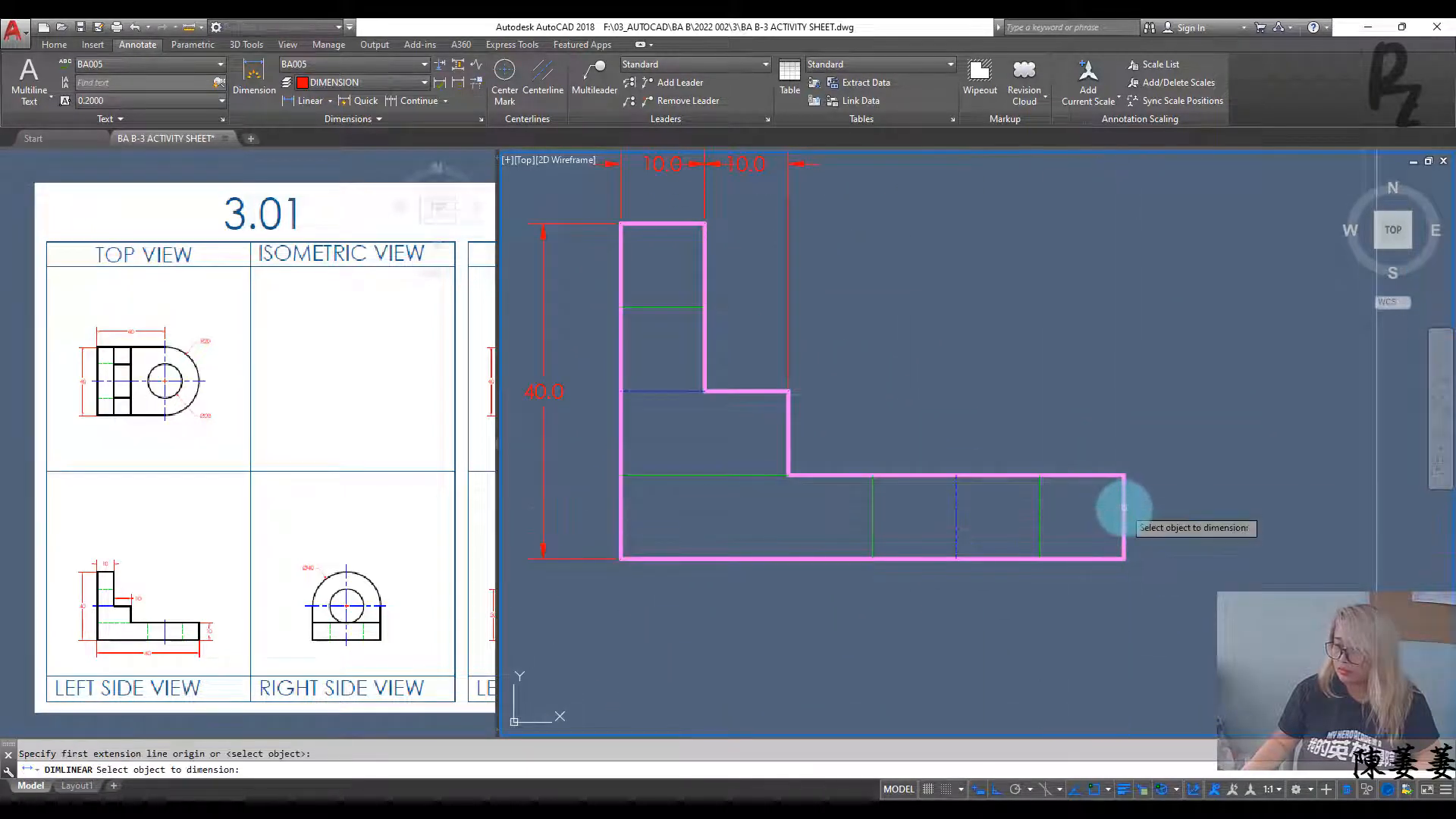
left_click(1124, 508)
left_click(1175, 514)
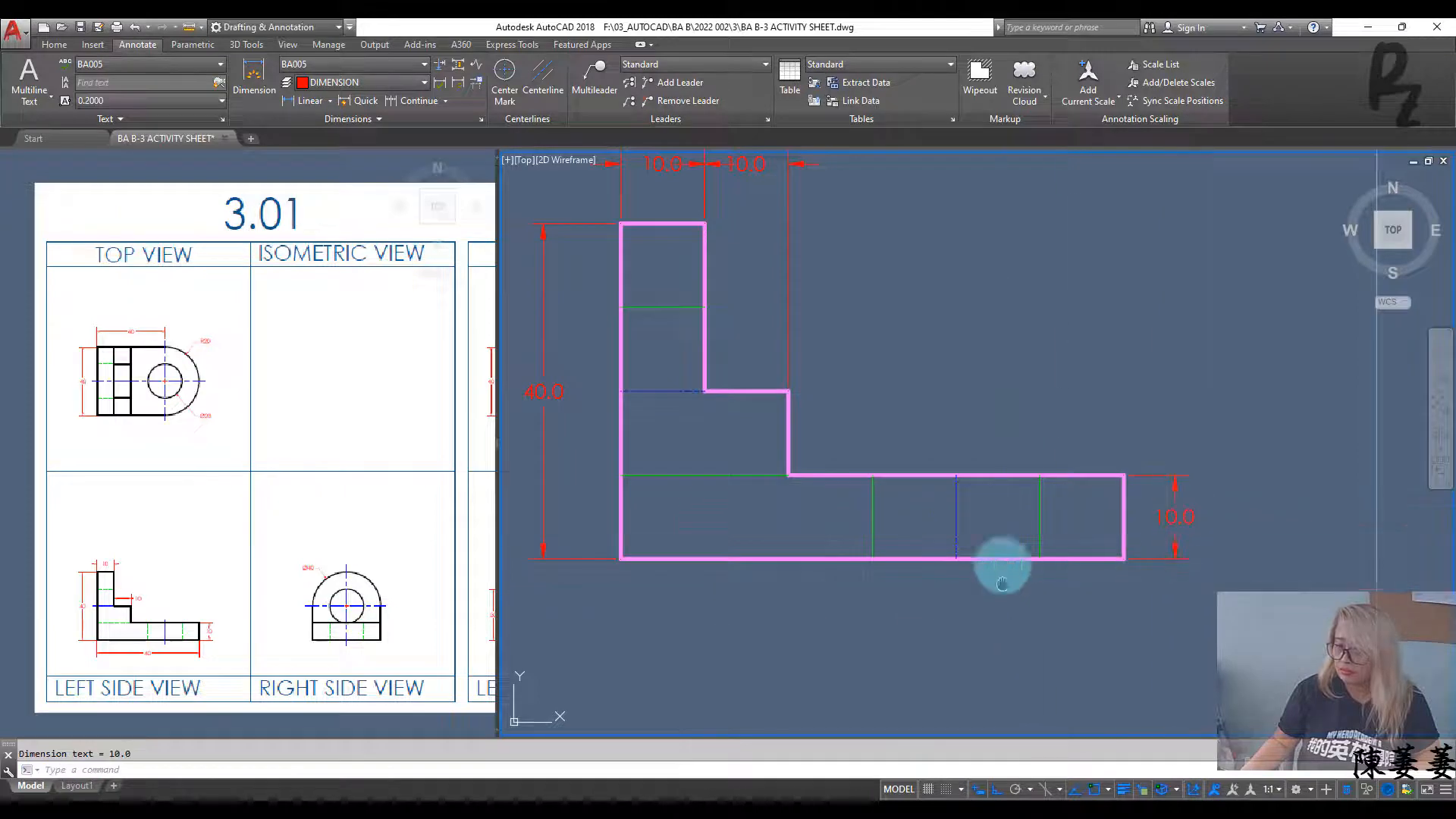
Step: Dimension the overall length of the left side view's bottom edge, placing the dimension below it
middle_click_drag(838, 574, 846, 494)
key("Return")
key("Return")
left_click(816, 479)
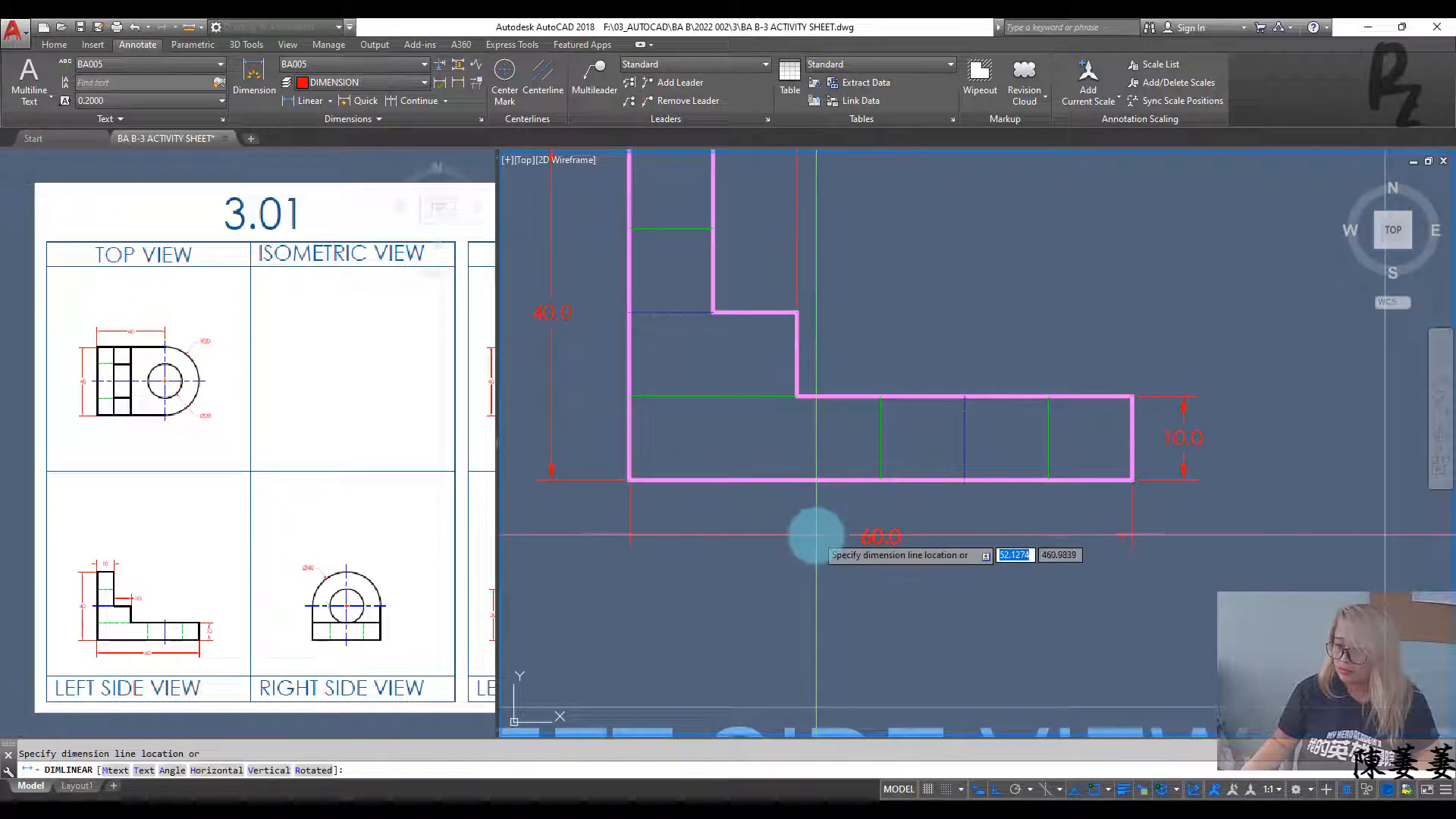
left_click(812, 530)
key("Escape")
Step: Add a diameter dimension to the large arc of the top view, with its text at the upper right
scroll(1111, 523, "down", 1)
middle_click_drag(1112, 523, 988, 670)
scroll(900, 516, "down", 1)
middle_click_drag(863, 441, 823, 606)
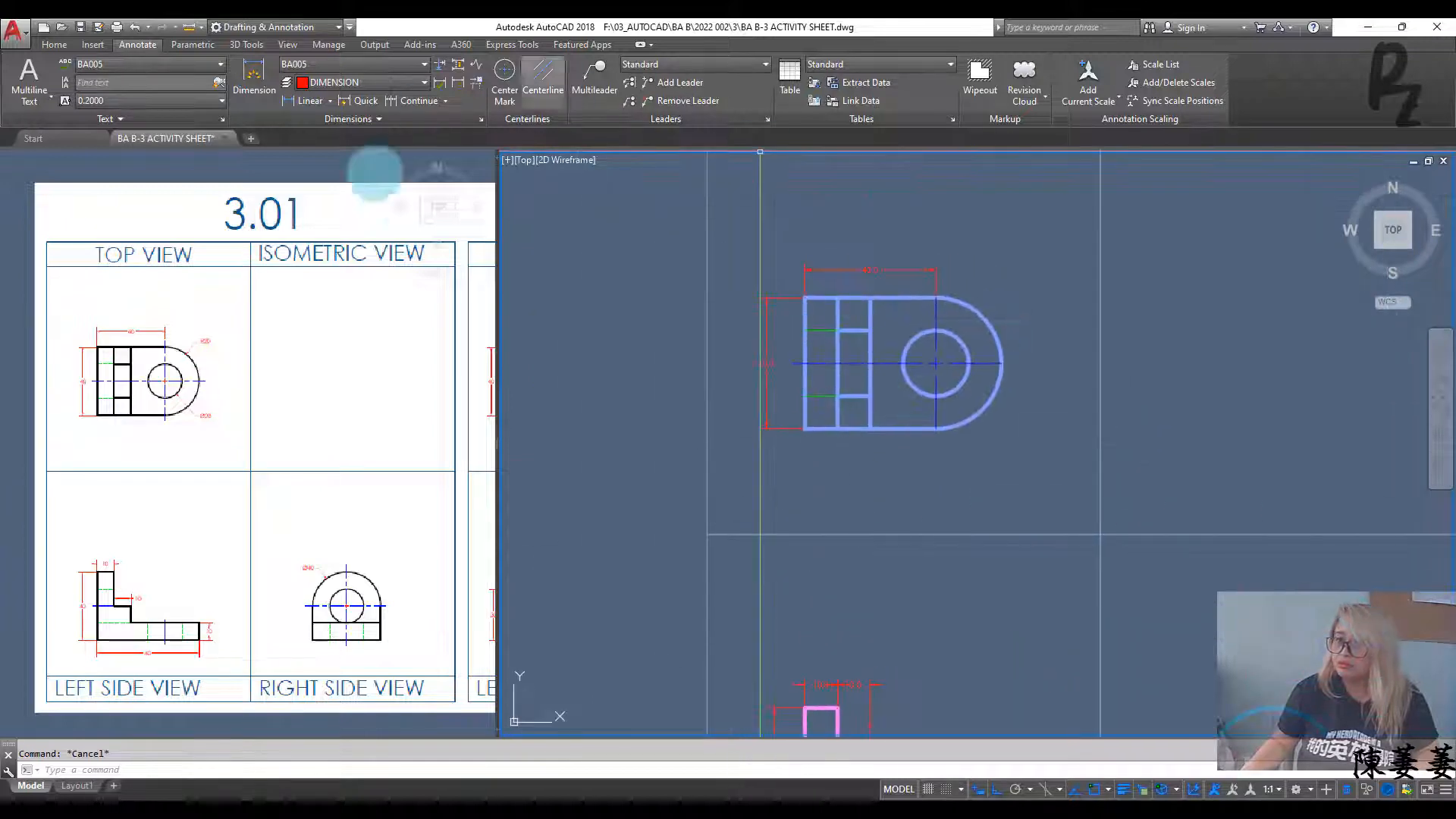
left_click(332, 101)
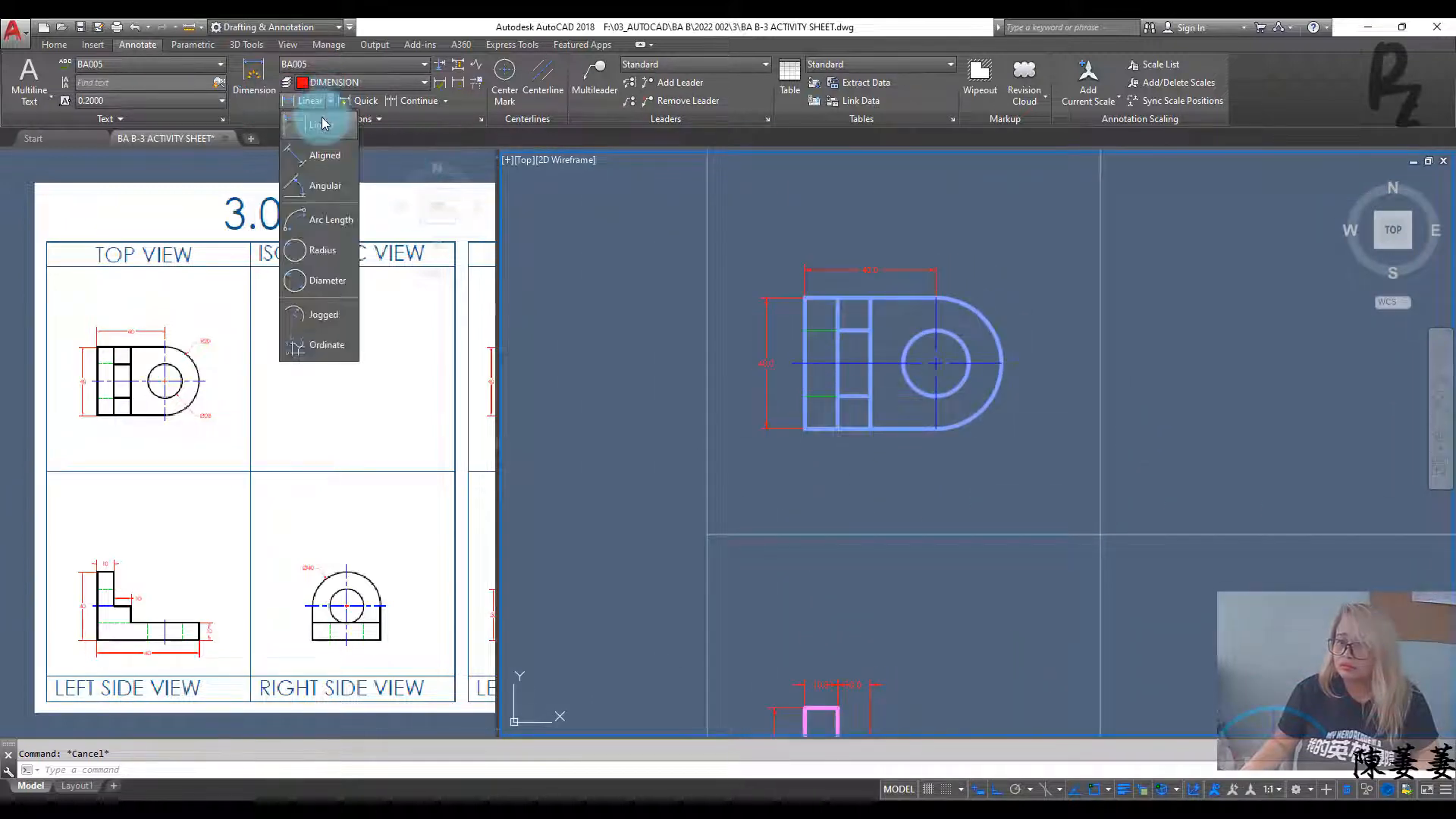
left_click(319, 293)
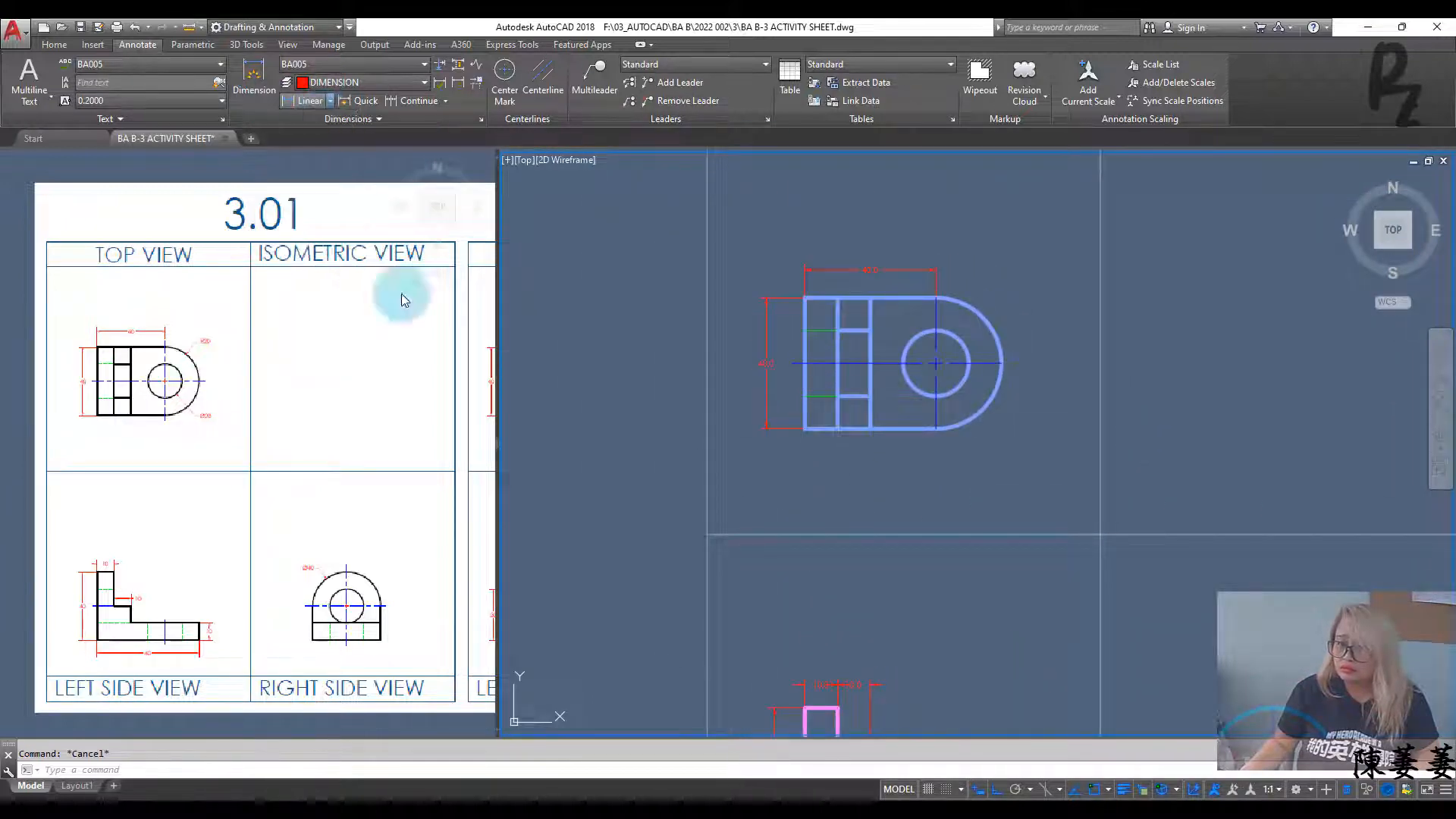
left_click(984, 316)
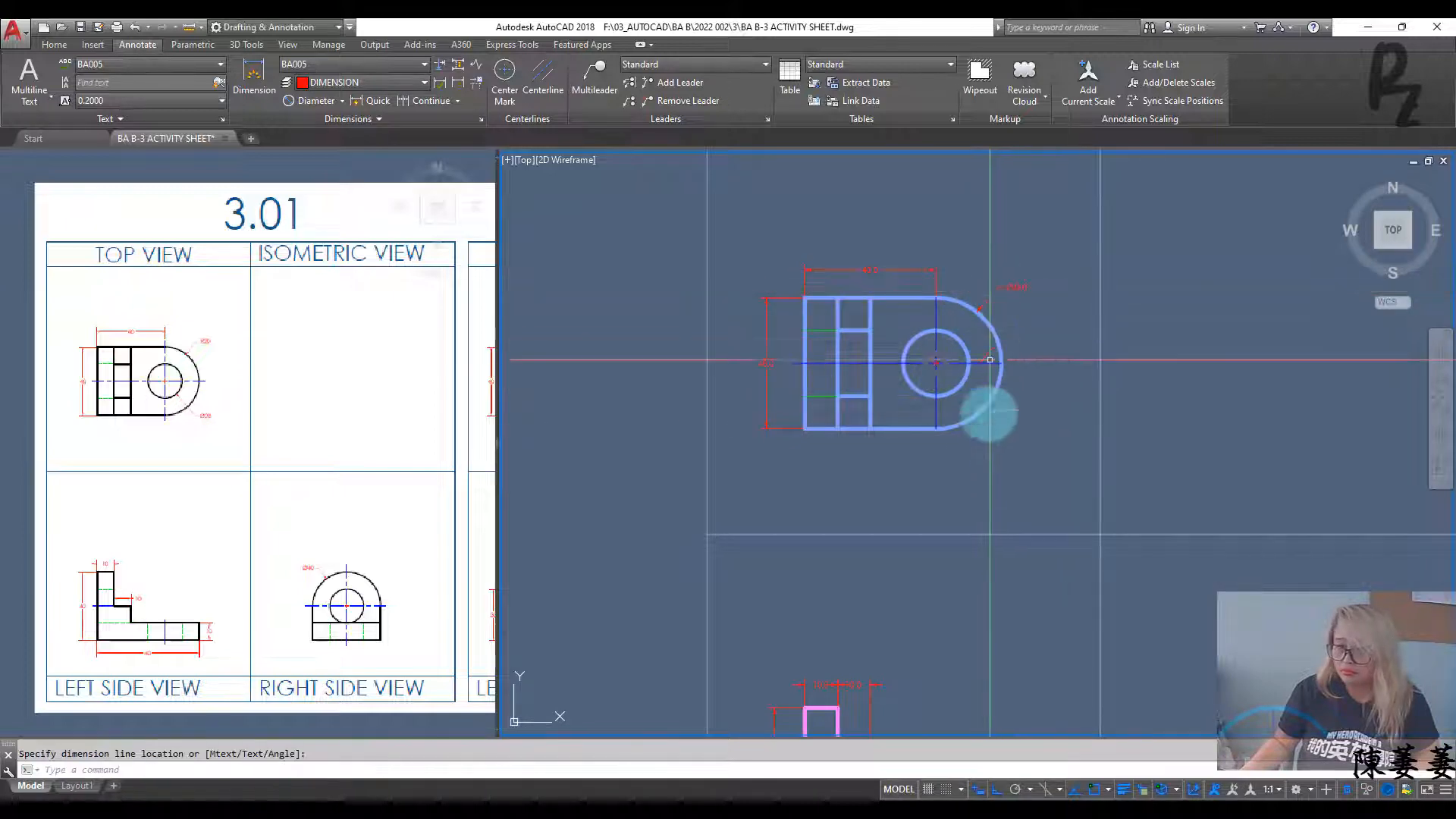
Step: Add a diameter dimension to the large arc of the right side view, with its text at the upper left
middle_click_drag(1034, 488, 722, 234)
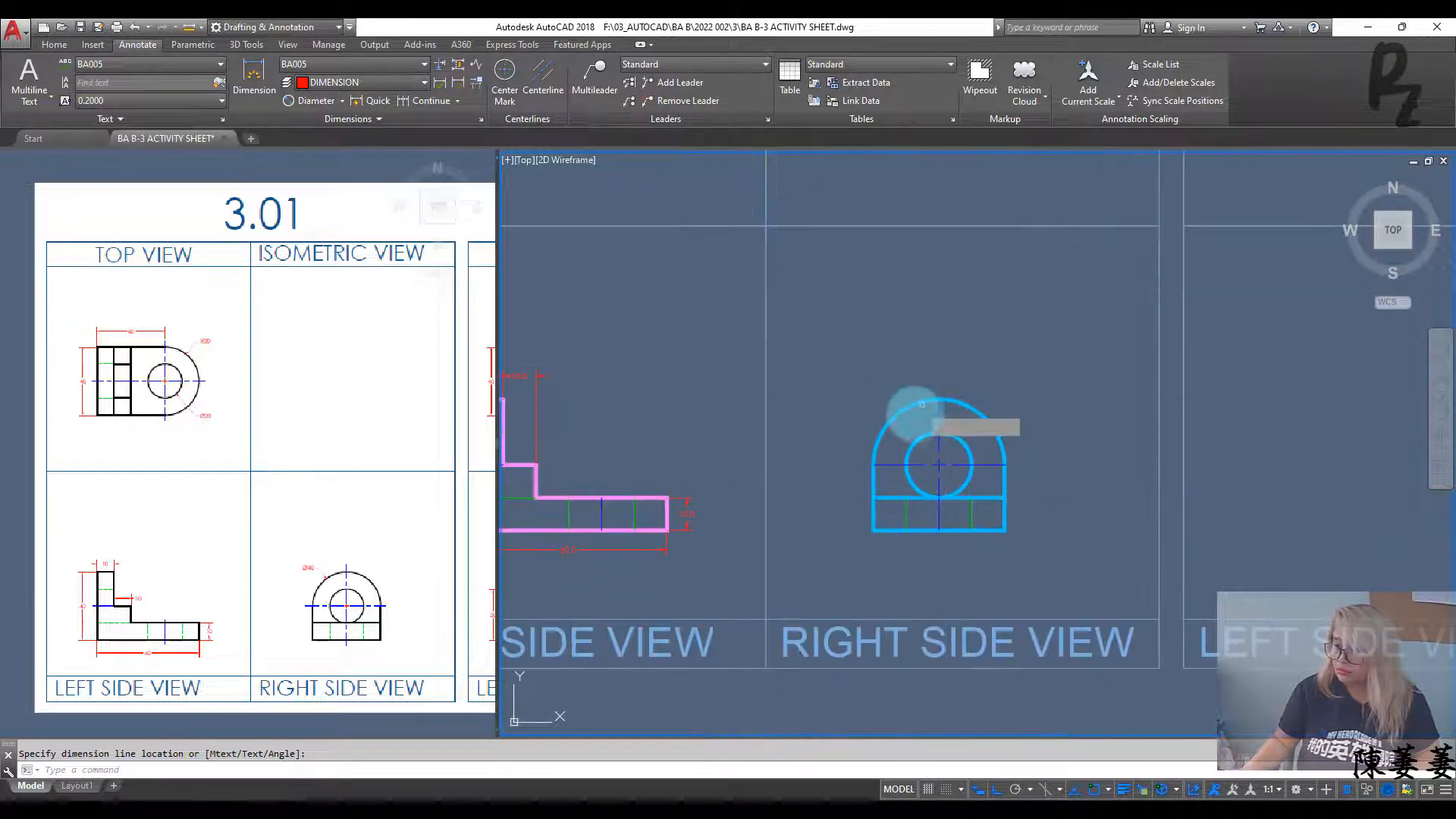
left_click(876, 387)
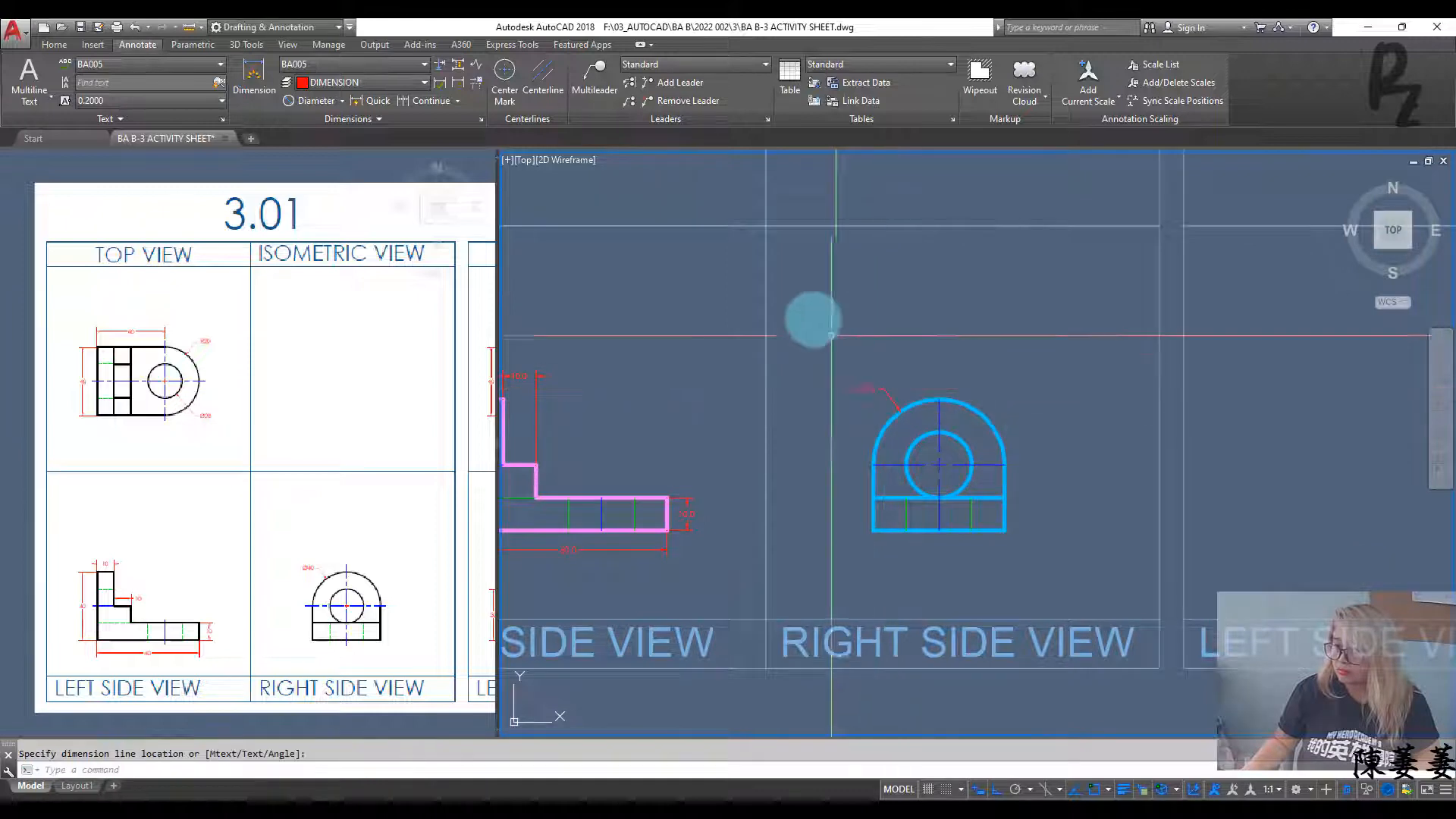
Step: Add a diameter dimension to the hole circle in the top view, placing its text below the large arc's diameter
middle_click_drag(813, 319, 1014, 527)
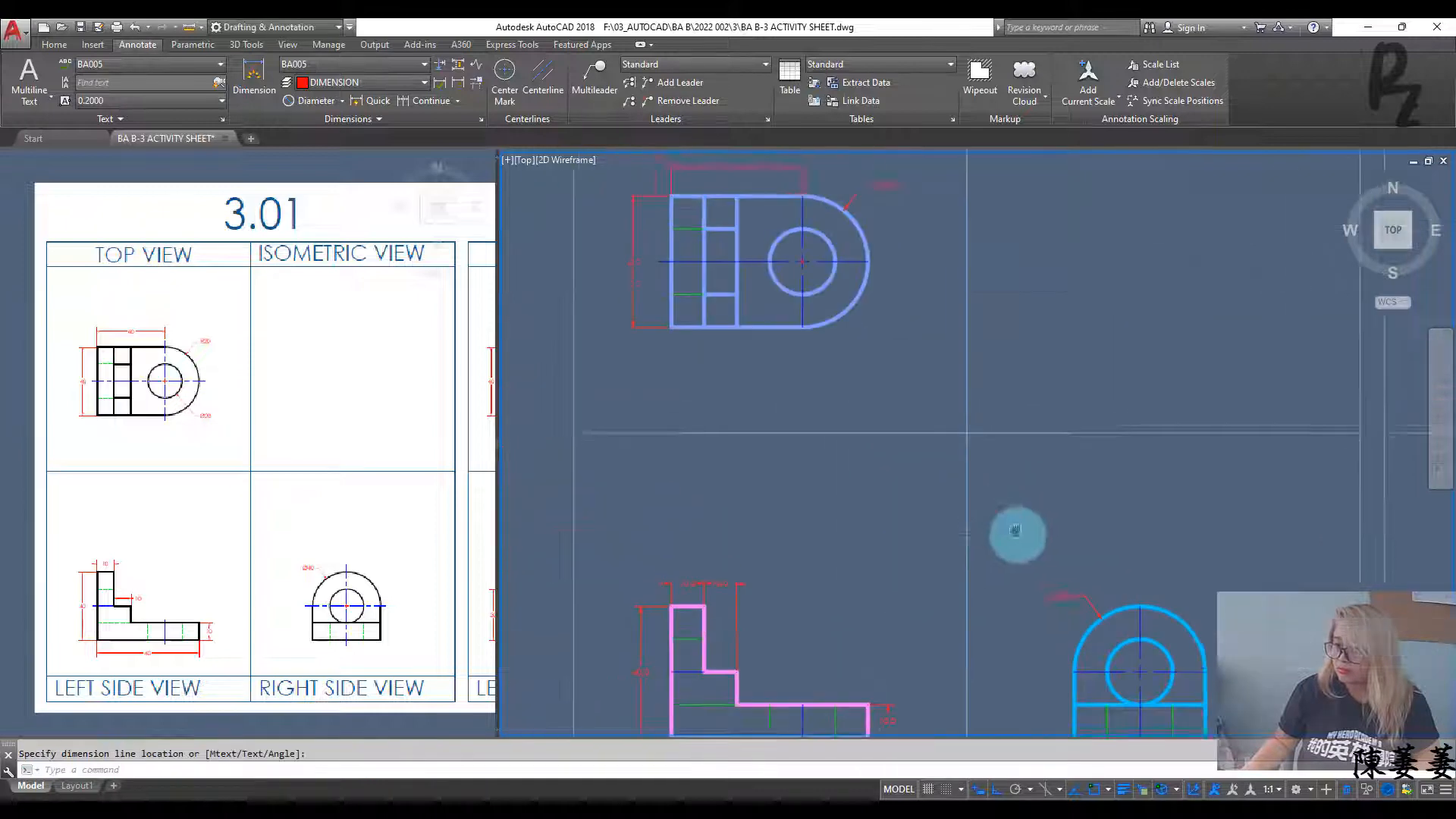
left_click(345, 104)
left_click(341, 255)
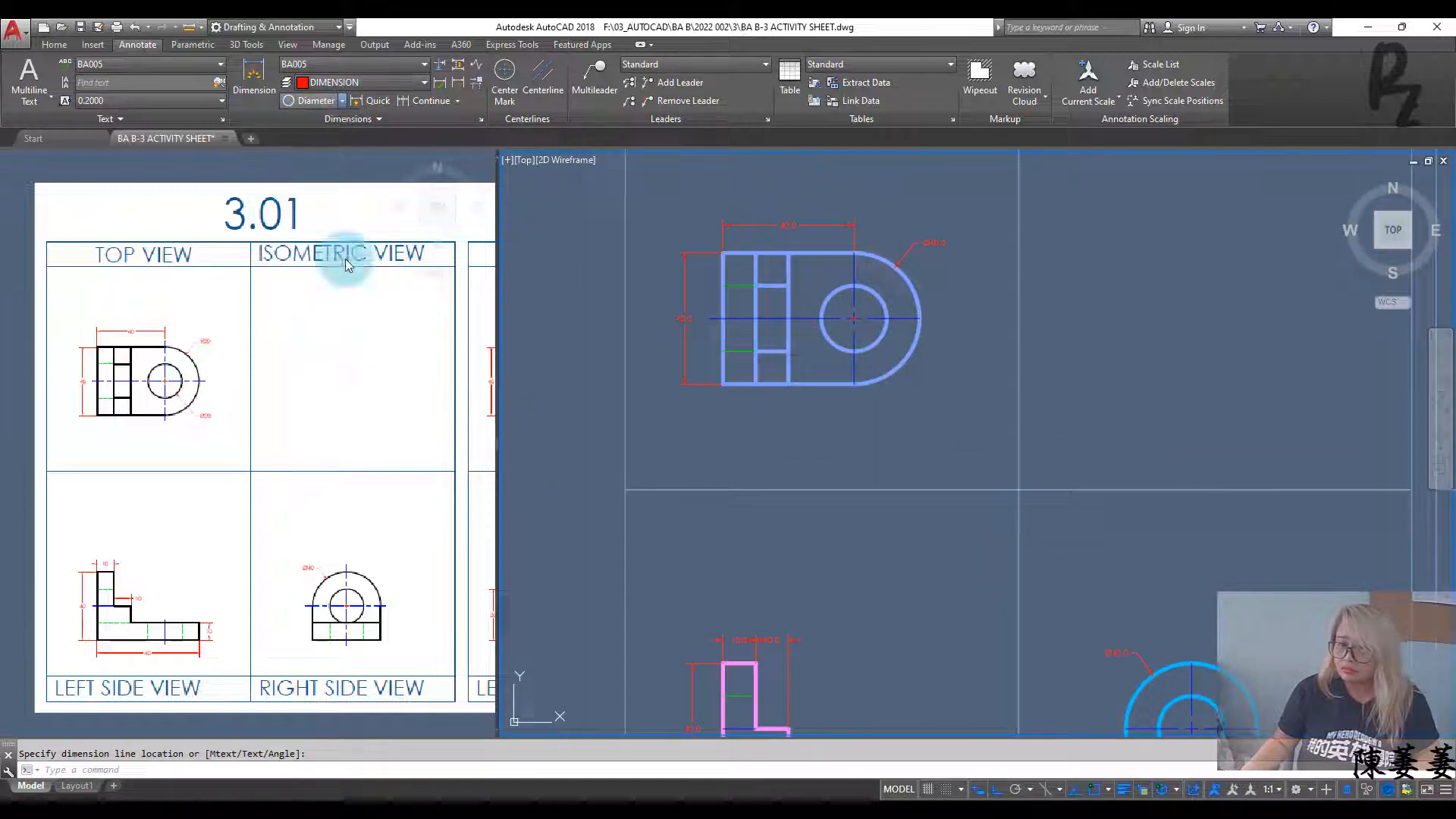
left_click(331, 99)
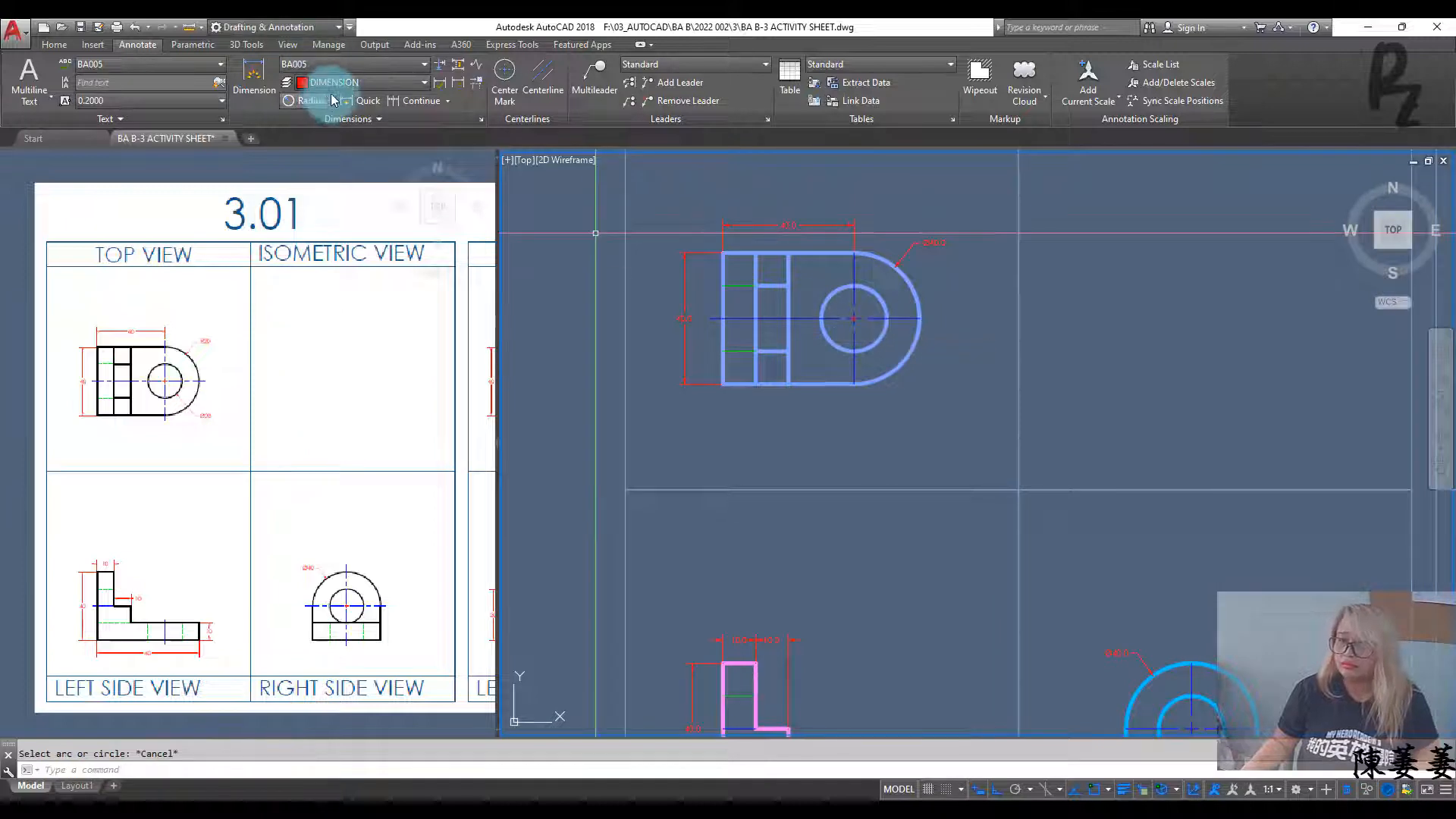
left_click(332, 102)
left_click(327, 282)
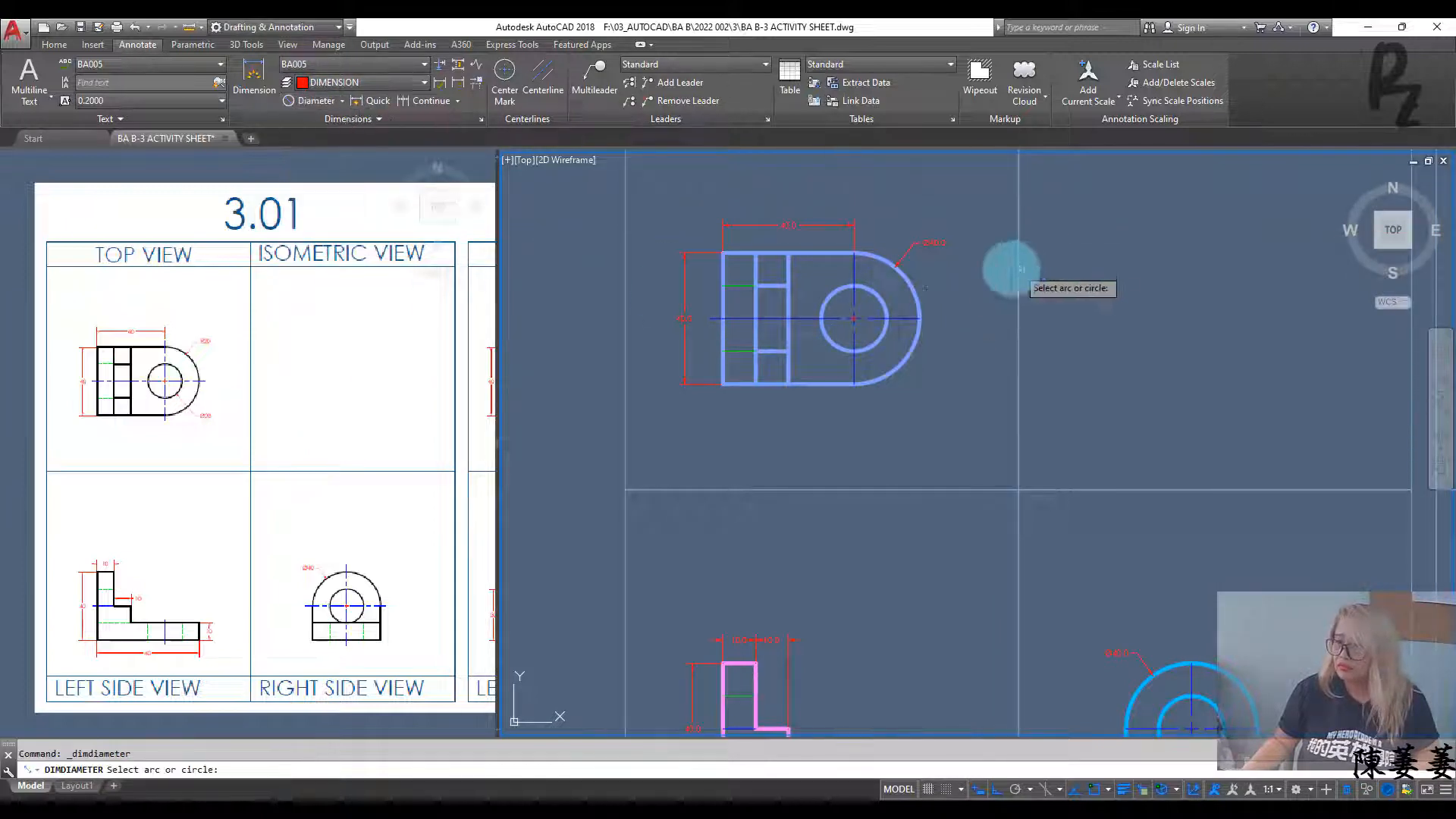
left_click(882, 303)
scroll(920, 283, "up", 6)
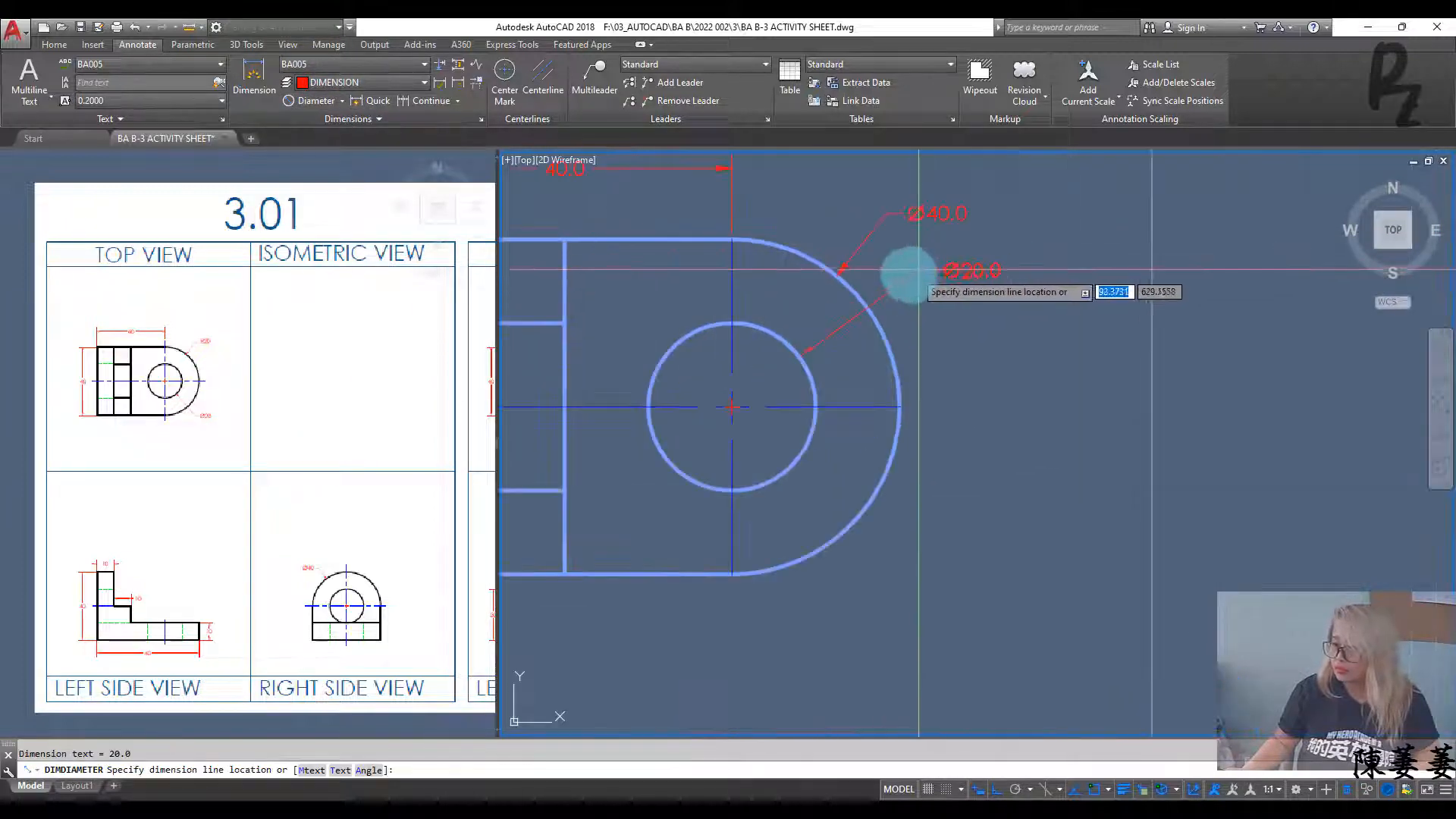
left_click(898, 273)
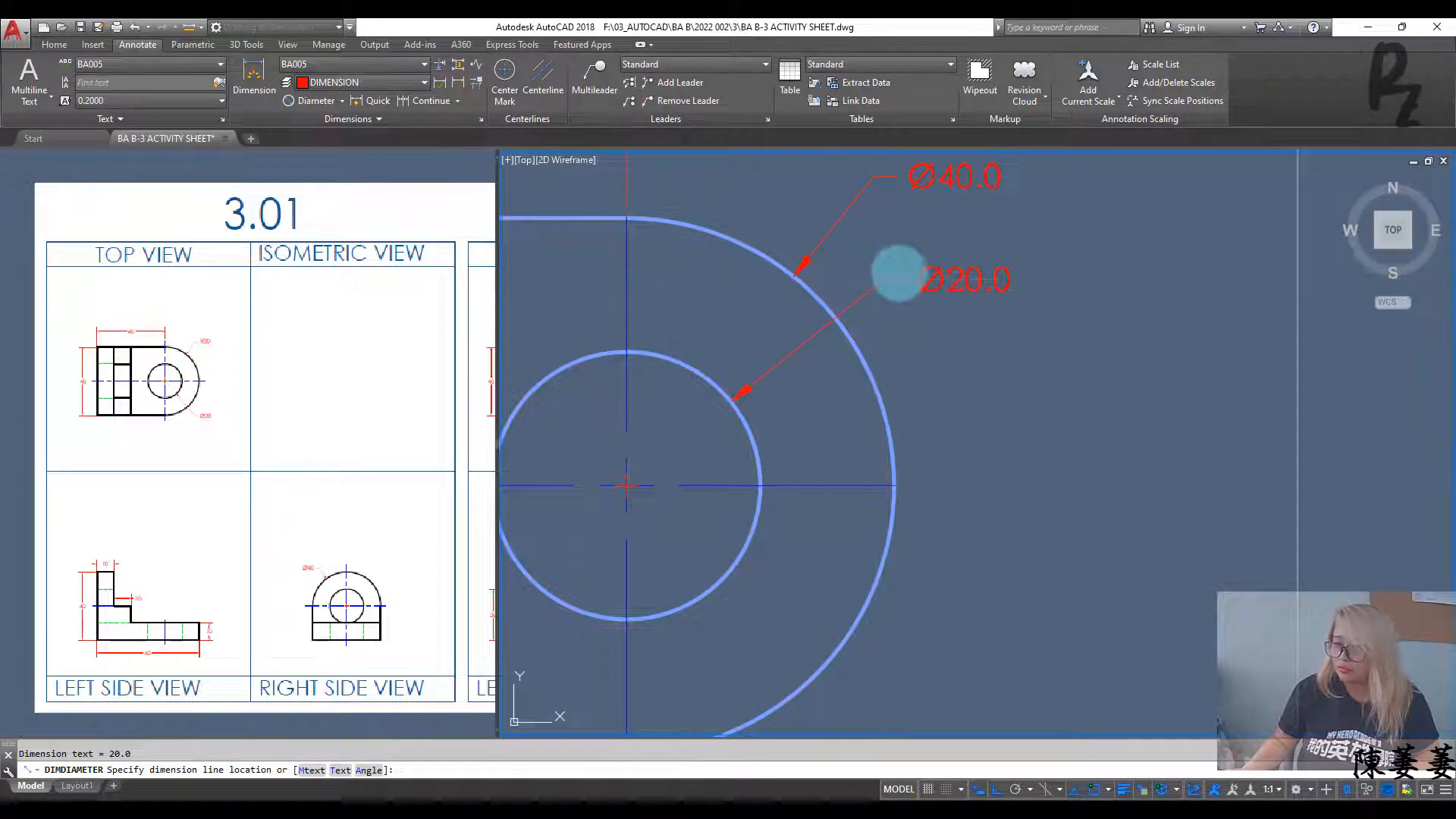
key("Escape")
Step: Make the ISOMETRIC layer current and switch isometric drafting to the top isoplane
scroll(889, 307, "down", 8)
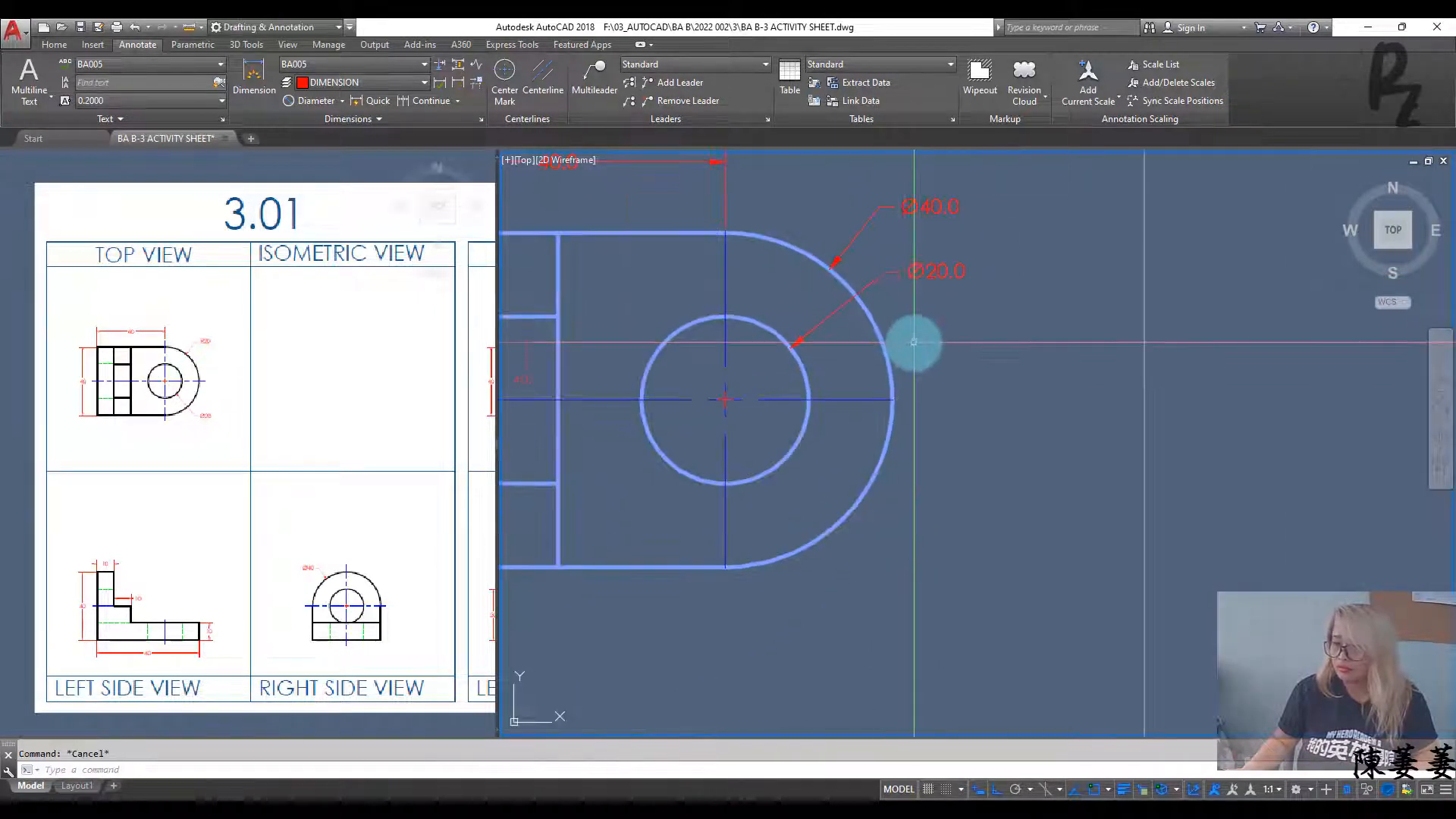
middle_click_drag(838, 394, 856, 443)
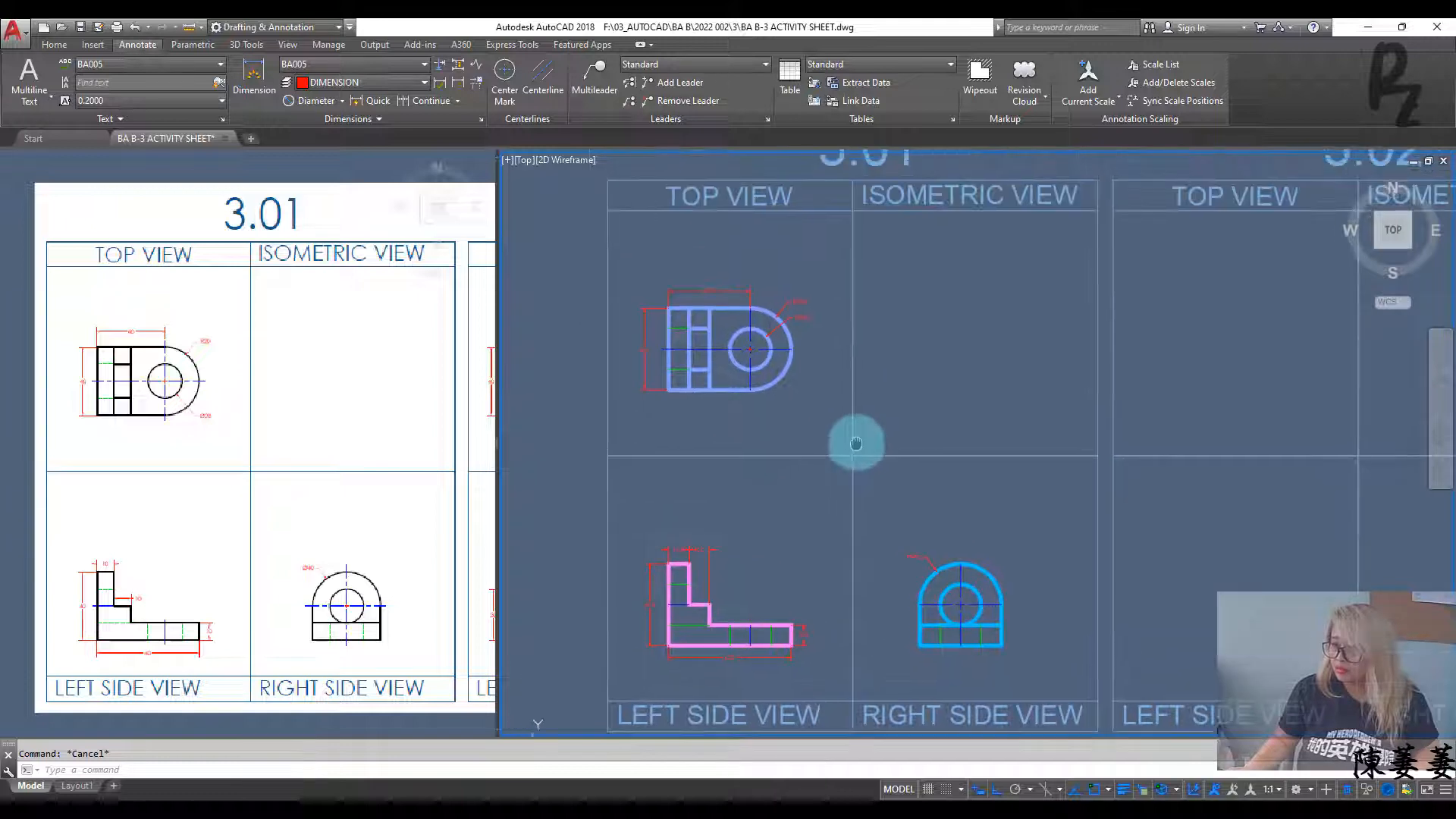
left_click(61, 46)
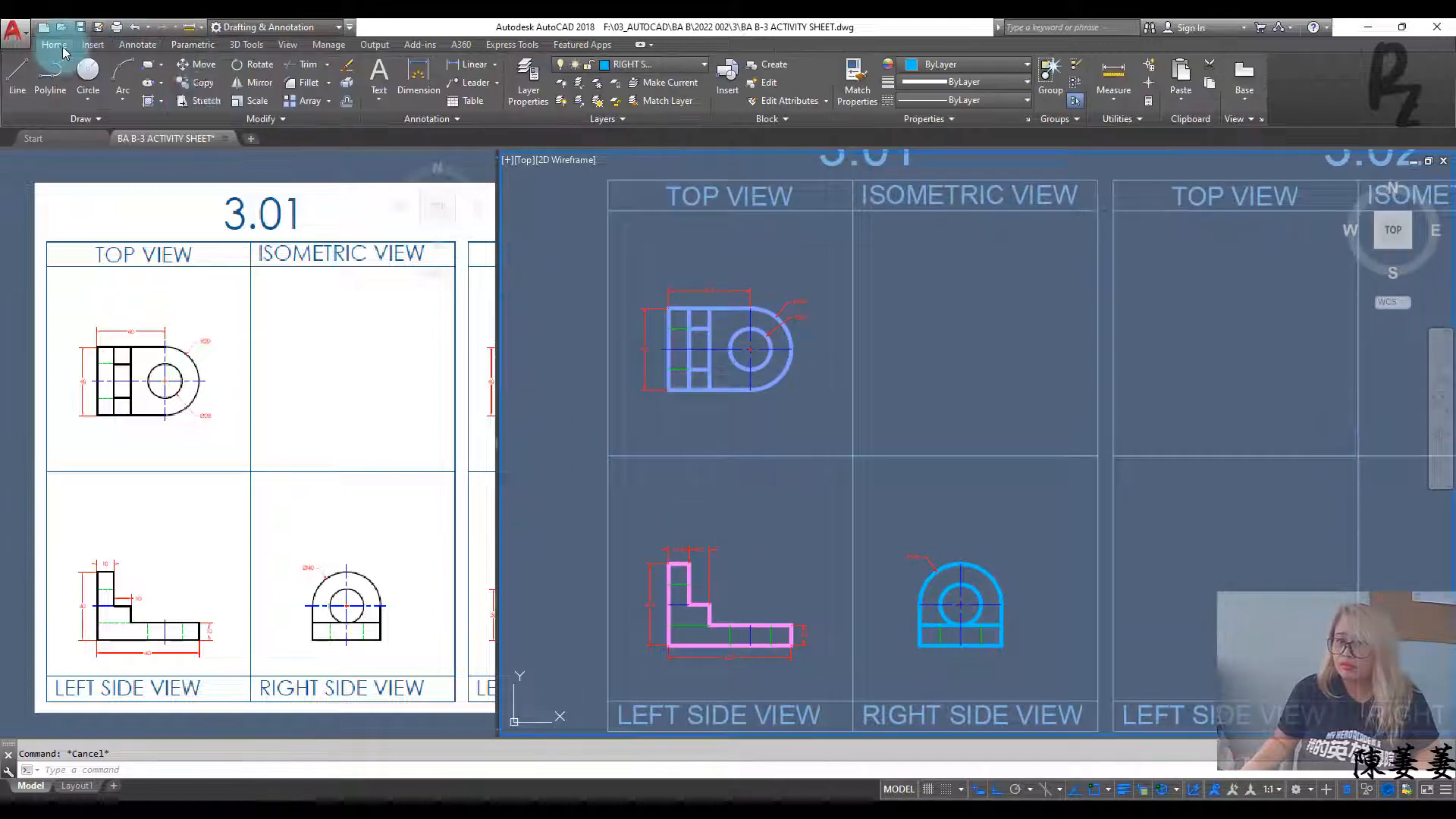
left_click(656, 66)
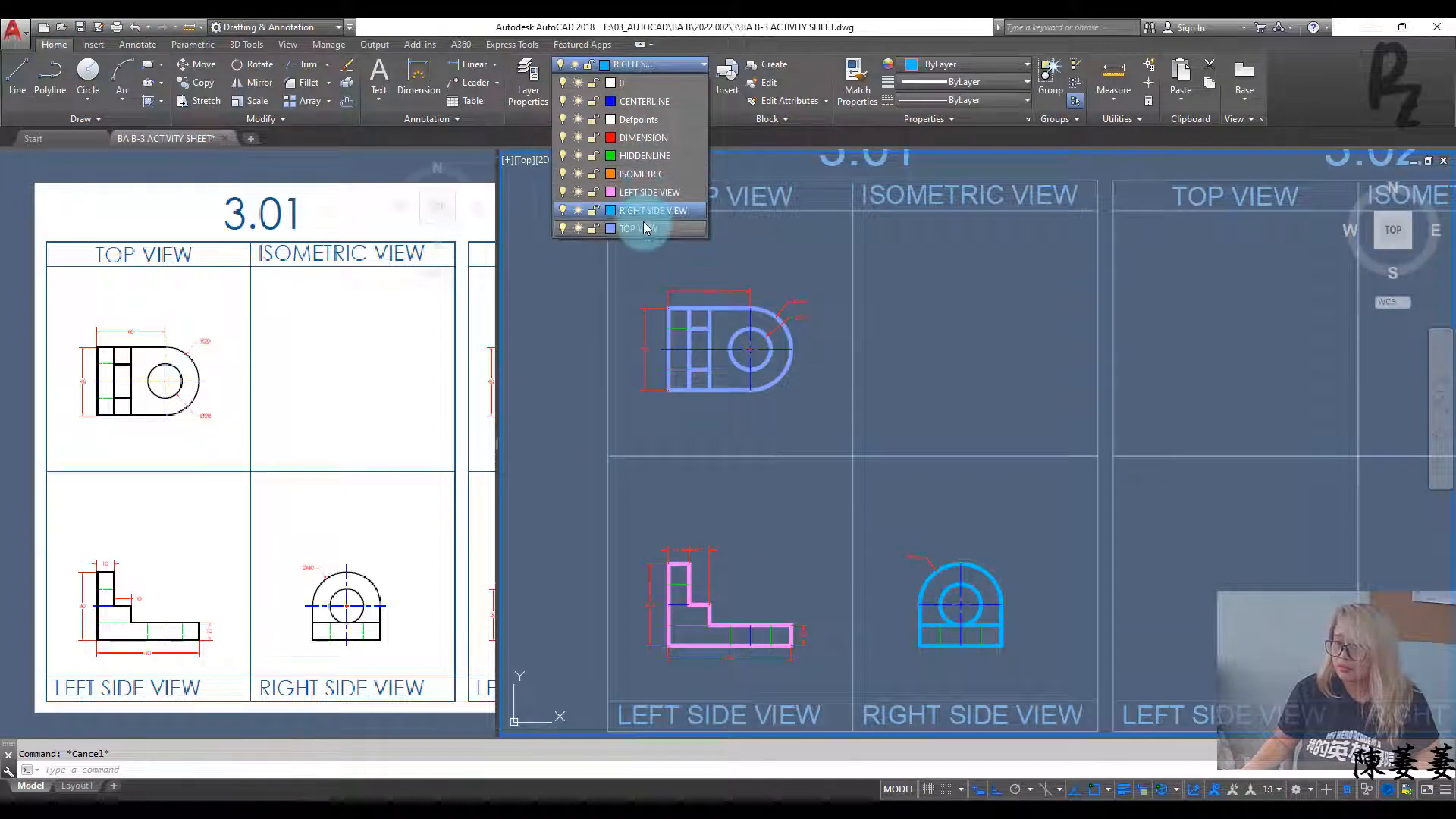
left_click(643, 176)
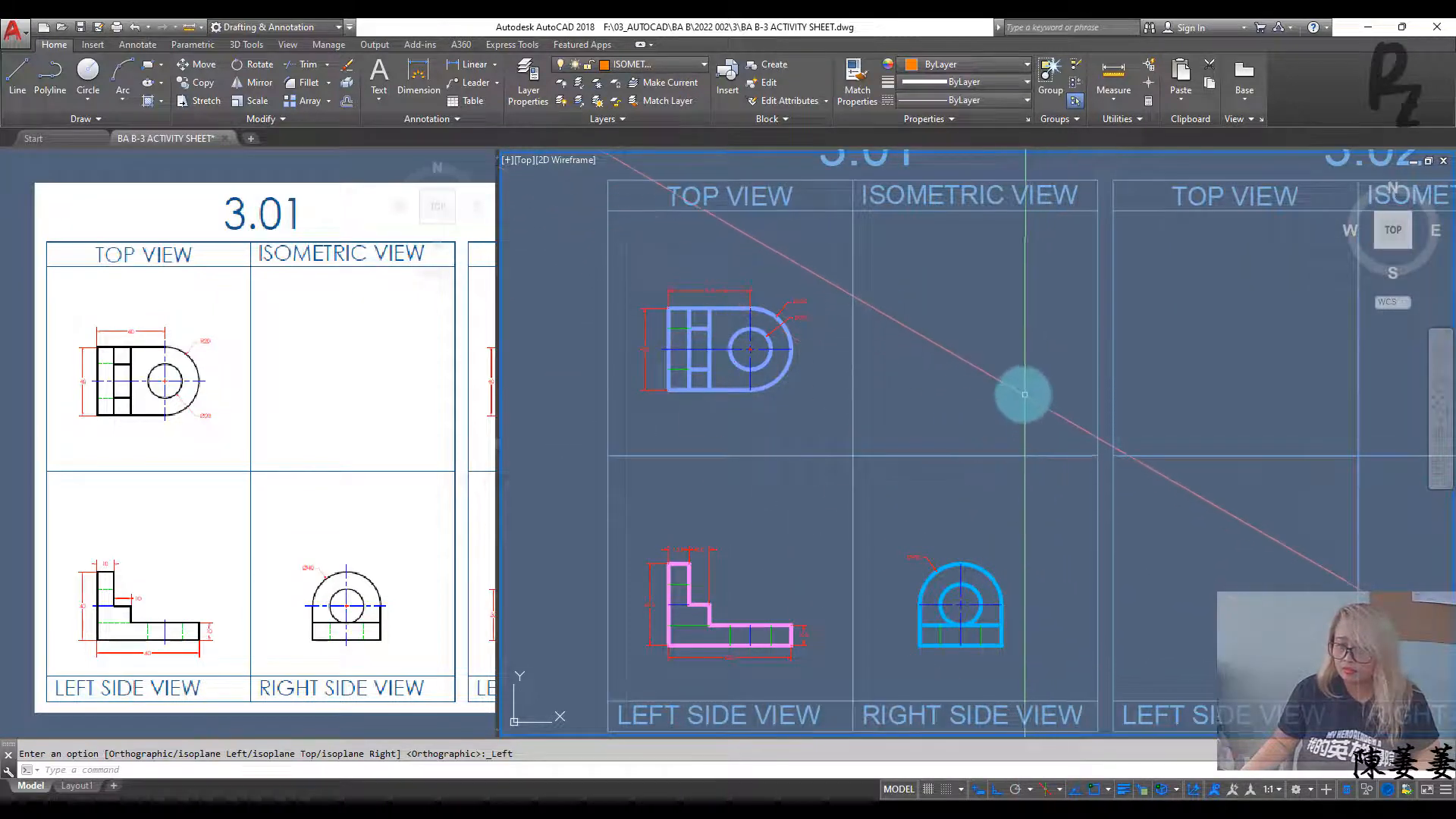
key("F5")
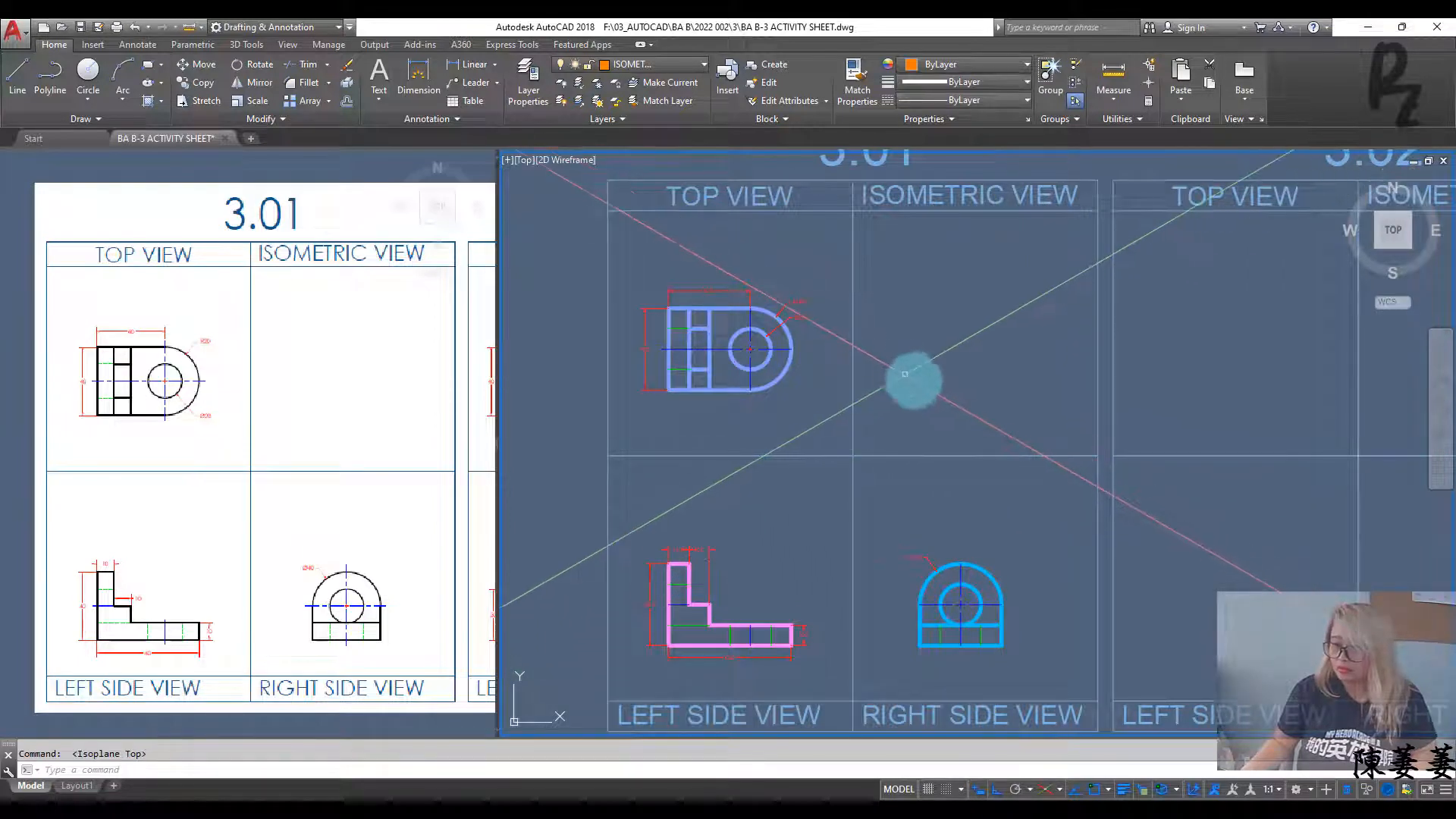
Step: Draw a closed isometric square with 40-unit sides in the isometric view cell of 3.01 for the base's top face
middle_click_drag(913, 380, 920, 416)
type("l")
key("Return")
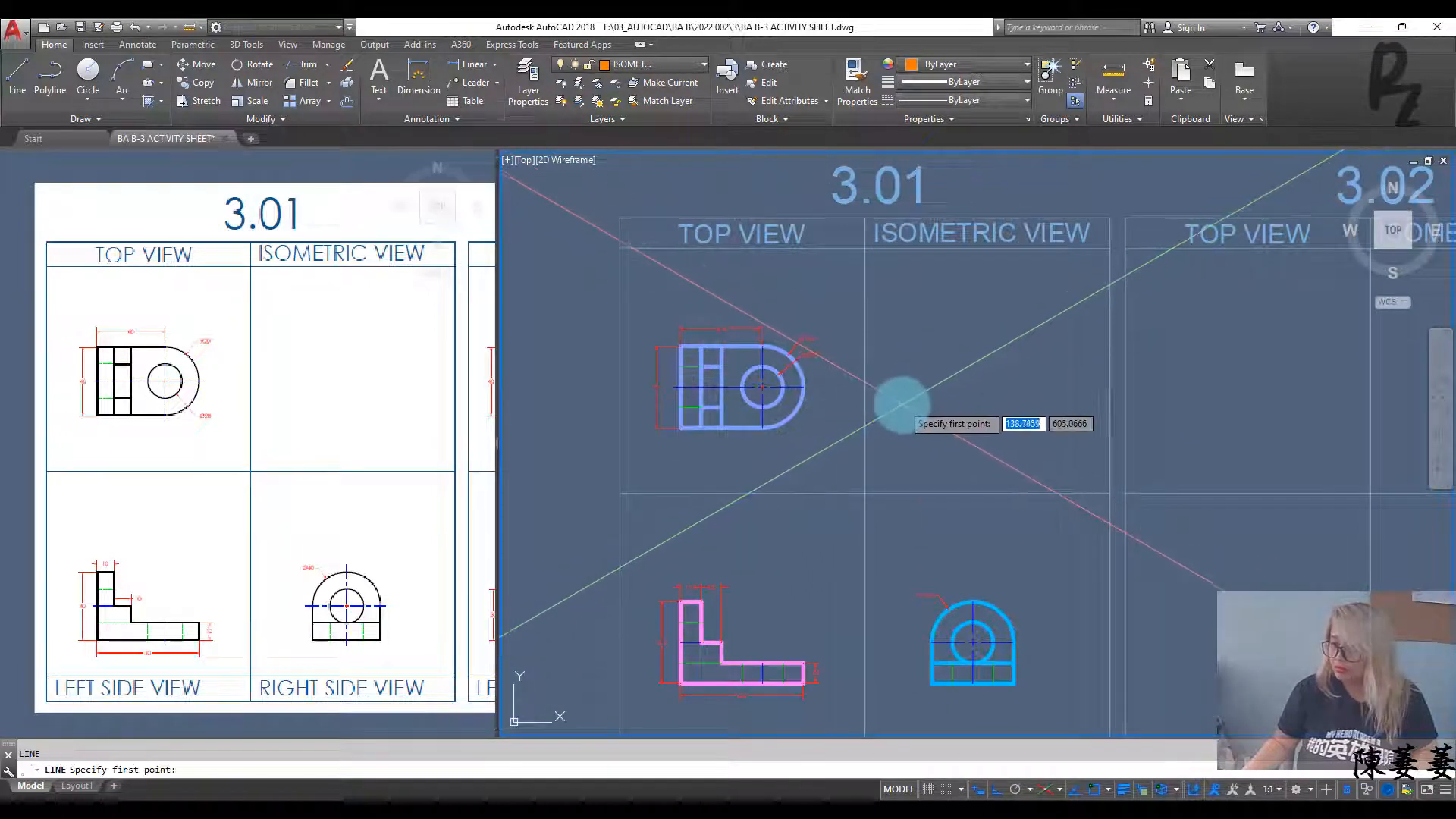
left_click(898, 394)
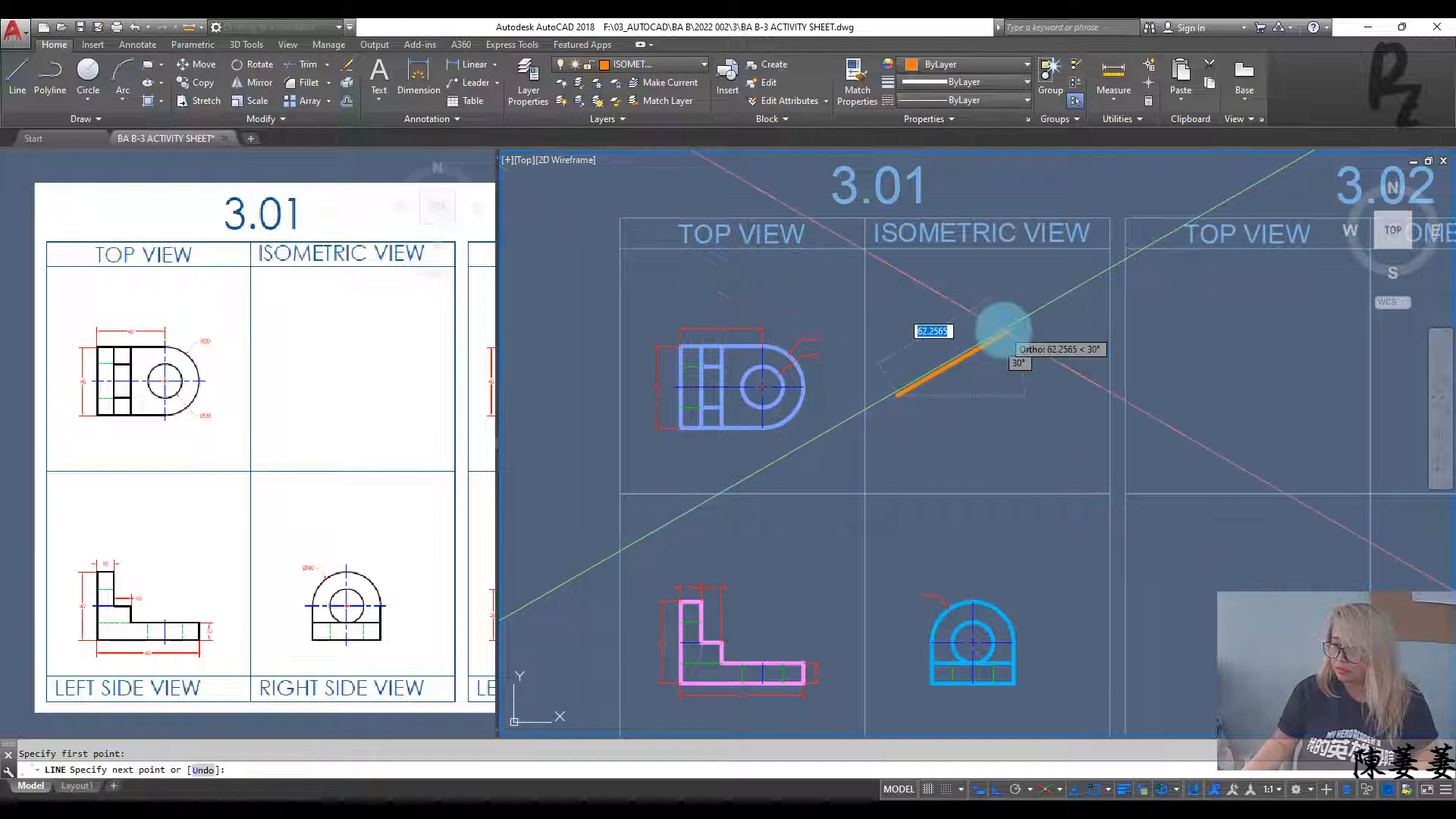
type("40")
key("Return")
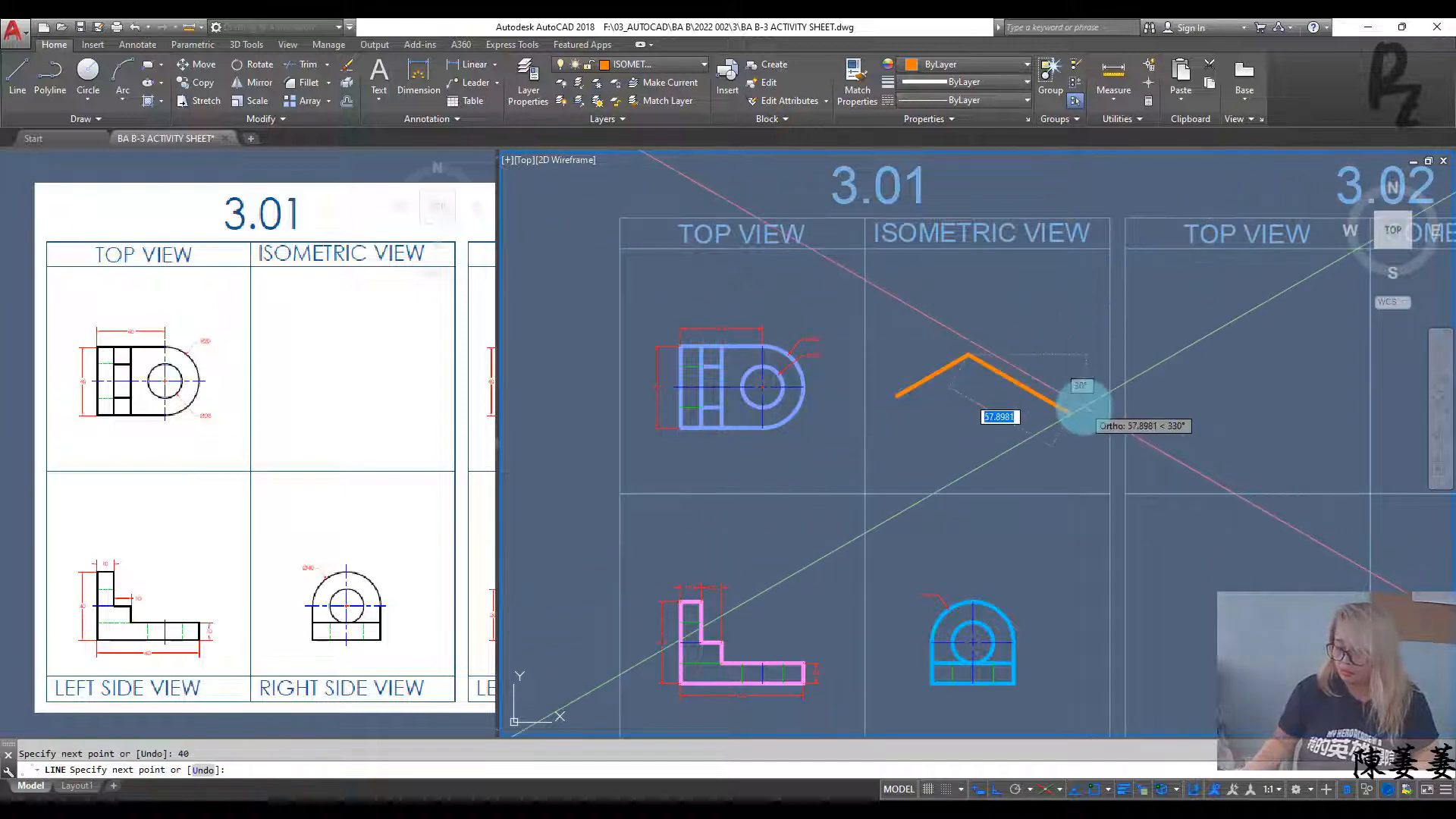
type("40")
key("Return")
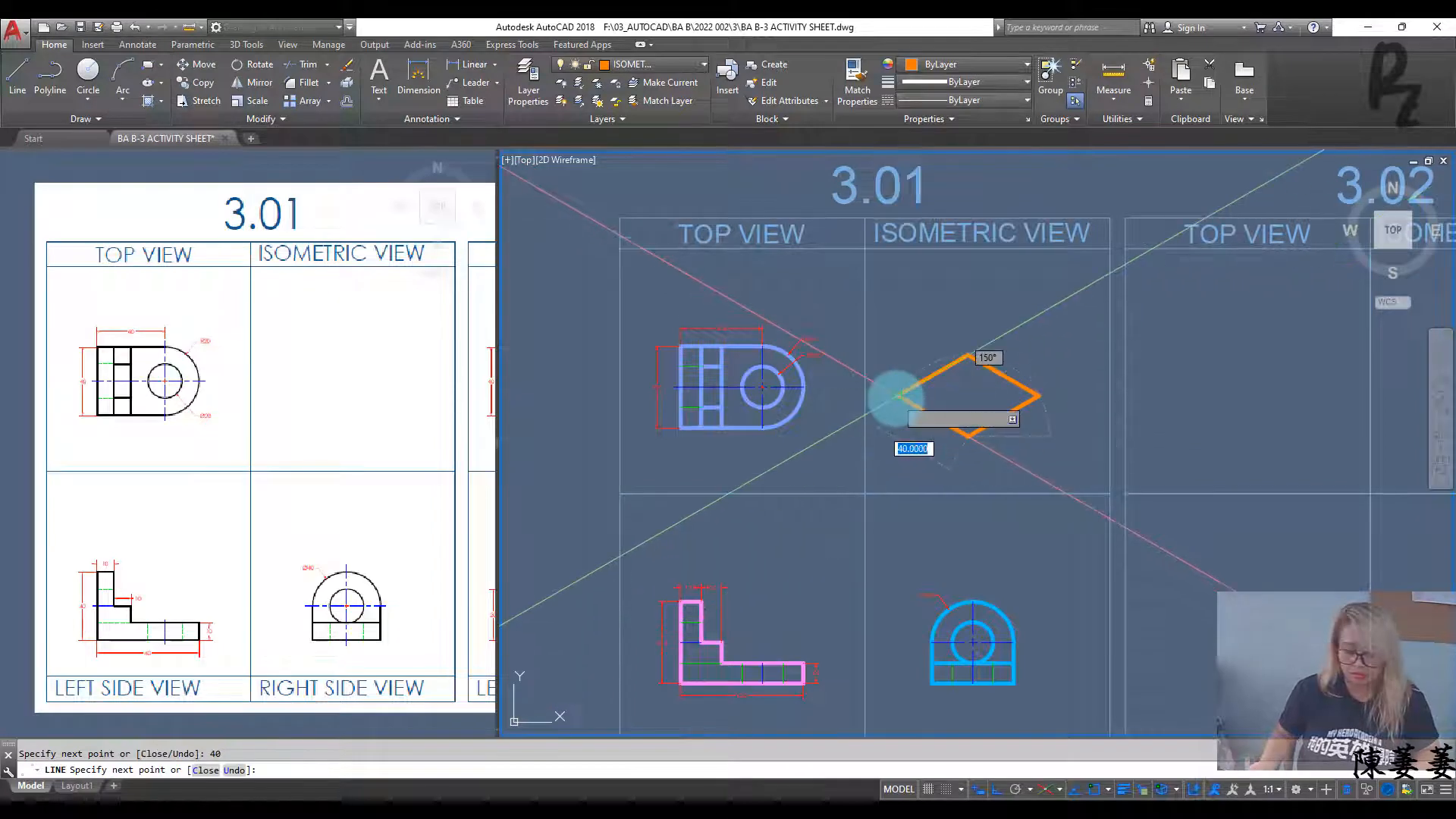
left_click(896, 395)
key("Escape")
Step: Draw an isocircle centred on the midpoint of the rhombus's lower right edge, with its radius reaching the edge's end
type("EL")
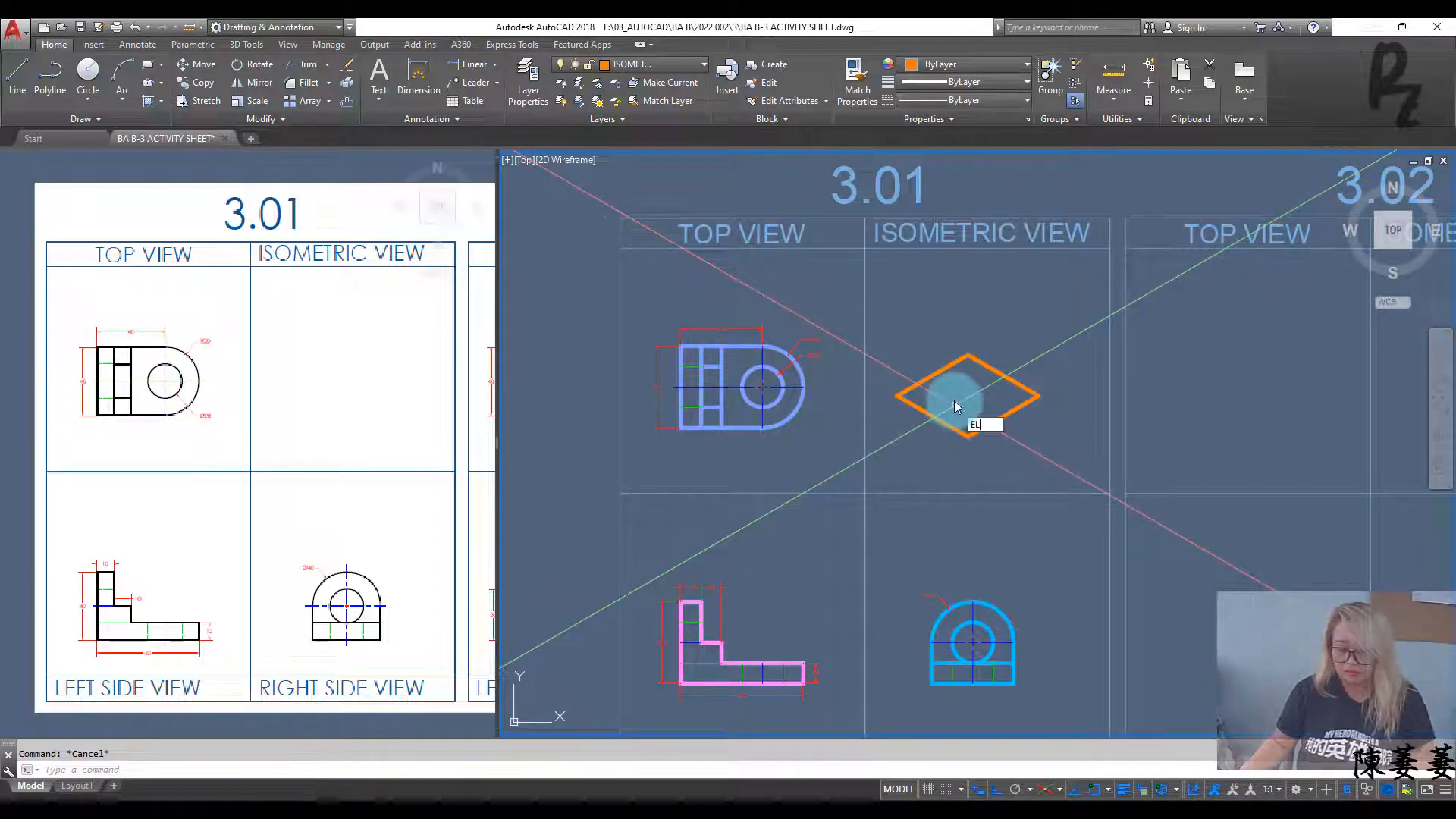
key("Return")
type("i")
key("Return")
left_click(1003, 415)
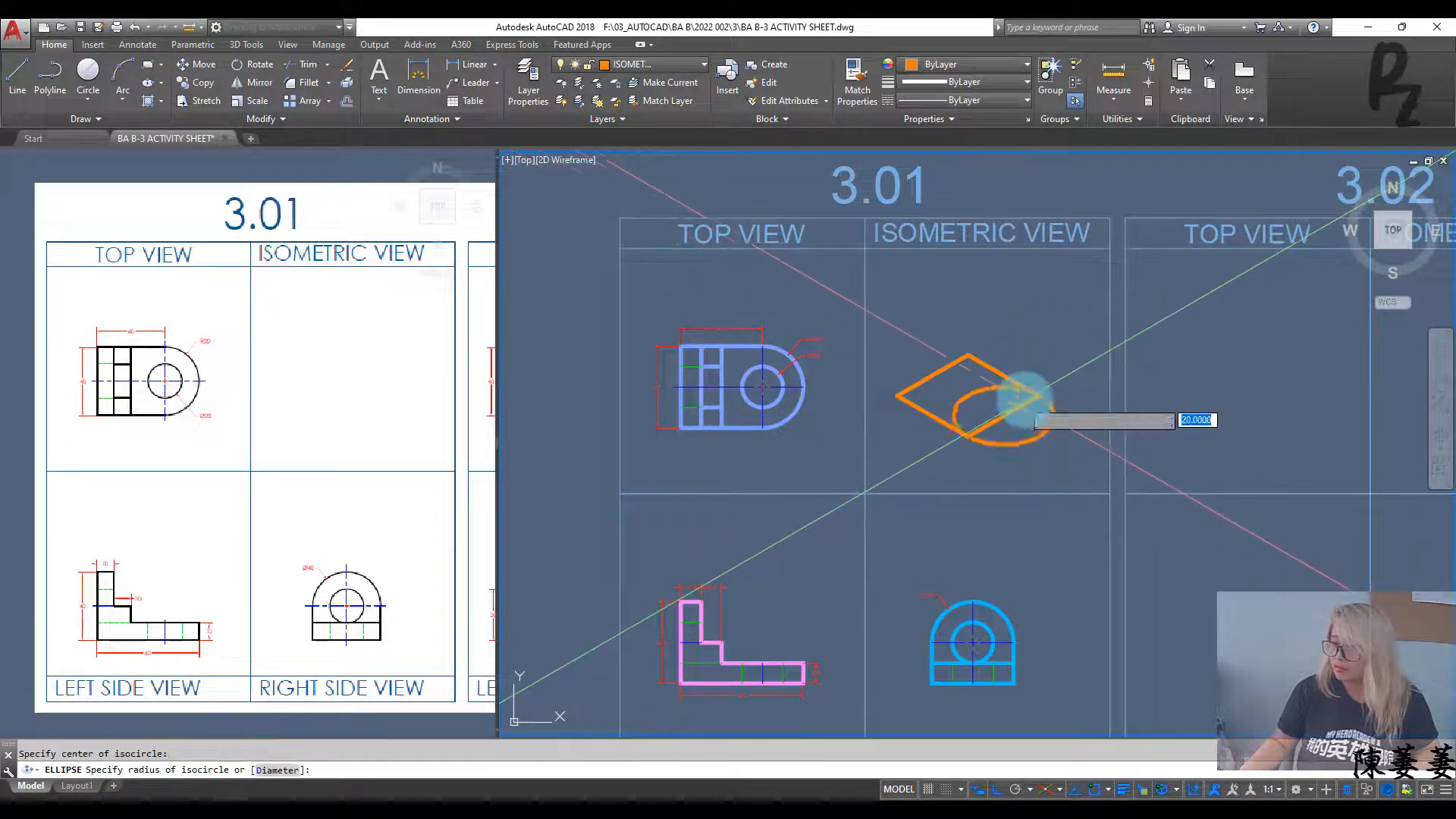
left_click(1042, 395)
key("Escape")
Step: Trim away the half of the isocircle lying inside the rhombus to leave the base's rounded end
scroll(1016, 410, "up", 4)
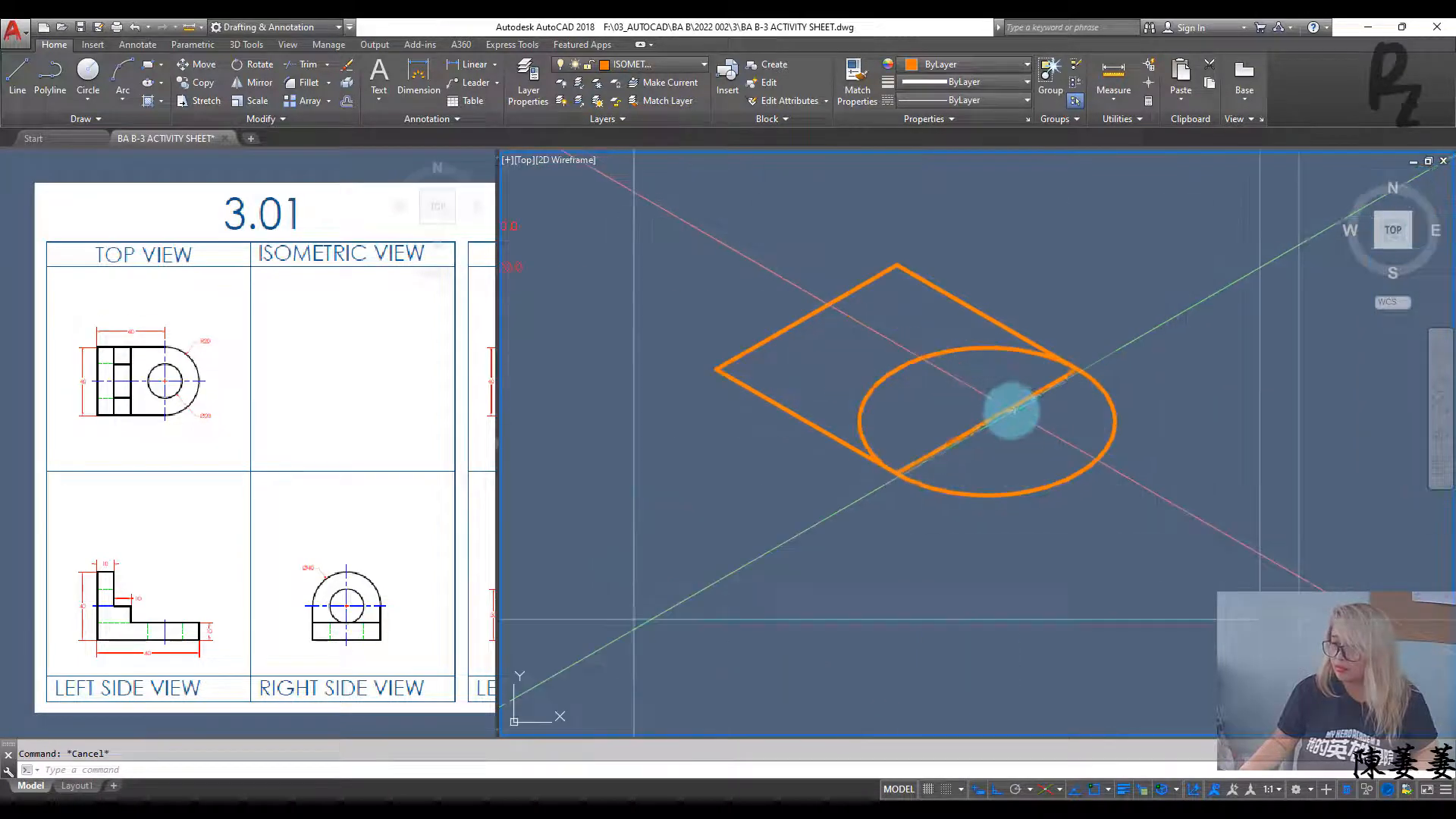
mouse_move(999, 415)
middle_mouse_down()
mouse_move(1043, 423)
mouse_move(966, 386)
mouse_move(967, 355)
middle_mouse_up()
key("Return")
left_click(996, 408)
left_click(928, 337)
key("Escape")
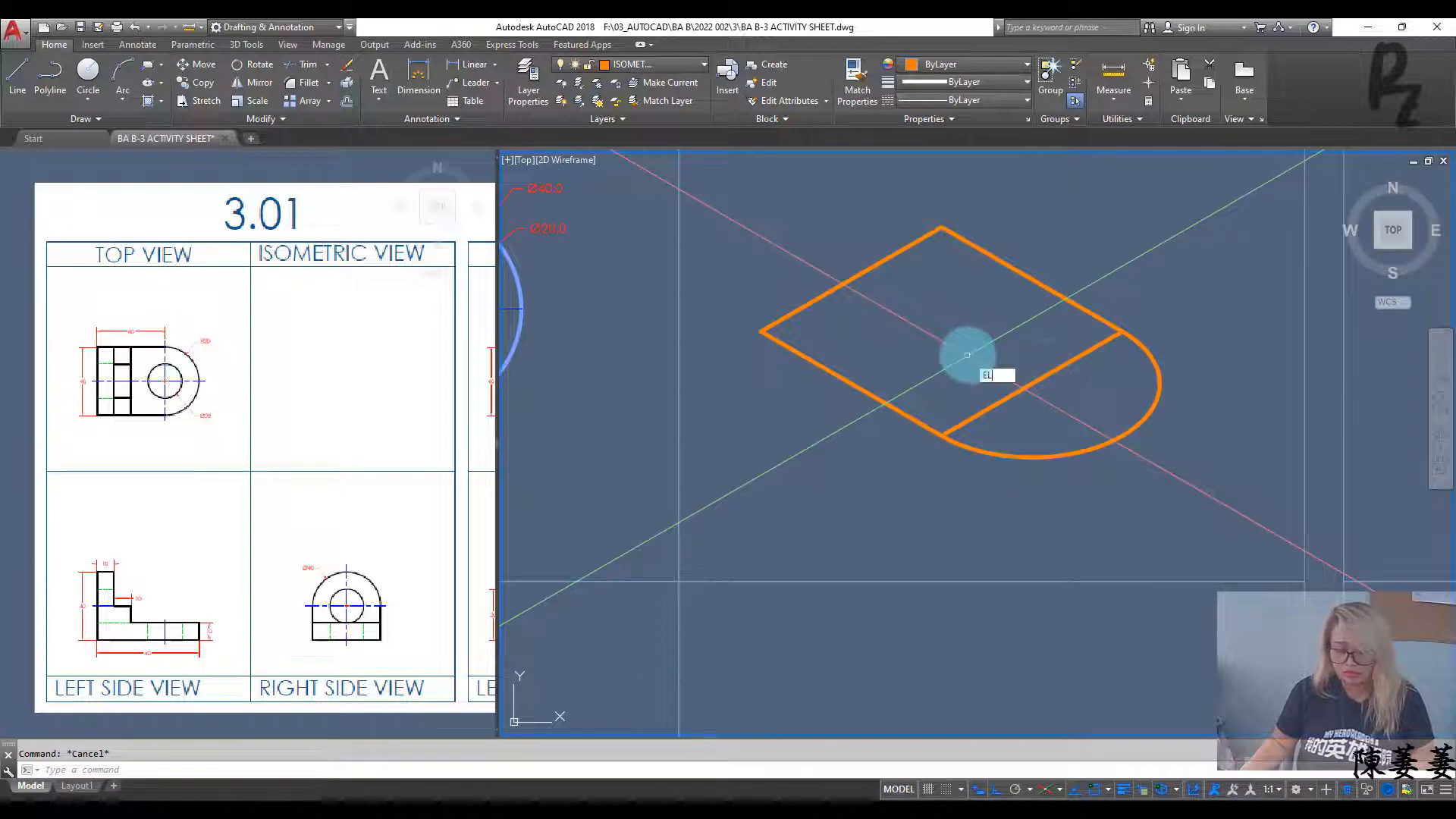
Step: Draw an isocircle with a diameter of 20 for the hole, centred on the midpoint of the same edge
key("Return")
type("i")
key("Return")
left_click(1033, 387)
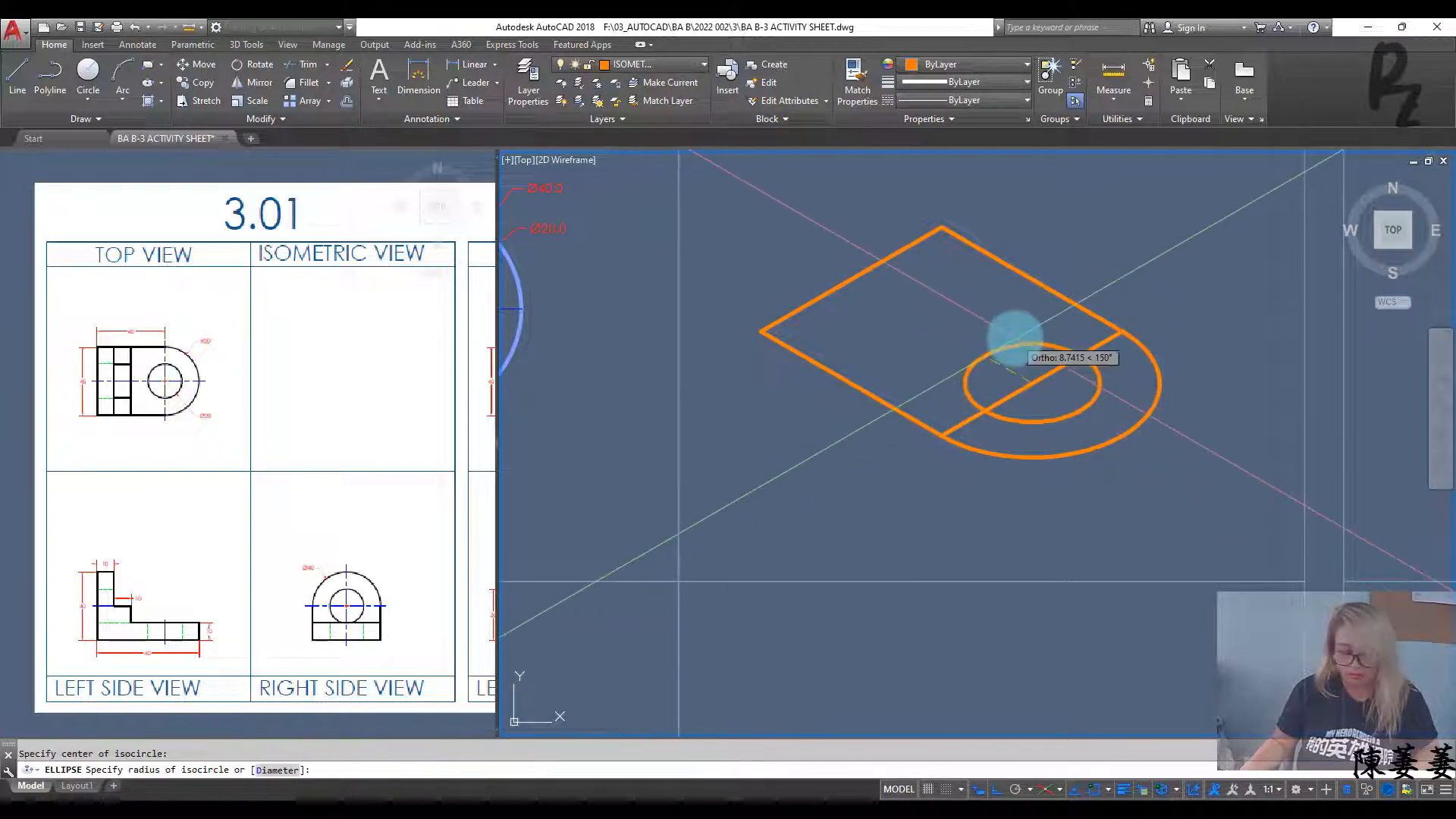
type("20")
key("Return")
key("Escape")
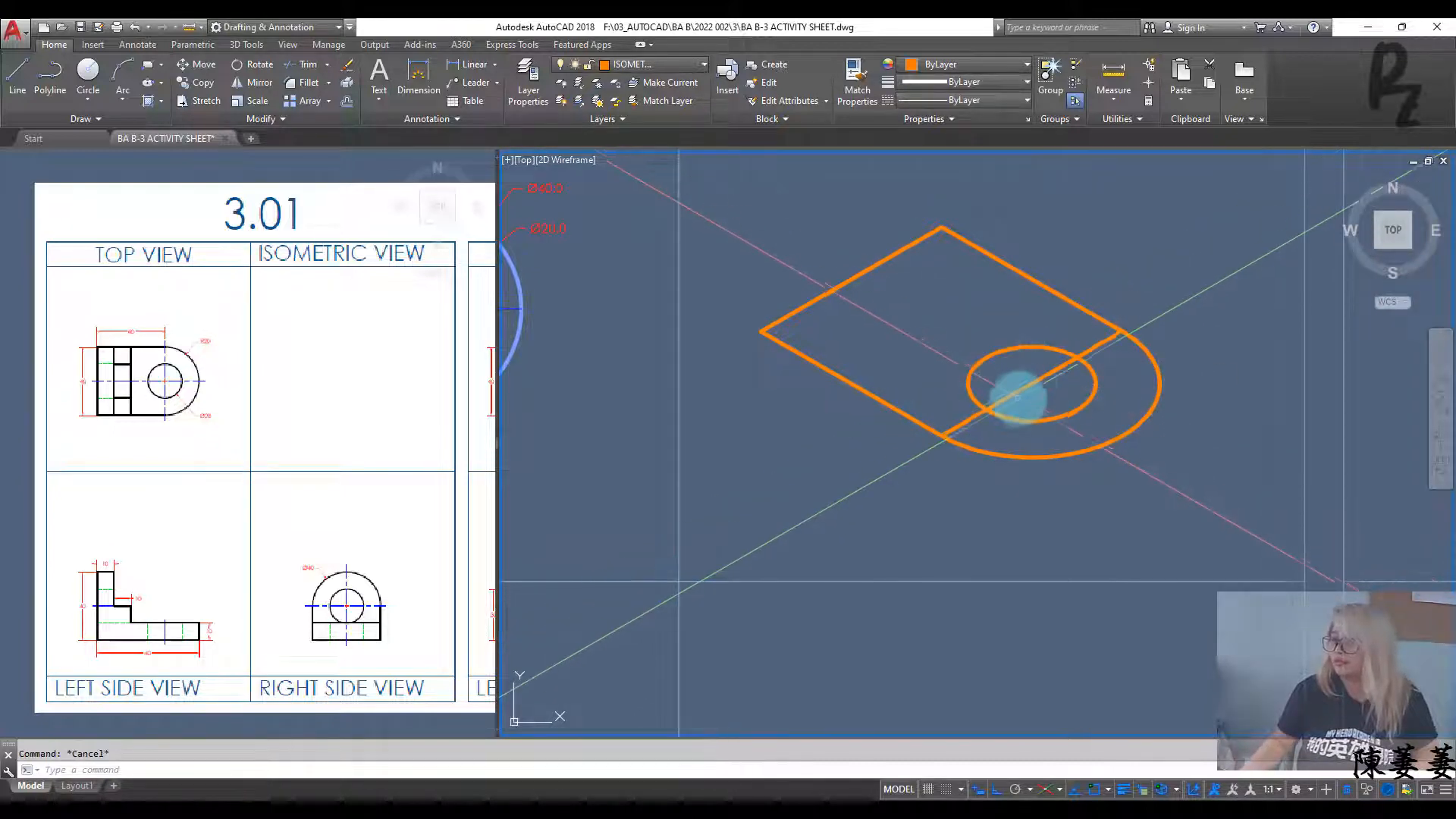
Step: Delete the straight edge that crosses the hole between the square and the rounded end
left_click(1019, 399)
left_click(1012, 379)
key("Delete")
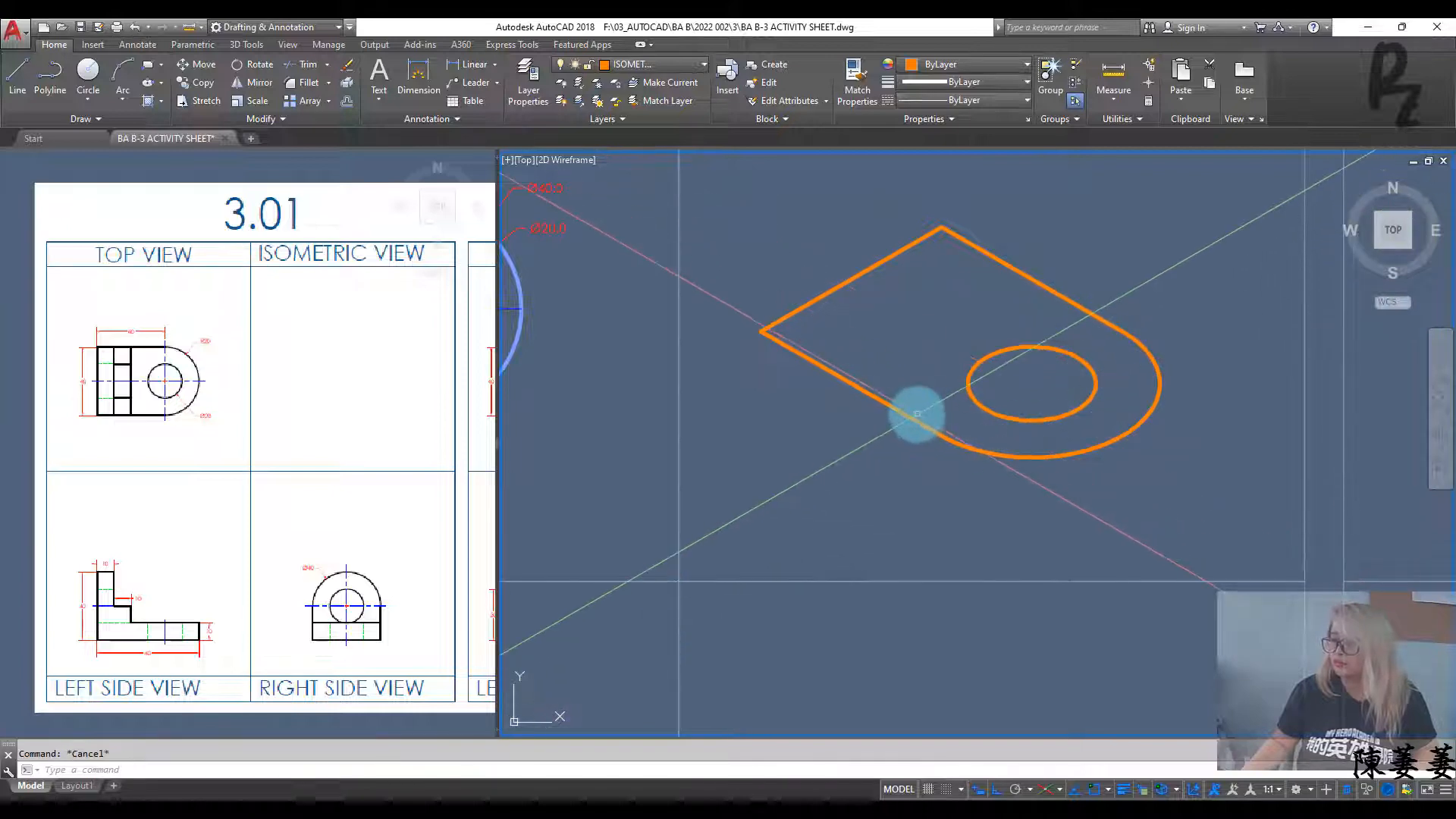
Step: Copy the rounded end arc and the front straight edge 10 units straight down using the right isoplane
left_click(1150, 466)
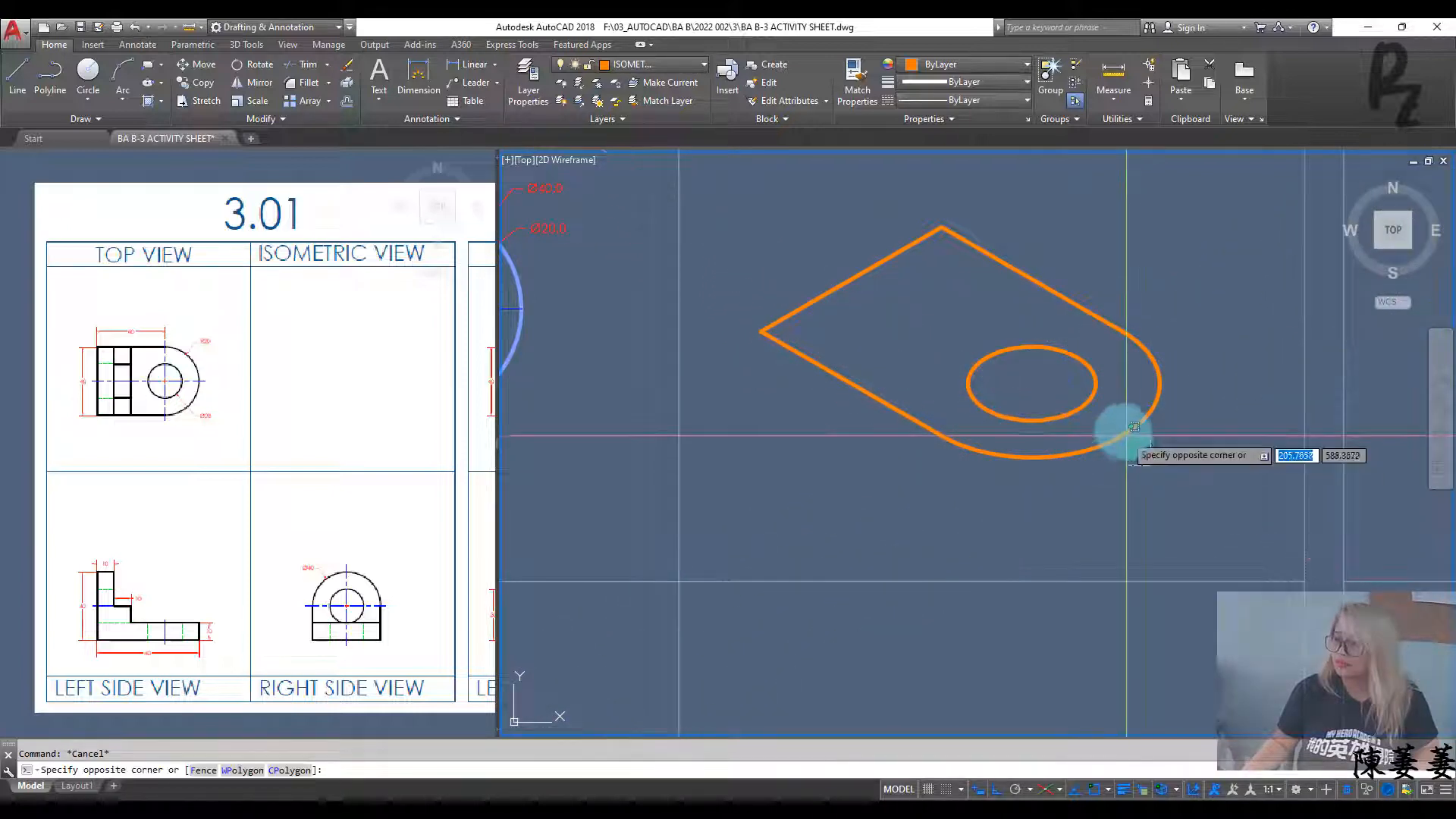
left_click(1120, 433)
left_click(871, 443)
left_click(825, 355)
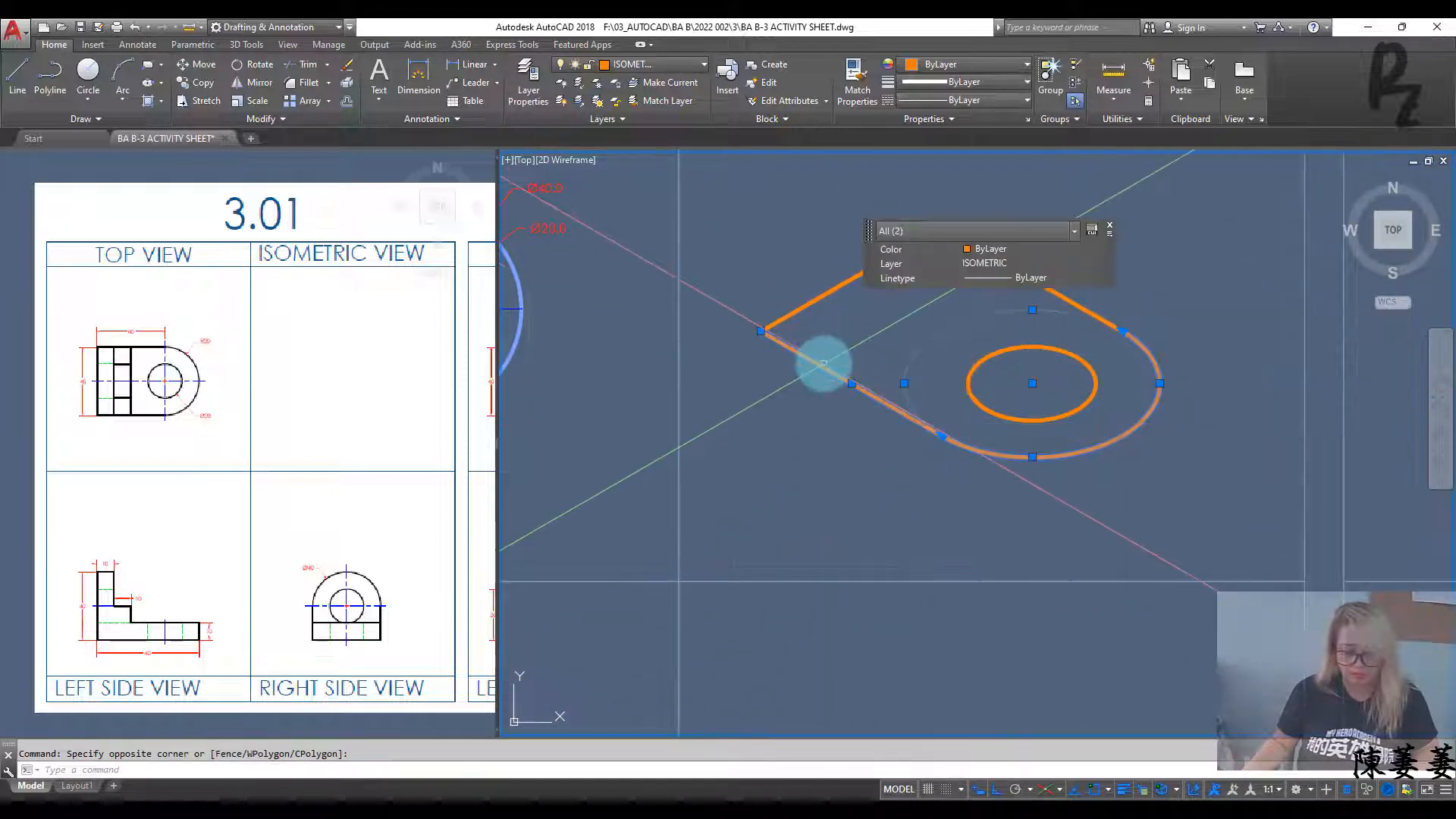
type("co")
key("Return")
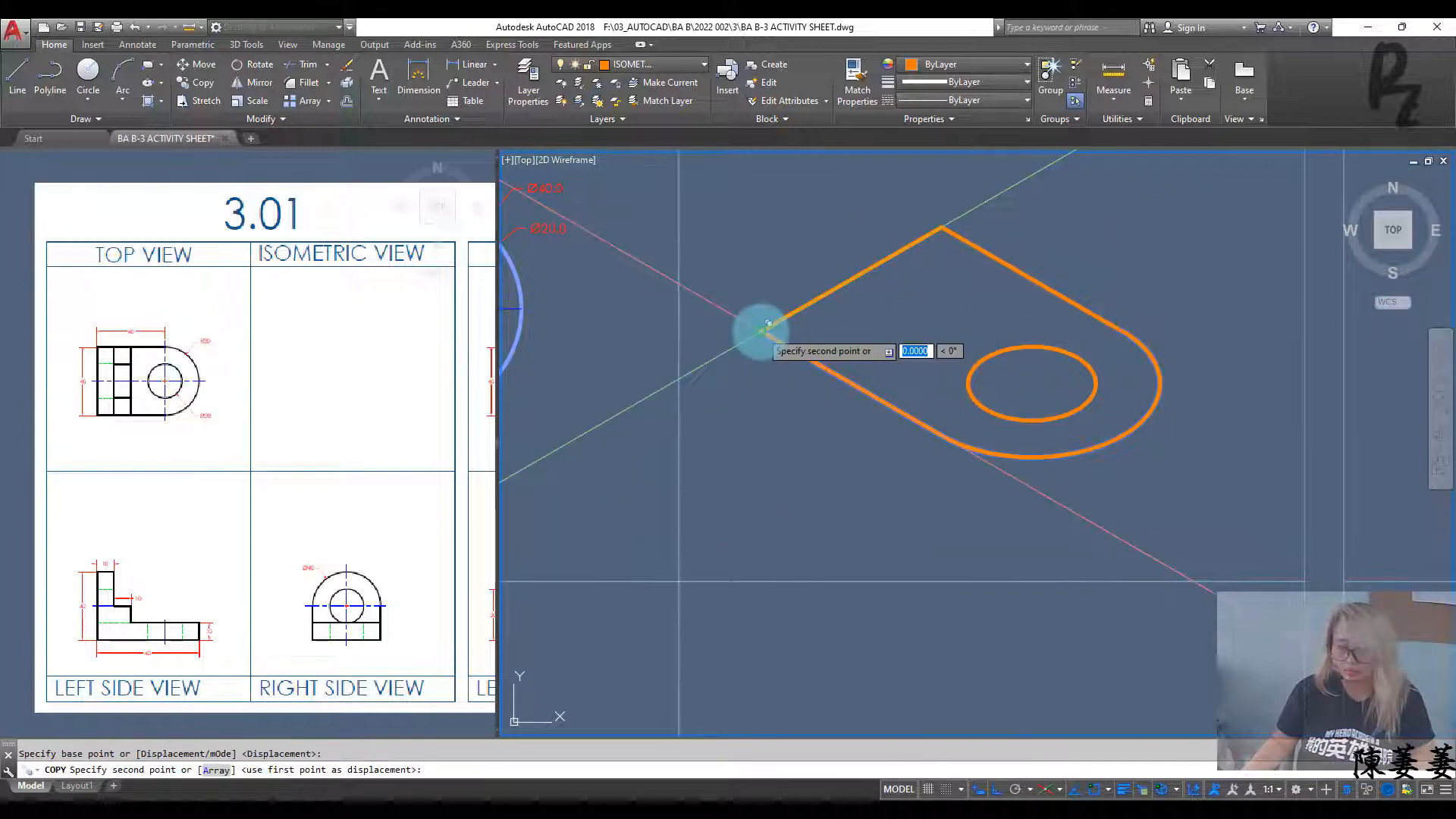
key("F5")
type("10")
key("Return")
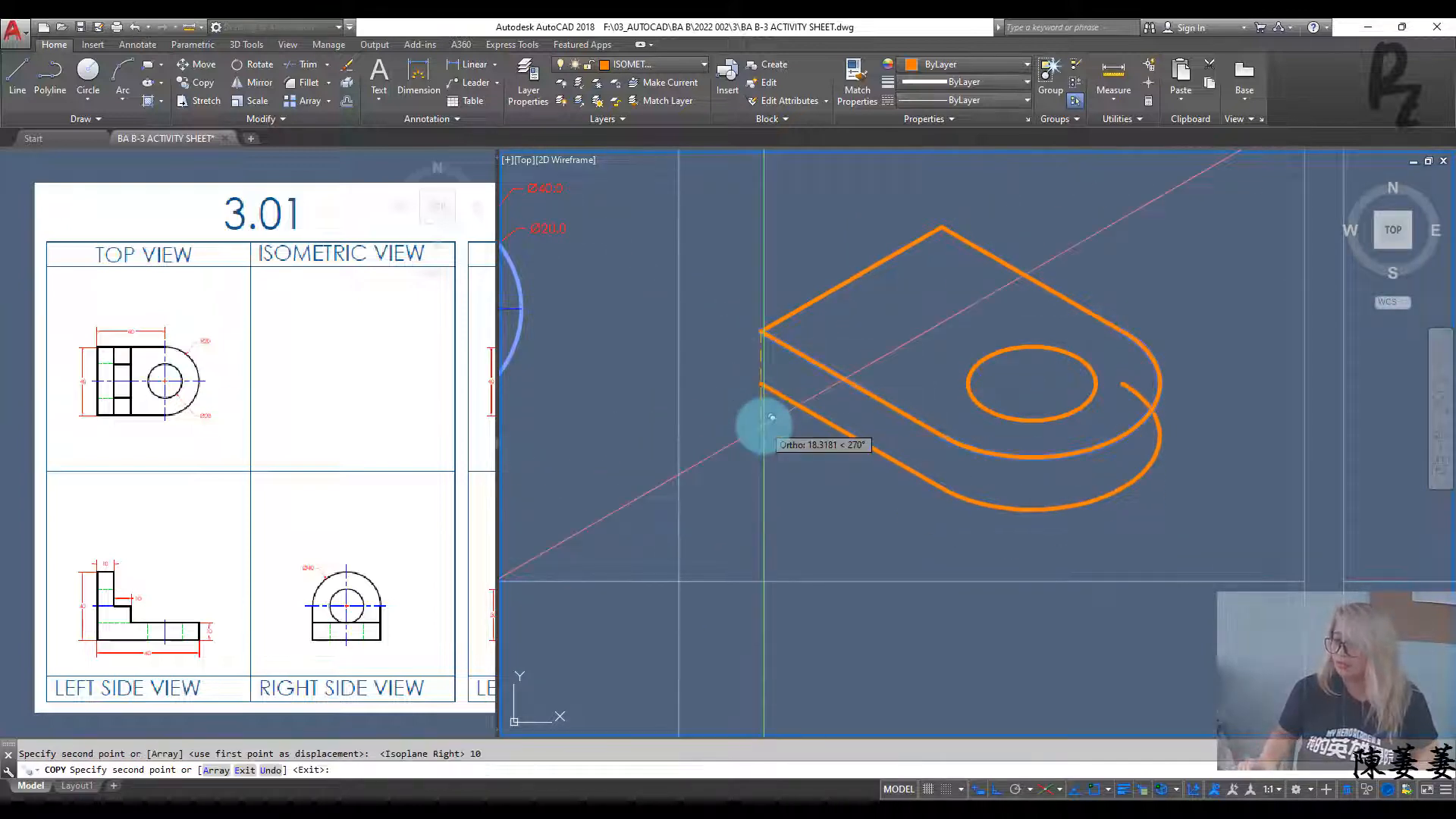
key("Escape")
Step: Draw a vertical line joining the outermost right points of the upper and lower arcs
type("l")
key("Return")
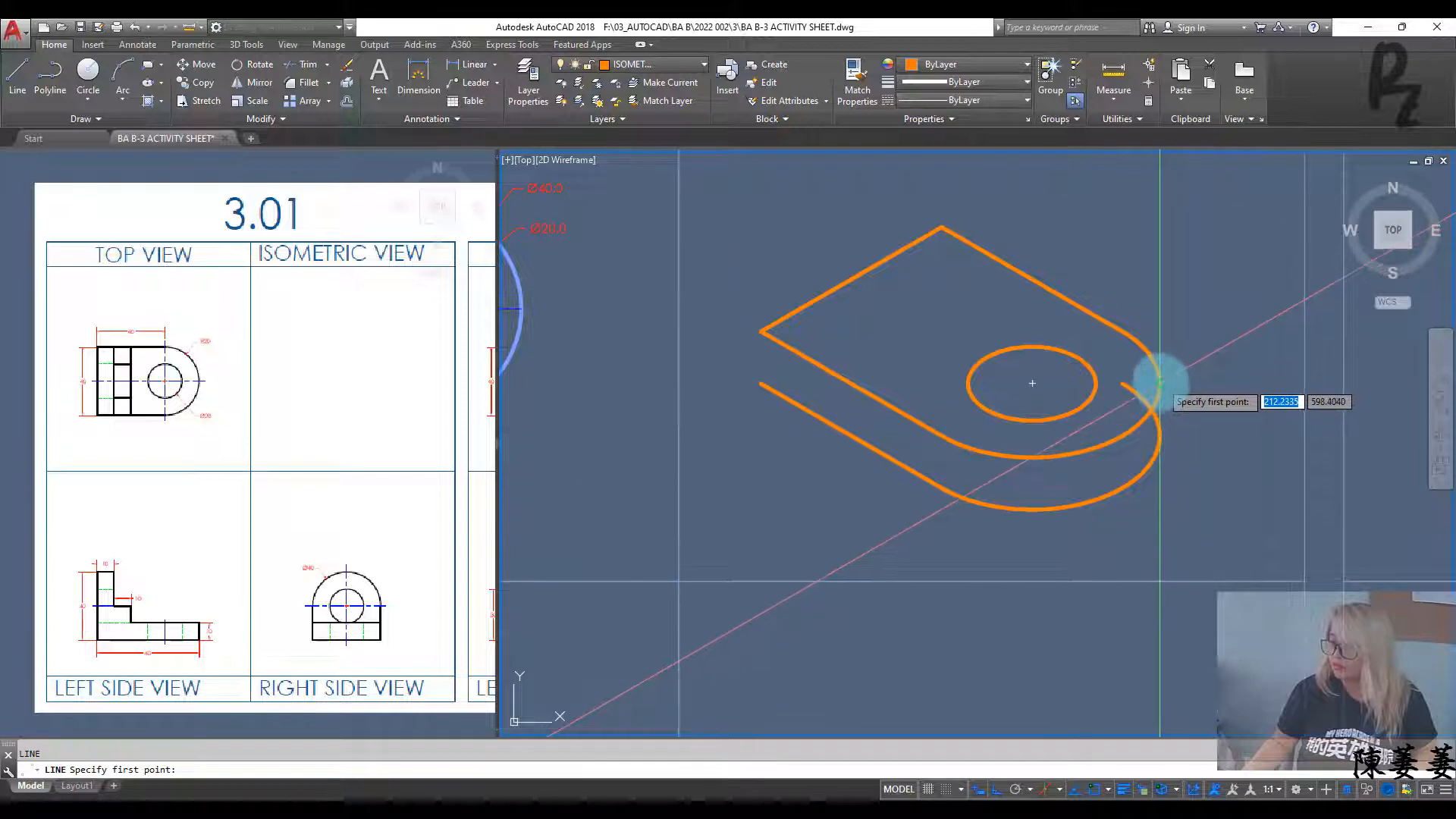
left_click(1159, 410)
key("Escape")
key("Escape")
Step: Trim the part of the lower arc that extends past the vertical edge behind the base's top face
scroll(1153, 428, "up", 3)
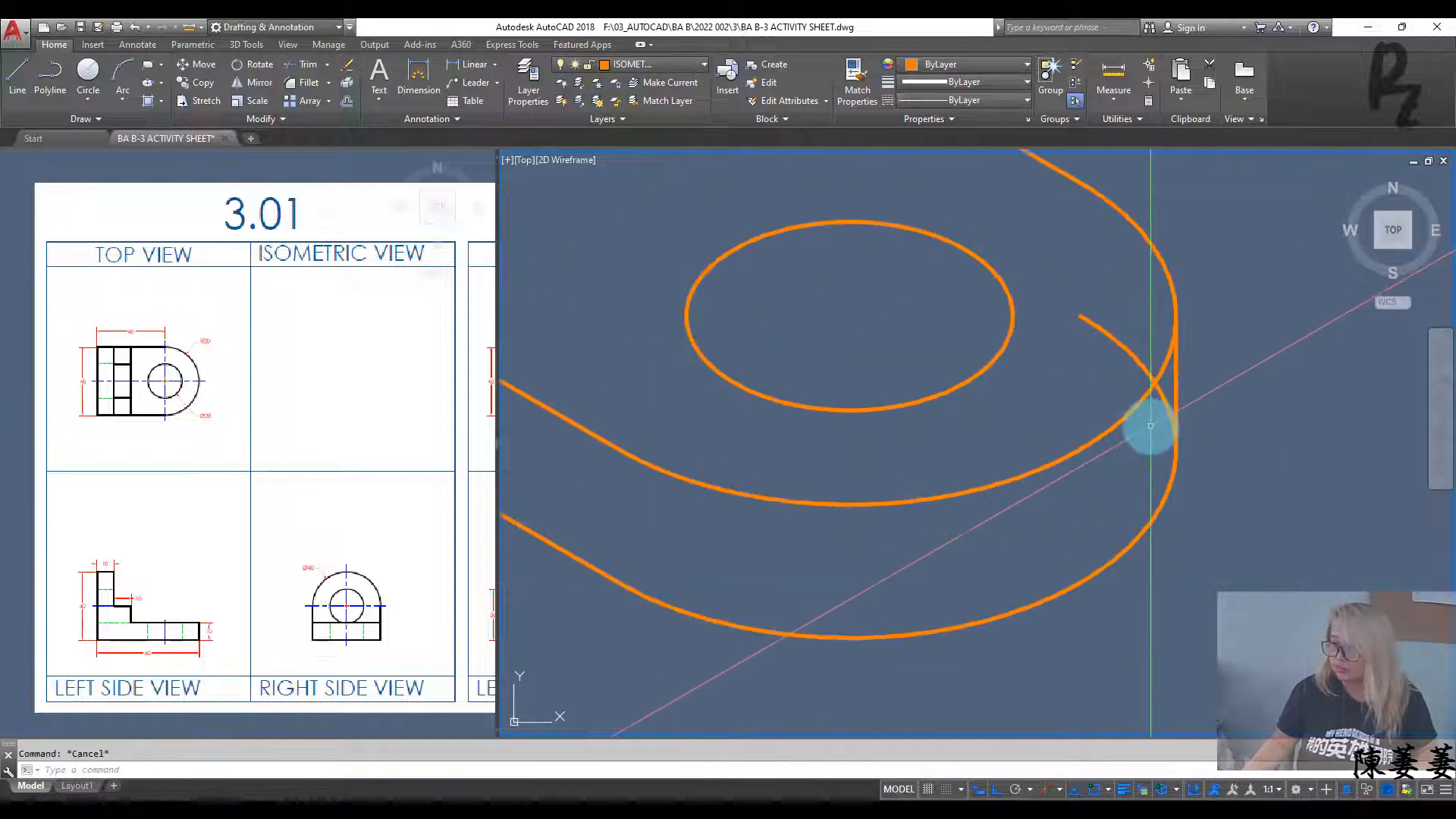
middle_click_drag(1144, 439, 1124, 465)
type("tr")
key("Return")
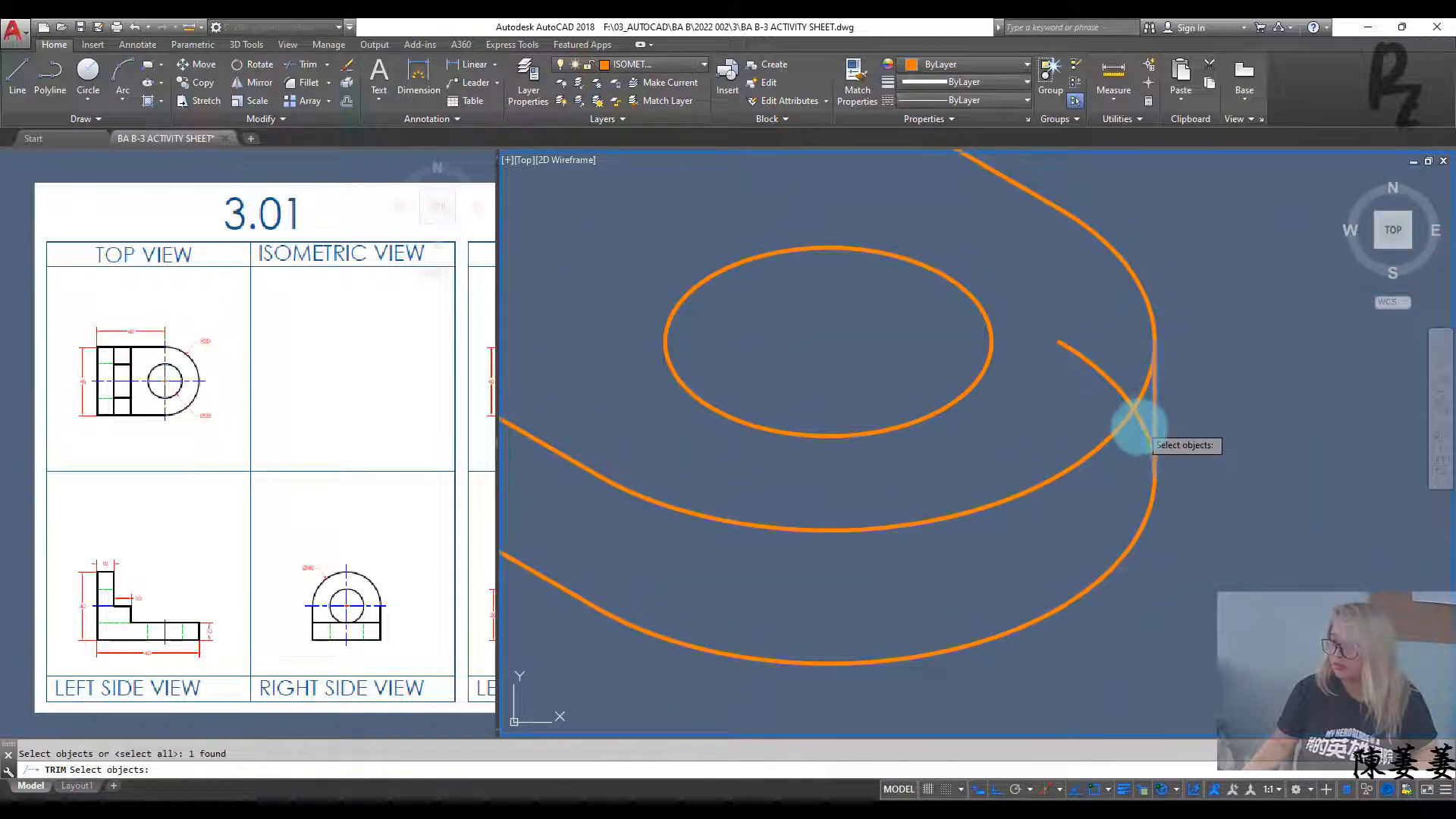
key("Escape")
scroll(1128, 426, "down", 3)
scroll(949, 481, "down", 2)
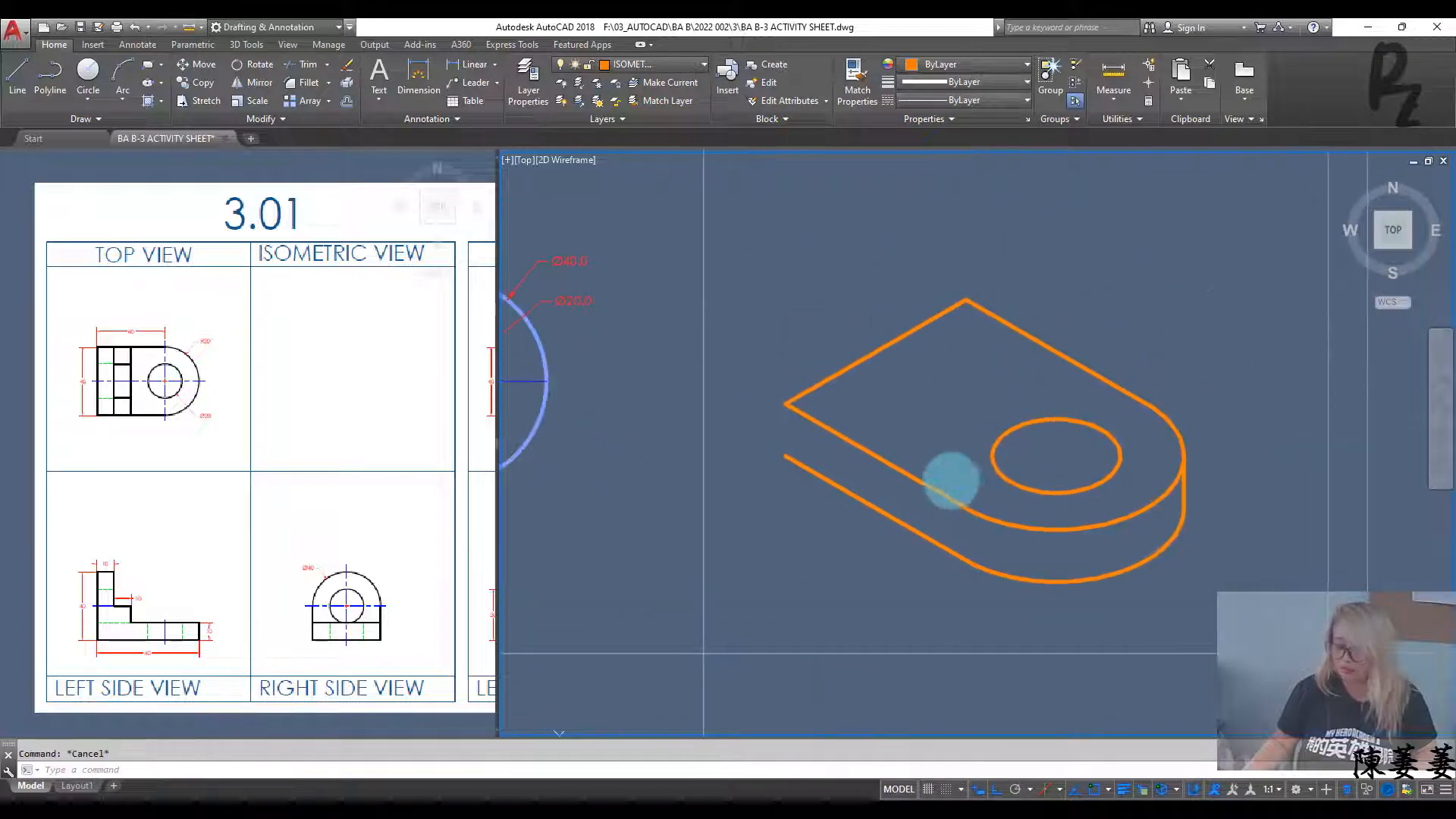
Step: Draw the vertical edge at the base's left corner, joining the lower outline to the top face
type("l")
key("Return")
left_click(789, 456)
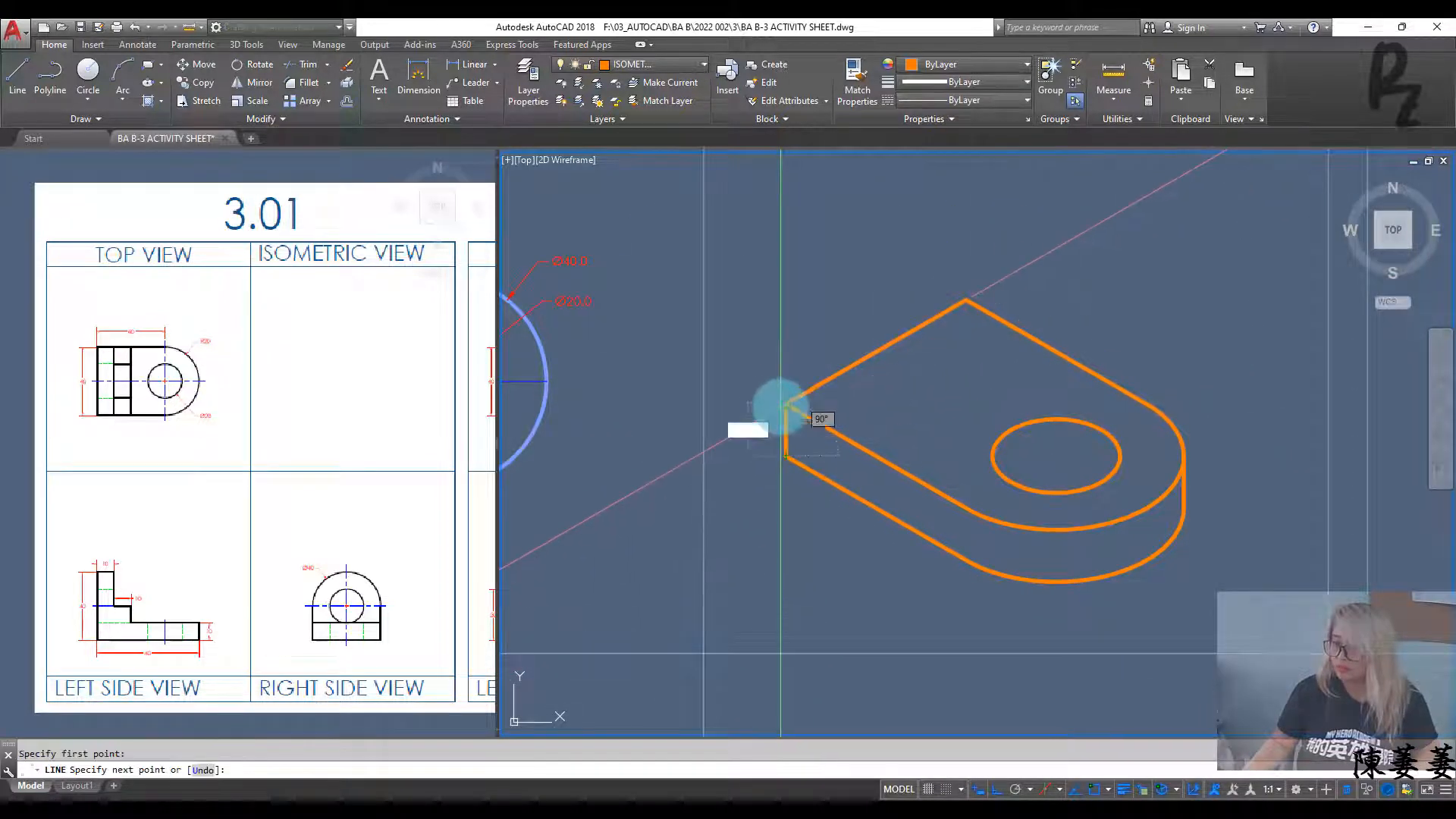
left_click(783, 407)
key("Escape")
key("Escape")
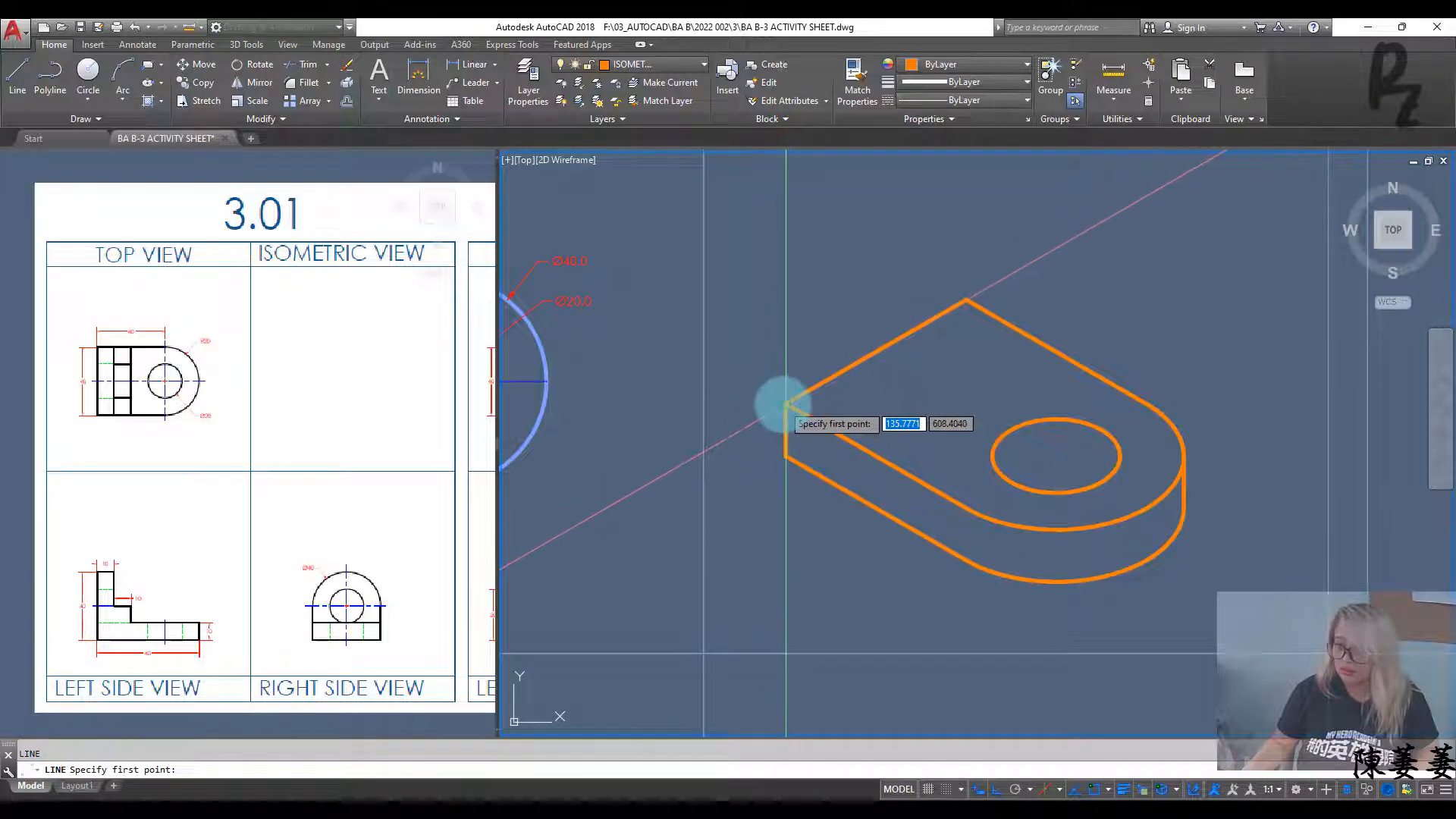
Step: Draw a 10-unit vertical line upward from the left corner of the base's top face
left_click(785, 404)
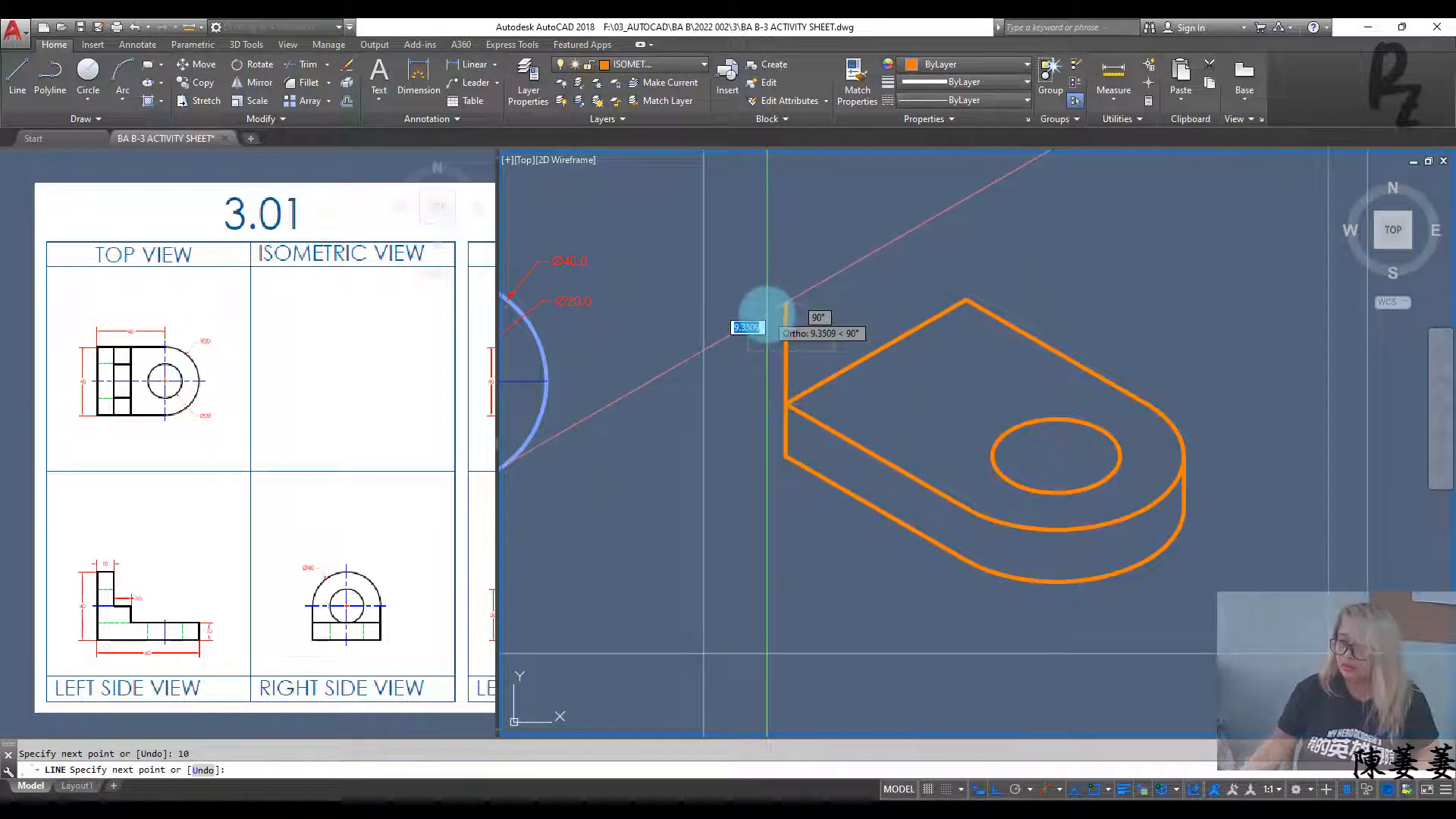
key("Escape")
left_click(845, 367)
left_click(823, 333)
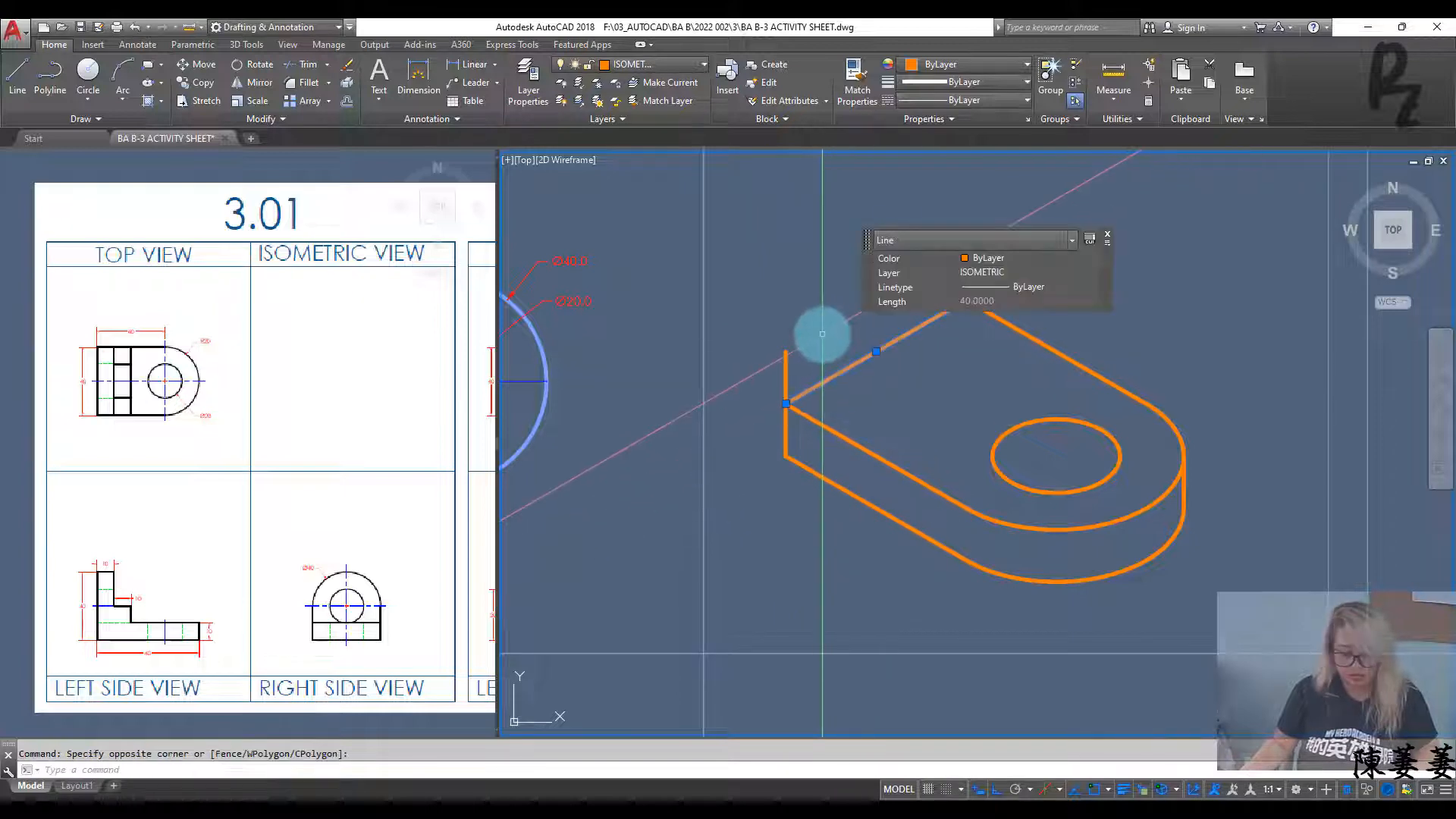
type("CO")
key("Return")
key("Escape")
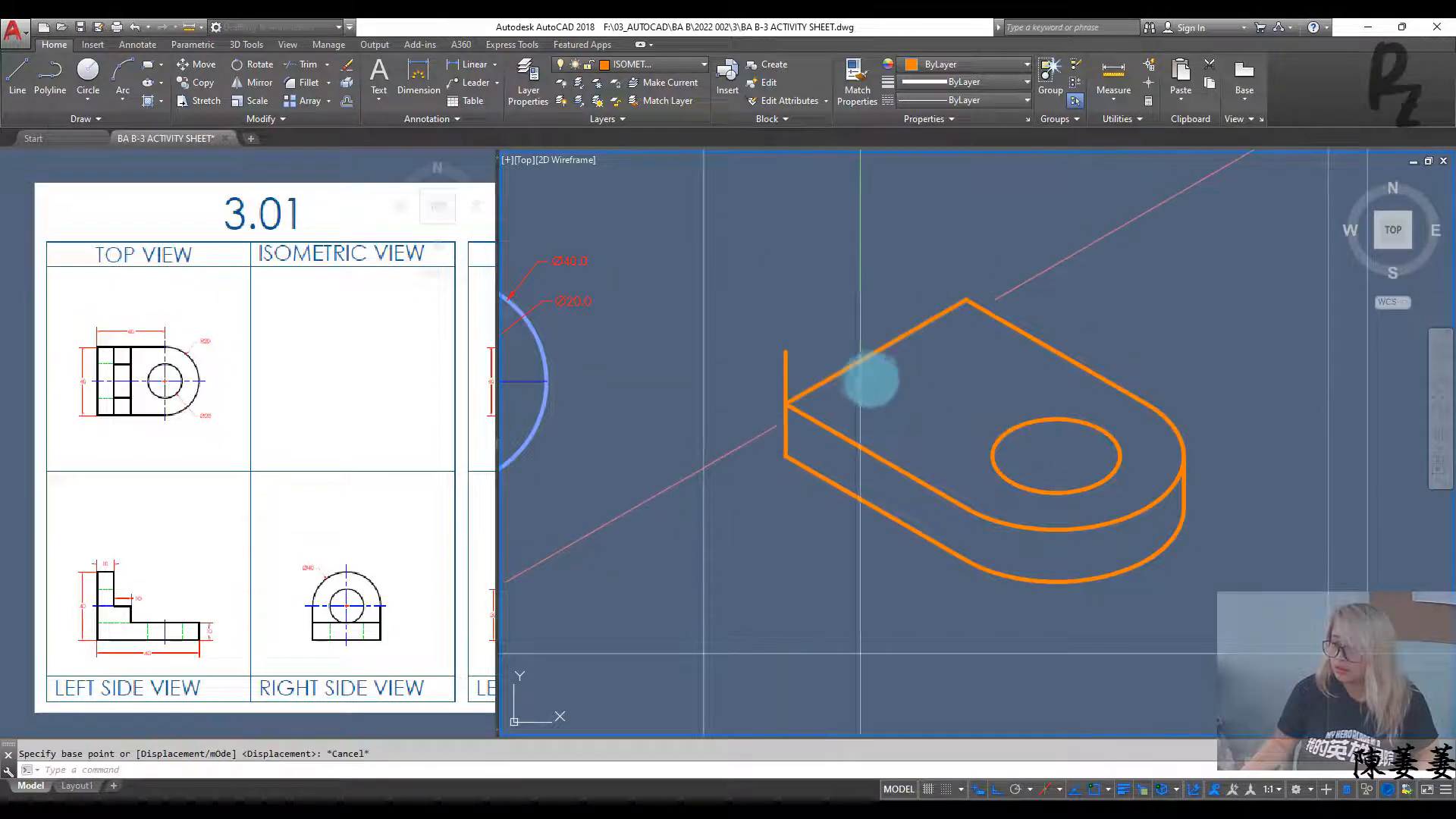
left_click(878, 379)
left_click(838, 330)
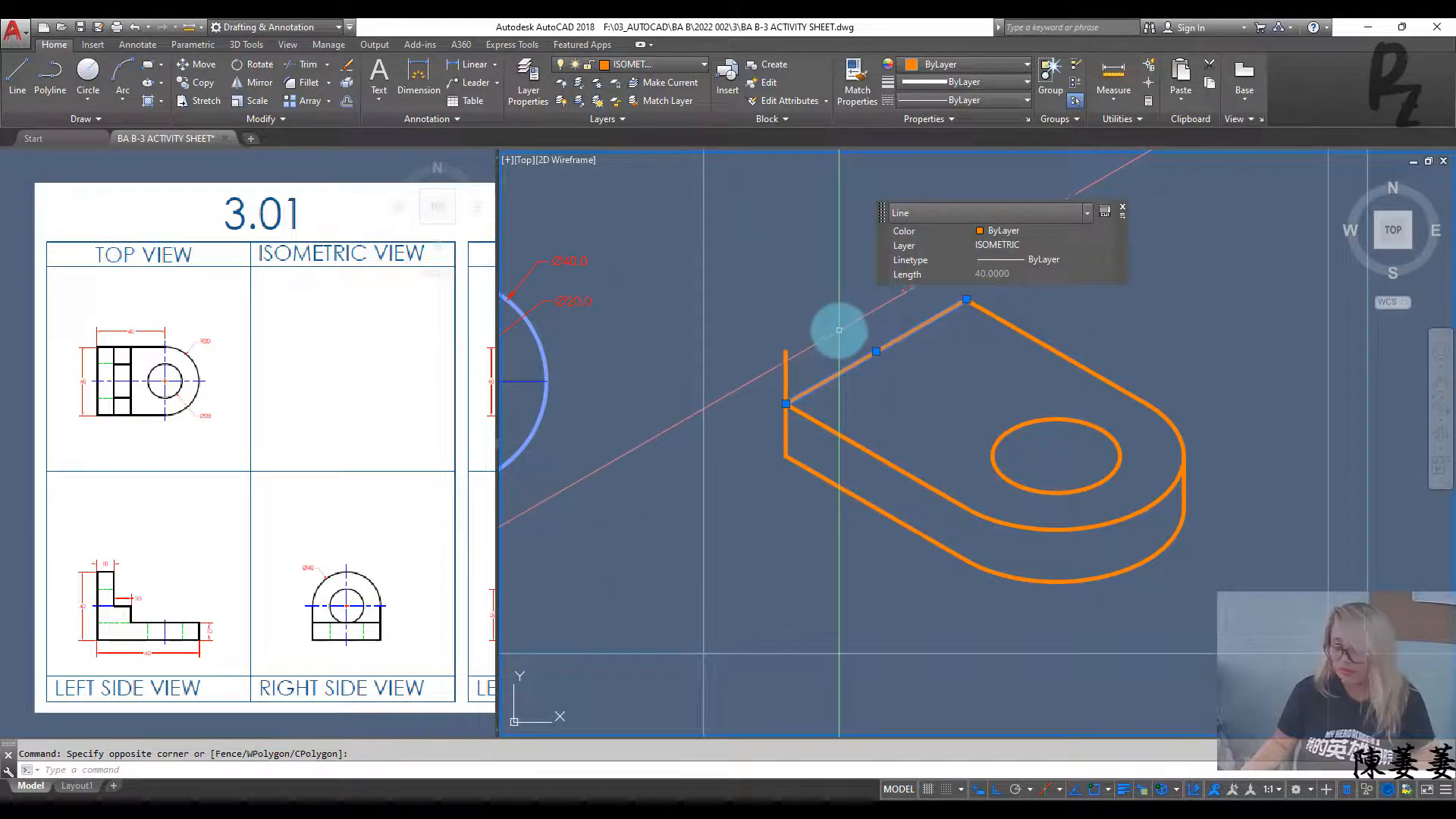
key("Escape")
Step: Copy the back-left edge of the base's top face up to the top of the 10-unit vertical line
left_click(868, 381)
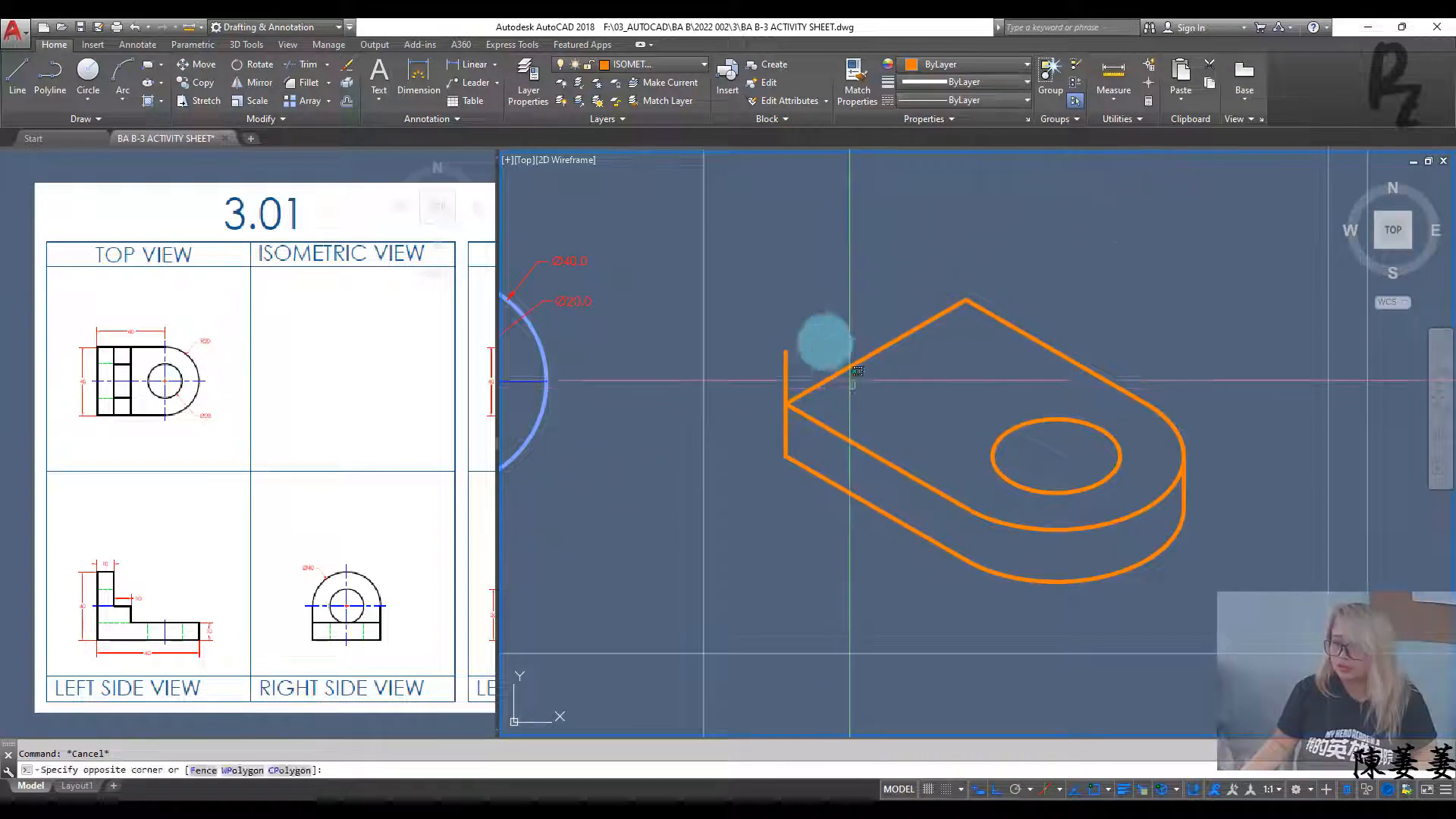
left_click(825, 342)
type("CO")
key("Return")
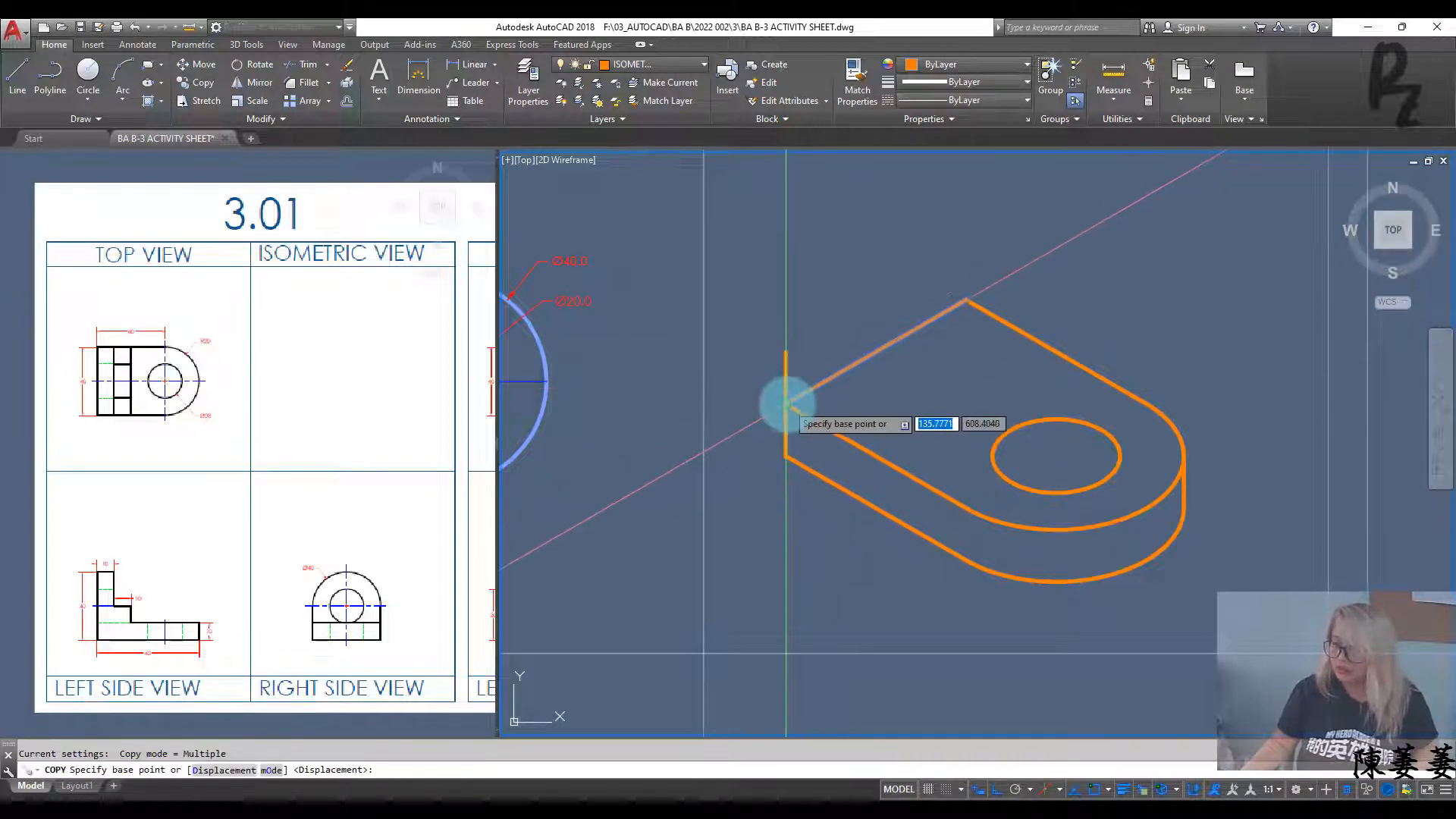
left_click(786, 403)
left_click(793, 344)
key("Escape")
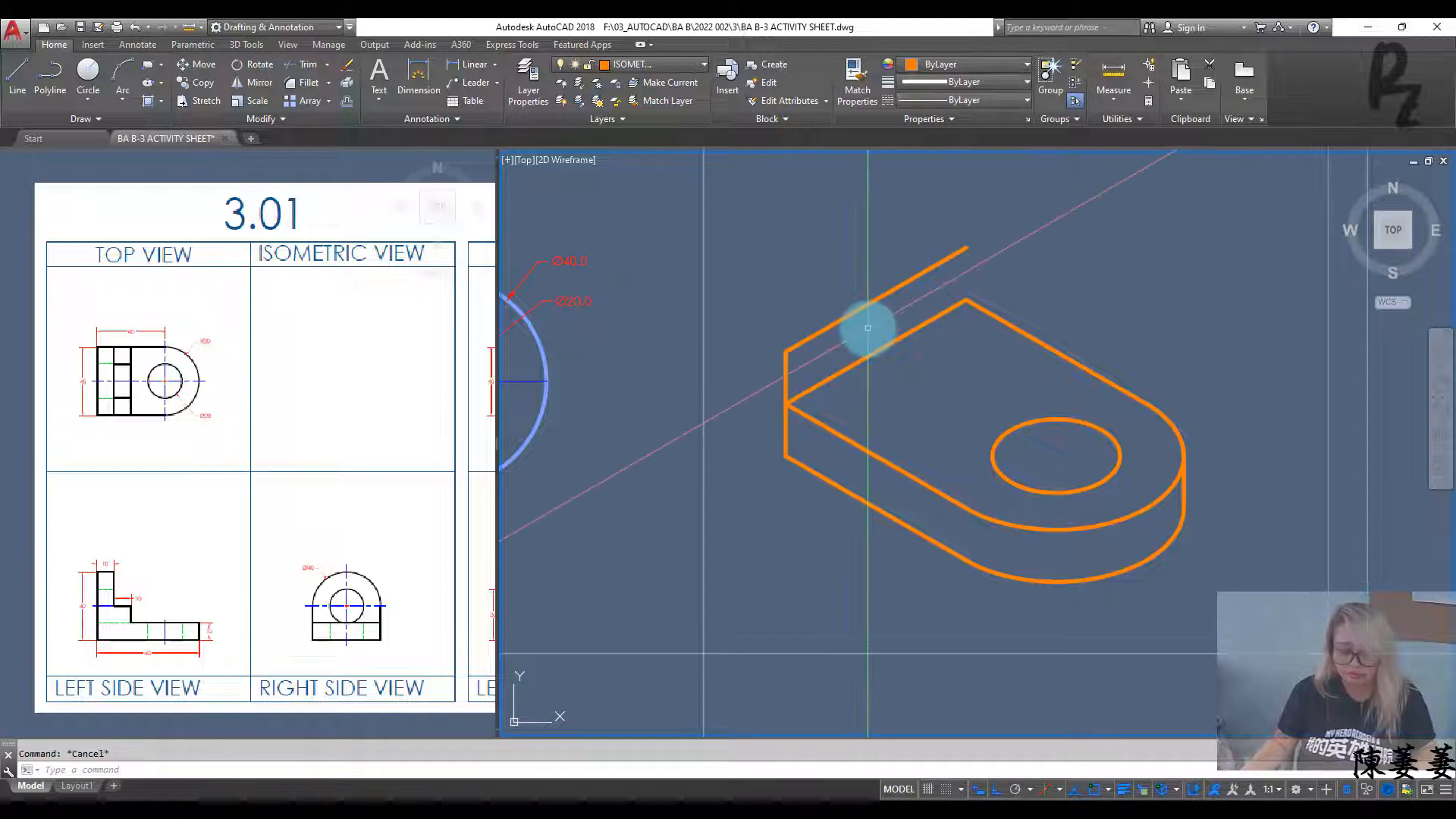
Step: Draw an isocircle centred on the copied edge's midpoint, with its radius reaching the edge's left end
type("EL")
key("Return")
type("I")
key("Return")
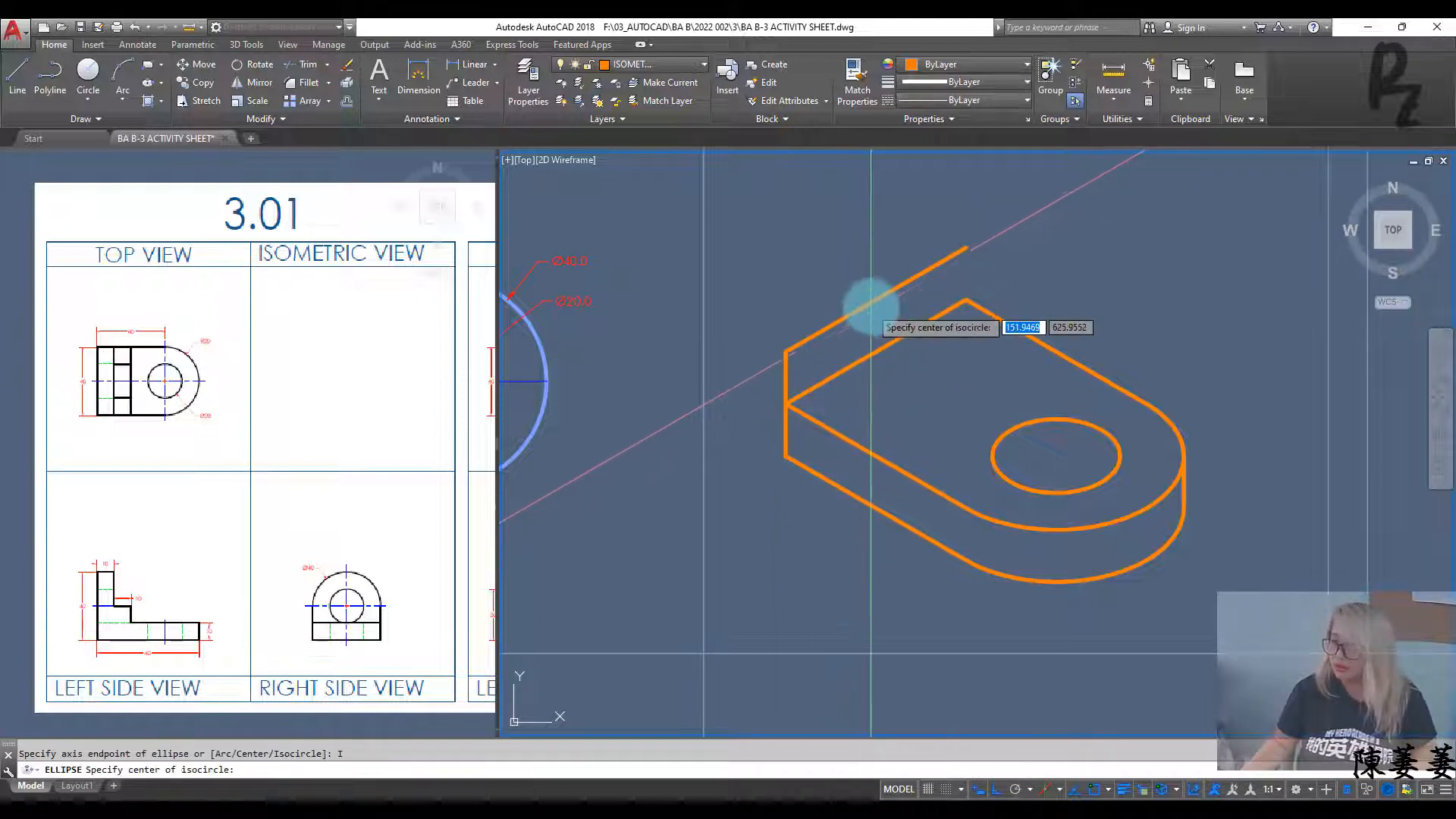
left_click(876, 300)
left_click(786, 351)
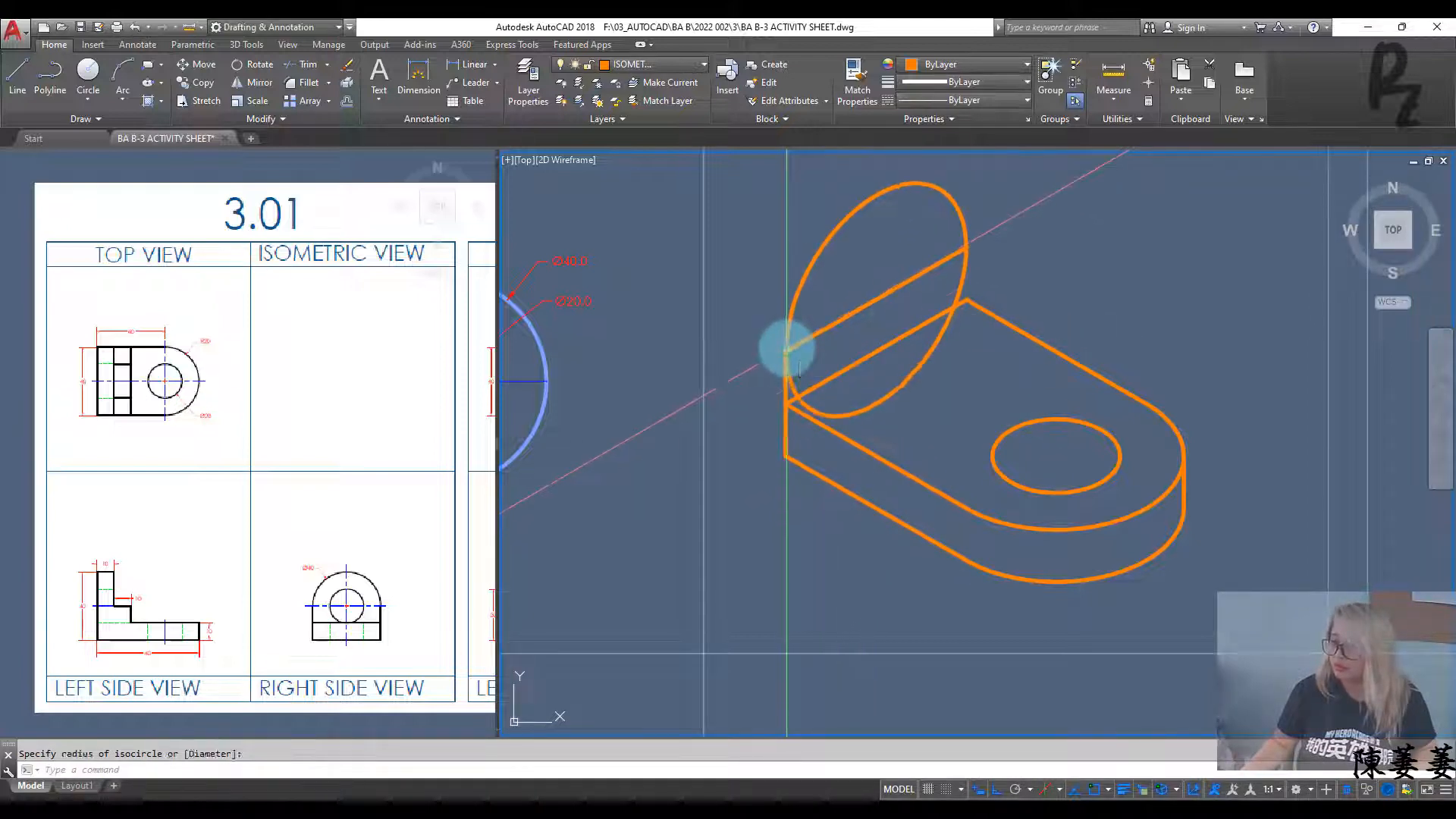
key("Escape")
Step: Copy the upright's 10-unit vertical edge to the opposite end of the raised line, above the base's back corner
middle_click_drag(894, 332, 894, 387)
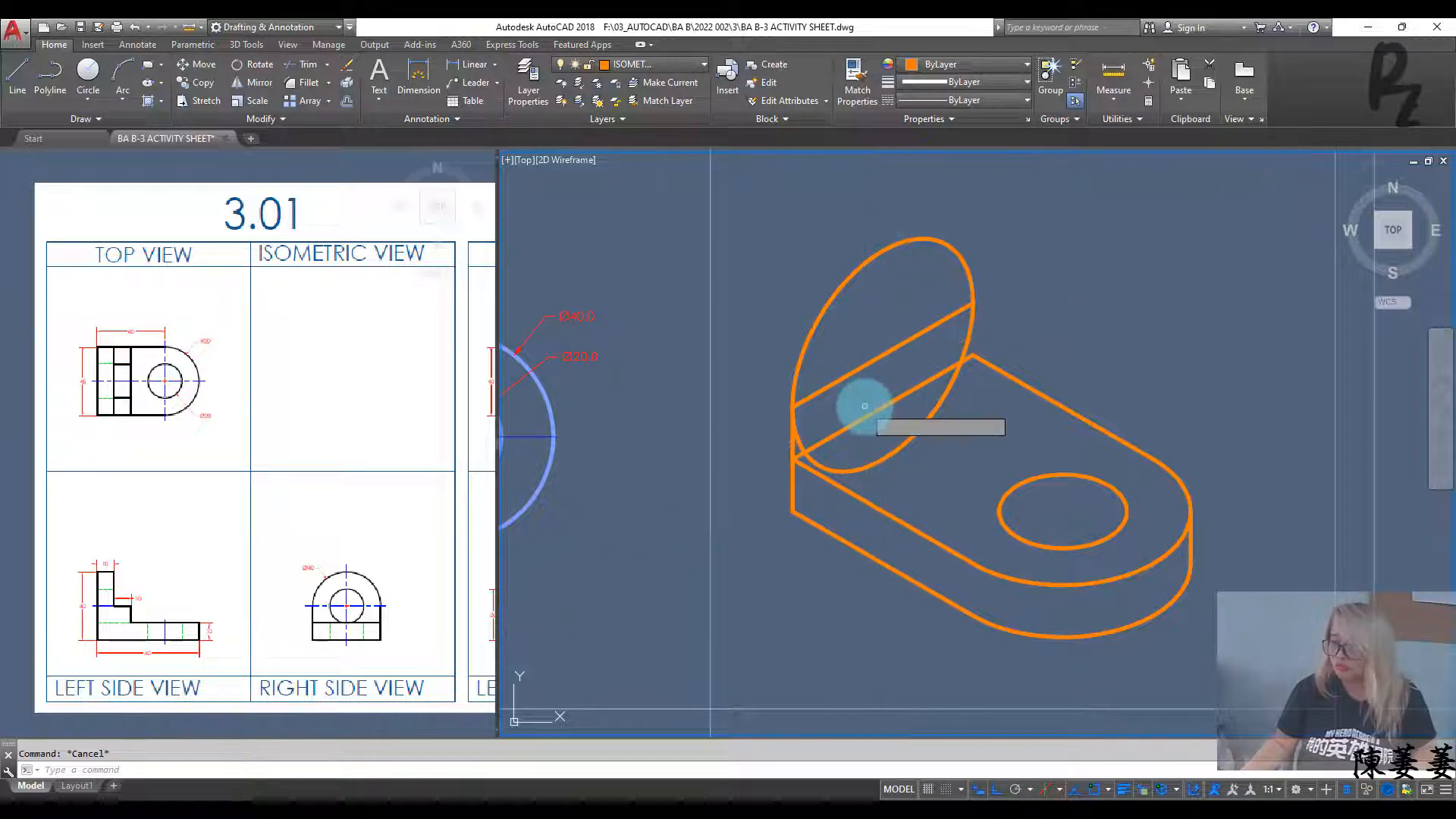
key("Escape")
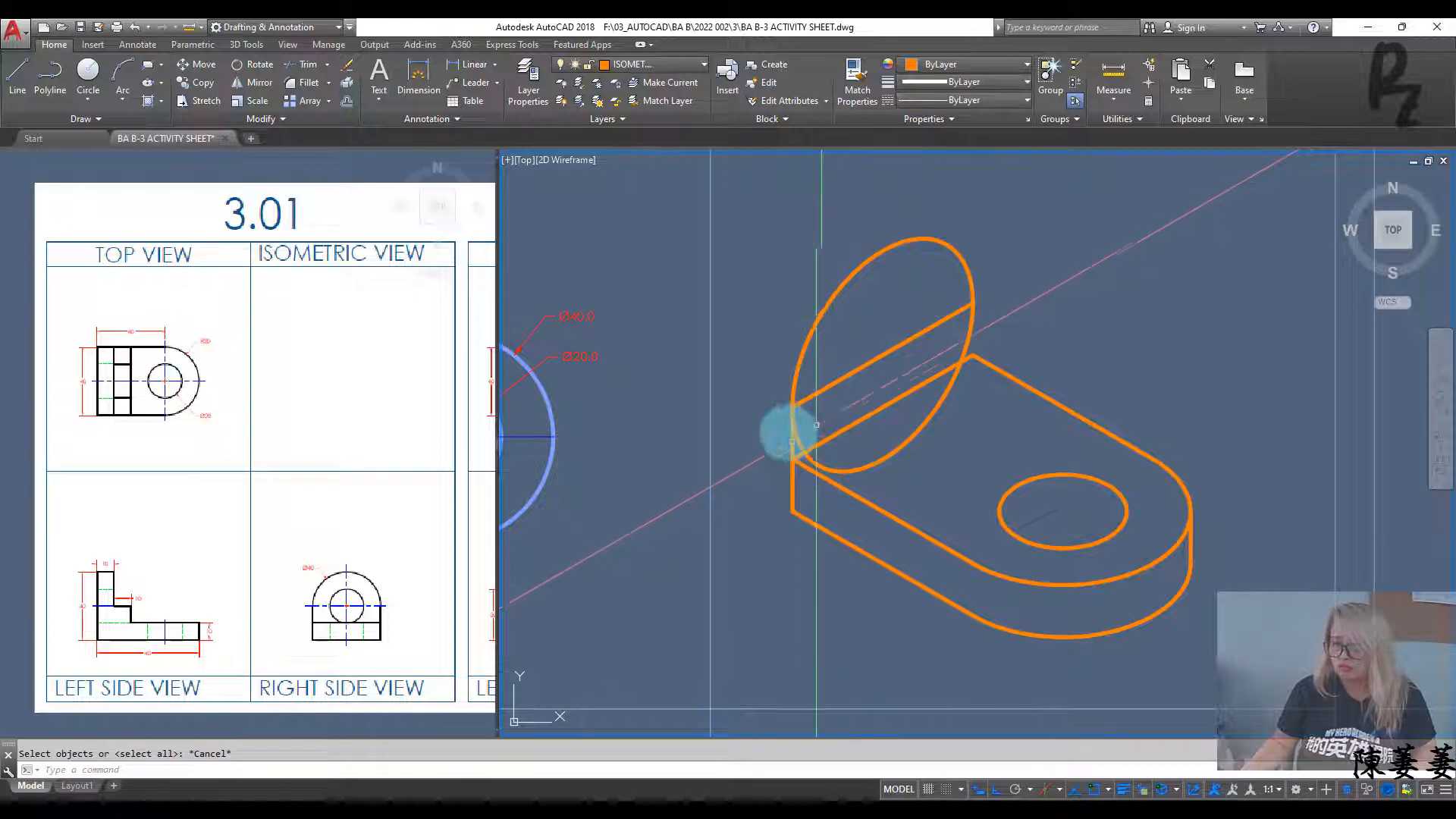
left_click(792, 442)
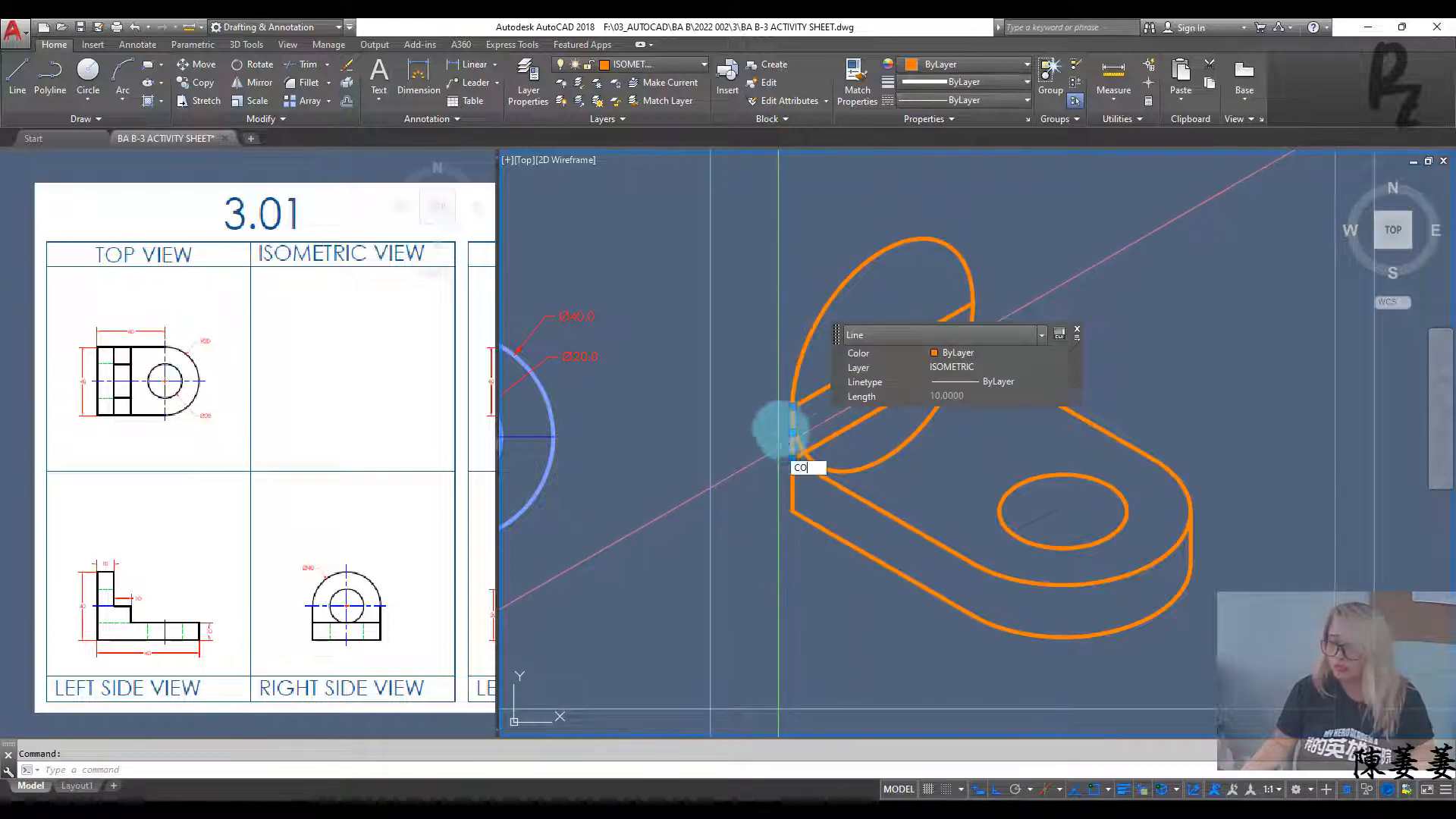
key("Return")
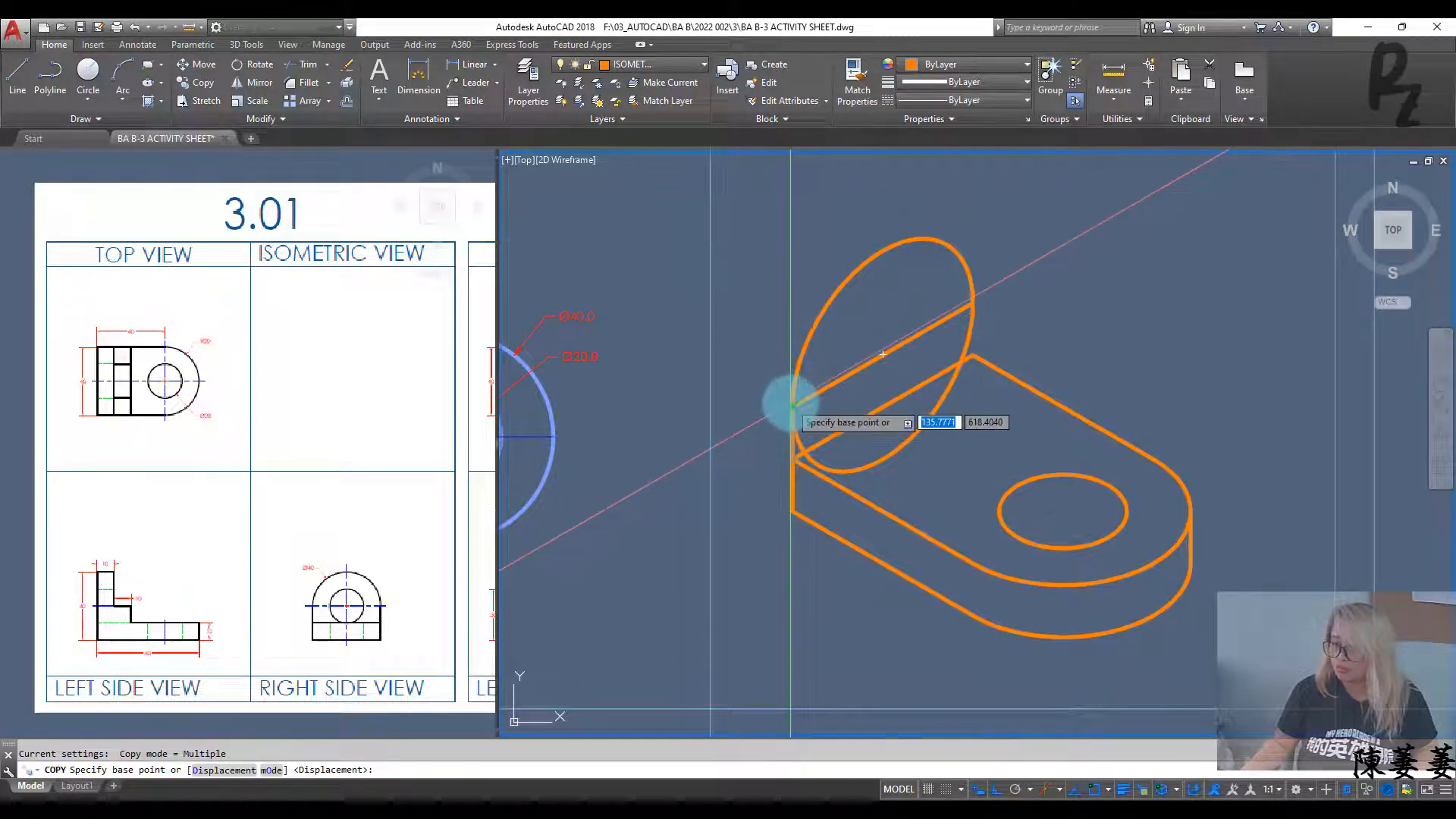
left_click(792, 406)
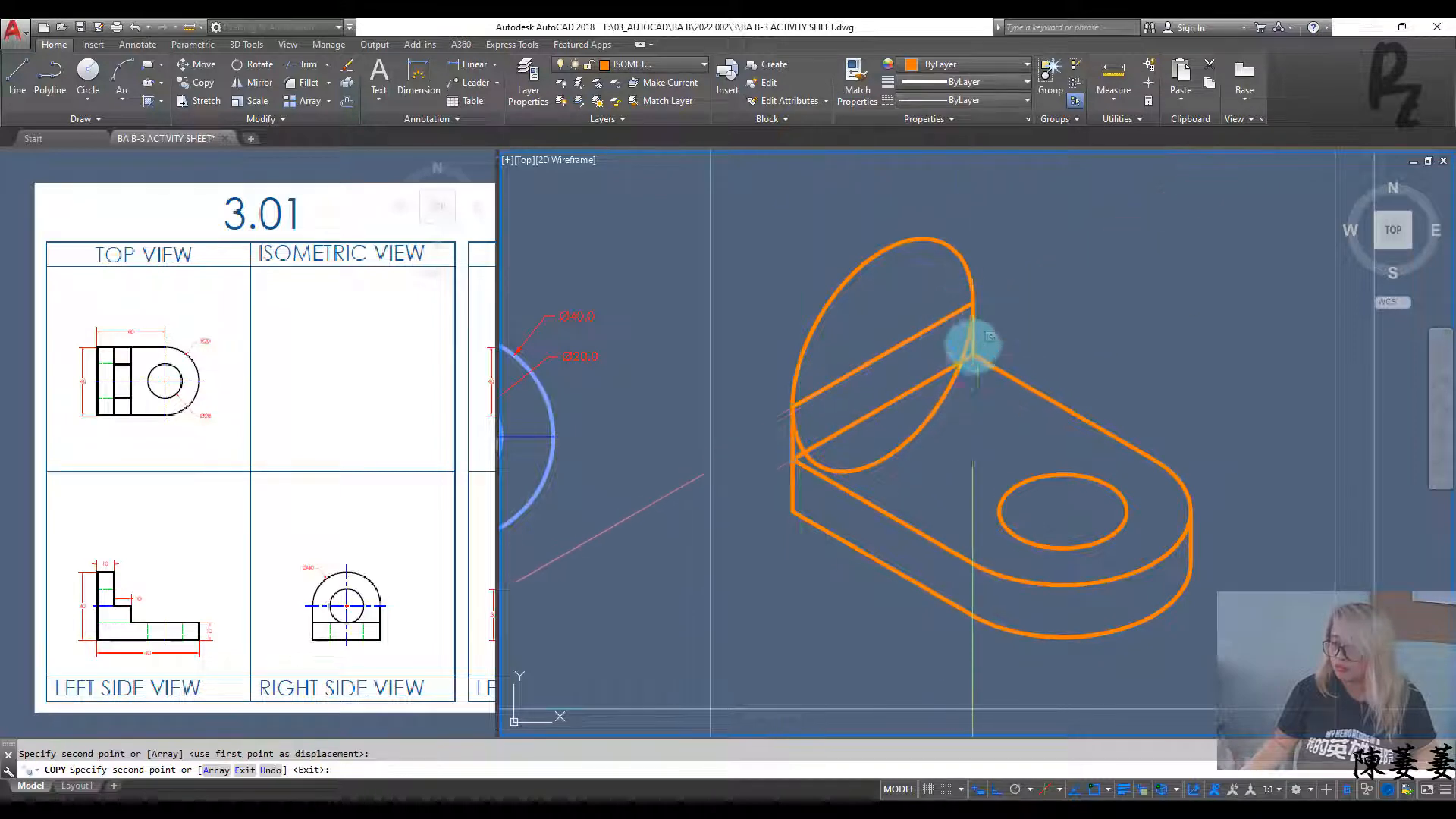
key("Escape")
Step: Trim the lower half of the large isocircle, using the raised line across it as the cutting edge
type("tr")
key("Return")
left_click(916, 355)
left_click(884, 304)
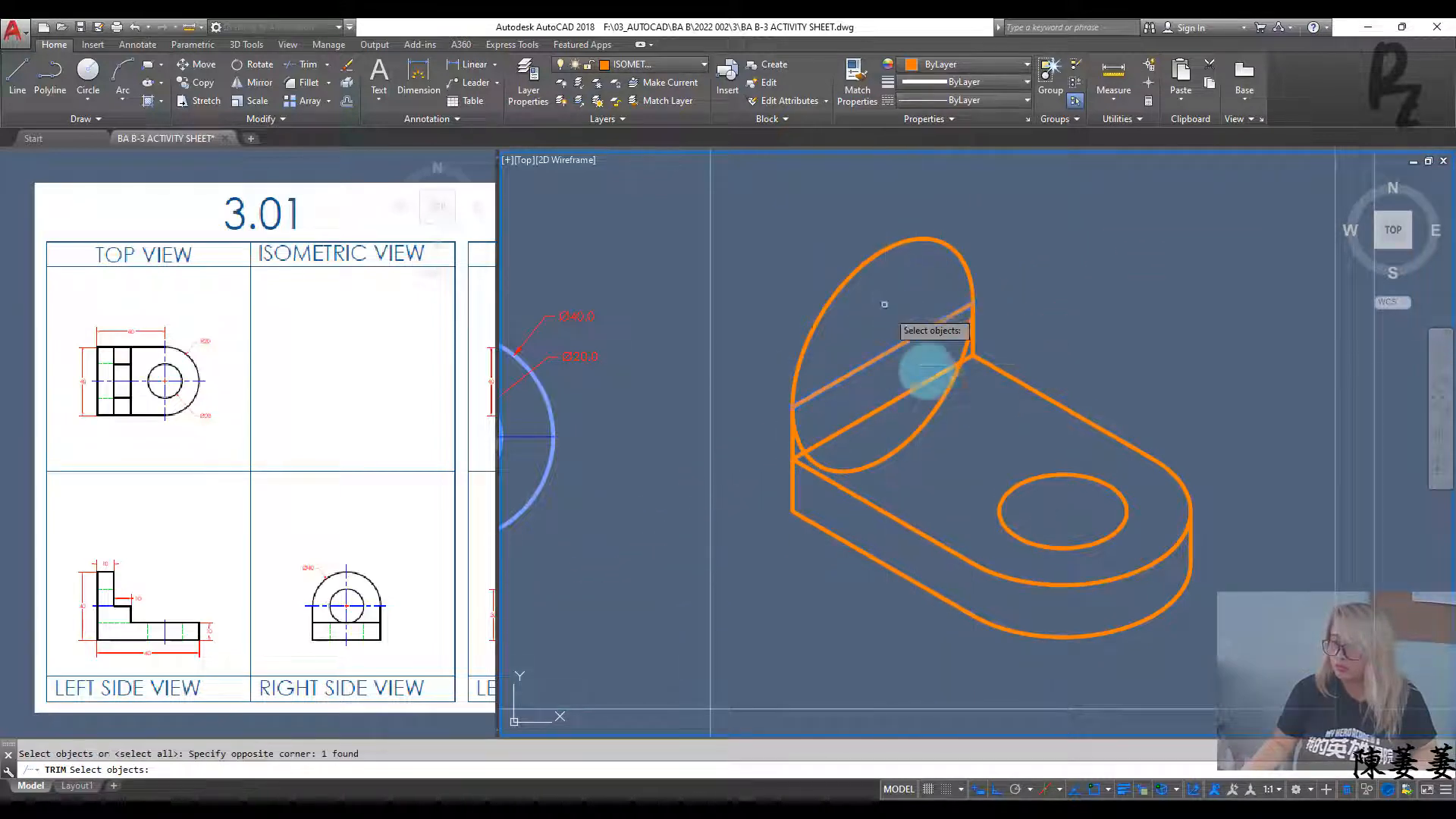
right_click(928, 411)
left_click(932, 411)
key("Escape")
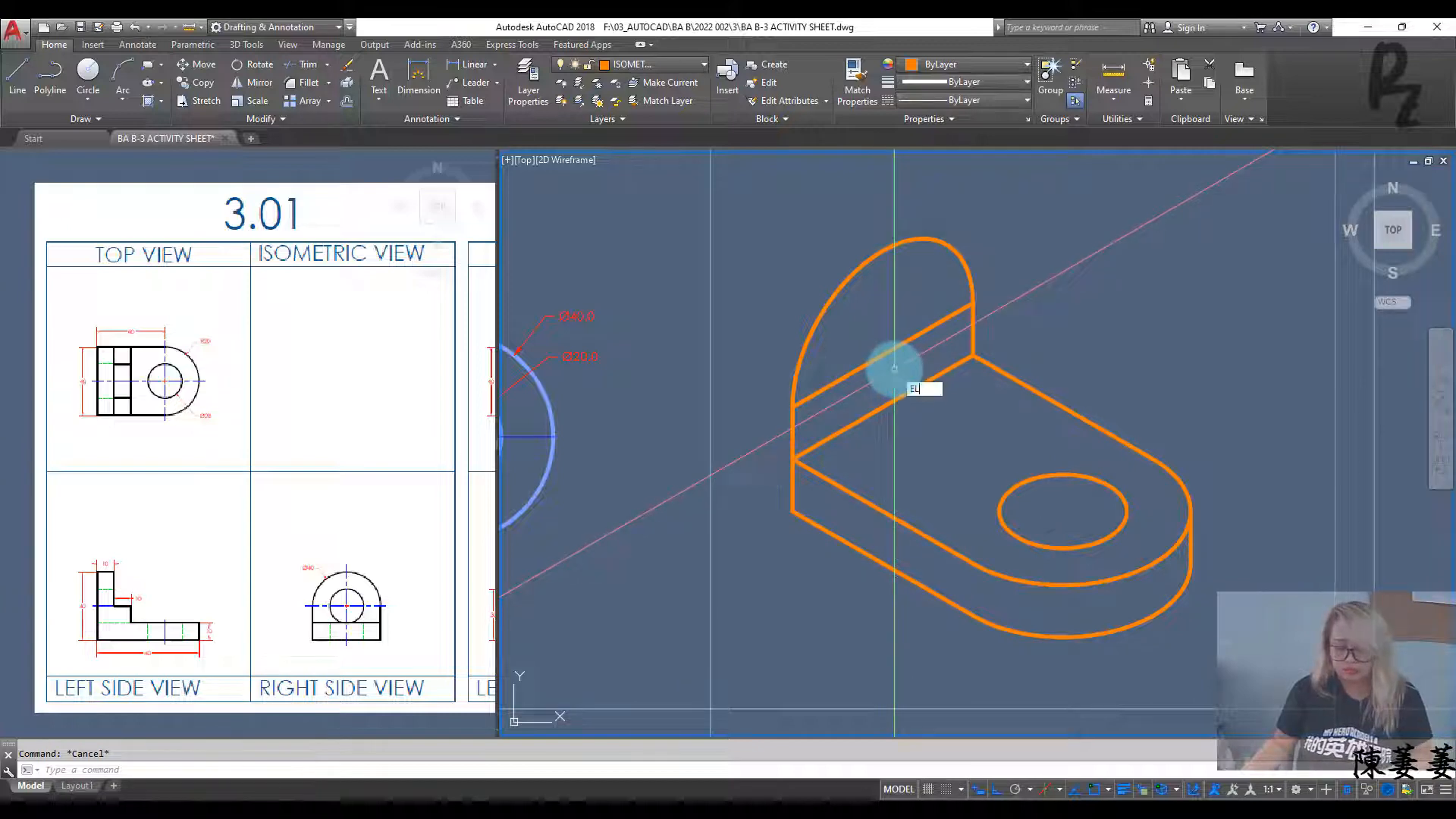
Step: Draw a 20-unit diameter isocircle for the upright's hole, centred on the midpoint of the raised line
key("Return")
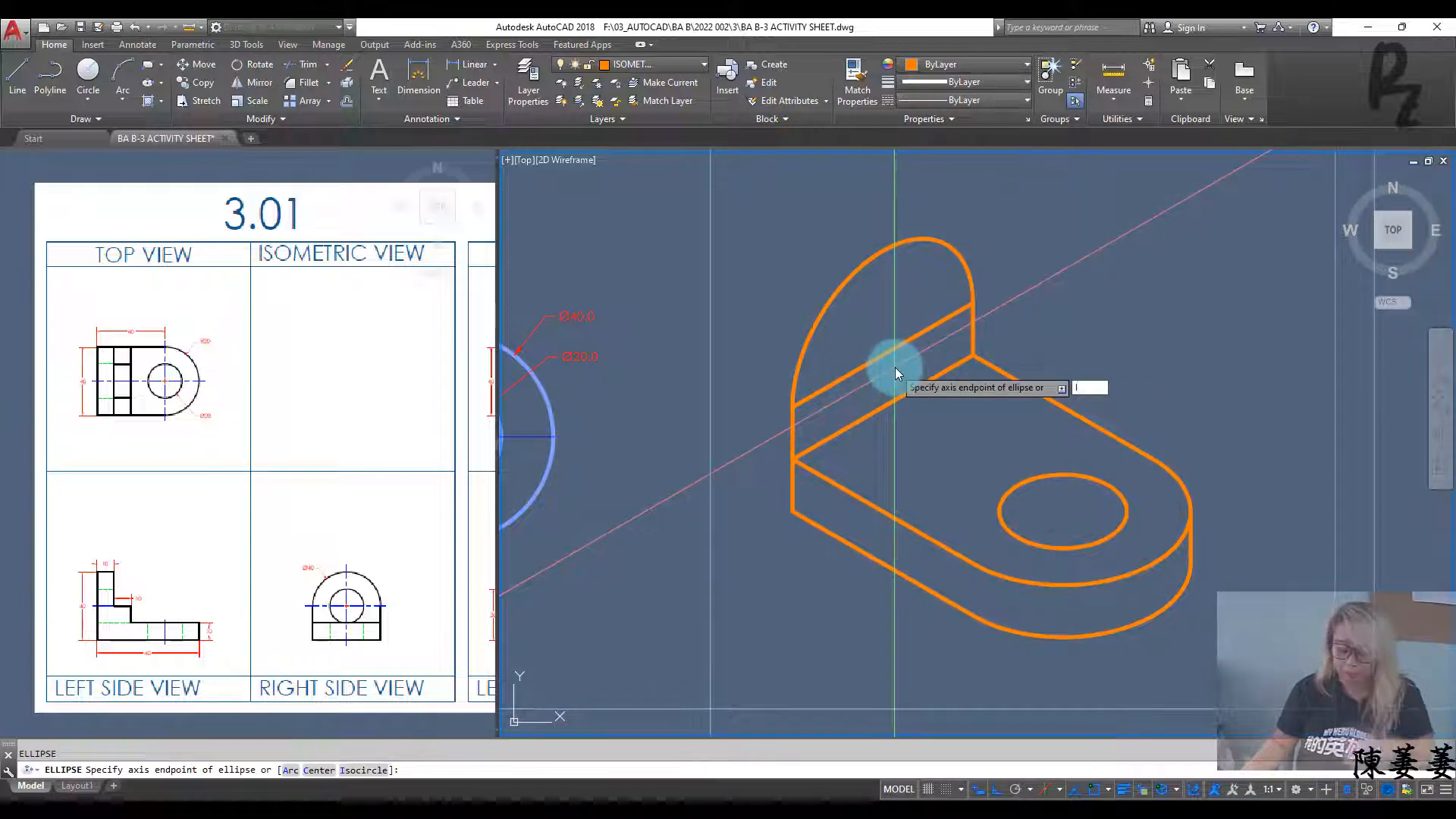
key("Return")
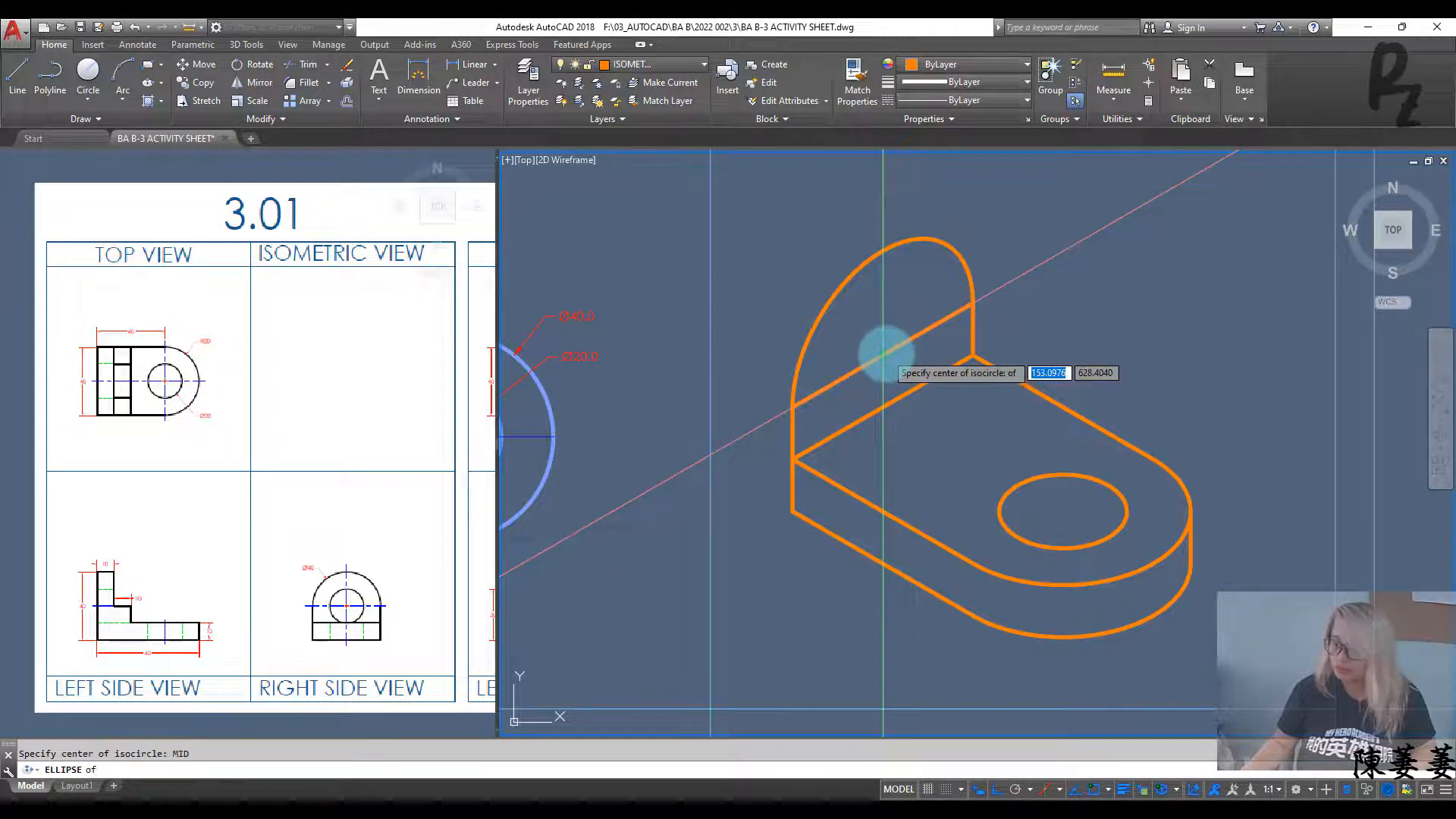
type("D")
key("Return")
type("20")
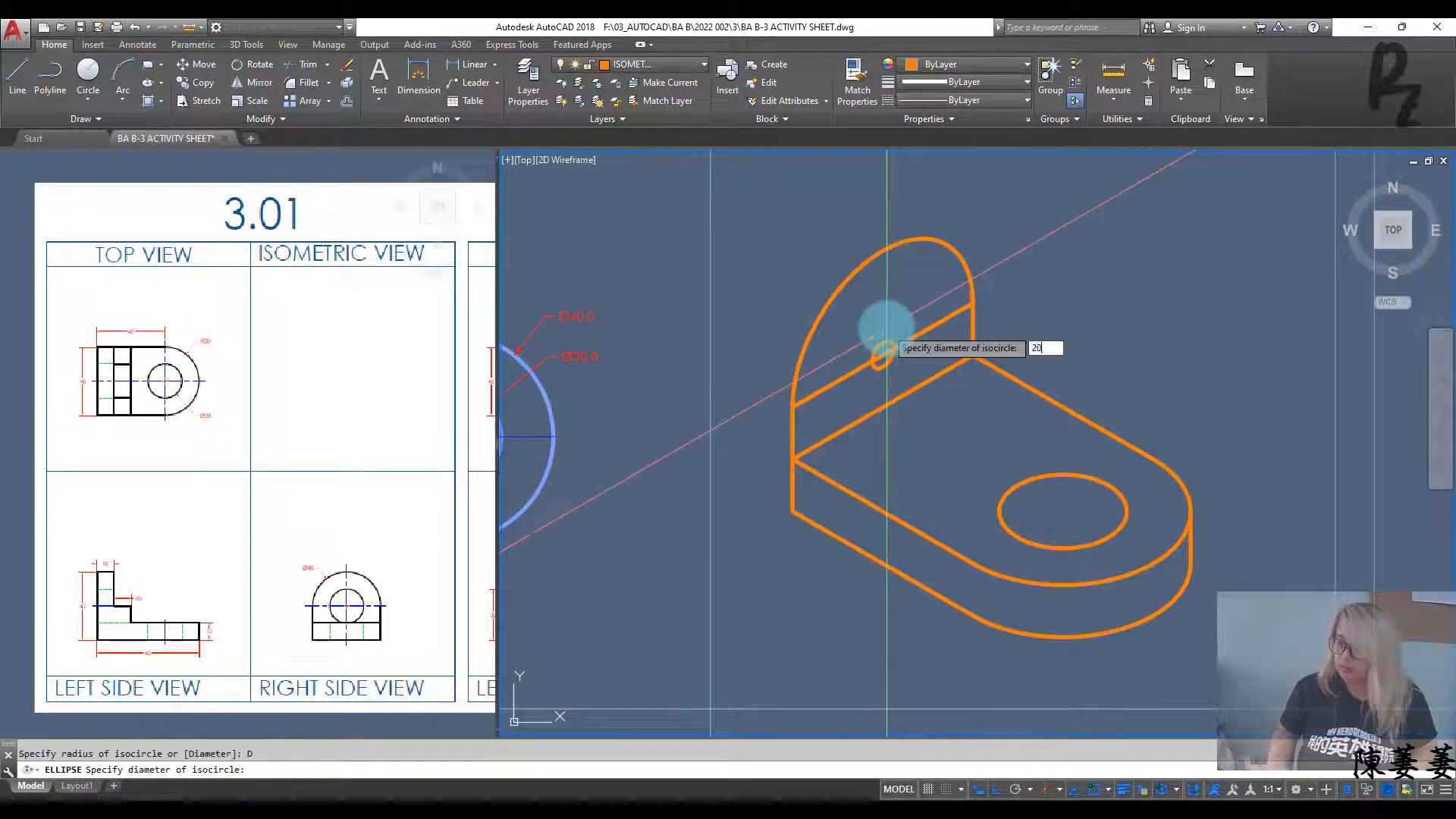
key("Return")
key("Escape")
Step: In the left isoplane, draw the step profile from the upright's left corner, 20 units forward and 10 units down to the base
mouse_move(912, 365)
middle_mouse_down()
mouse_move(922, 324)
mouse_move(897, 372)
middle_mouse_up()
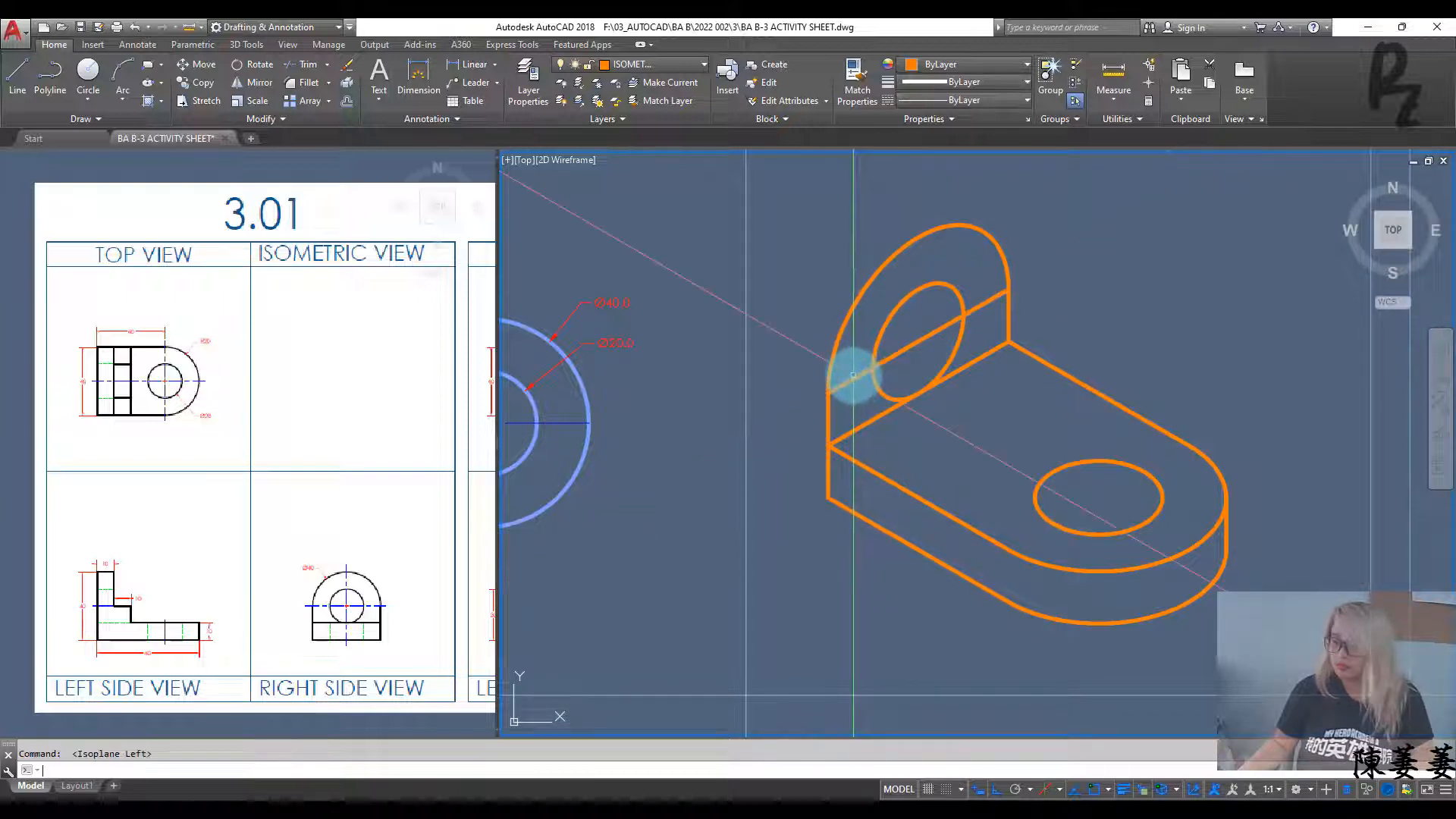
type("l")
key("Return")
left_click(829, 392)
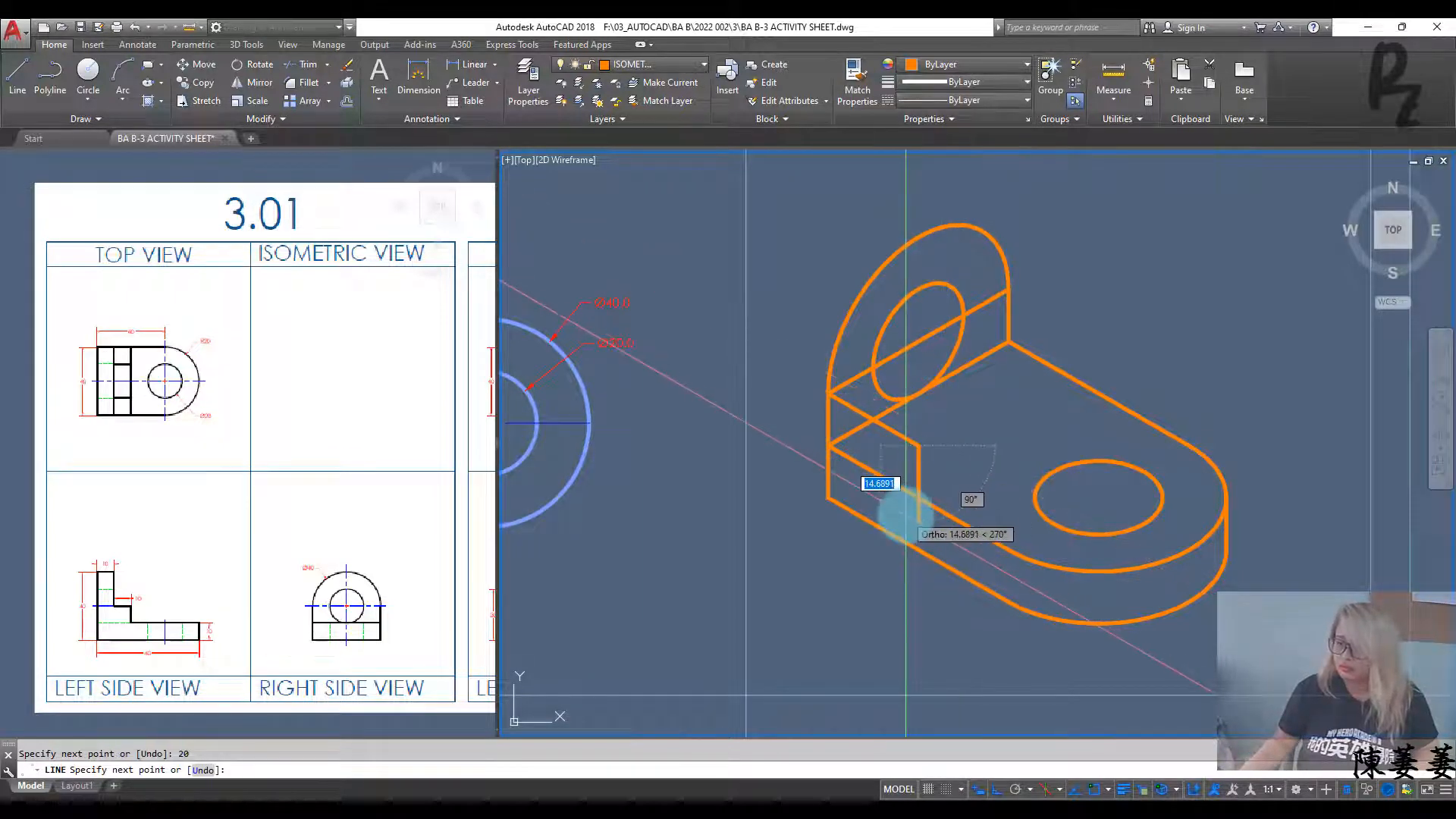
key("Escape")
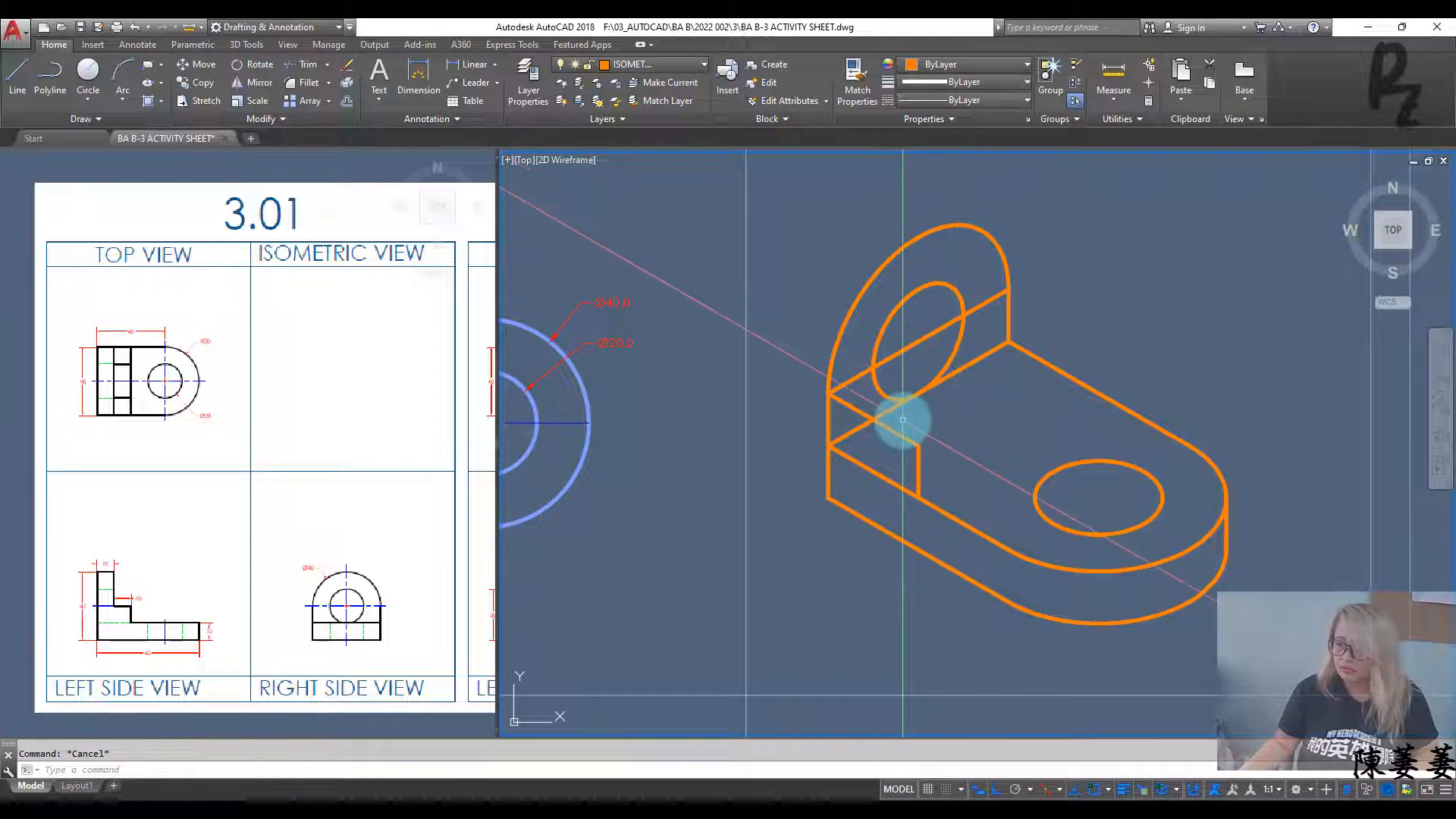
Step: Move the line across the upright from its left corner to the midpoint of the 20-unit edge
left_click(859, 376)
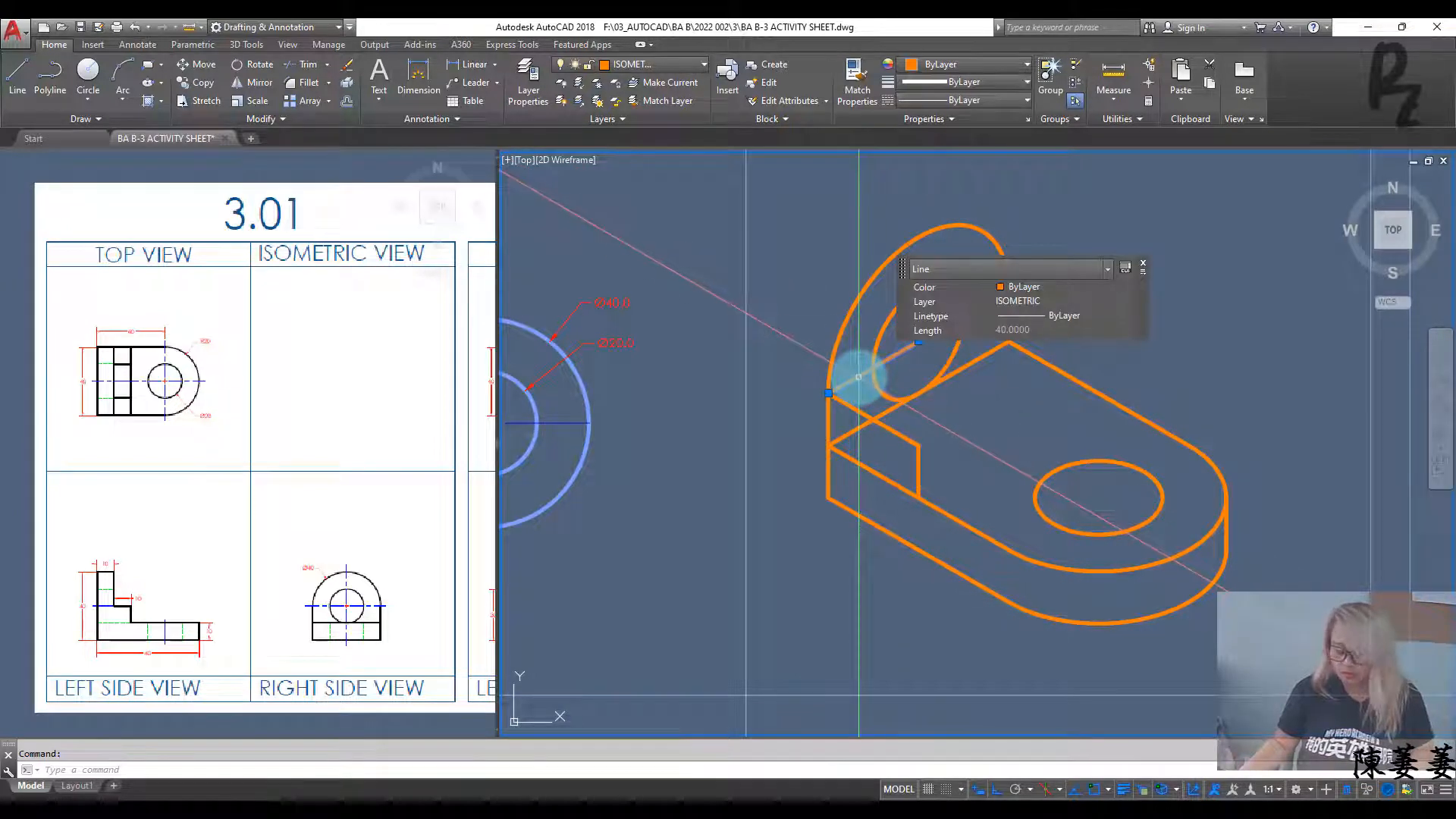
type("m")
key("Return")
left_click(830, 390)
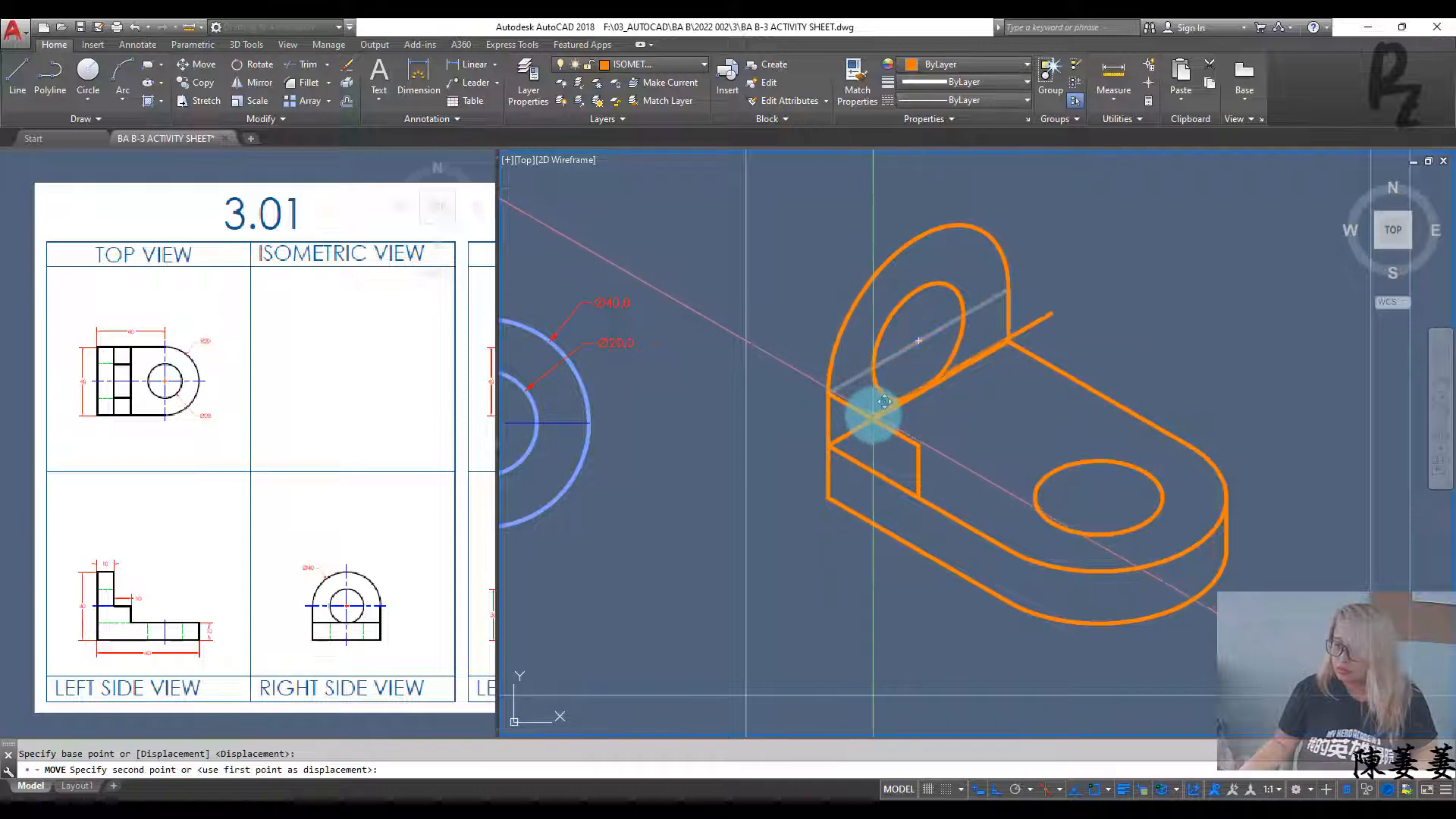
key("Escape")
Step: Copy the upright's outer arc and hole ellipse to both the midpoint and the front end of the 20-unit edge
middle_click_drag(978, 362, 997, 404)
left_click(917, 368)
left_click(878, 287)
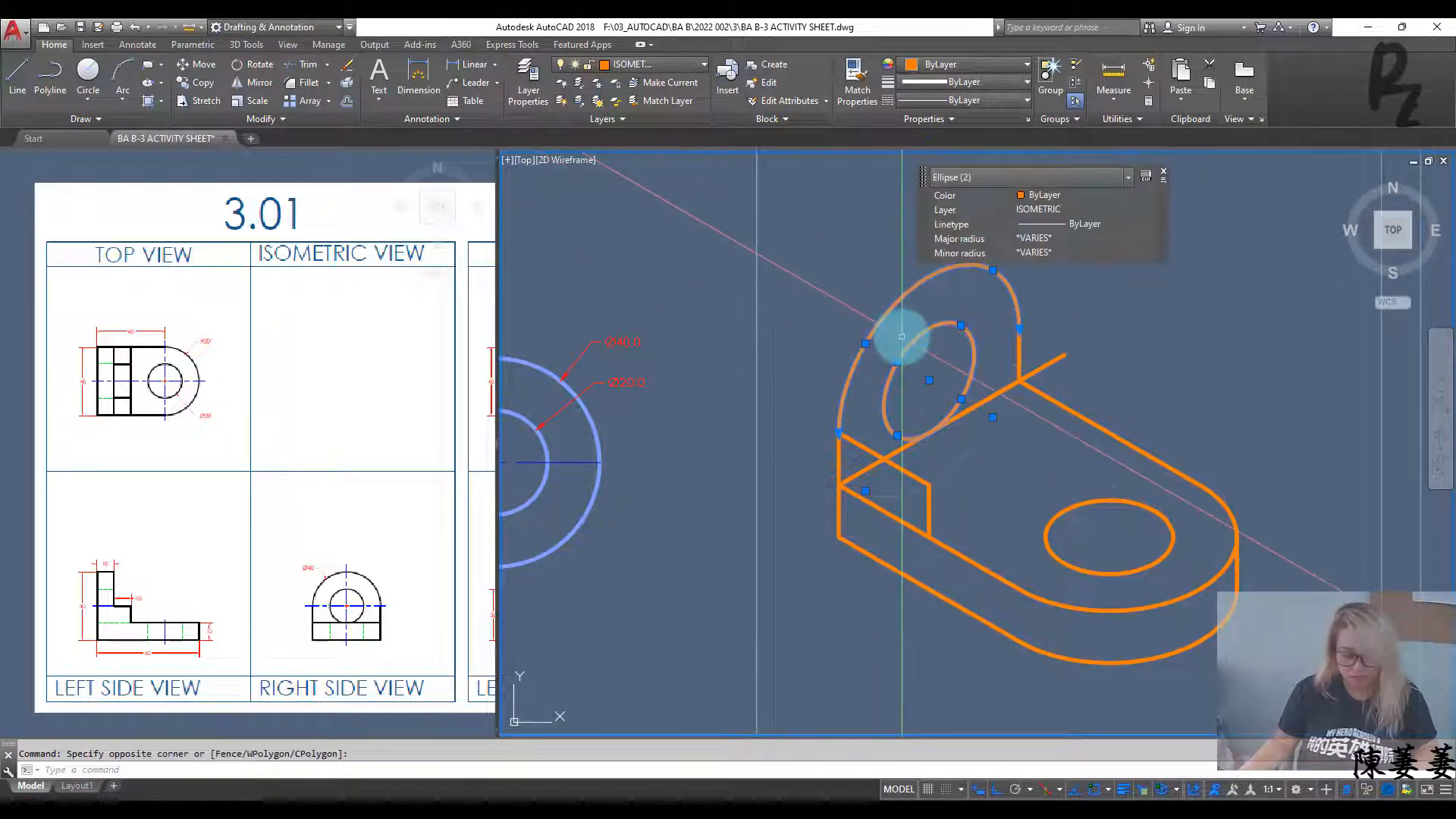
type("co")
key("Return")
left_click(839, 432)
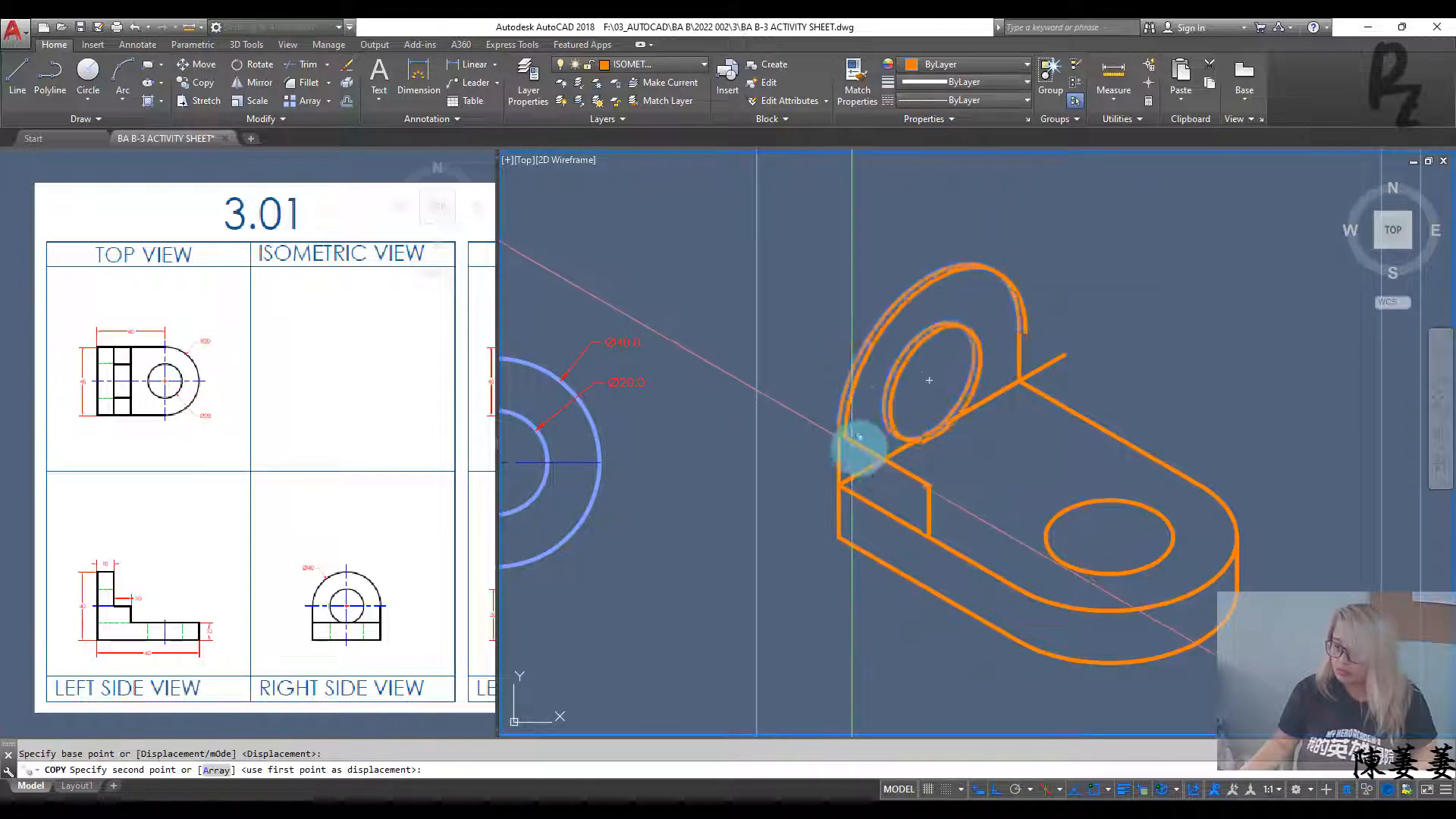
left_click(886, 453)
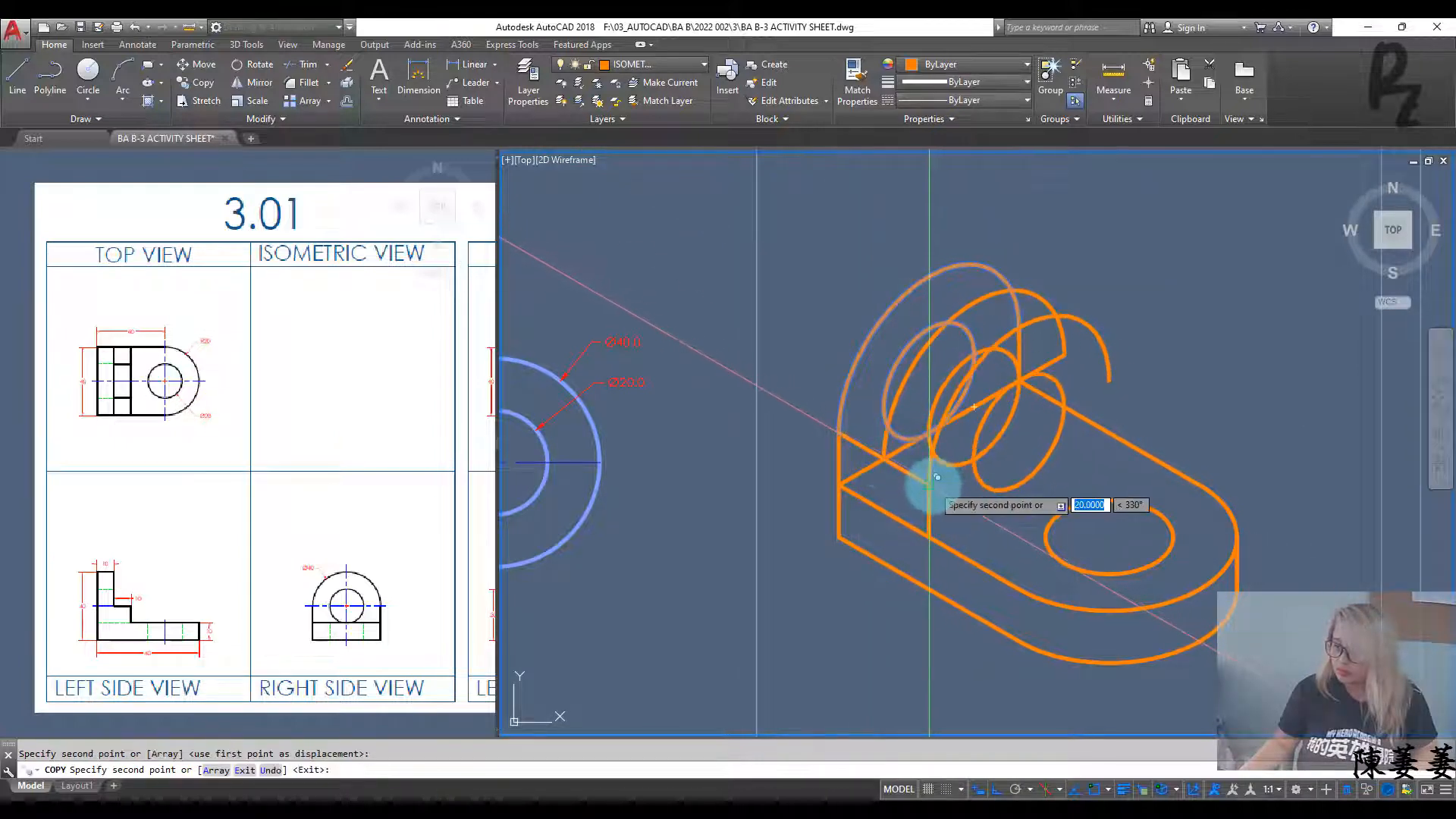
key("Escape")
Step: Delete the frontmost copy of the large outer arc
left_click(1095, 338)
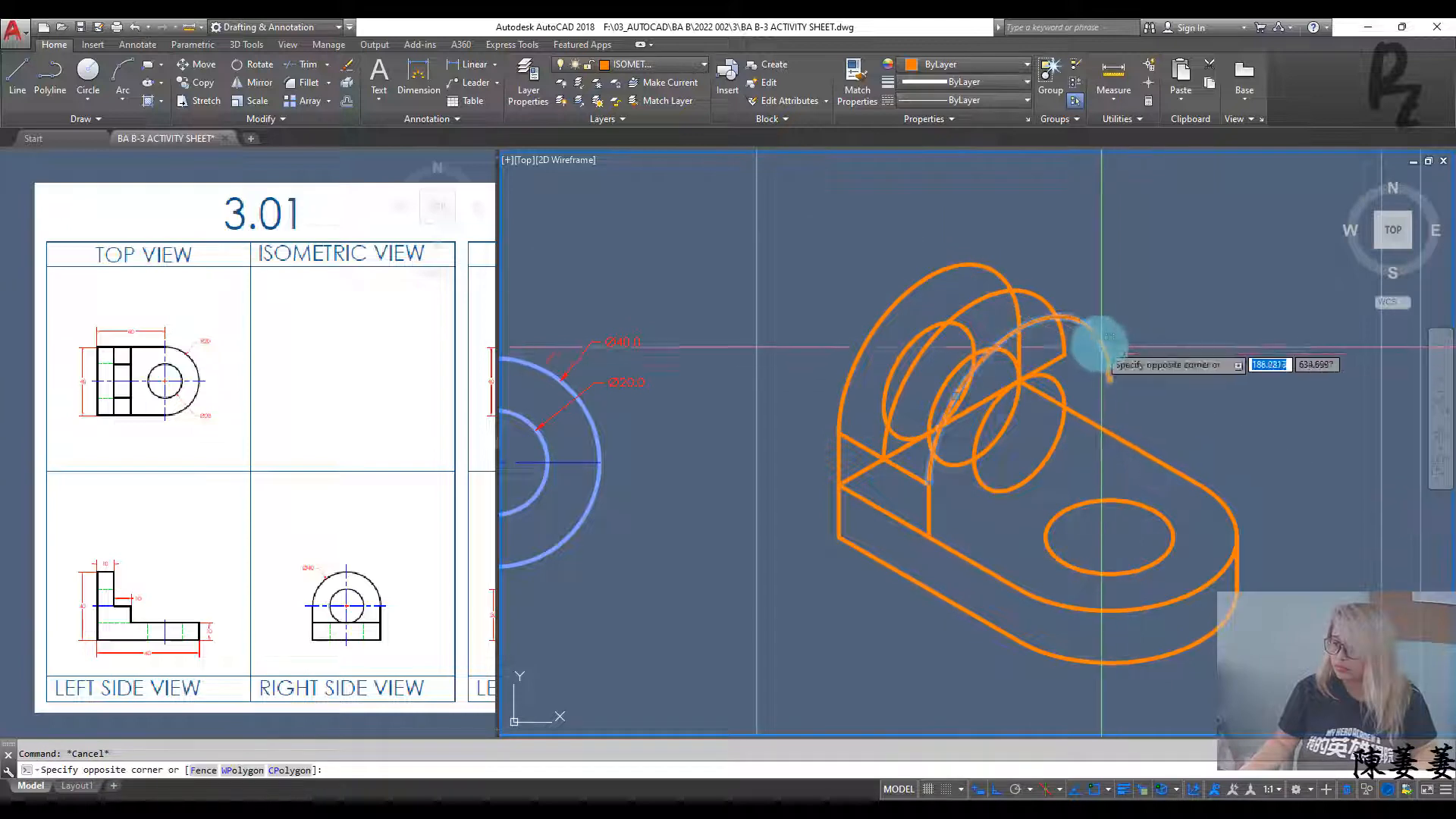
left_click(1104, 348)
key("Escape")
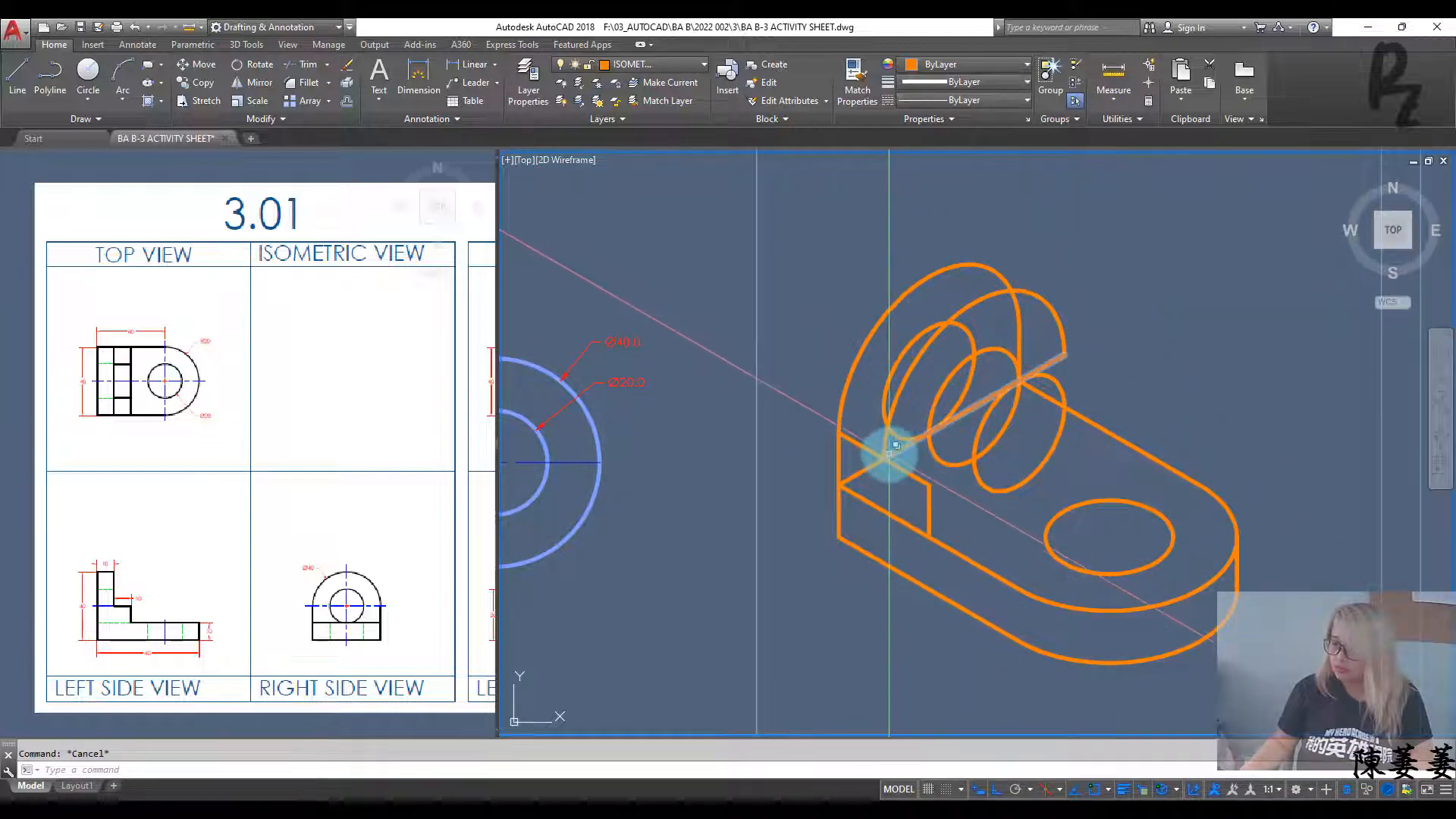
Step: Copy the line across the upright's front face to the front end of the 20-unit edge
left_click(901, 446)
left_click(961, 510)
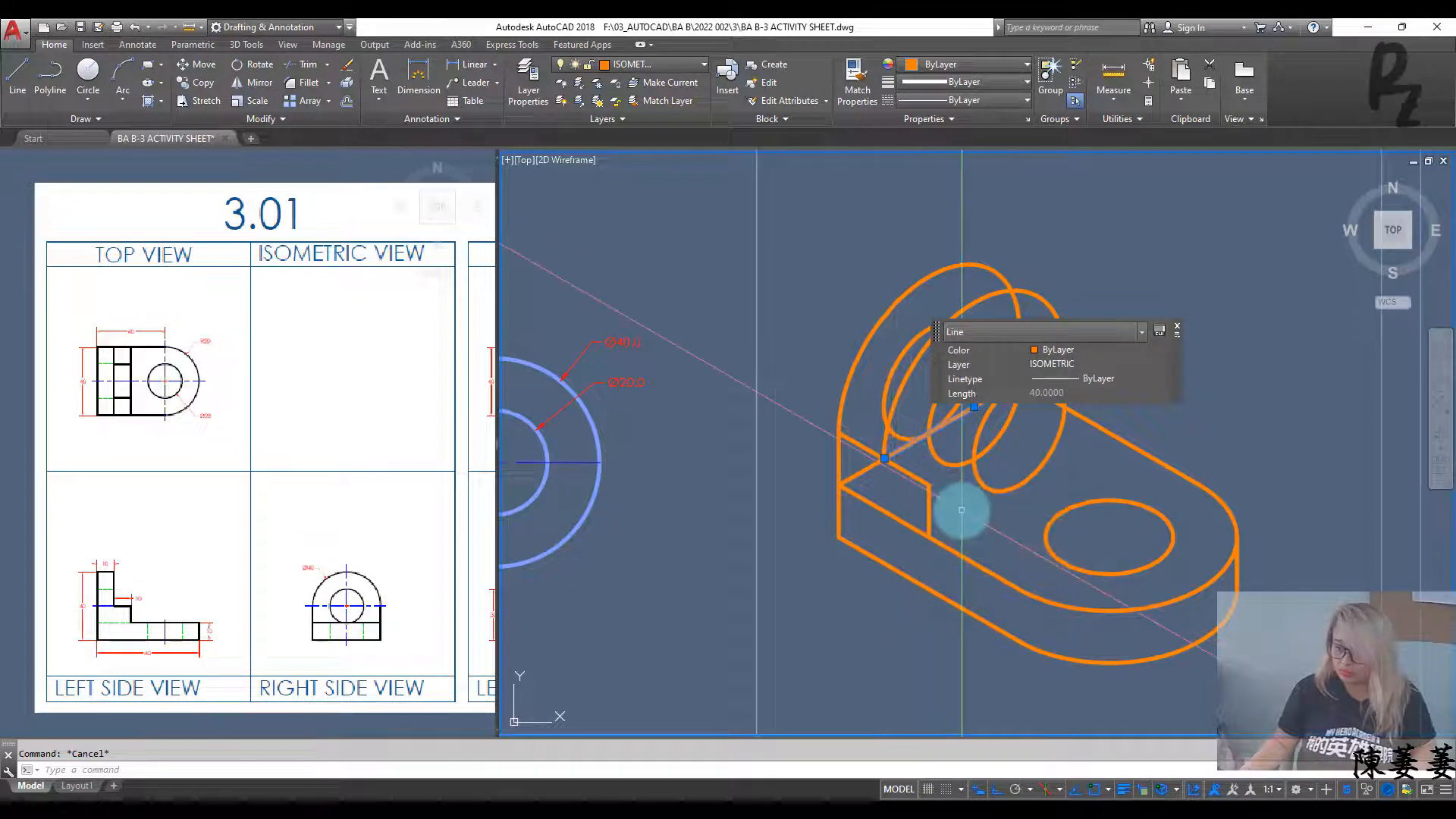
type("co")
key("Return")
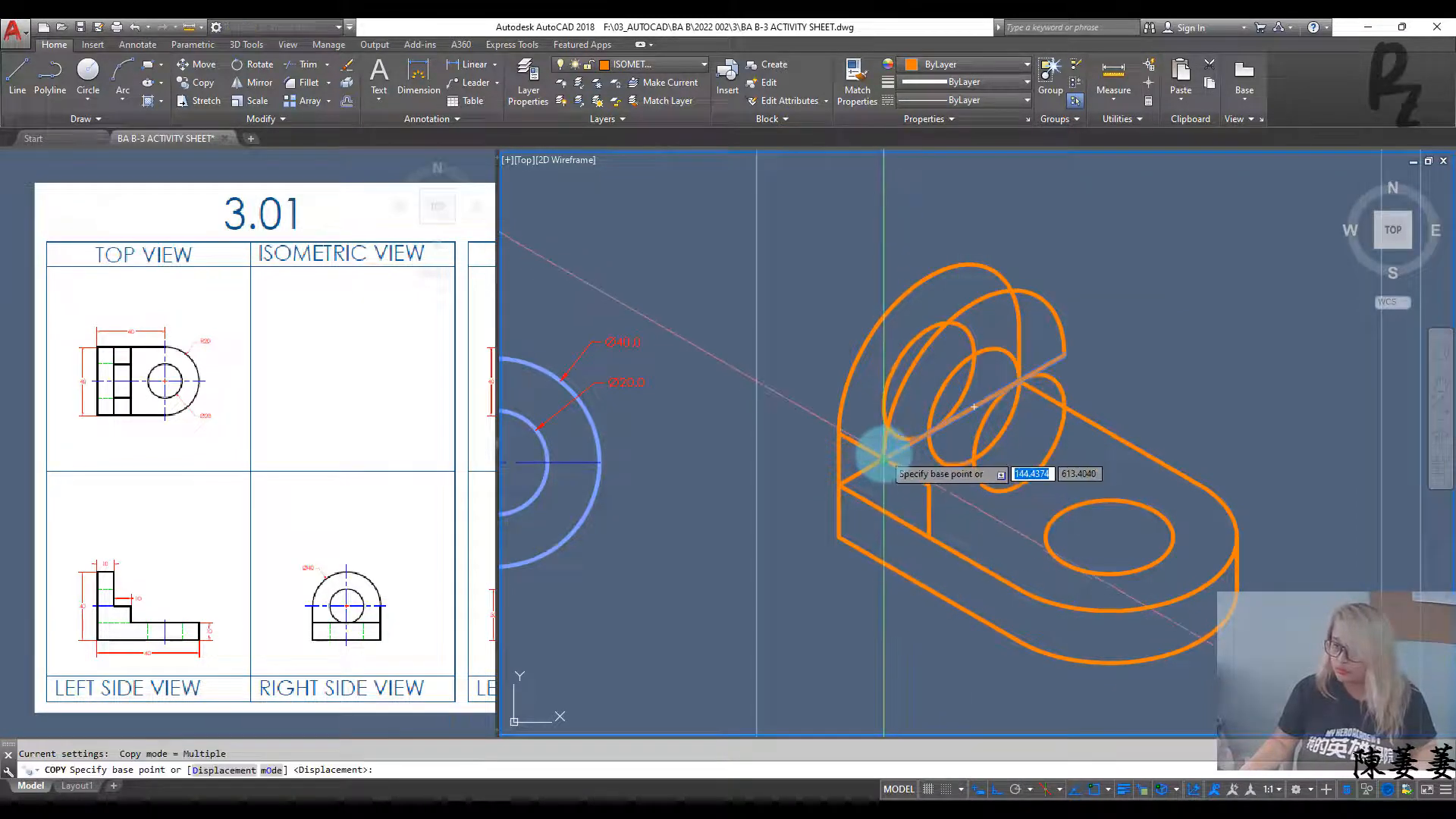
left_click(884, 459)
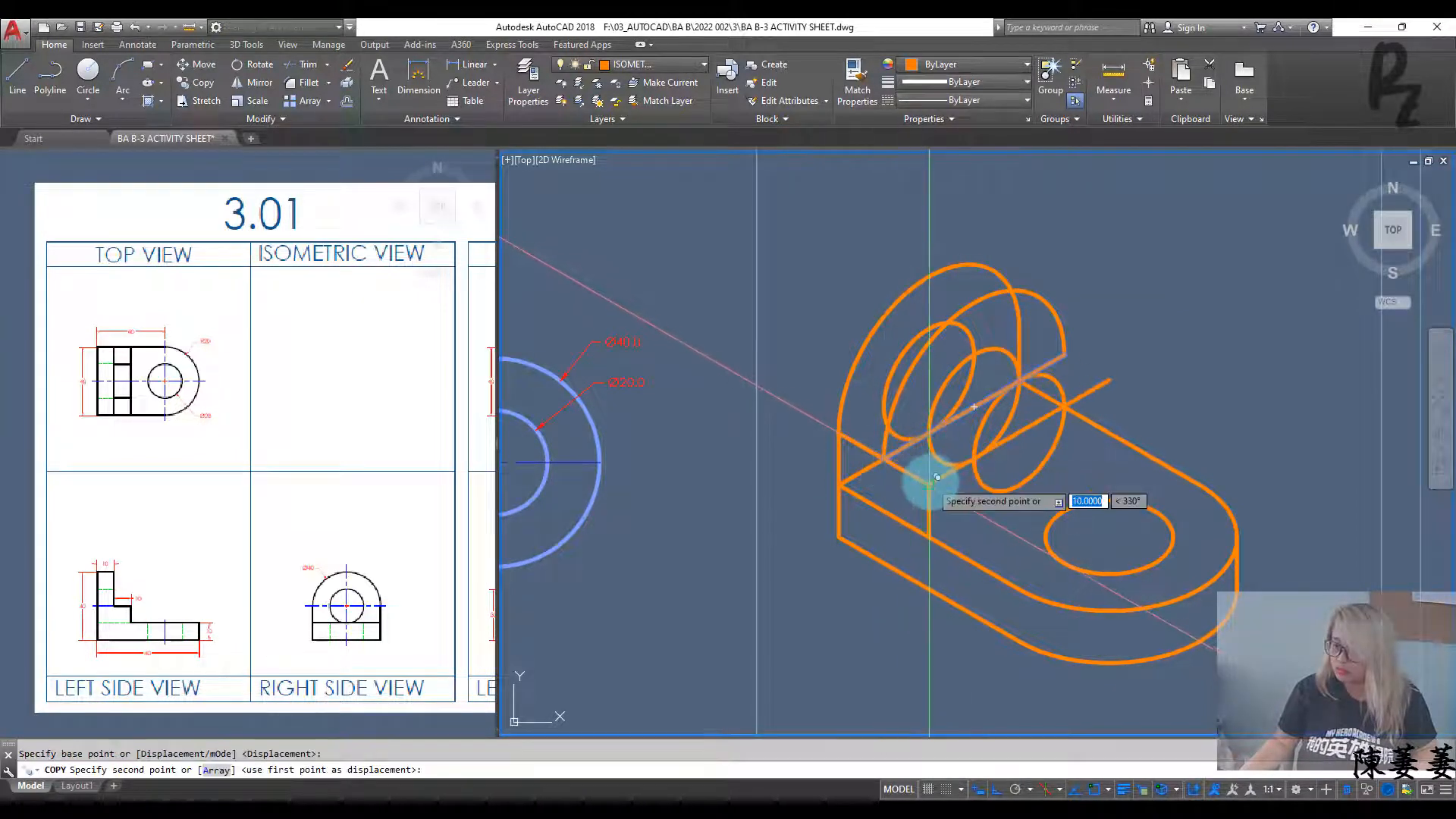
left_click(929, 484)
key("Escape")
key("Escape")
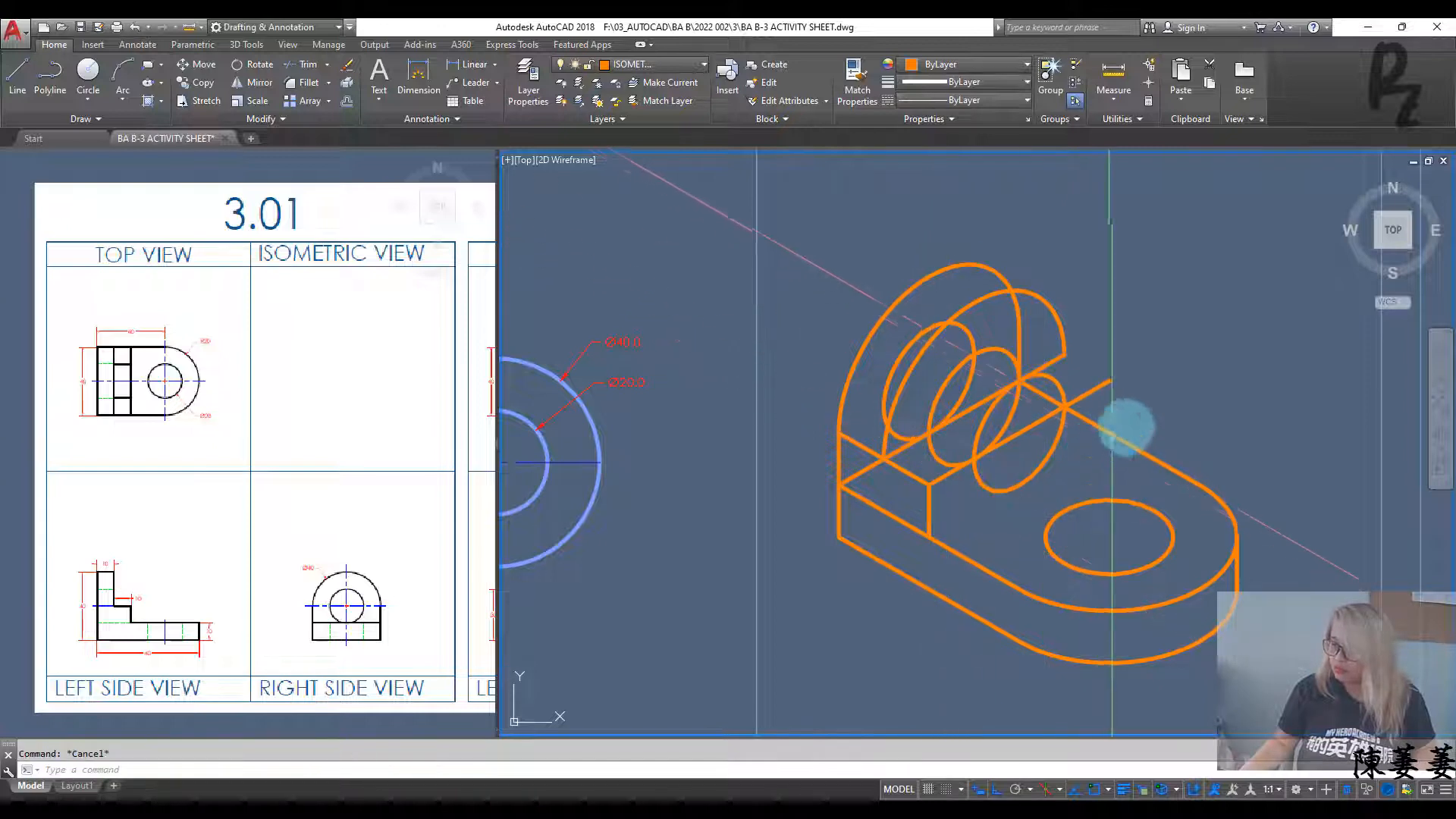
Step: Copy the step's 10-unit vertical edge from the front corner to the far end of the step's front top line
left_click(931, 509)
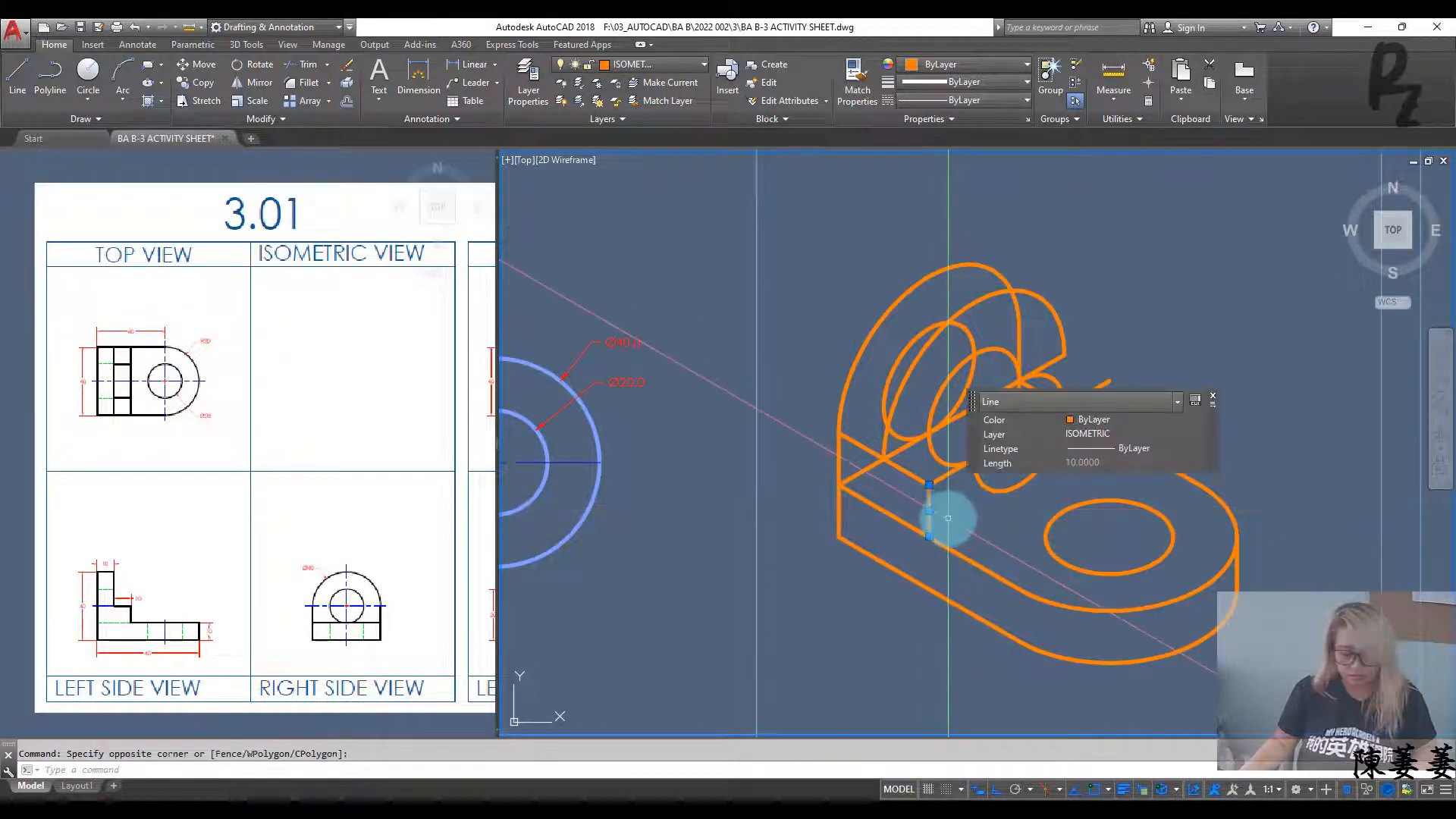
type("co")
key("Return")
left_click(929, 484)
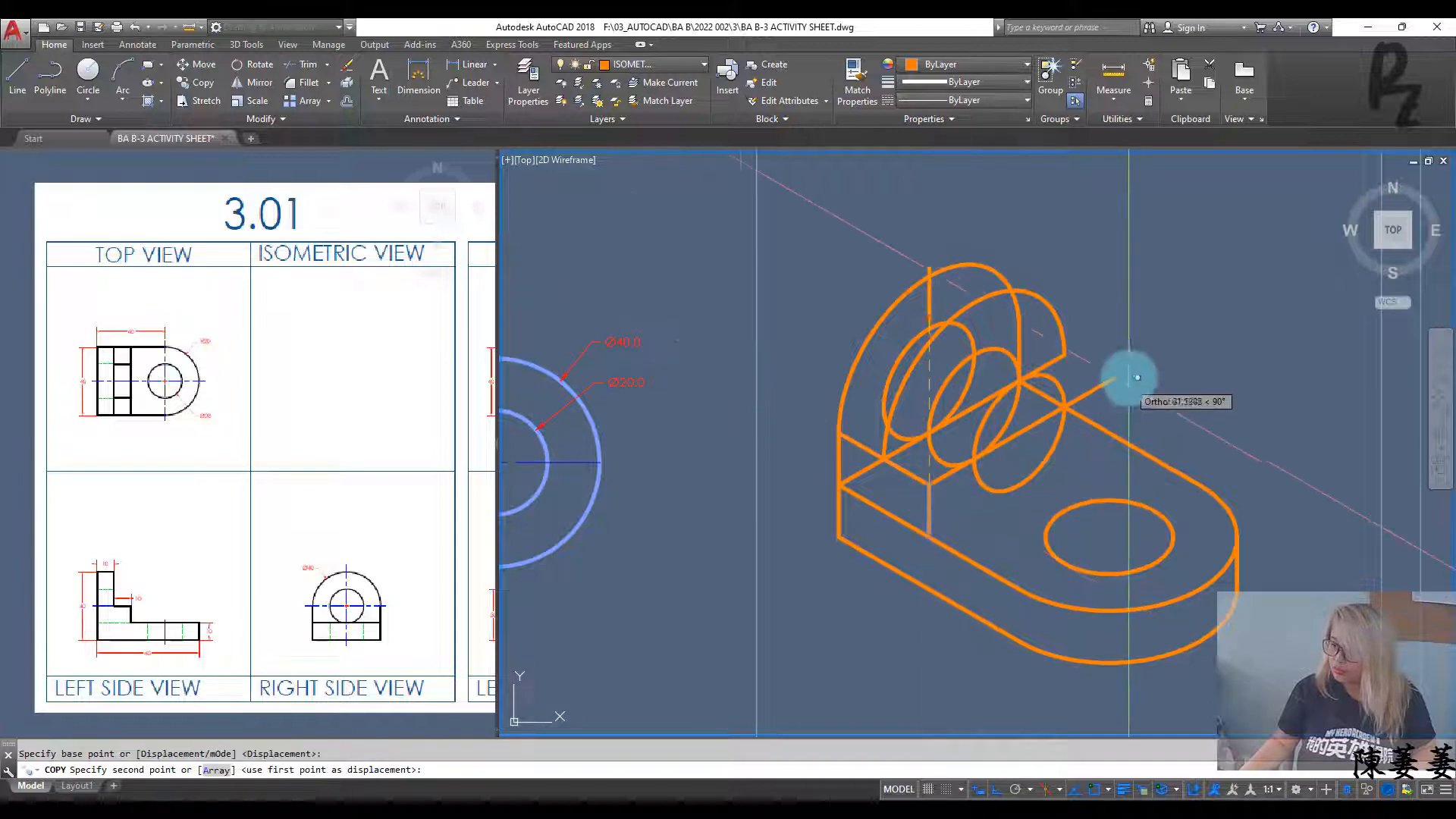
key("Escape")
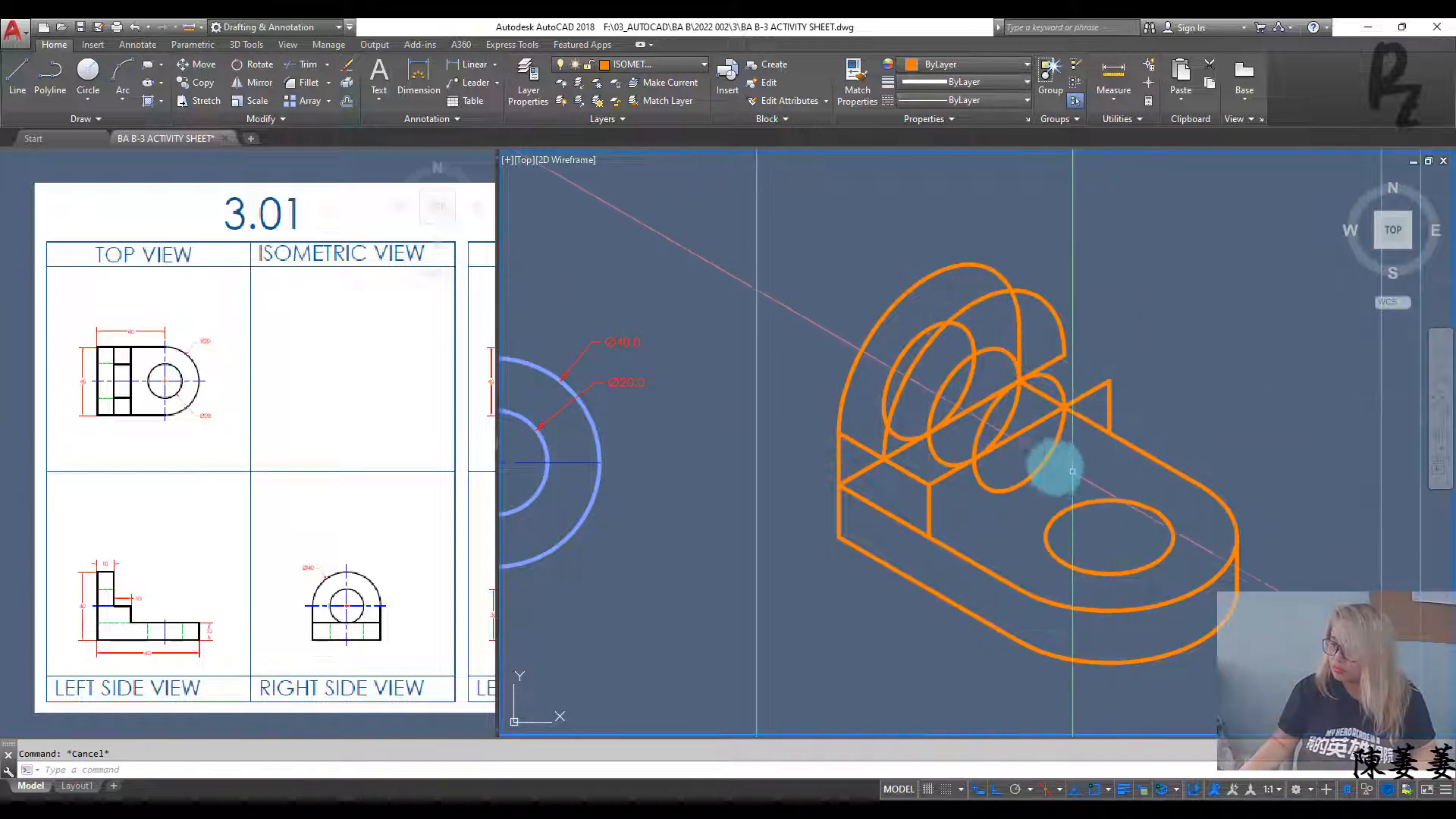
Step: Trim the frontmost hole ellipse above the step's front top line, keeping its lower arc
middle_click_drag(1049, 462, 1046, 494)
type("tr")
key("Return")
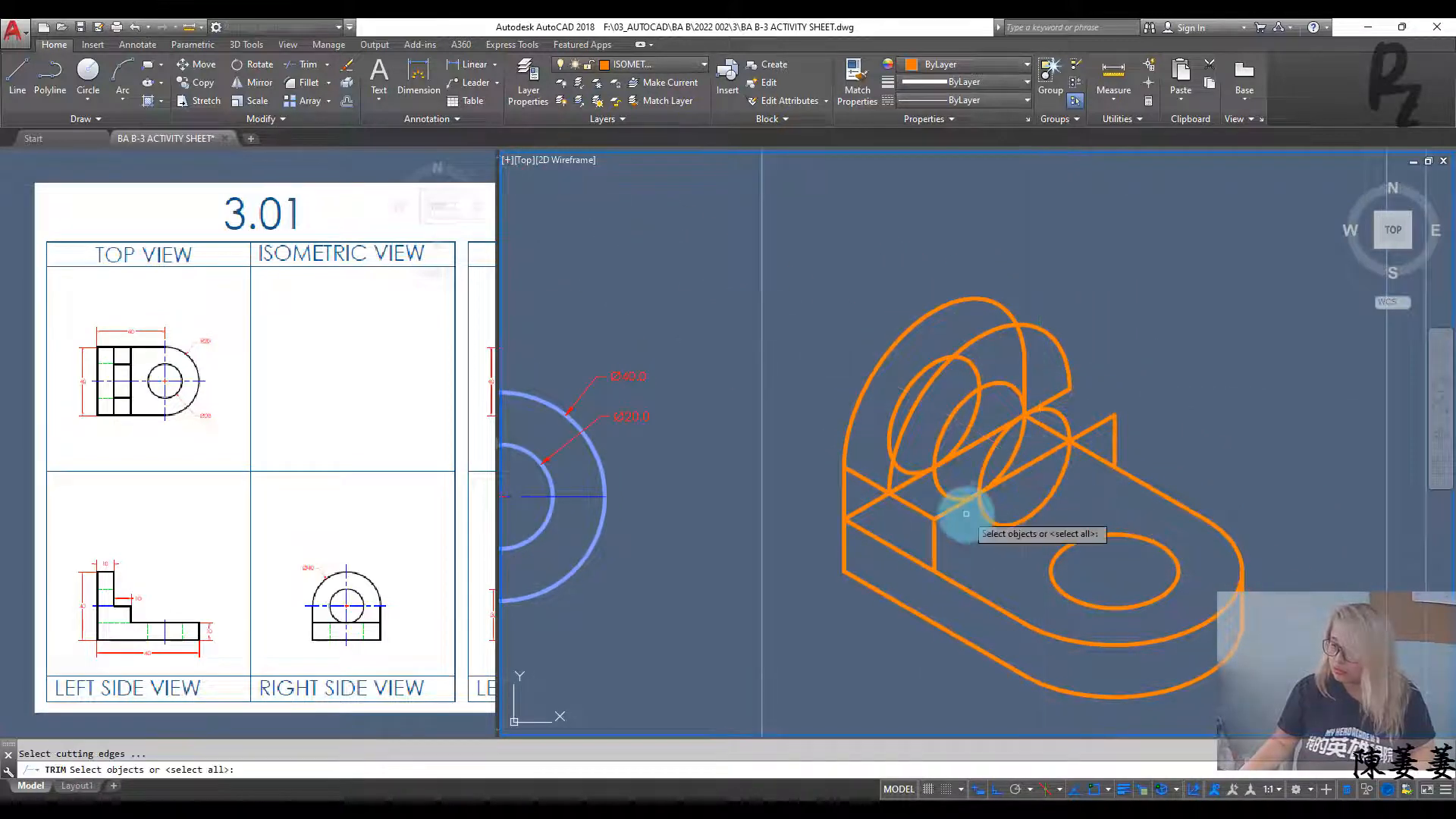
key("Return")
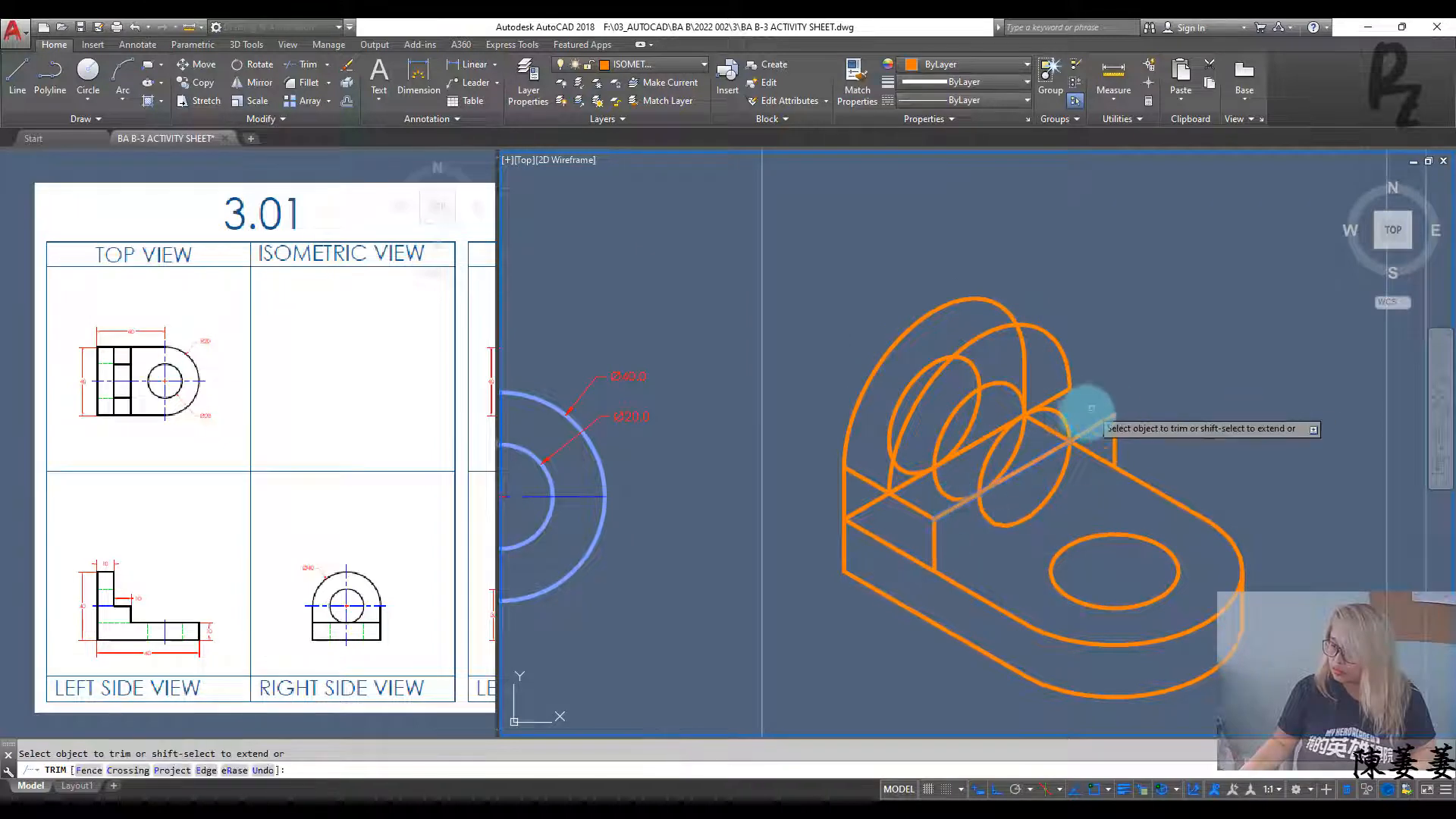
key("Return")
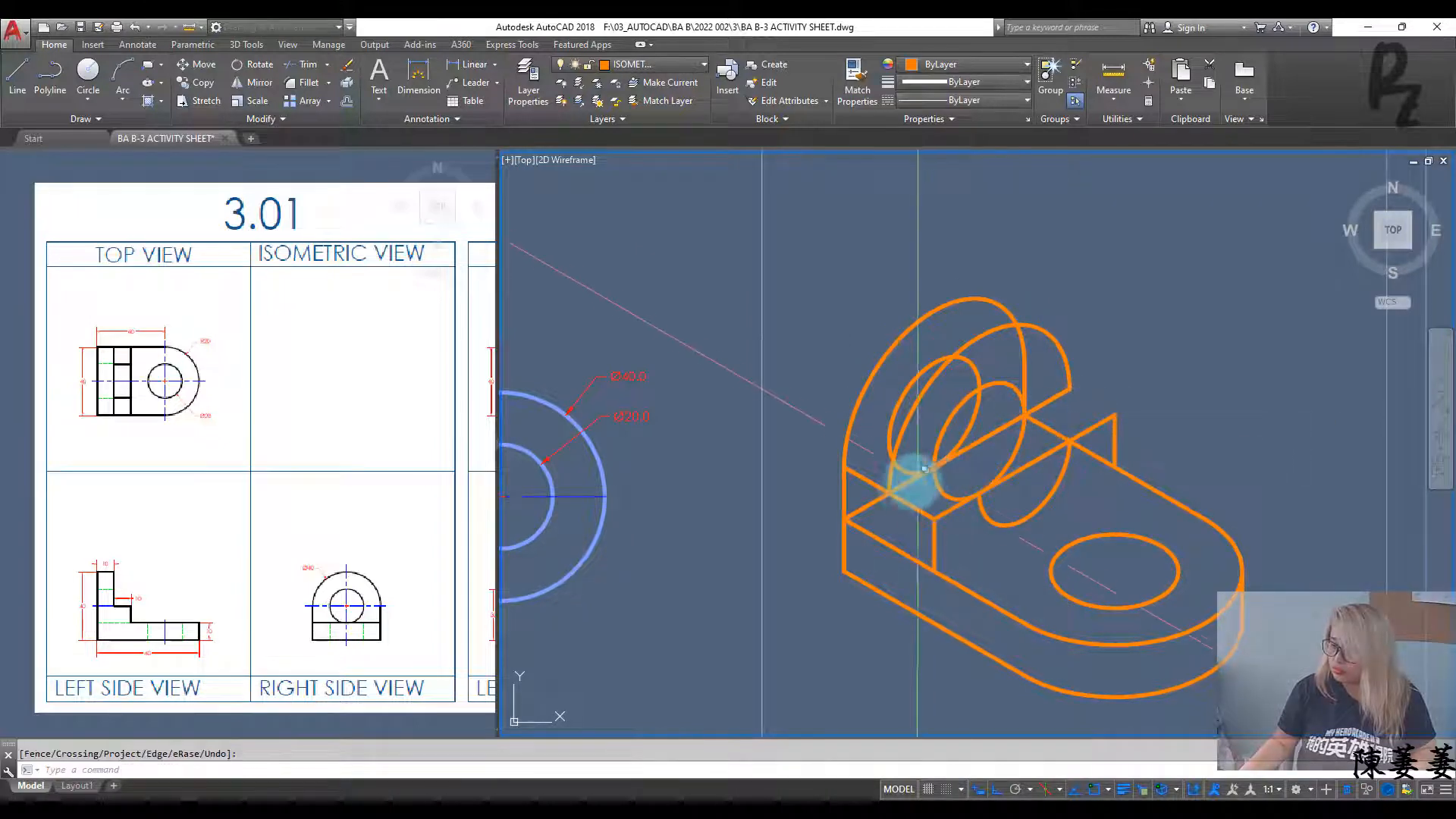
Step: Trim the middle hole ellipse above the line across the upright's front face, keeping its lower arc
left_click(912, 476)
left_click(964, 546)
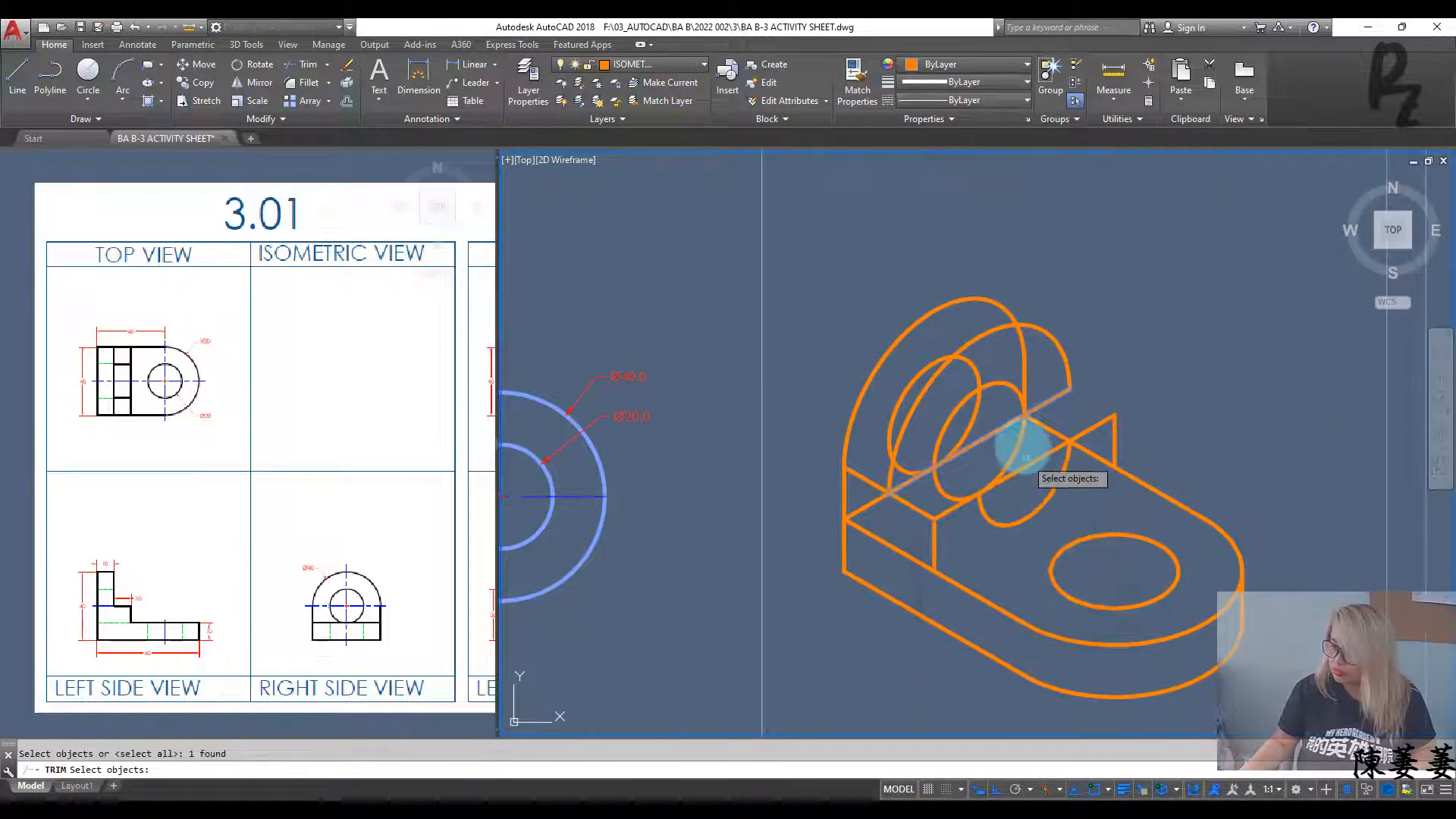
key("Return")
key("Escape")
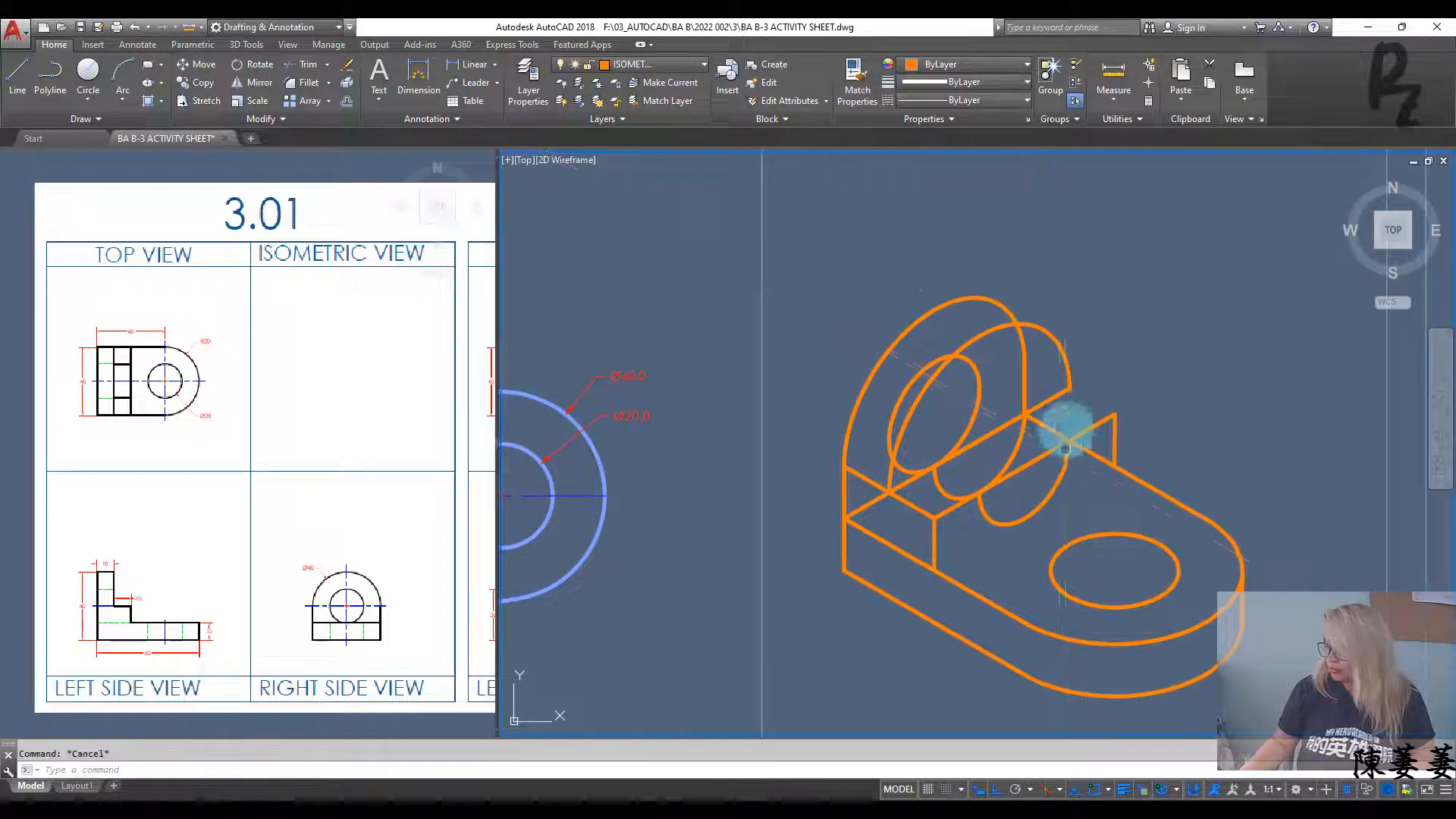
Step: Draw lines joining the ends of the two trimmed ellipse arcs on both sides of the step's groove
middle_click_drag(976, 476, 976, 445)
type("l")
key("Return")
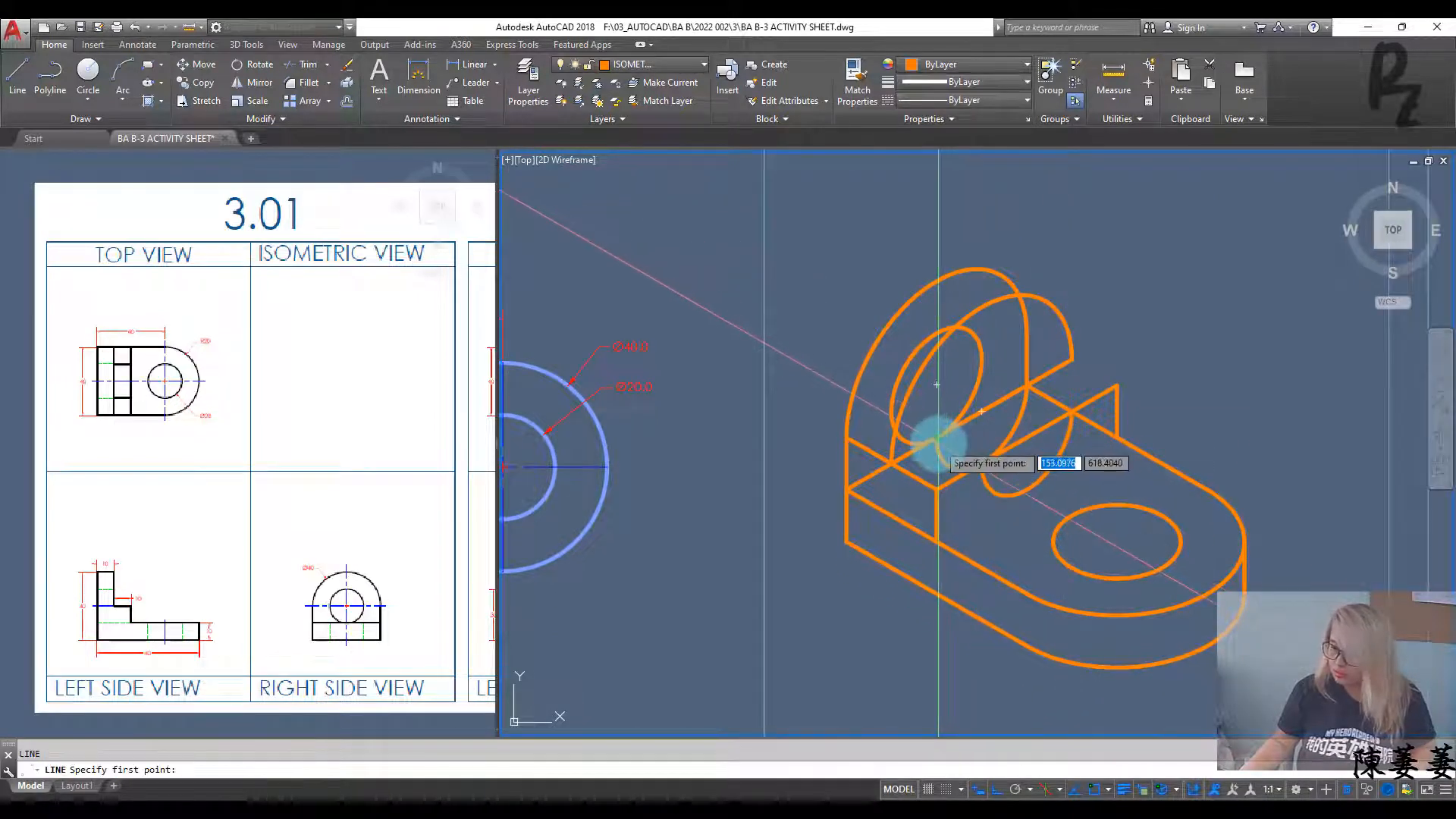
left_click(966, 455)
left_click(982, 465)
key("Escape")
key("Return")
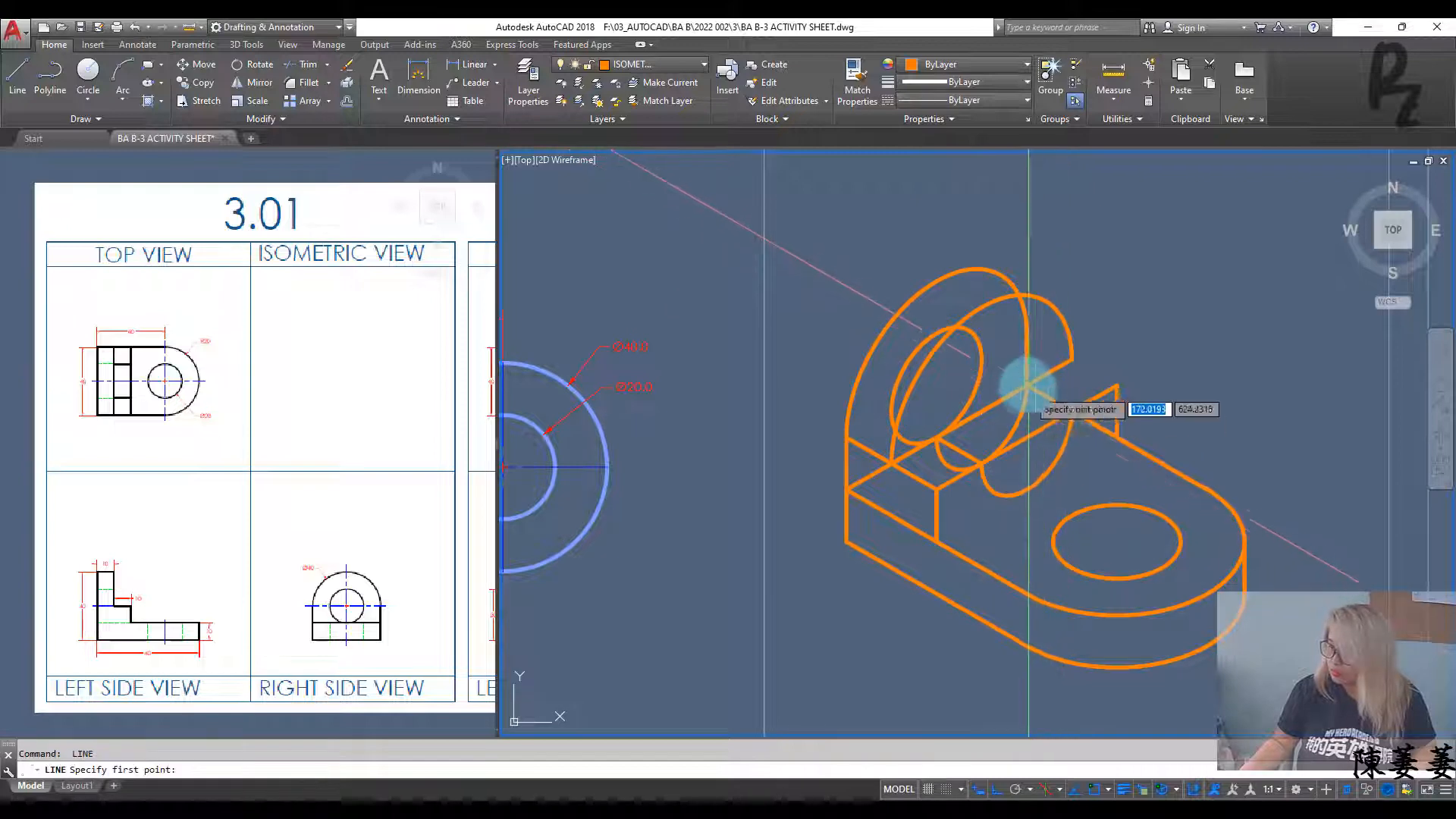
key("Escape")
key("Escape")
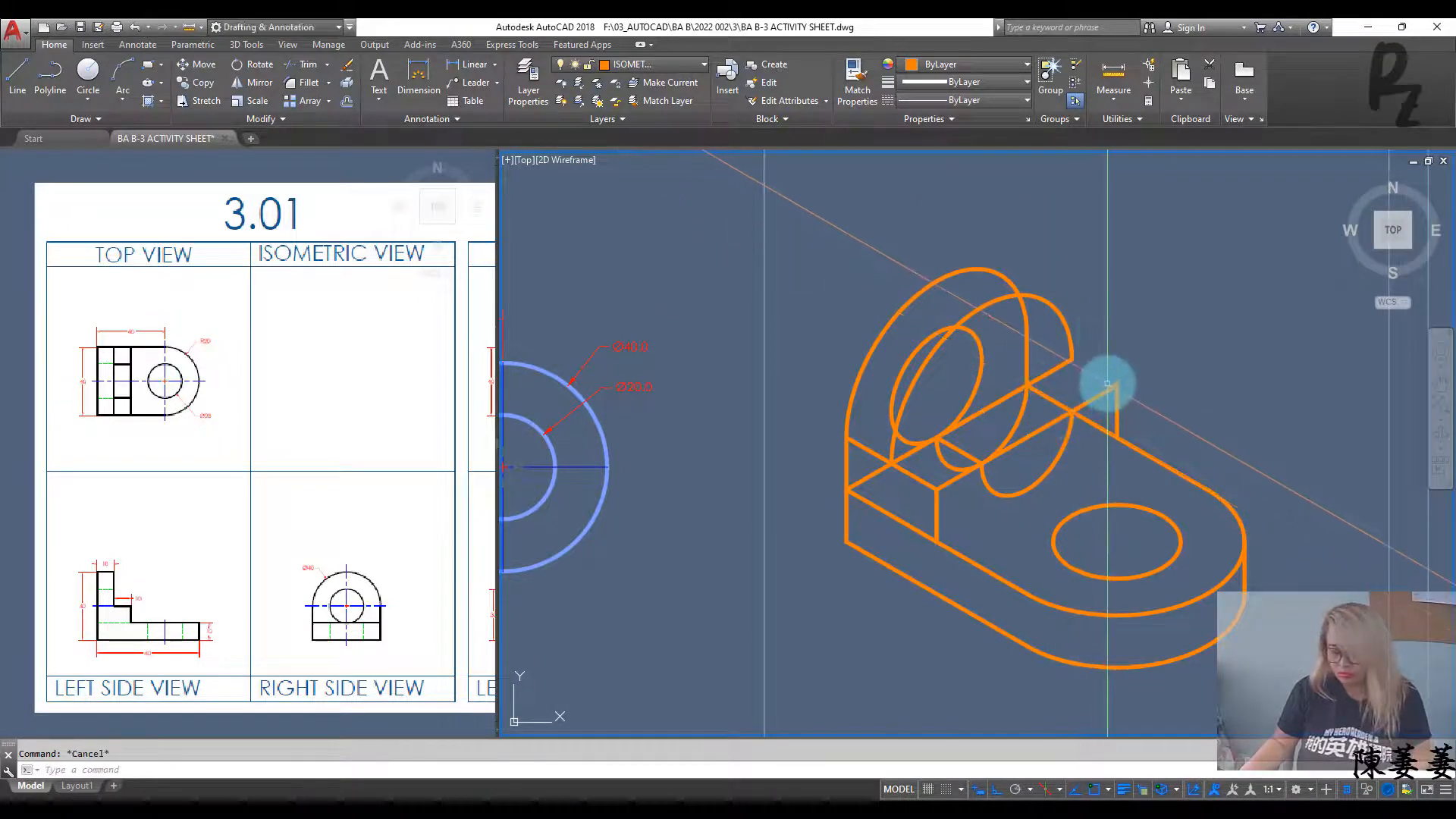
Step: Draw the 10-unit line closing the far end of the step's top face
key("Return")
left_click(1113, 384)
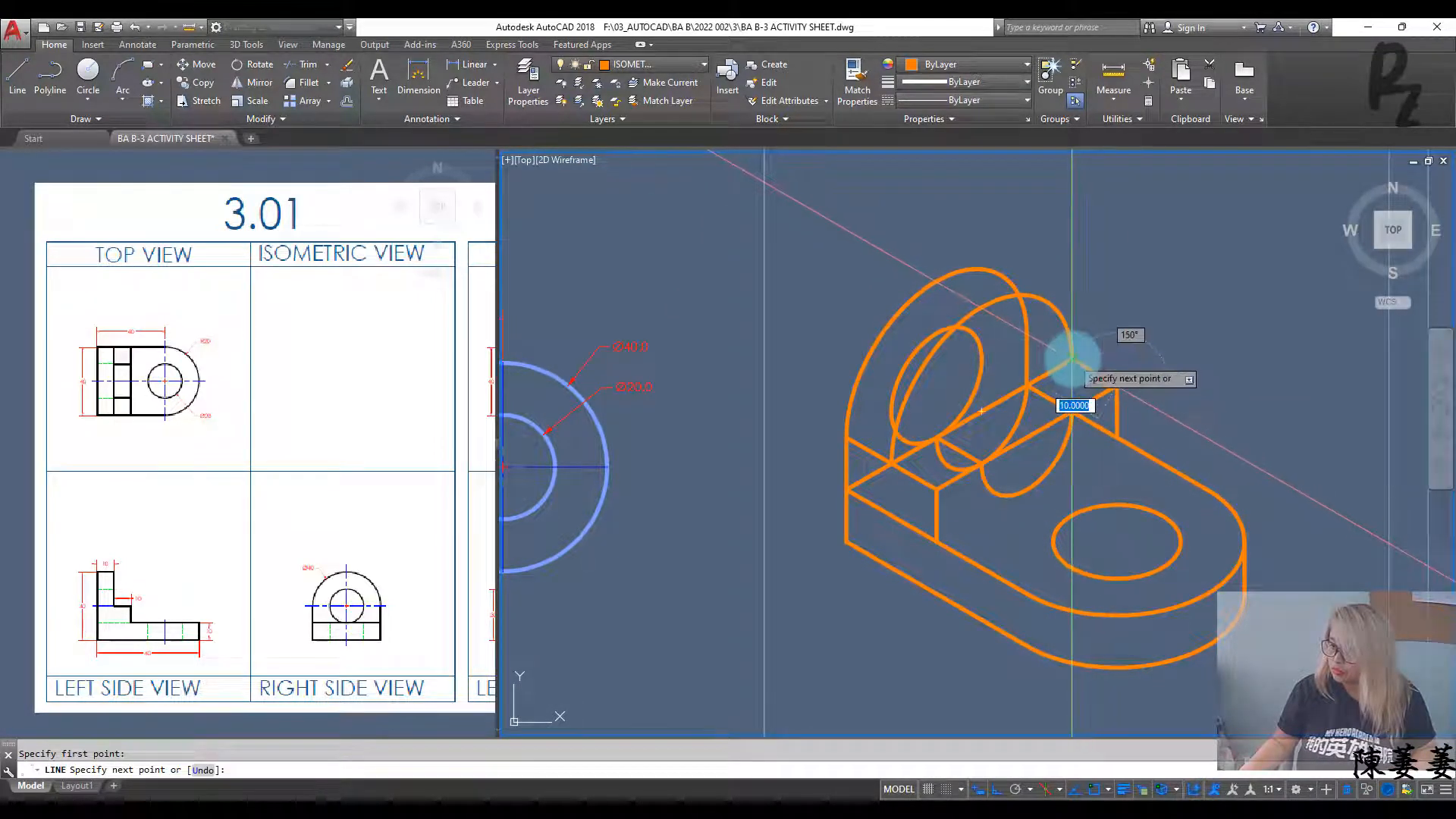
key("Escape")
Step: Trim the part of the groove's rear arc lying below the near groove edge line
scroll(1077, 467, "up", 5)
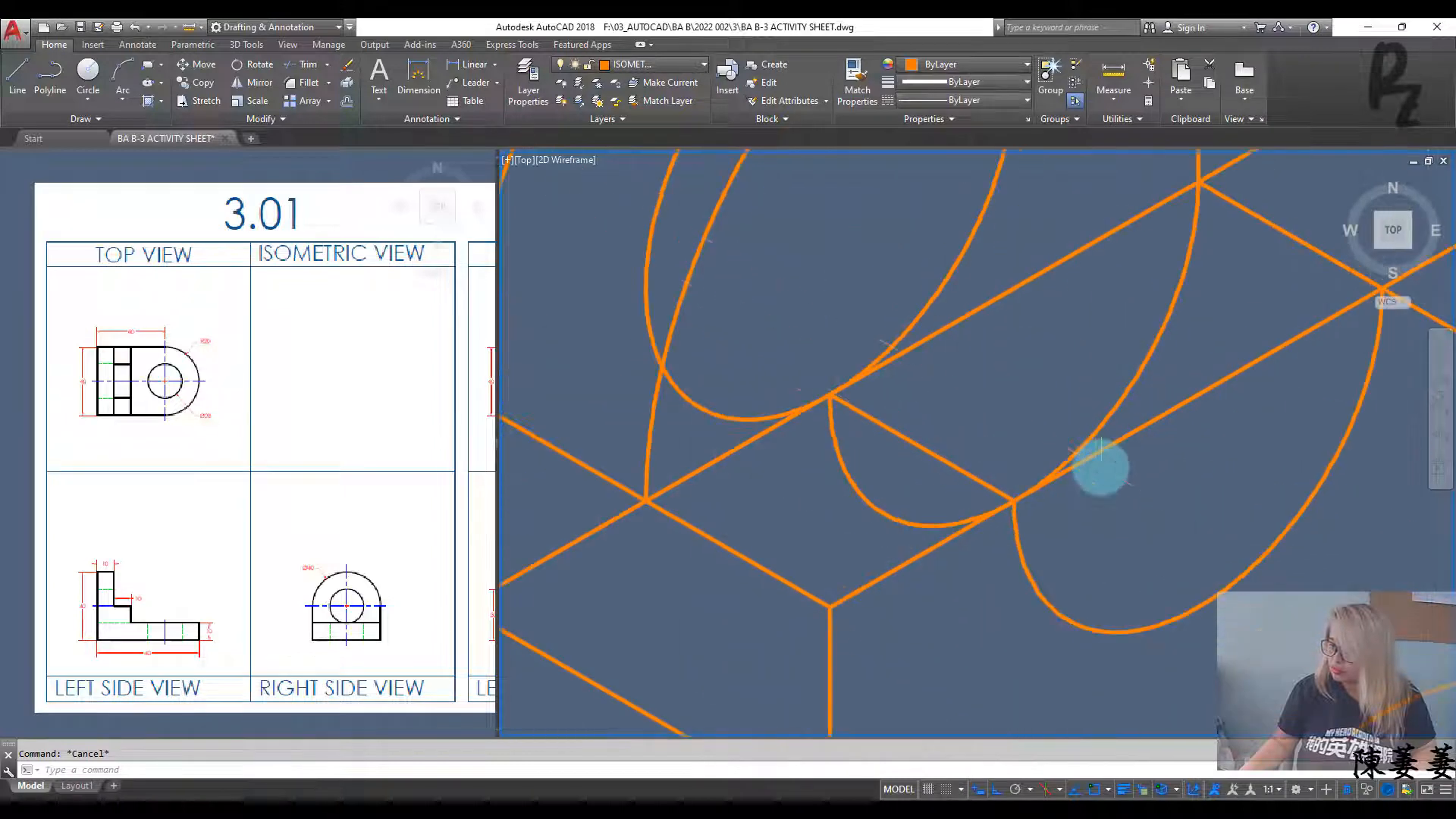
scroll(1099, 464, "up", 3)
type("tr")
key("Return")
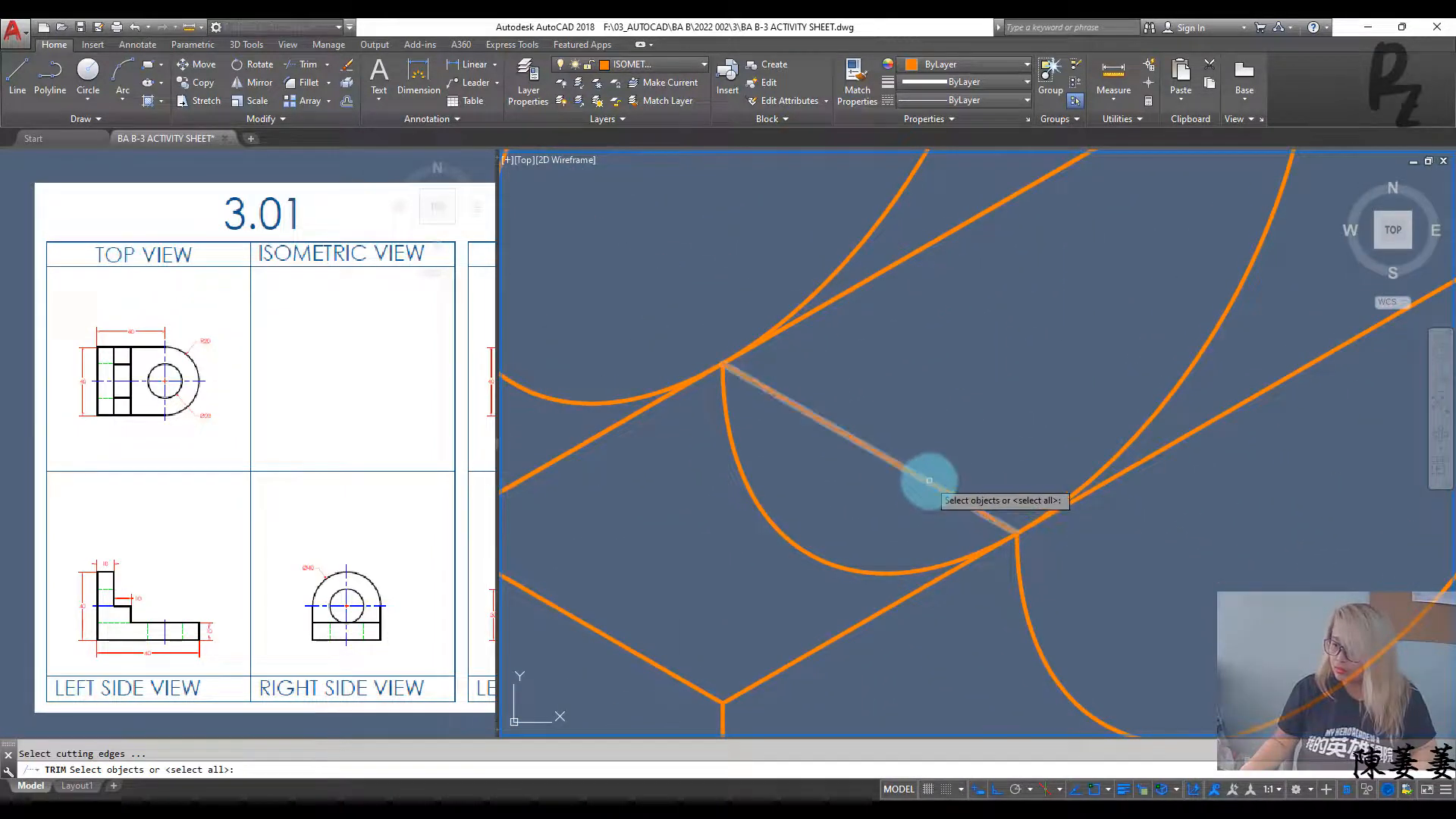
left_click(929, 481)
key("Return")
left_click(839, 540)
left_click(748, 539)
key("Escape")
scroll(944, 521, "down", 5)
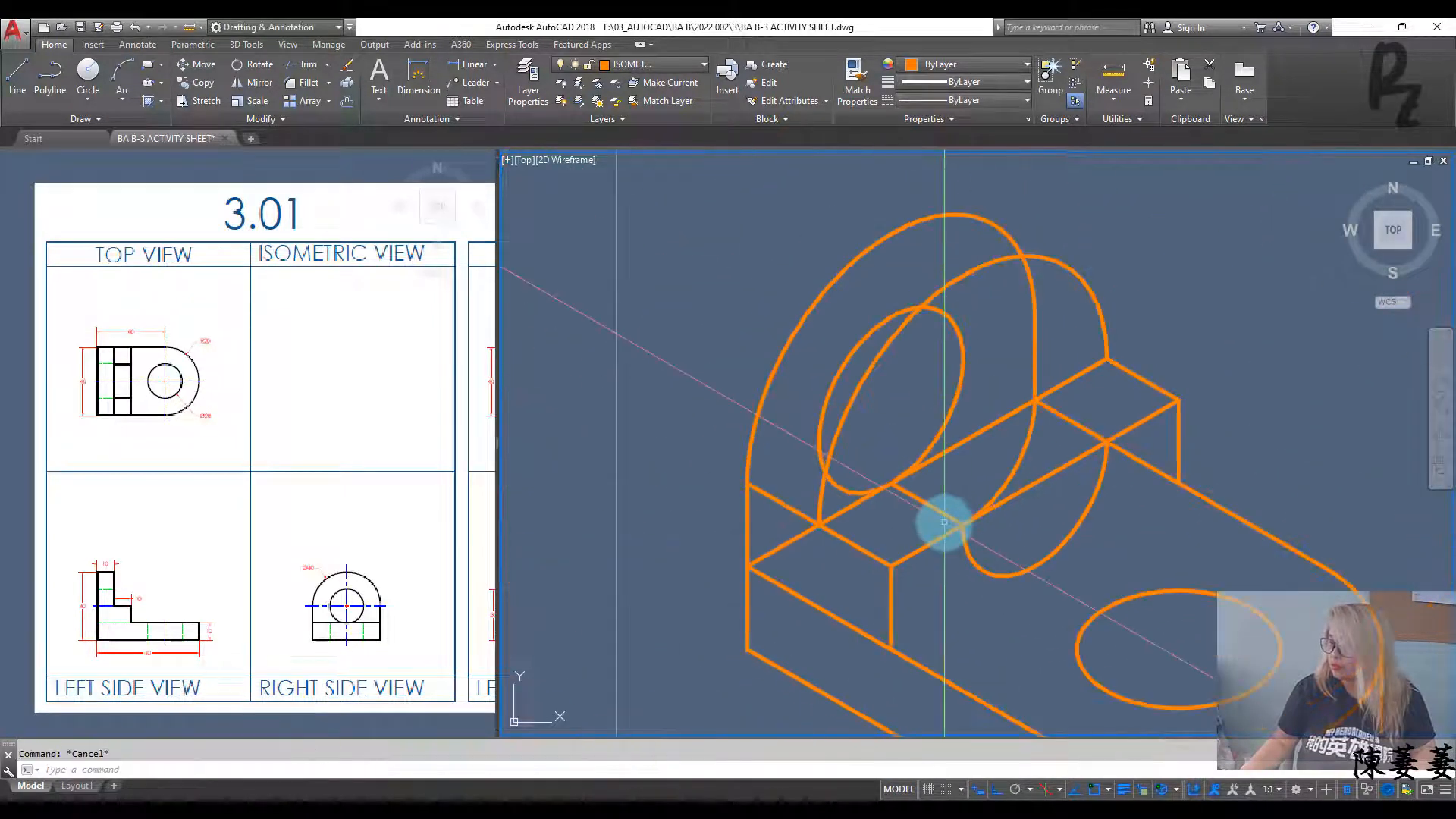
Step: Trim the line across the upright's front face between the groove's two edge lines
middle_click_drag(1050, 496, 1059, 543)
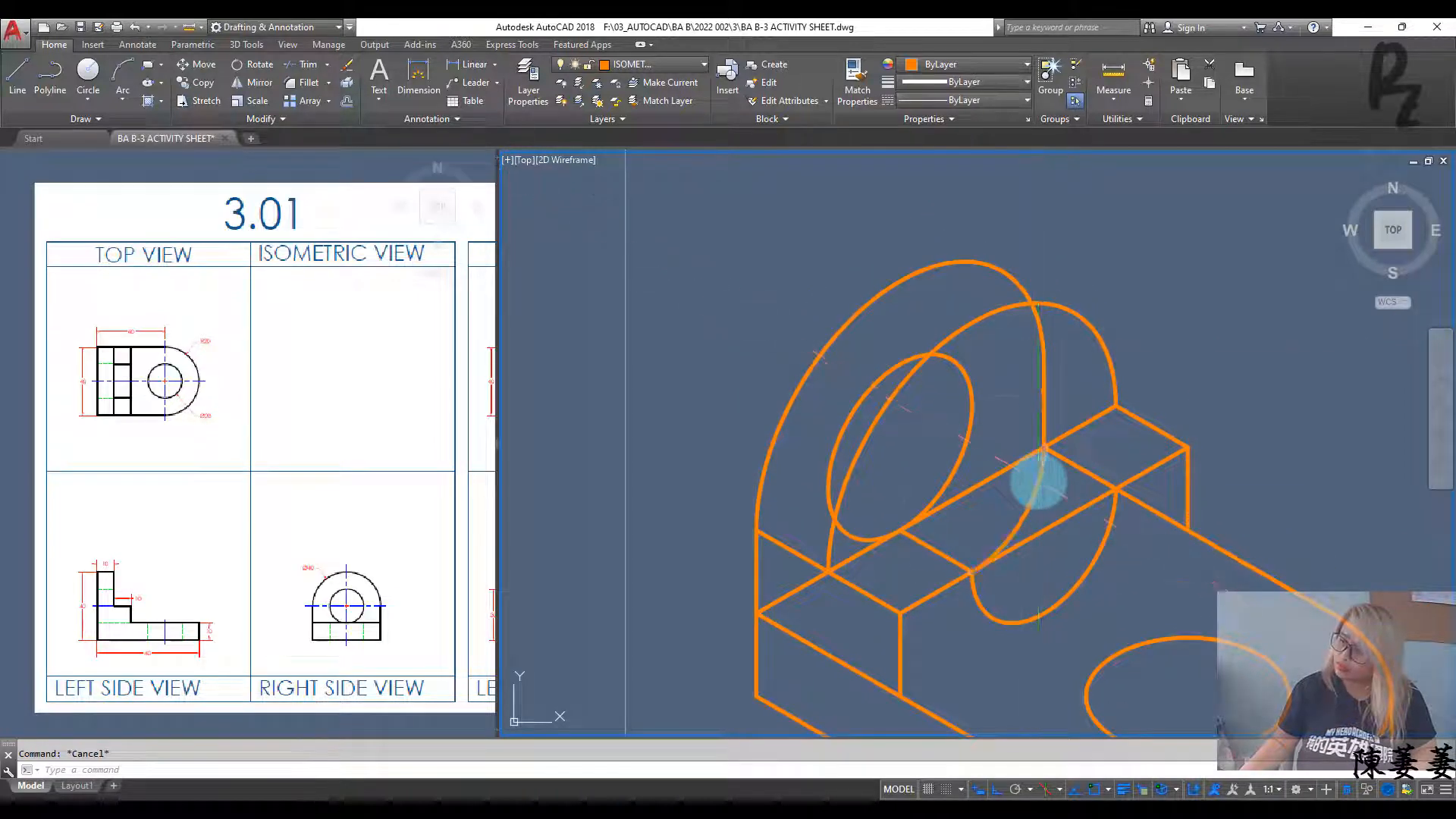
left_click(1039, 482)
key("Escape")
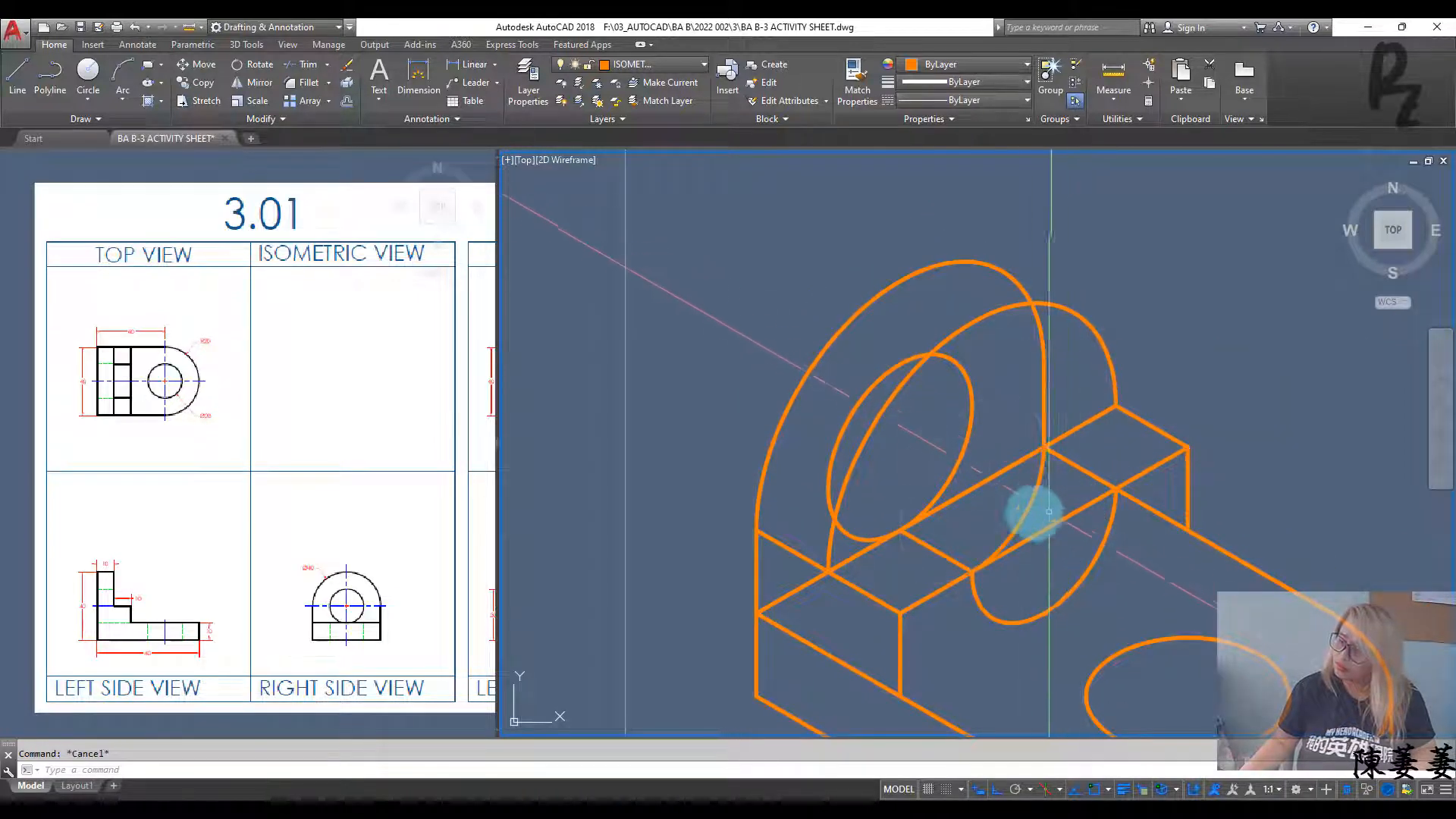
middle_click_drag(1058, 513, 1127, 533)
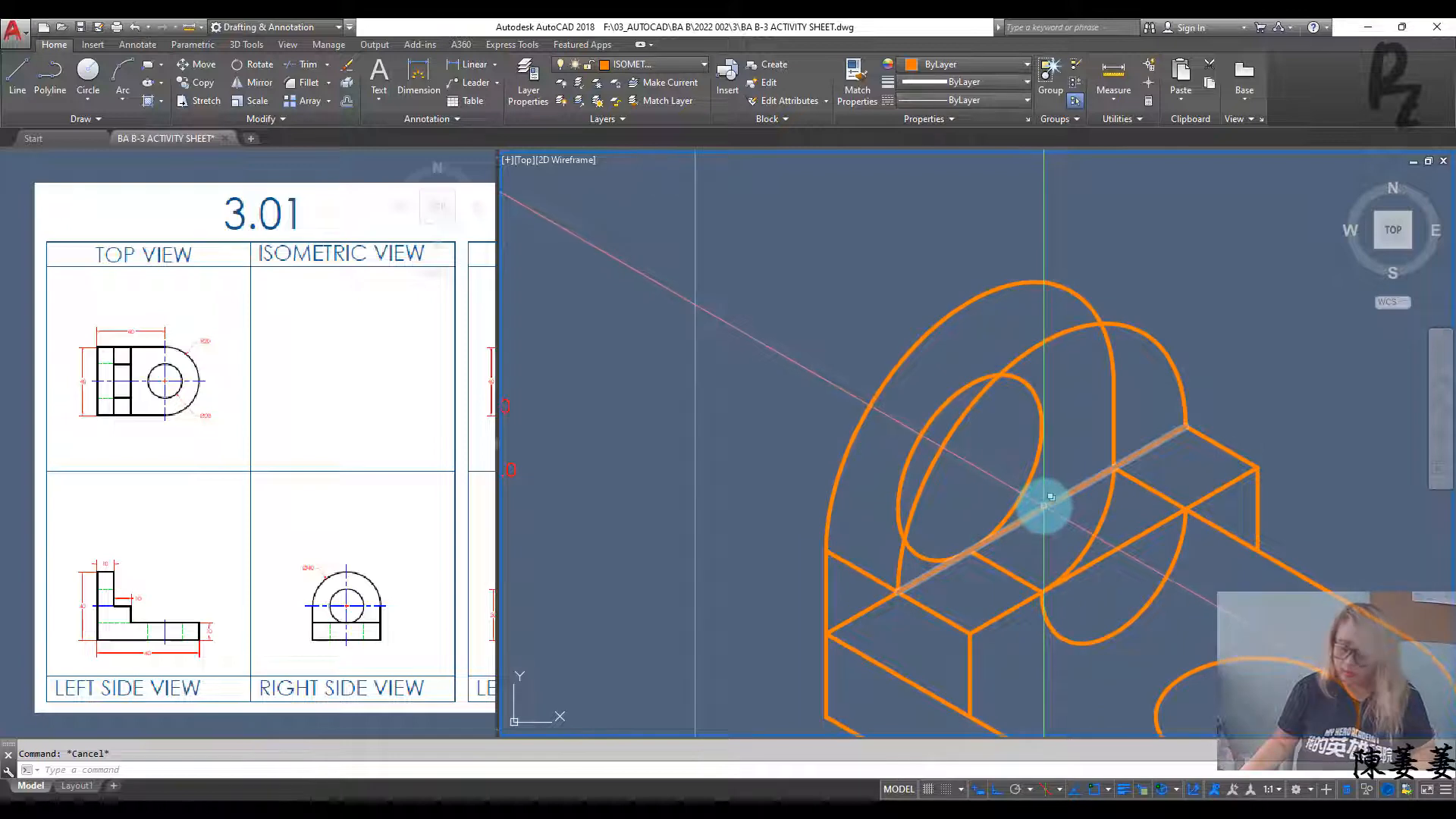
type("tr")
key("Return")
left_click(994, 562)
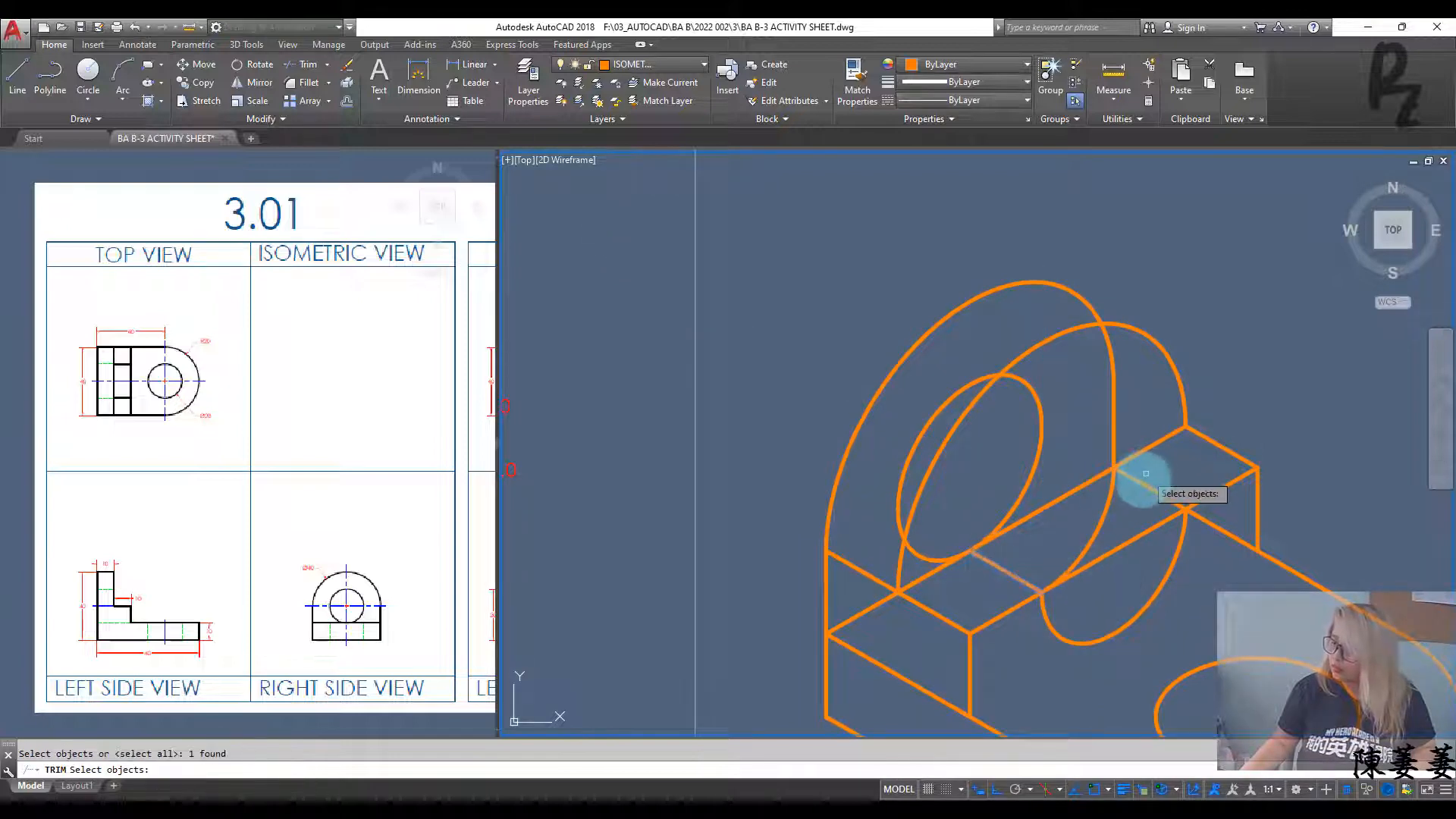
key("Return")
left_click(1092, 479)
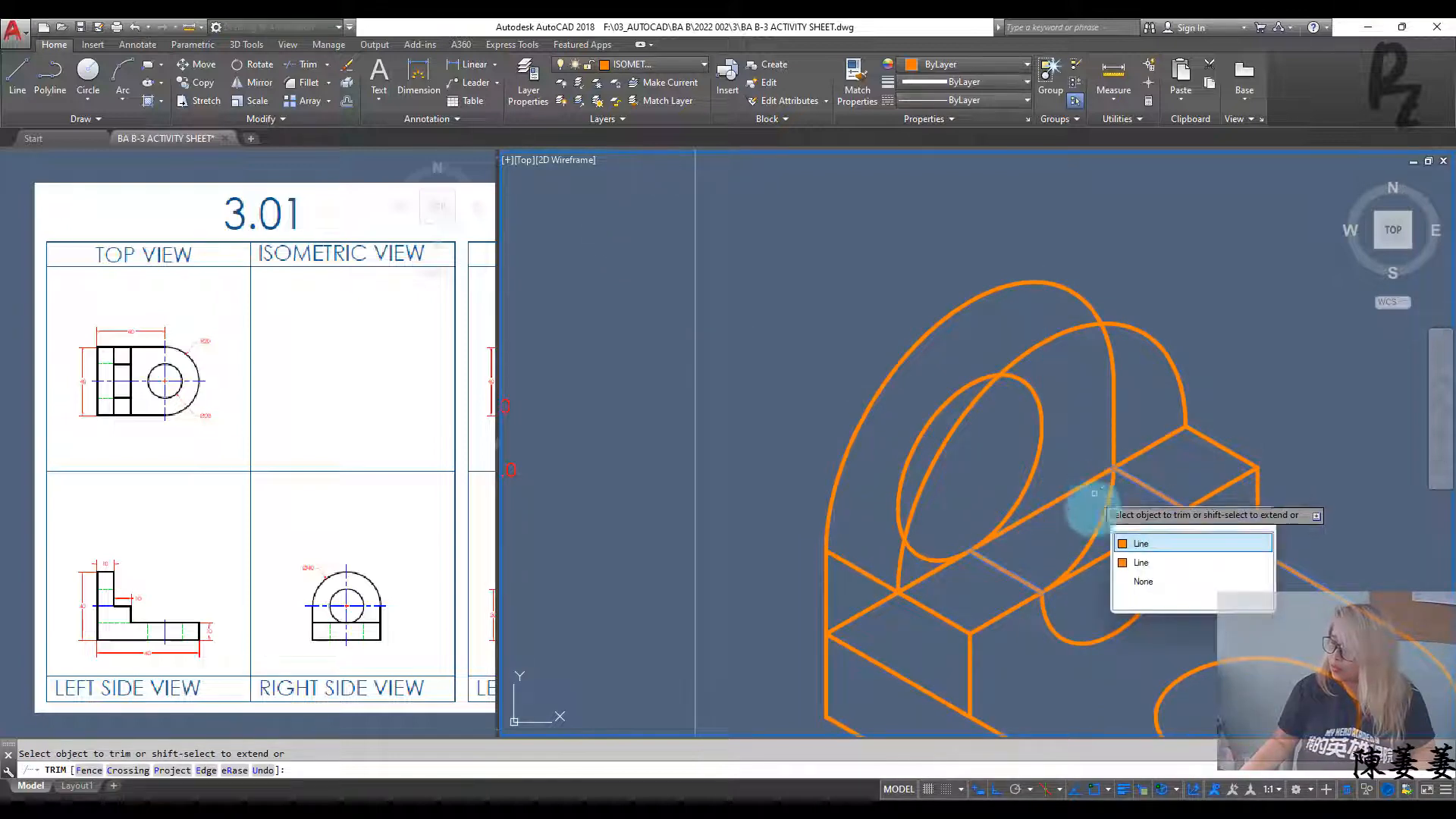
left_click(1152, 562)
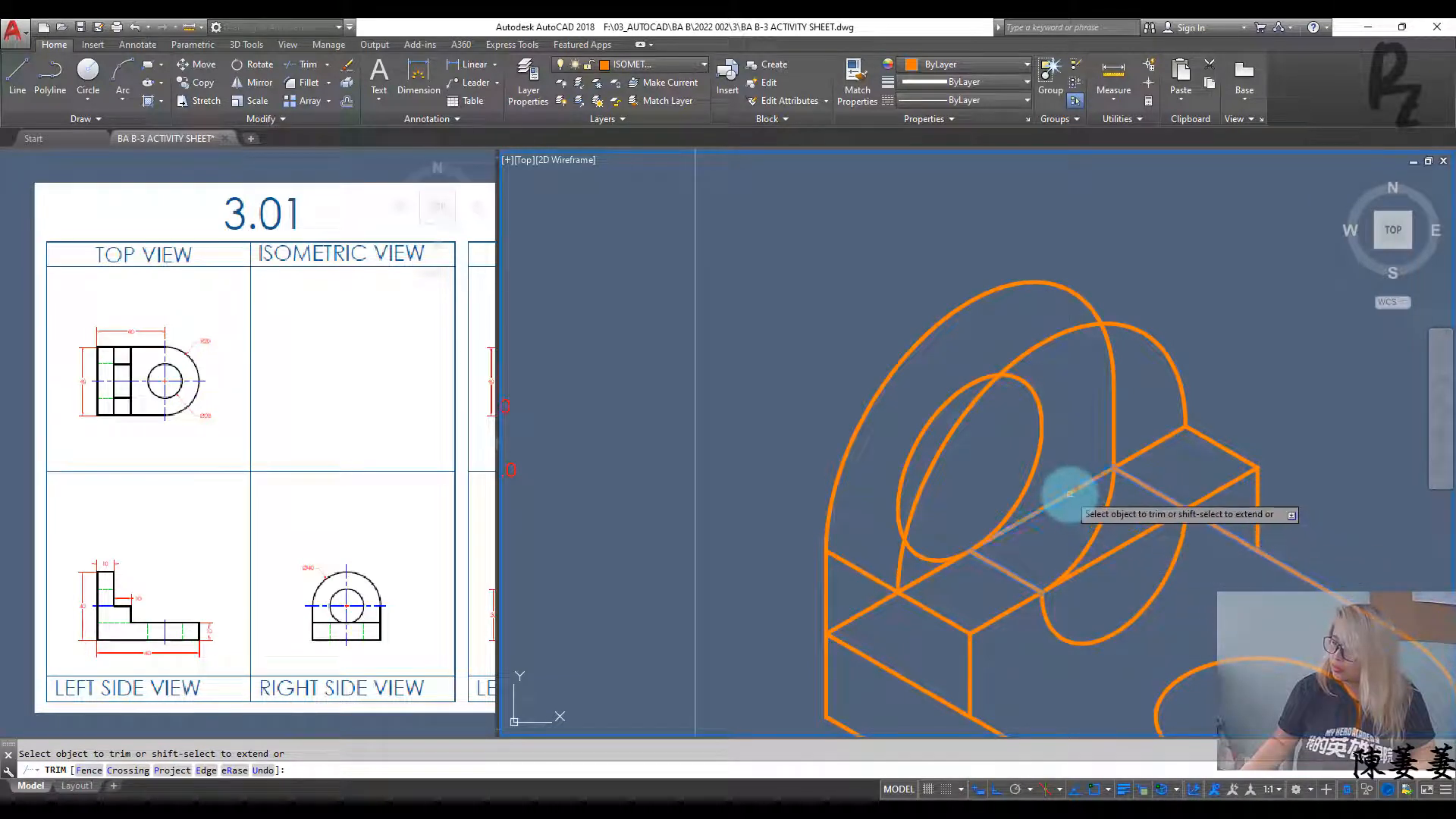
key("Escape")
key("Escape")
middle_click_drag(1051, 513, 1055, 434)
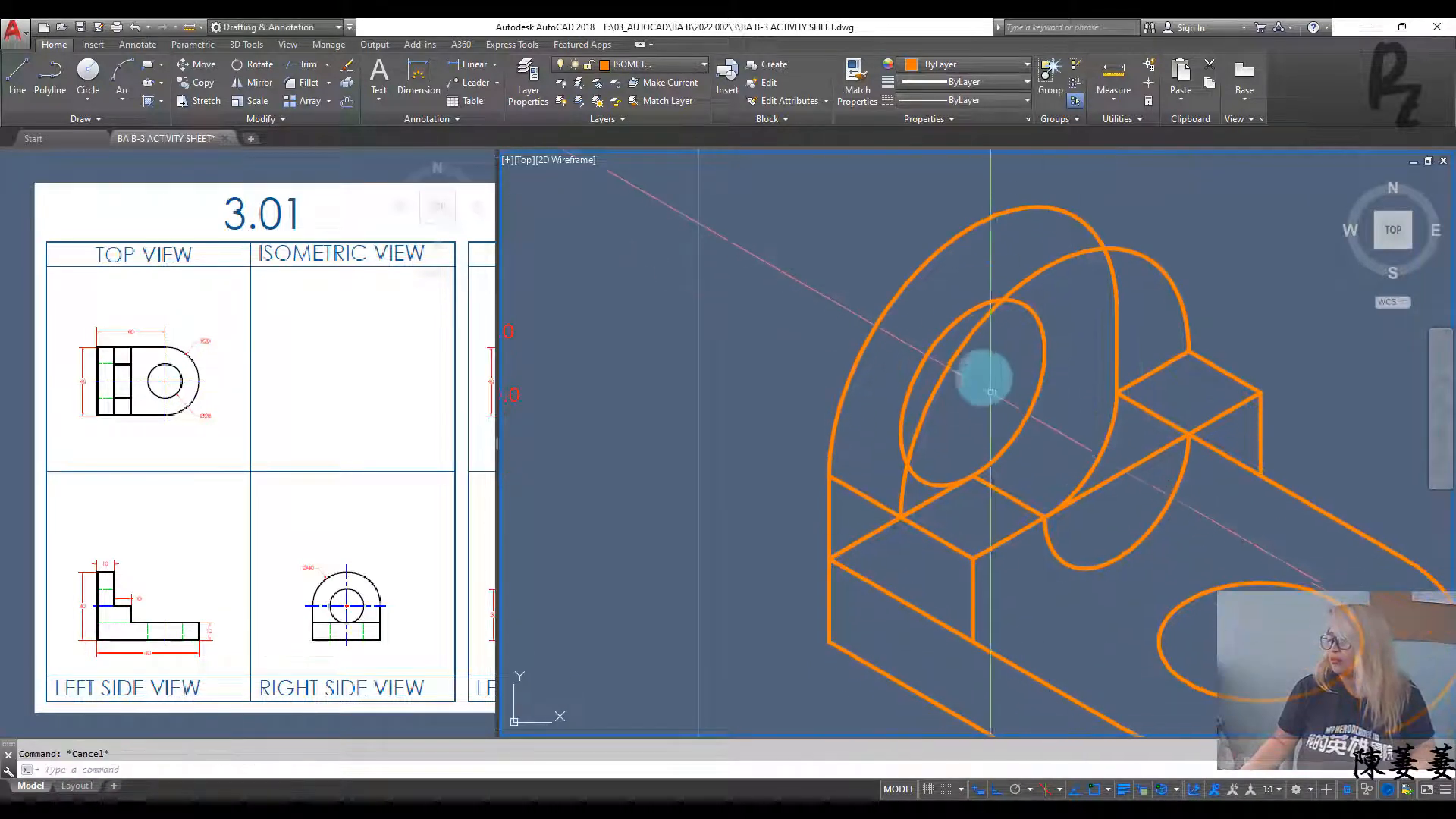
Step: Copy the upright's hole ellipse from the back corner to the front corner of the upright's thickness
left_click(936, 374)
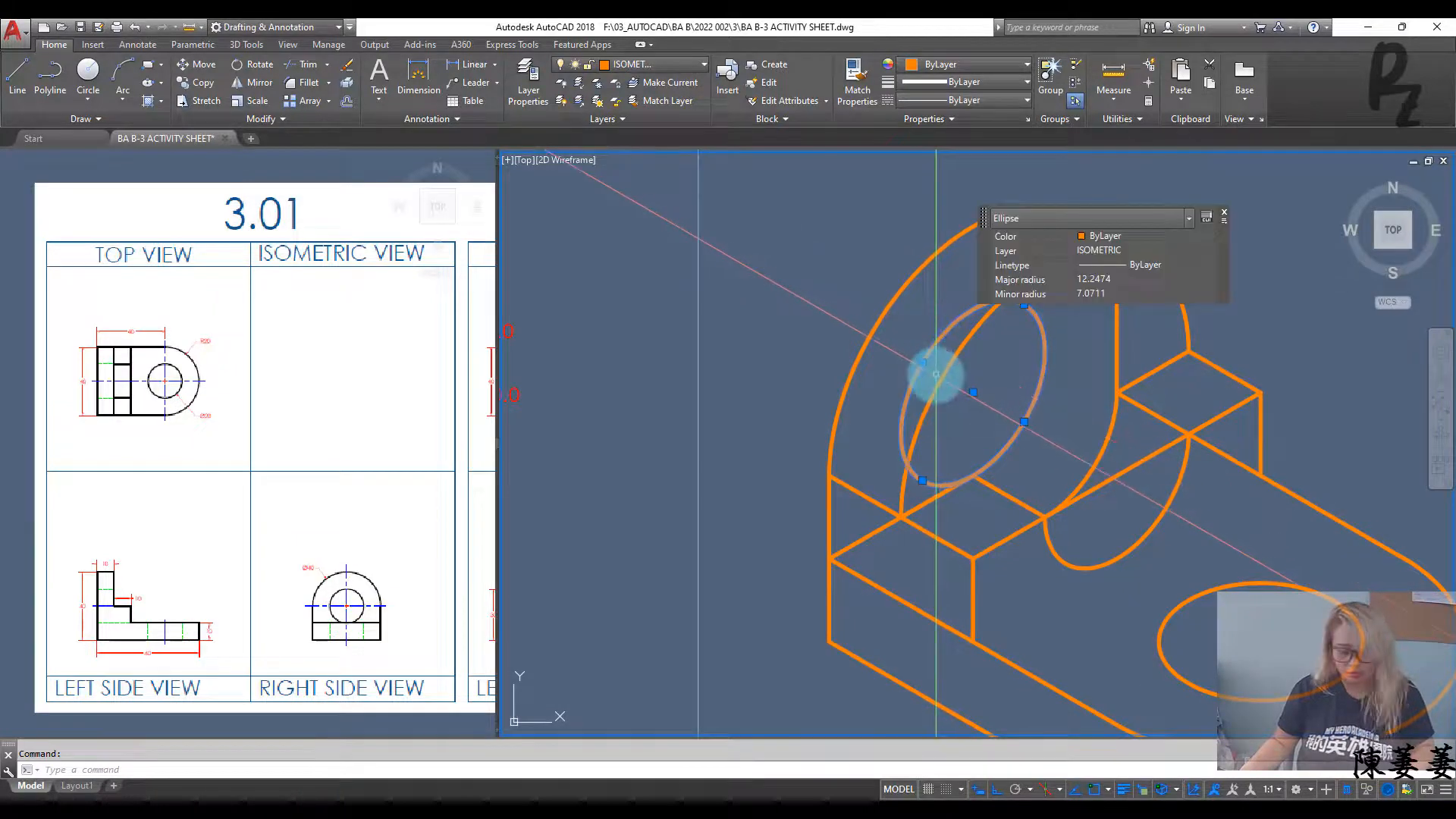
type("co")
key("Return")
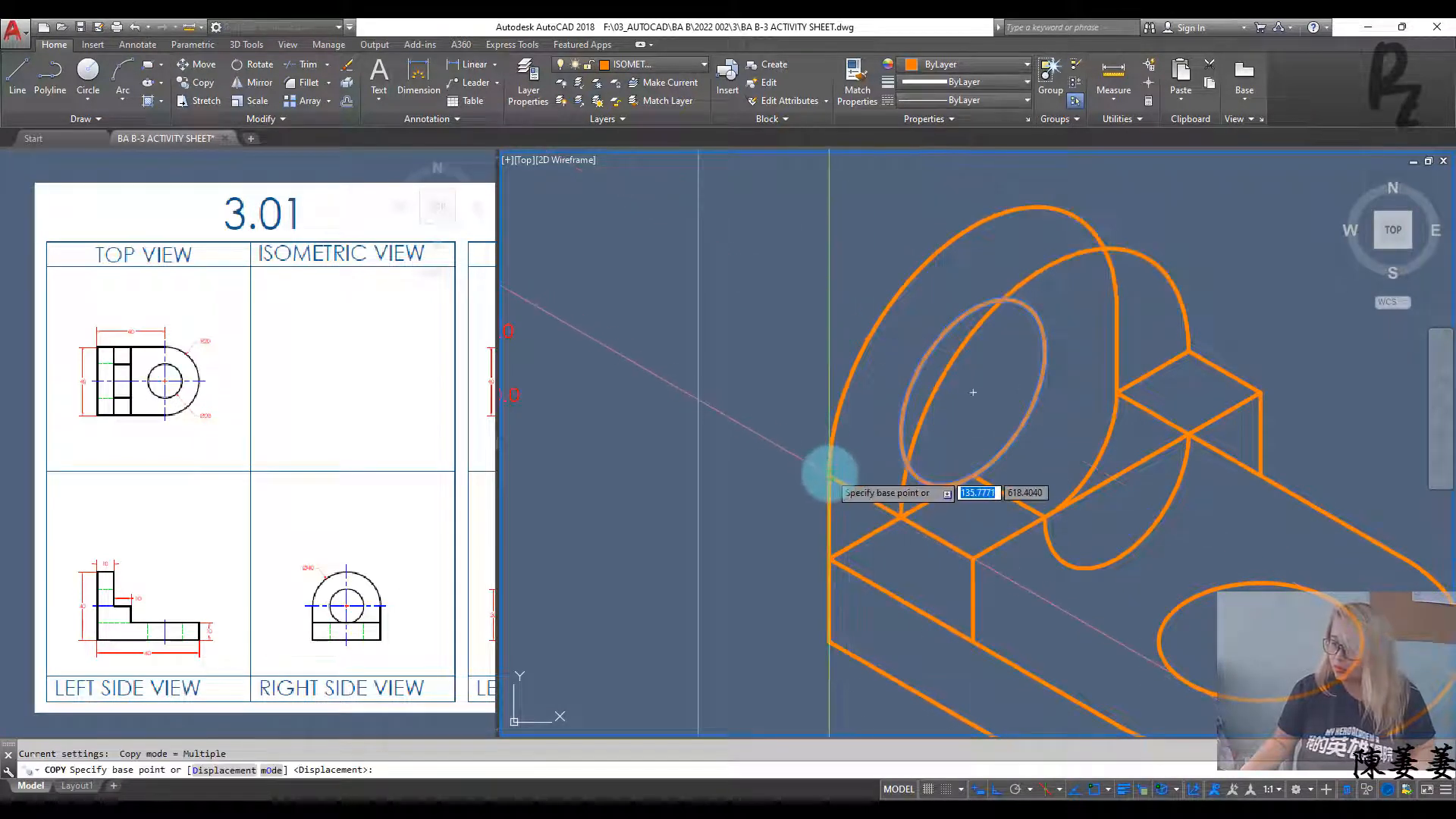
left_click(829, 470)
left_click(902, 517)
key("Escape")
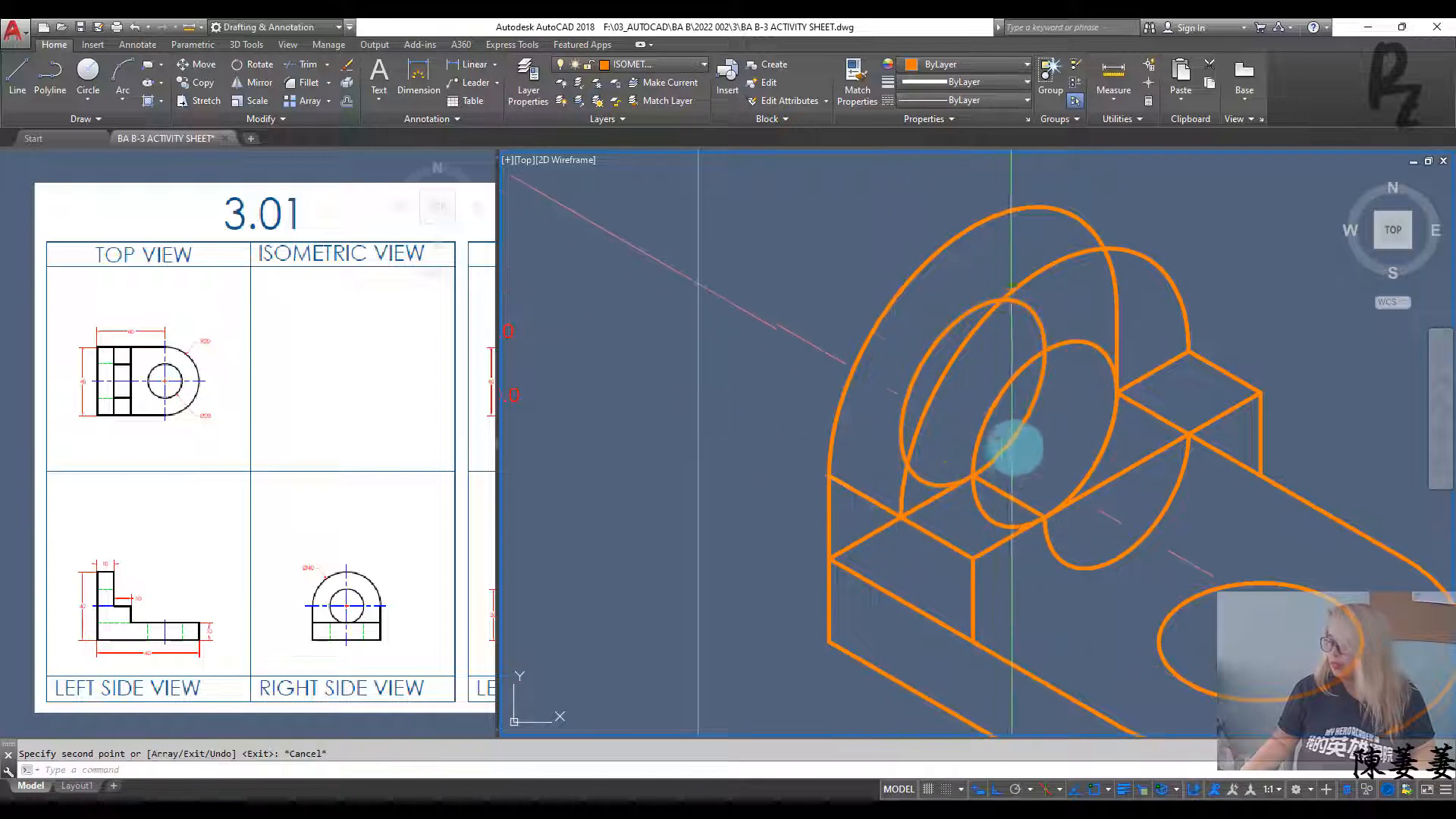
key("Escape")
Step: Draw a line joining the upright's back and front outer arcs across the rounded top
middle_click_drag(1055, 337, 1046, 394)
type("l")
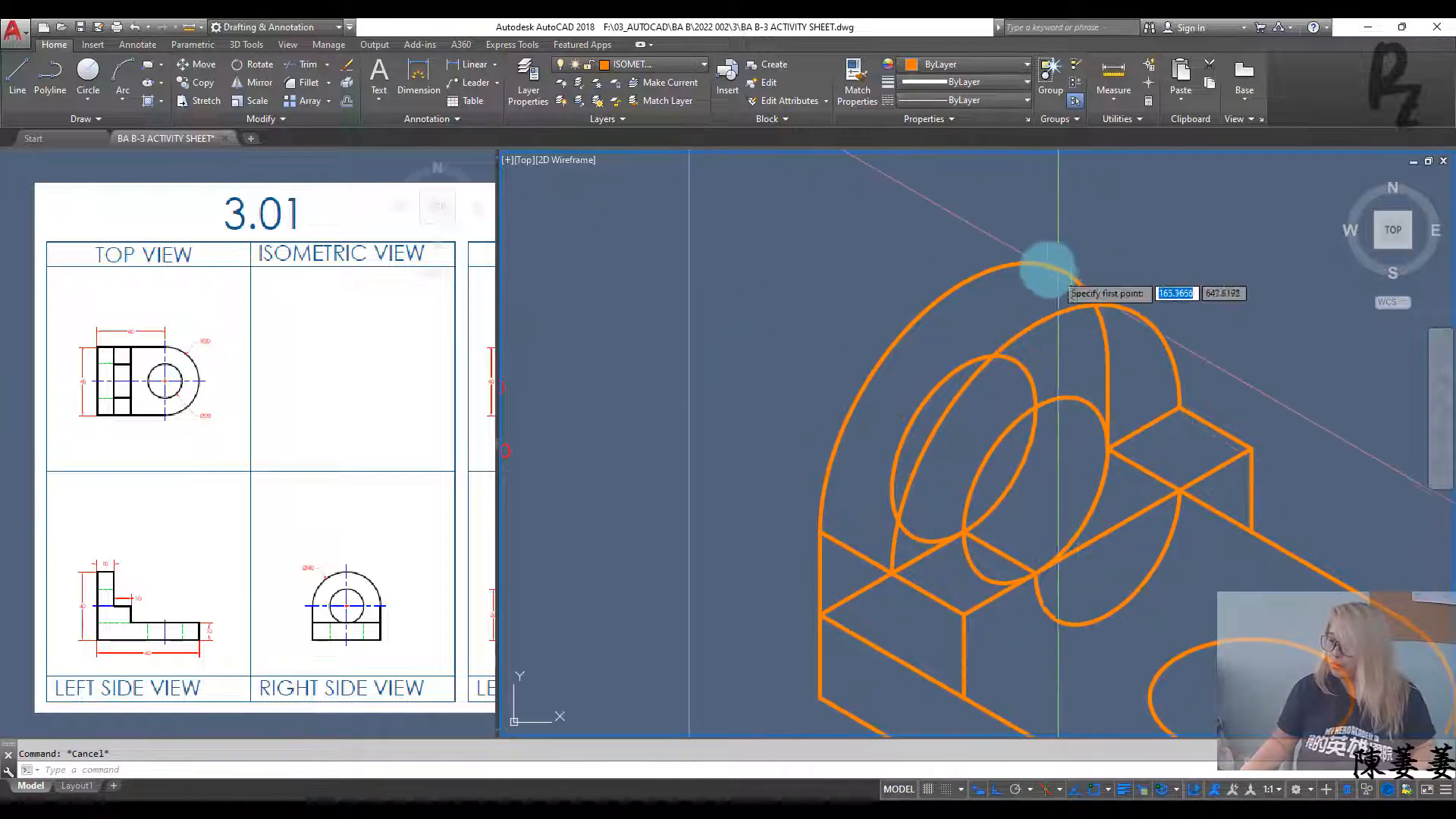
key("Return")
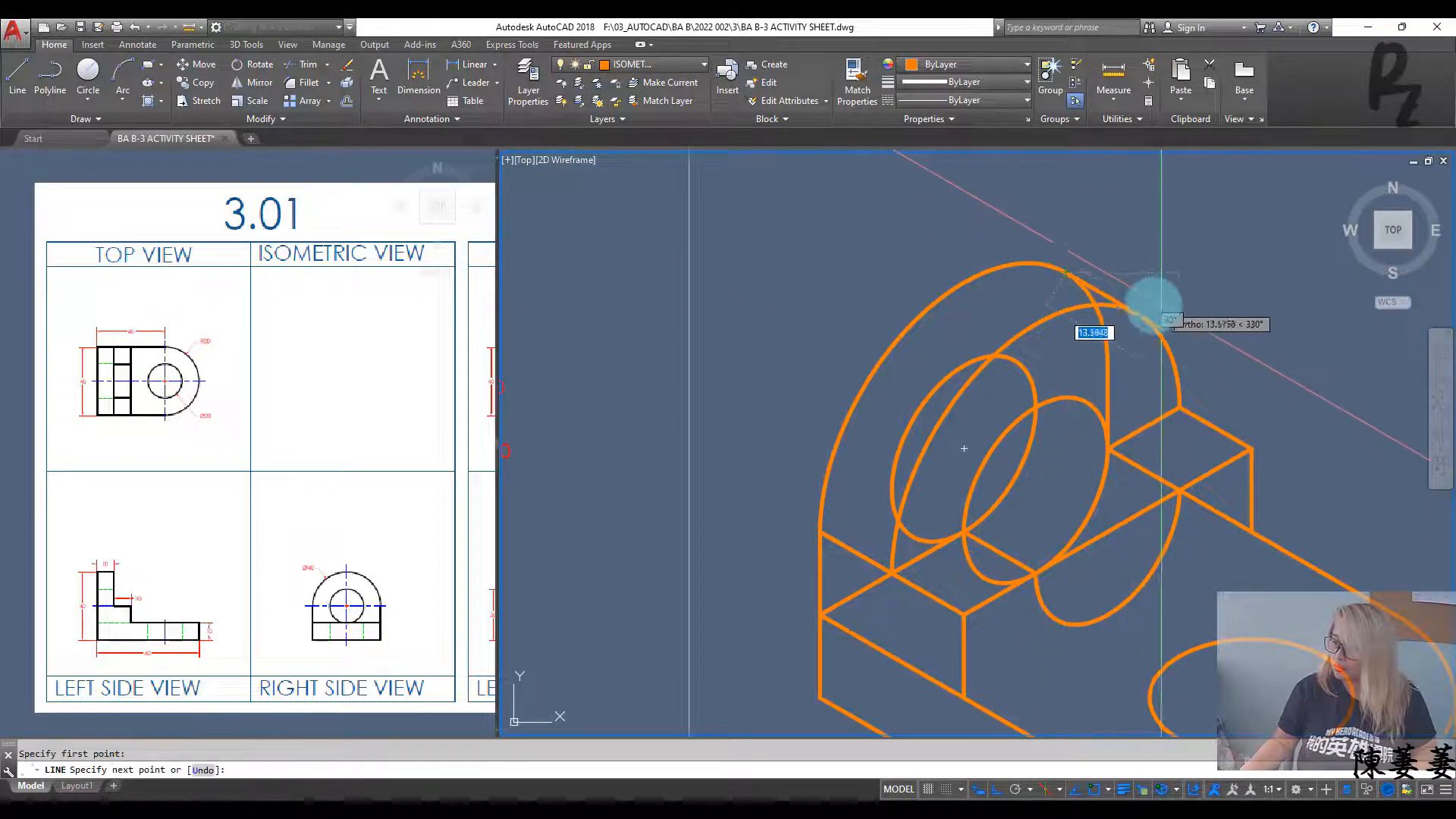
key("Escape")
key("Escape")
Step: Trim the back outer arc beyond the joining line at the upright's rounded top
type("tr")
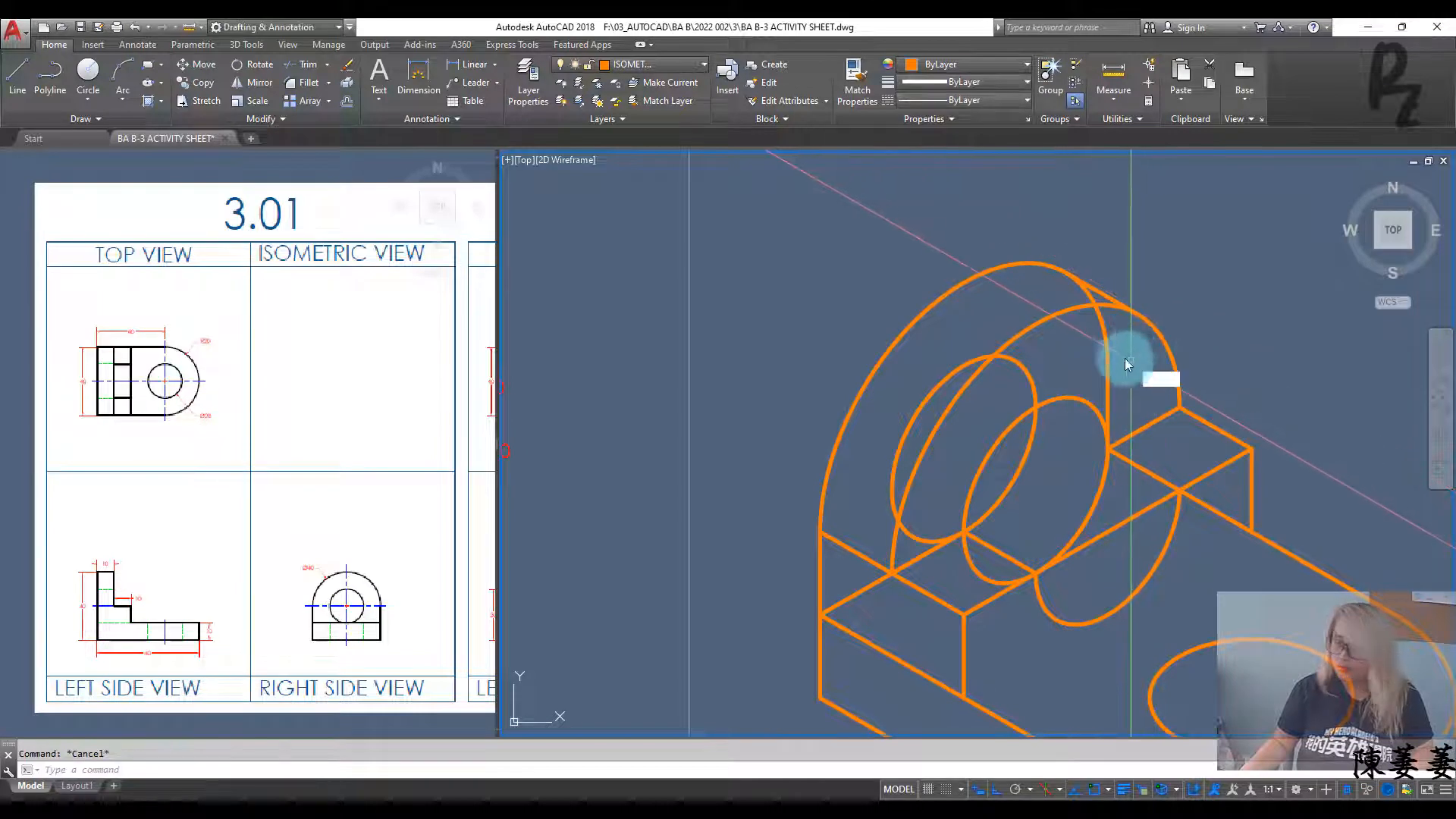
key("Return")
key("Return")
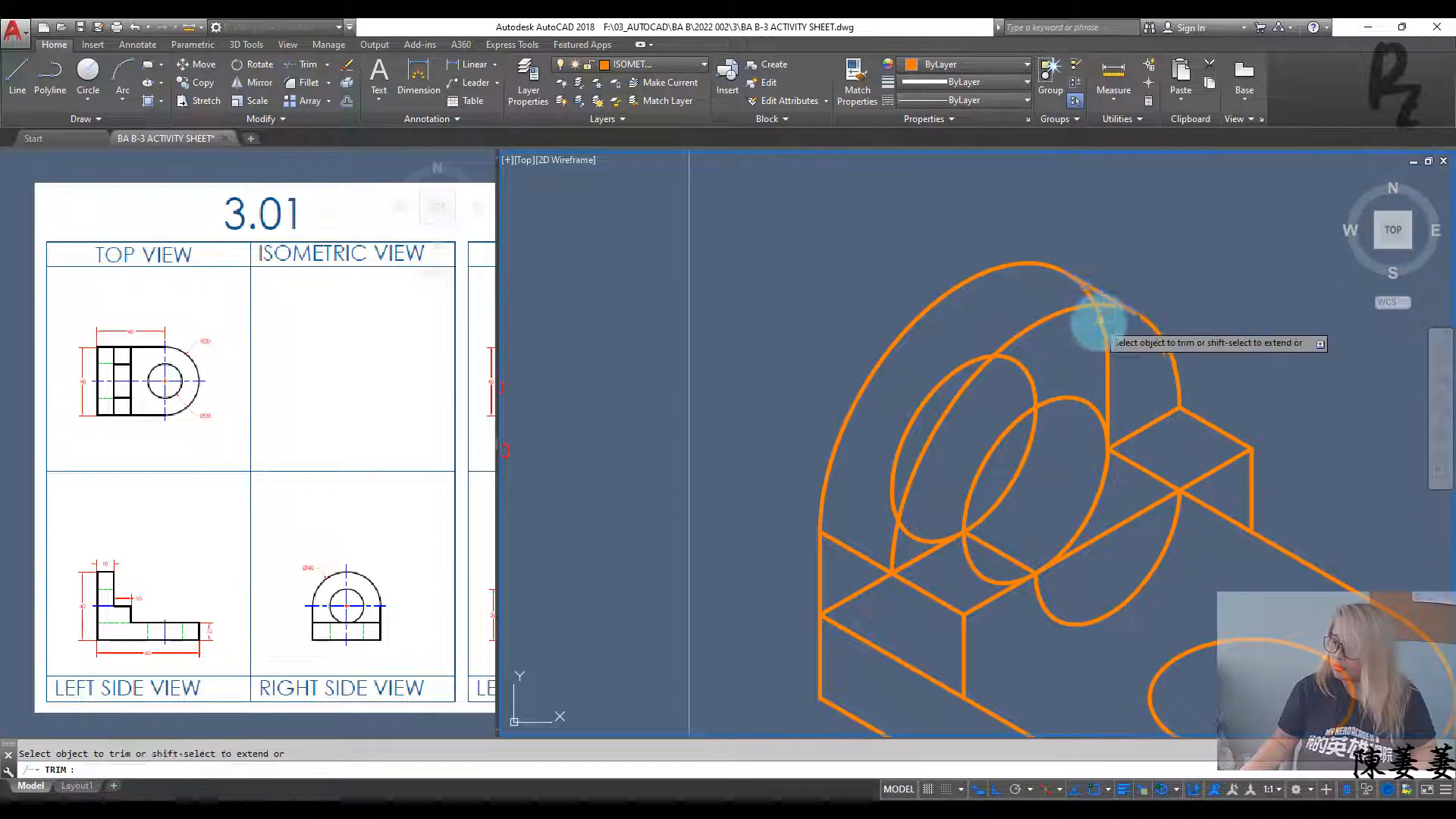
key("Escape")
key("Escape")
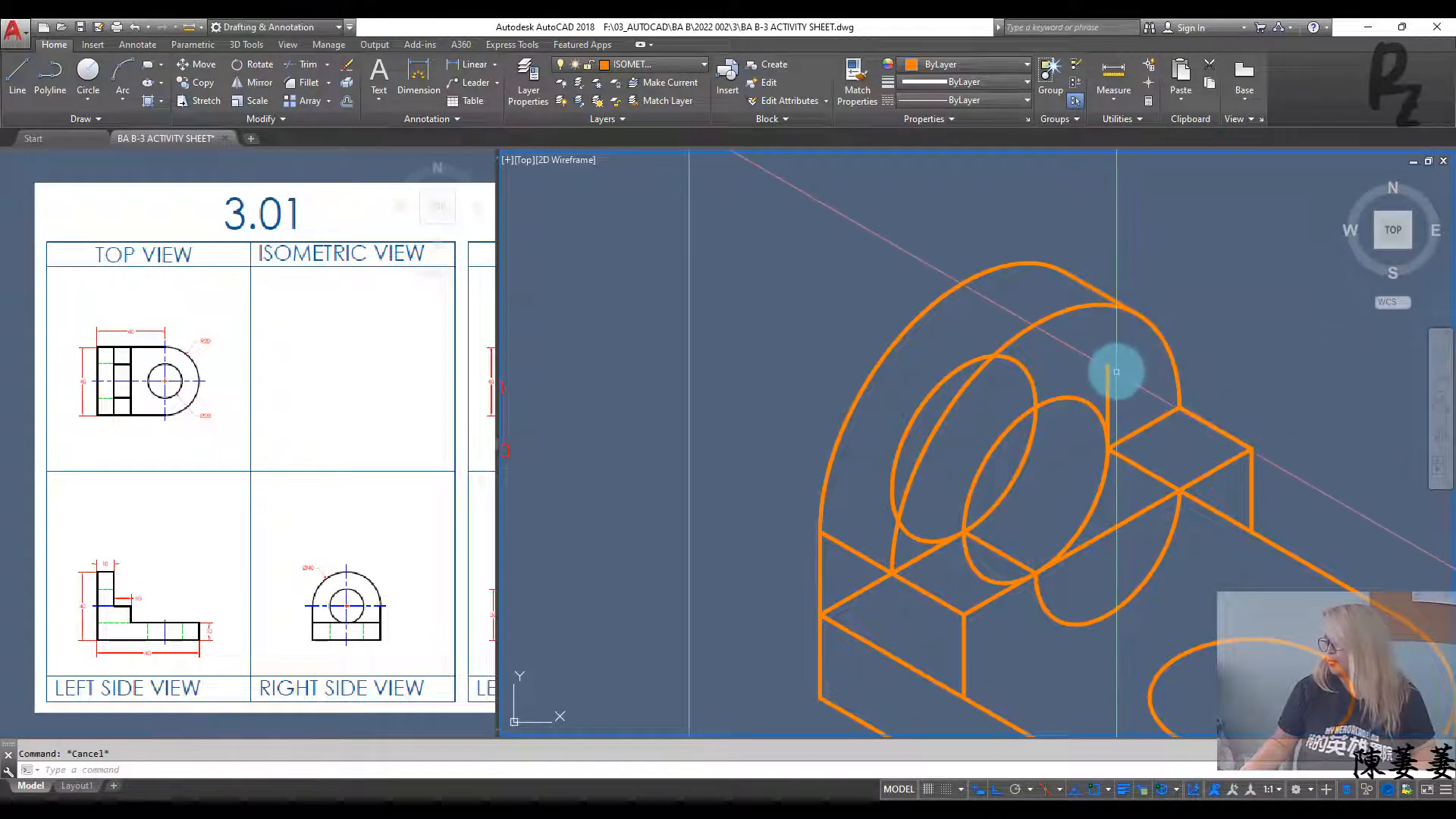
Step: Erase the leftover 10-unit vertical line above the far groove edge
mouse_move(1115, 367)
middle_mouse_down()
mouse_move(1138, 311)
mouse_move(1115, 299)
middle_mouse_up()
left_click(1101, 297)
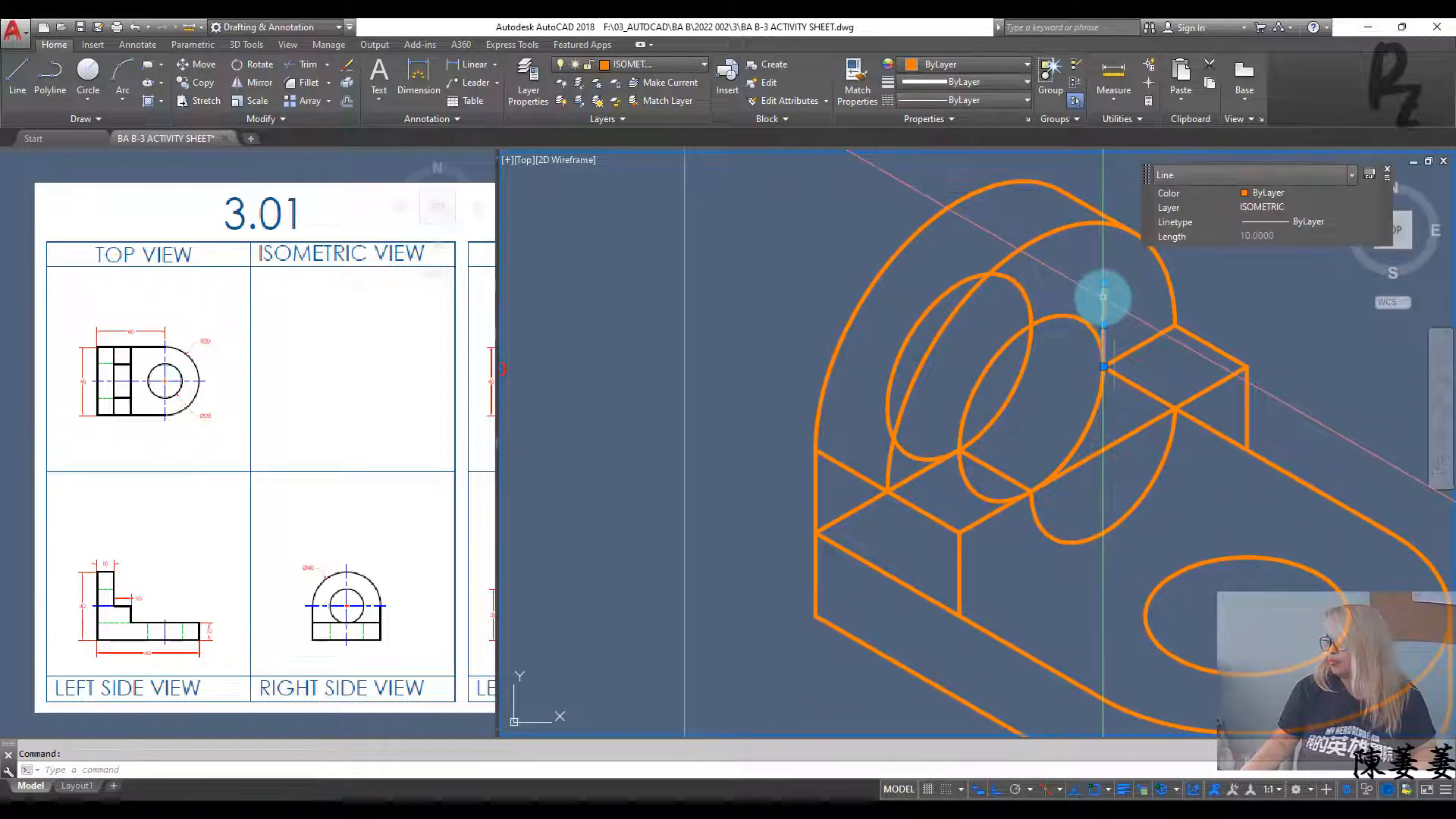
type("e")
key("Return")
mouse_move(1161, 383)
middle_mouse_down()
mouse_move(1196, 394)
mouse_move(1190, 377)
middle_mouse_up()
type("tr")
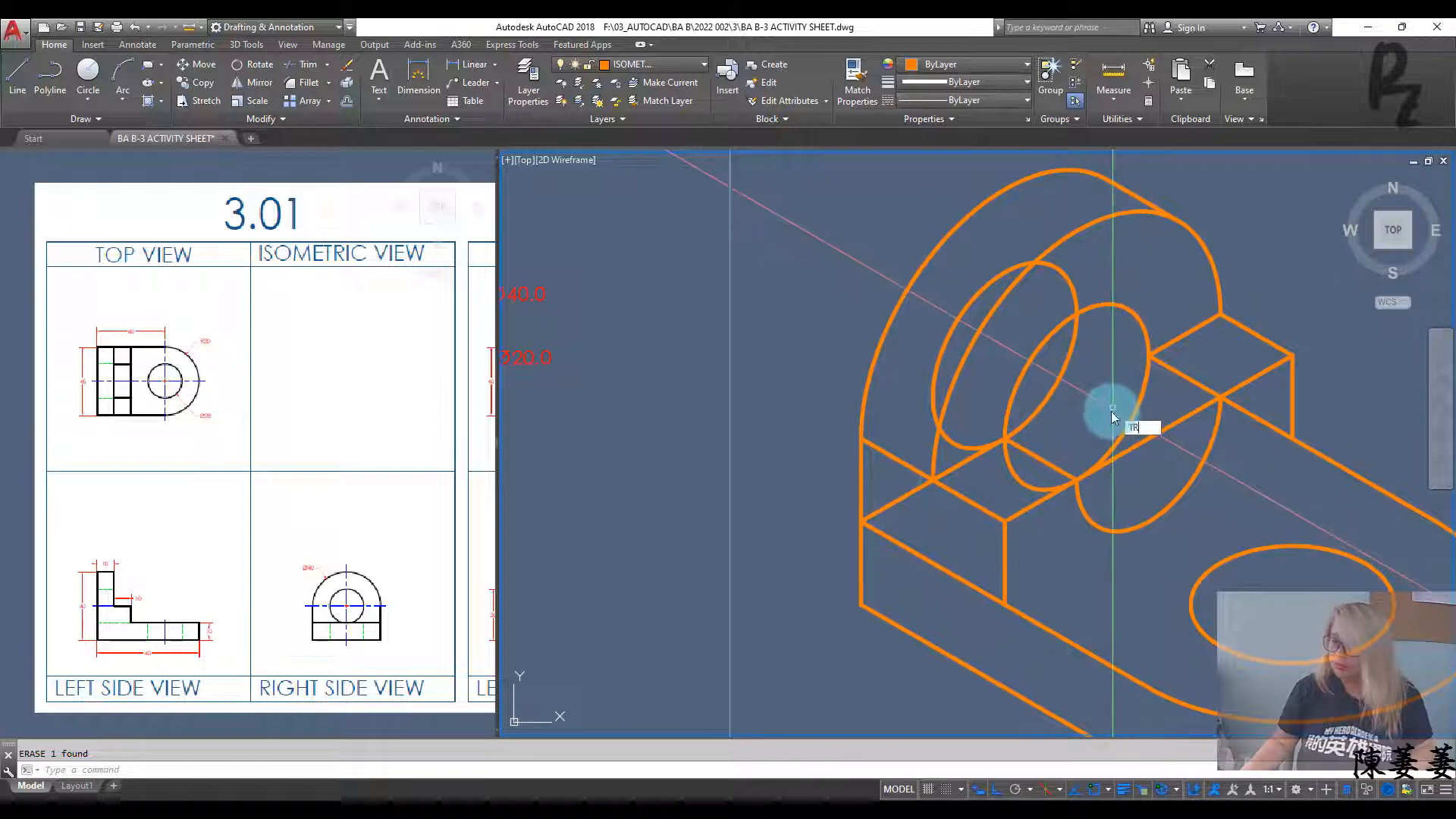
key("Return")
left_click(961, 462)
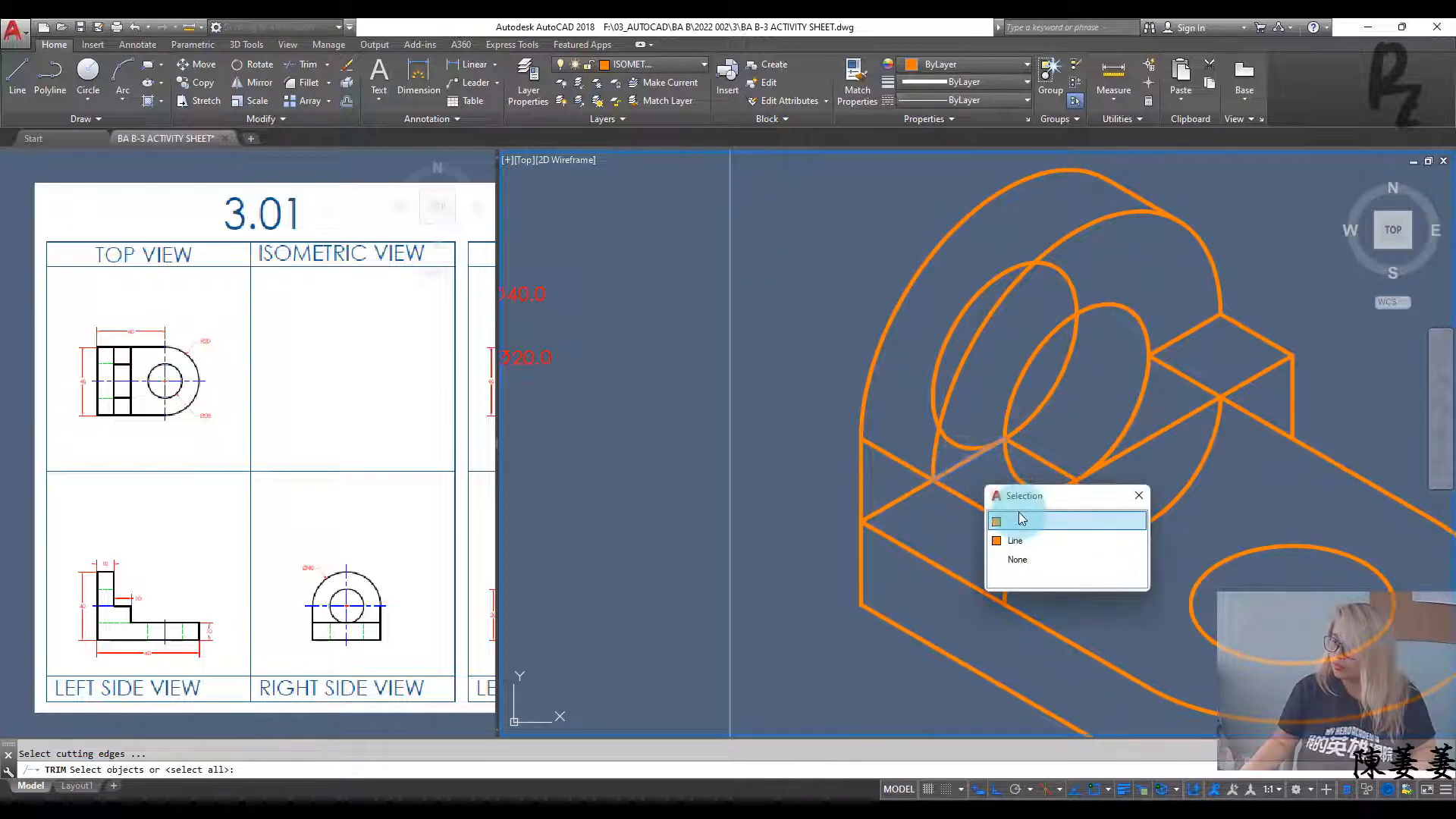
left_click(1020, 523)
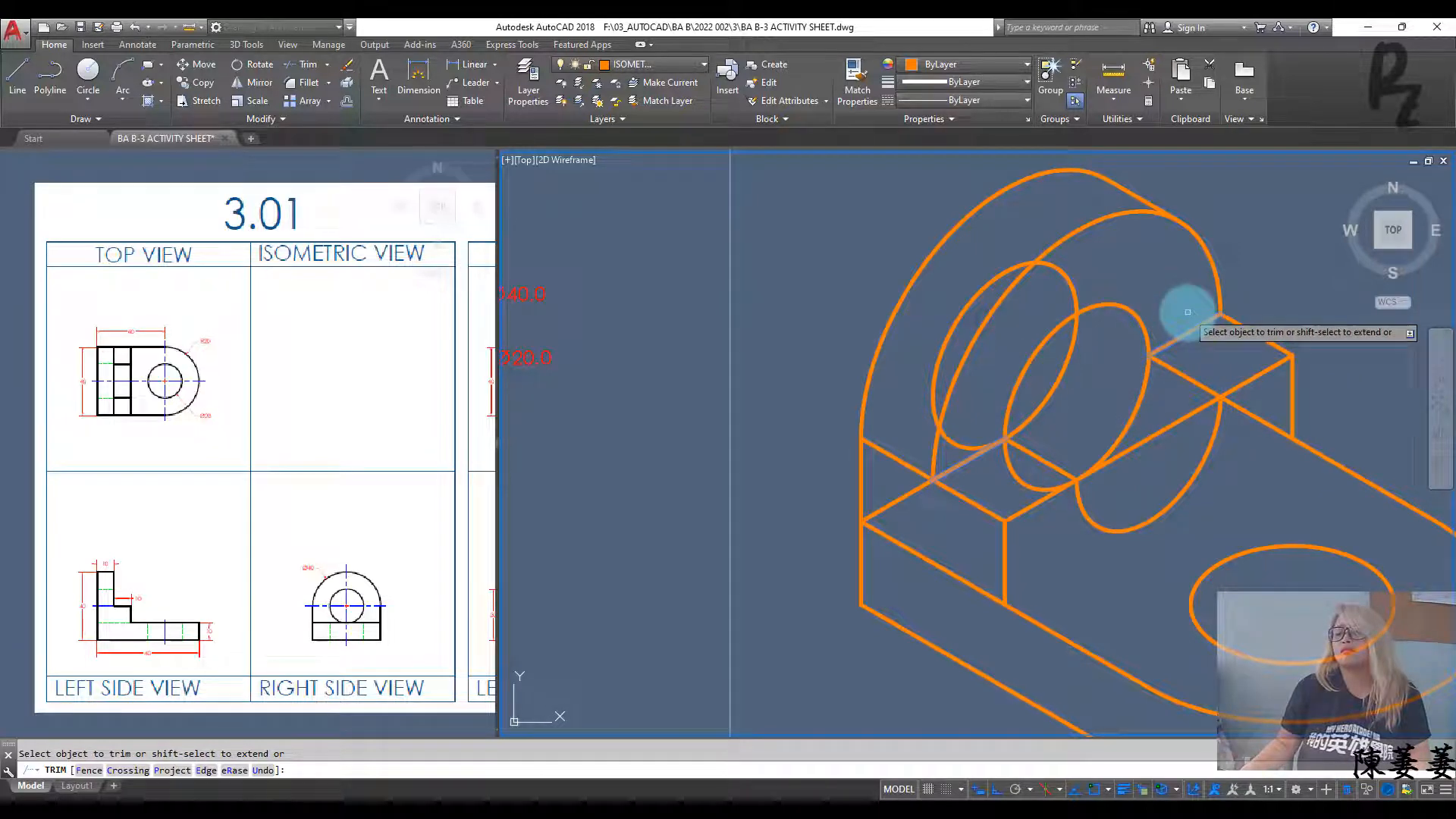
key("Escape")
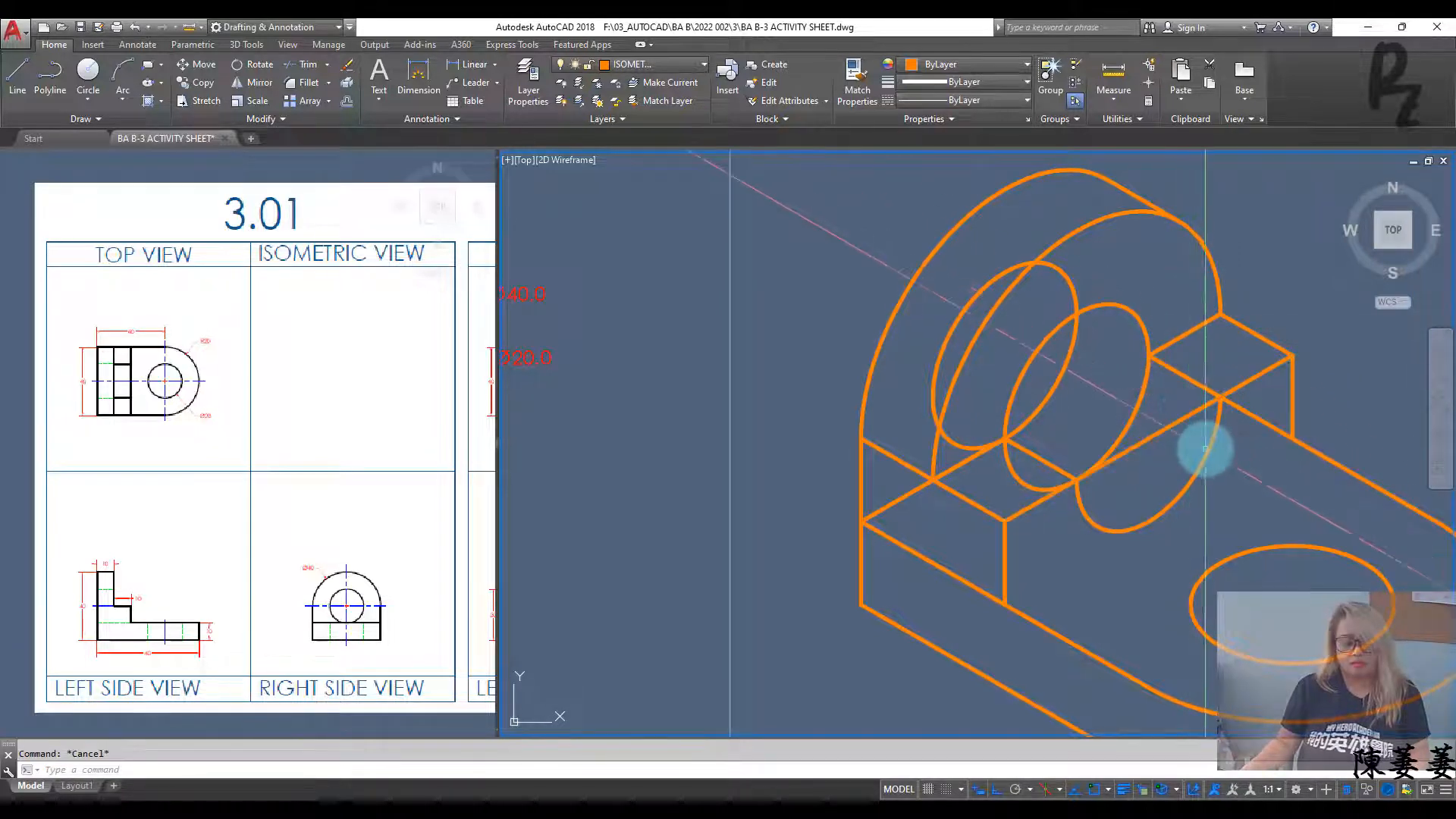
Step: Trim the step's top front edge between the two ends of the groove arc
key("space")
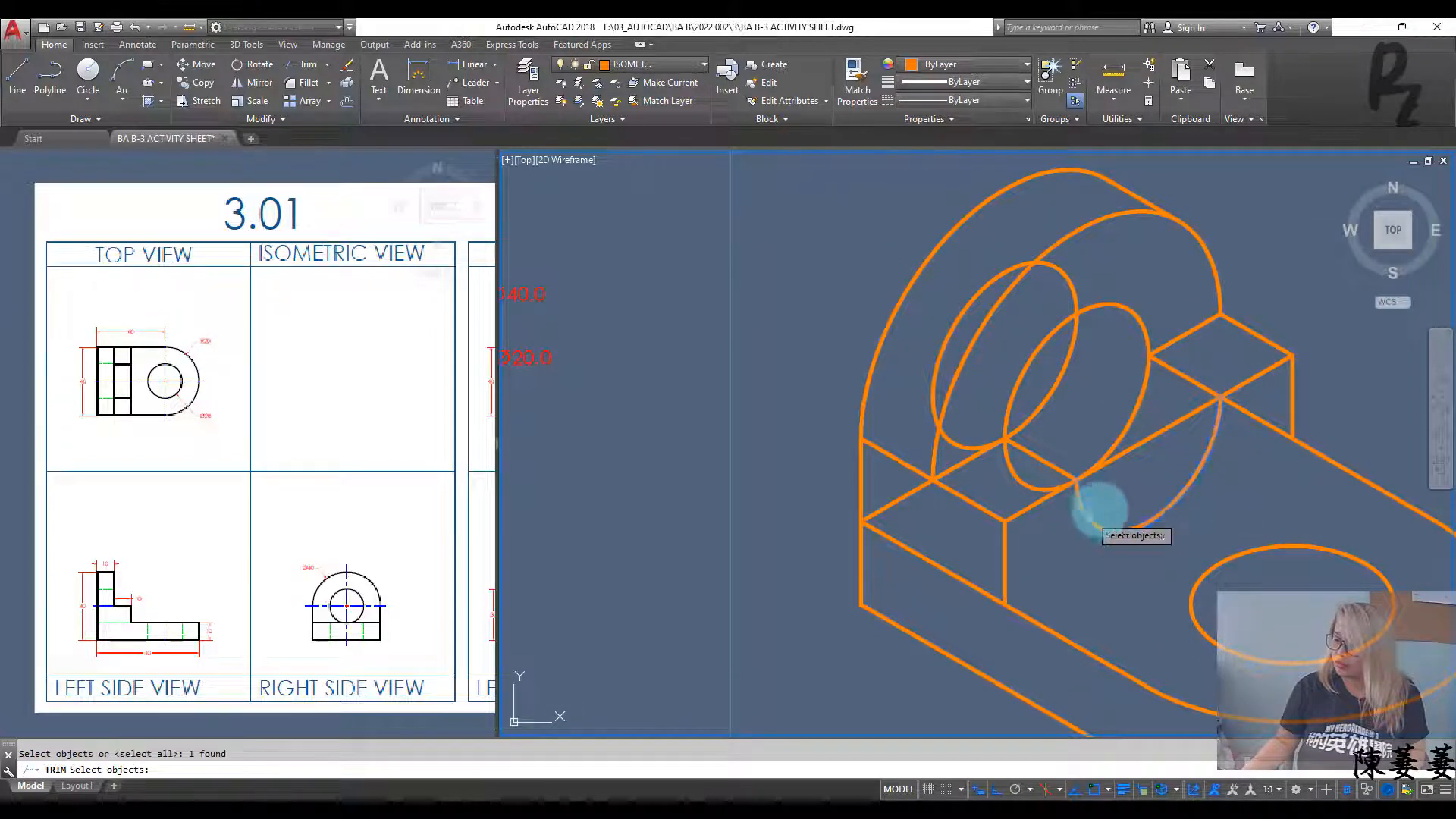
key("space")
left_click(1185, 438)
left_click(1165, 409)
key("Escape")
key("Escape")
middle_click_drag(1153, 448, 1218, 484)
Step: Trim the upright's back hole ellipse where it lies outside the front hole ellipse
key("space")
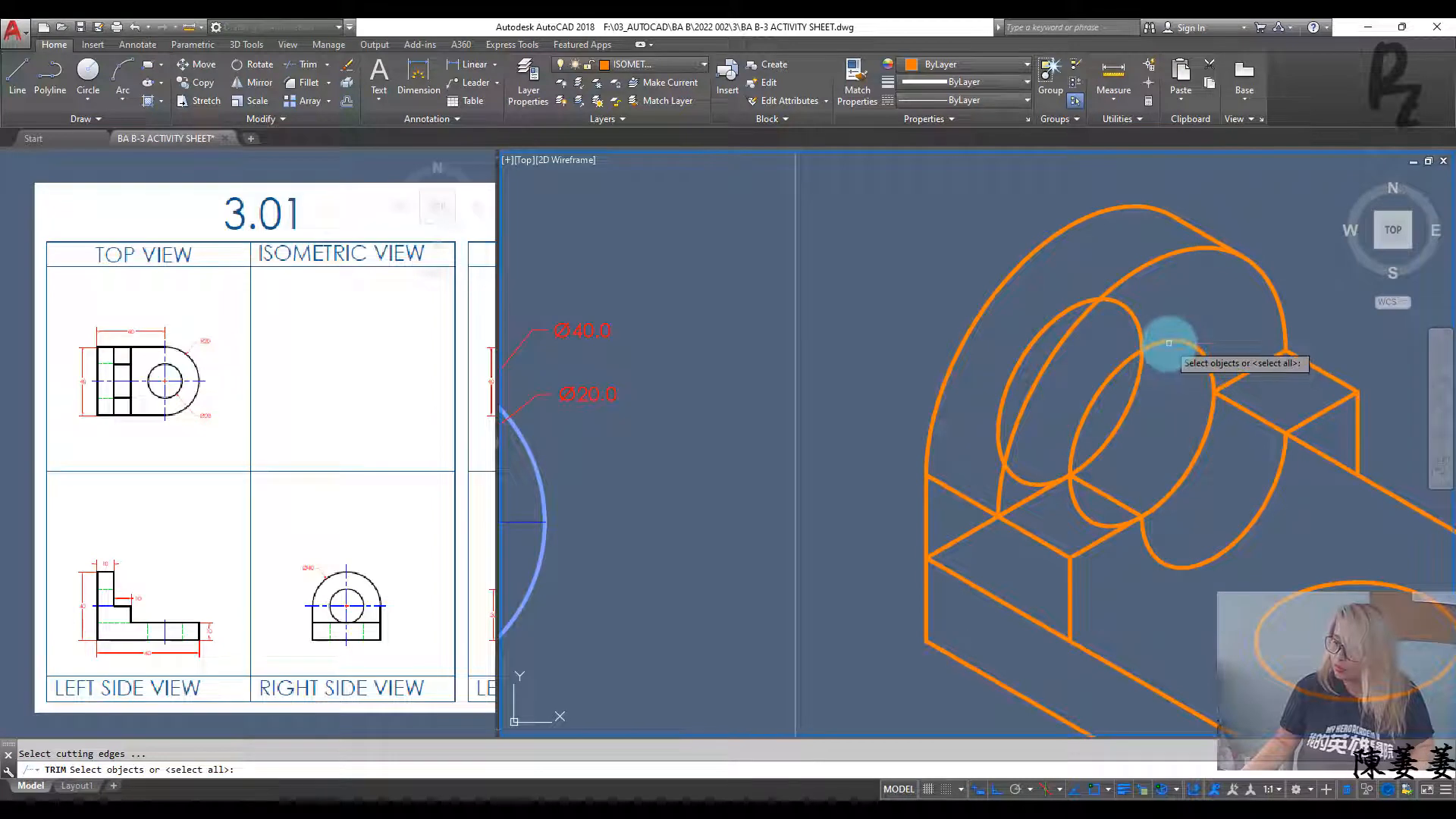
left_click(1157, 329)
key("space")
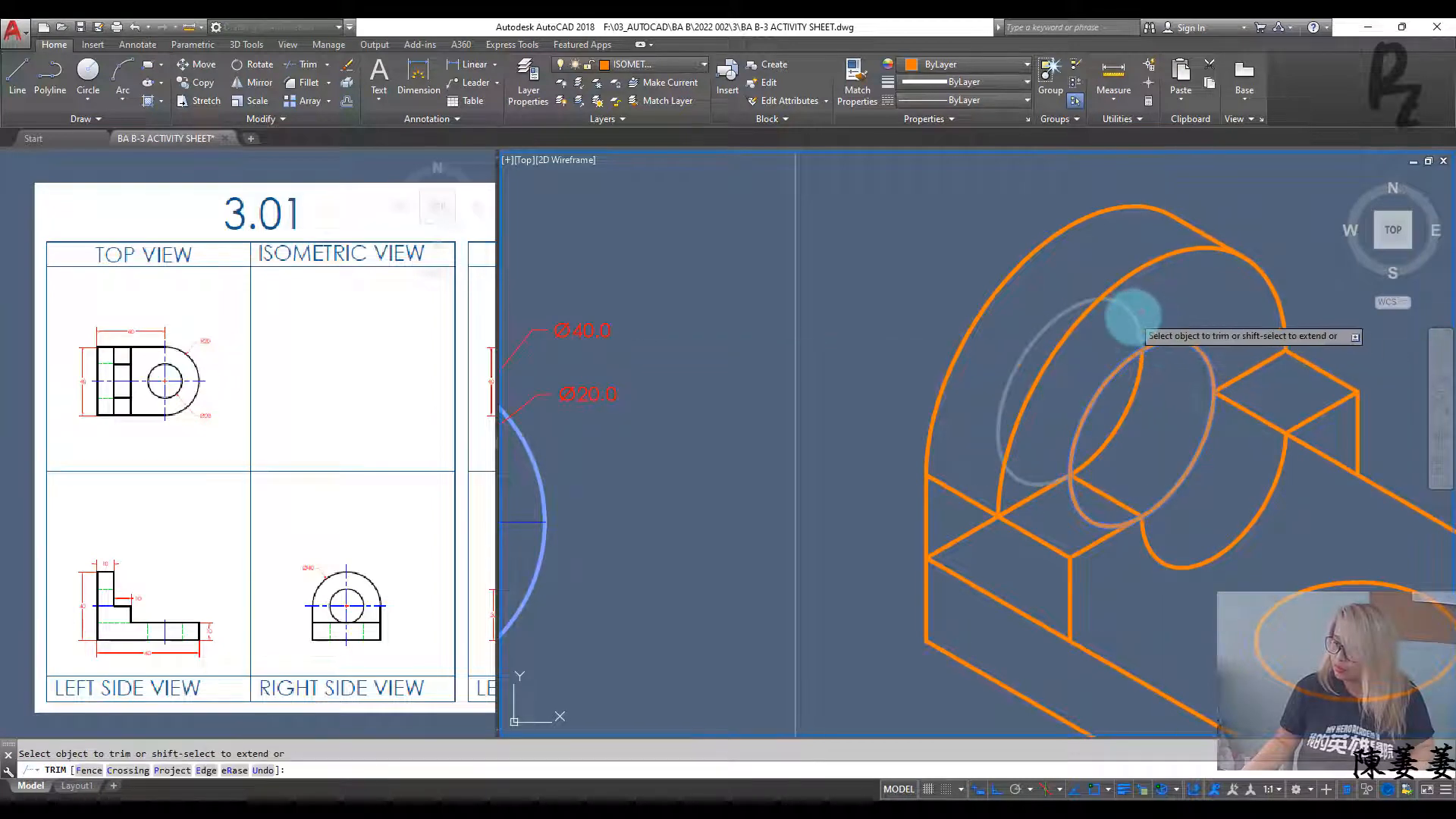
key("Escape")
middle_click_drag(1186, 374, 1088, 301)
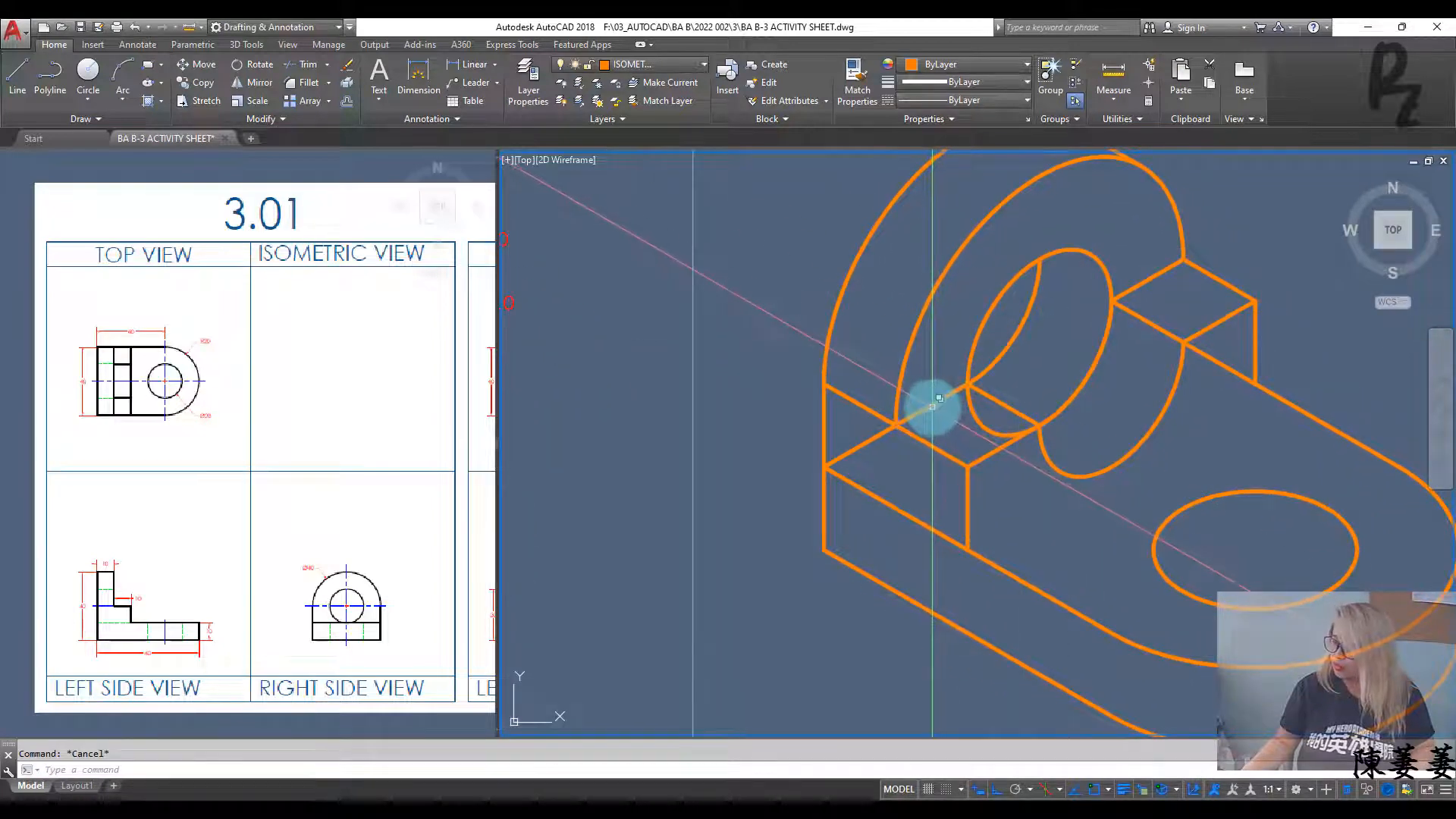
Step: Erase the duplicate 10-unit line on the near step block's top edge against the upright
left_click(939, 397)
left_click(1008, 461)
type("E")
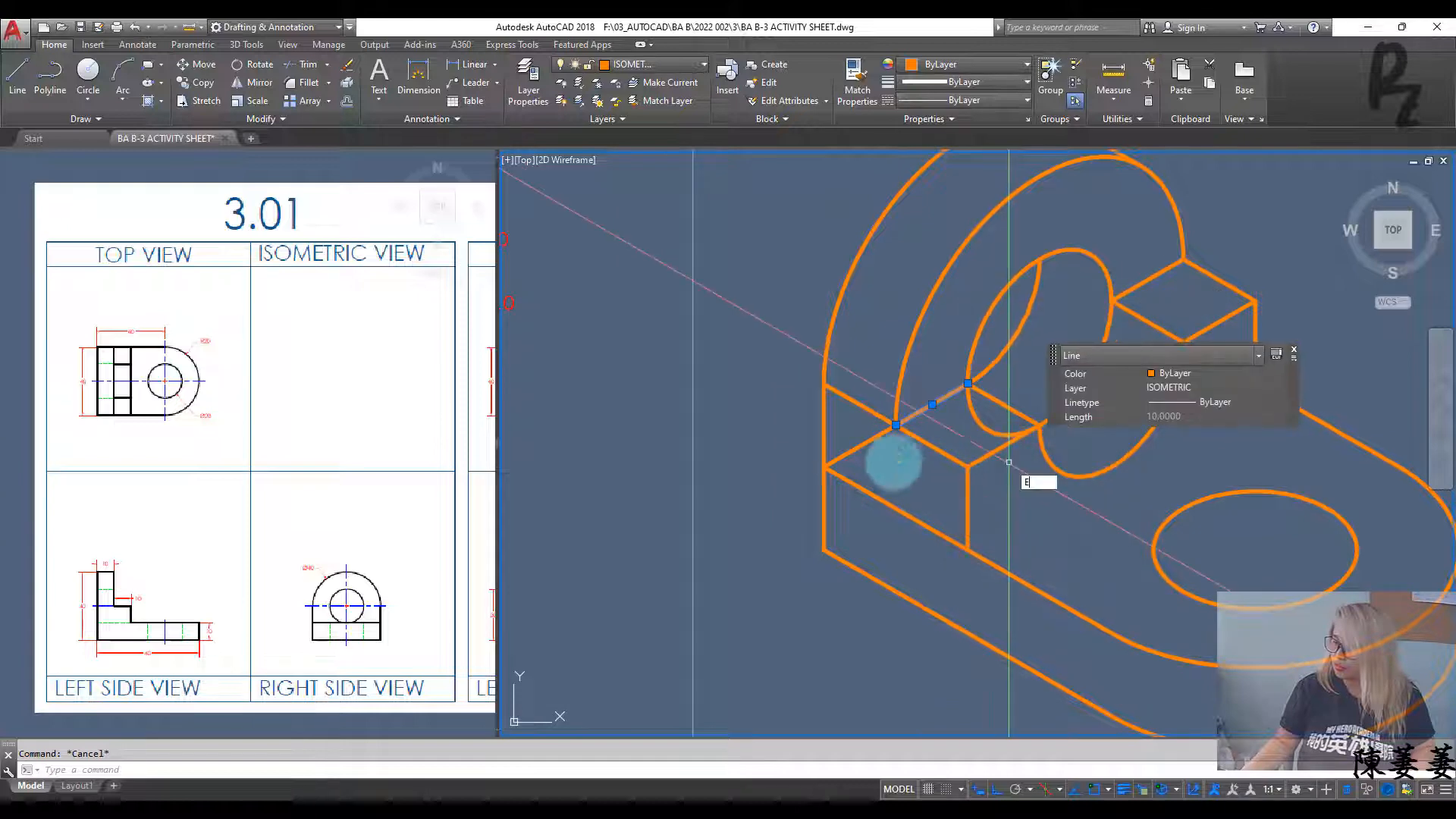
key("Return")
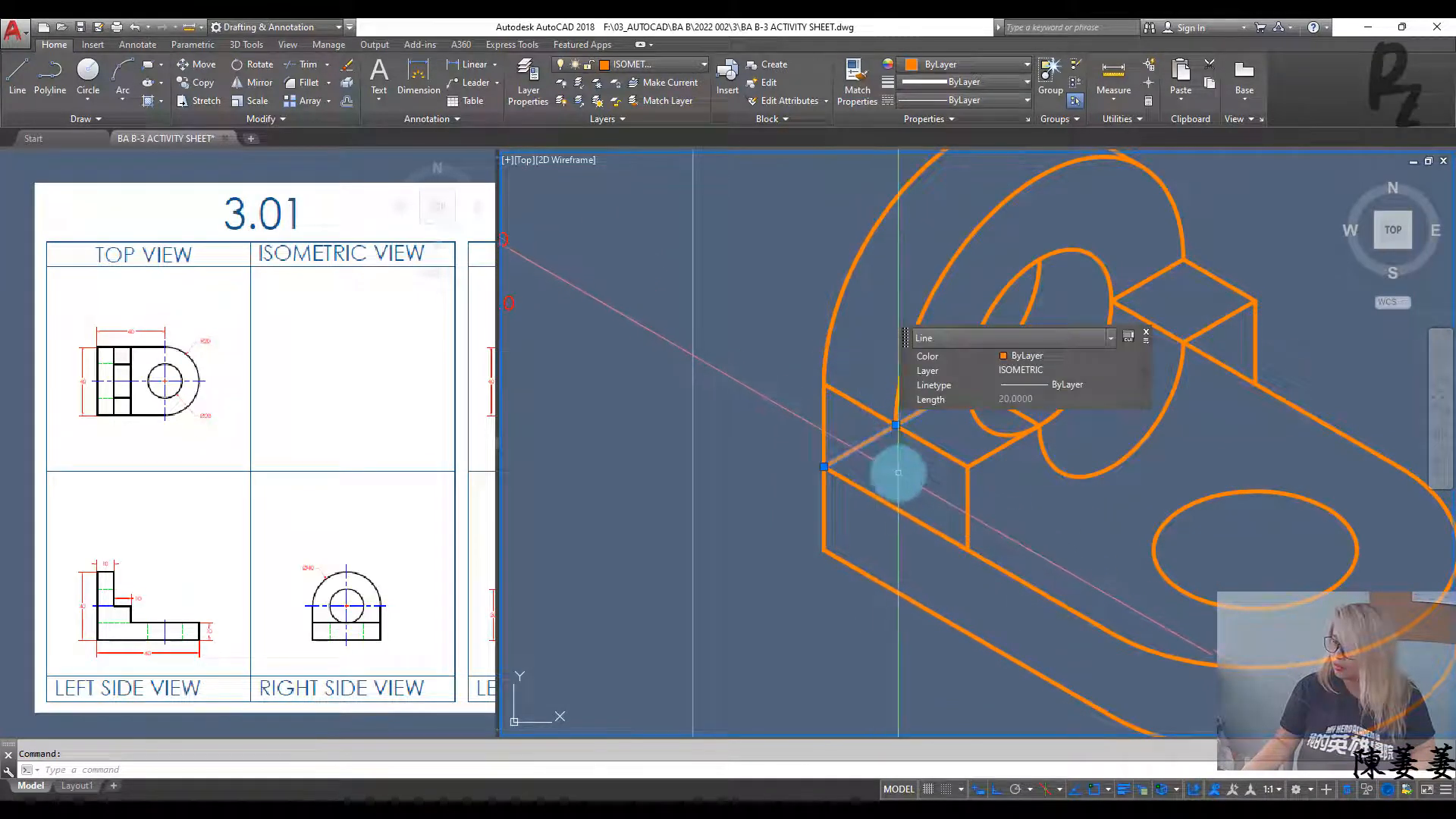
key("Escape")
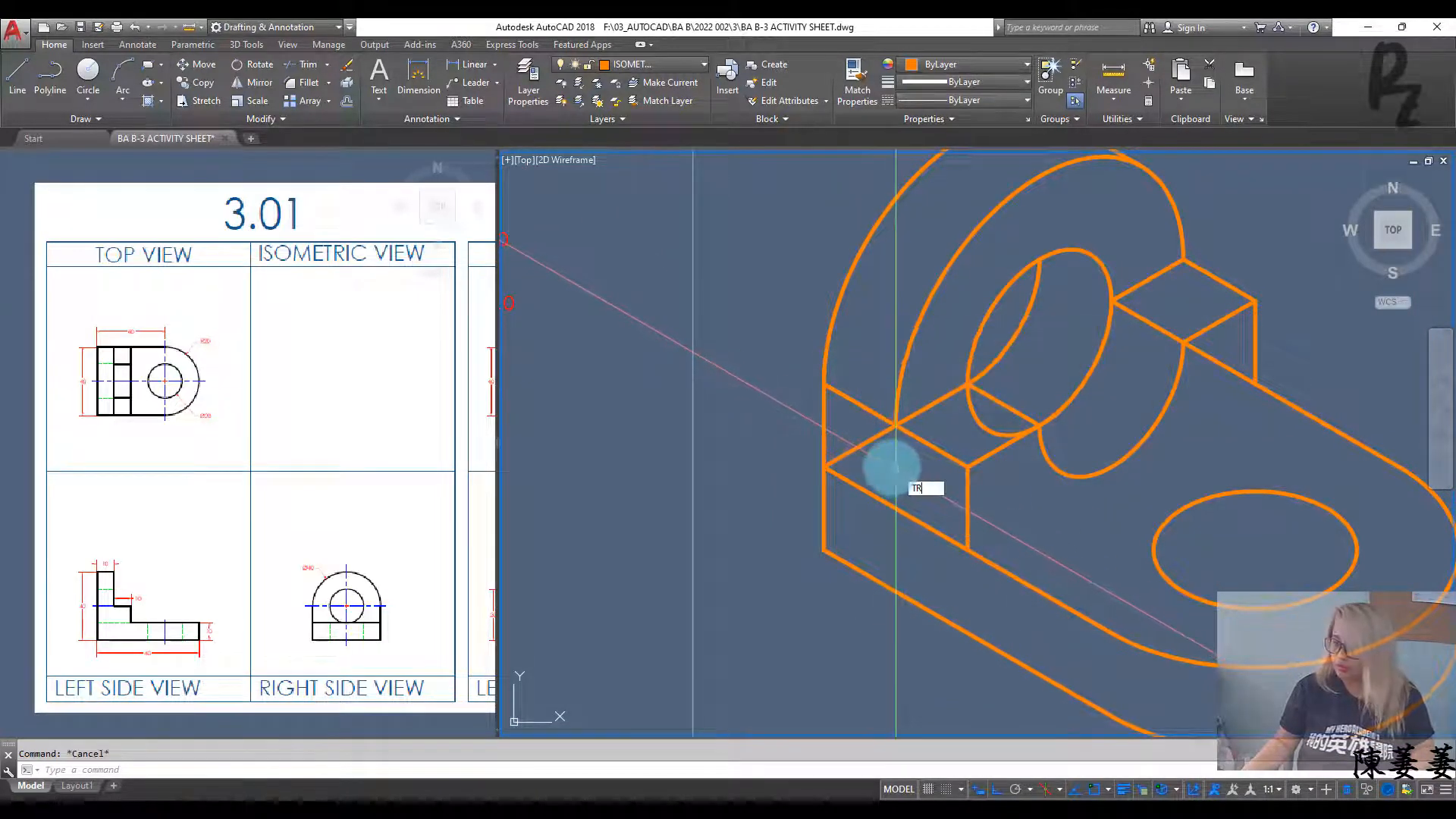
Step: Trim the hidden extension of the near block's top edge across the upright's side face
key("Return")
key("Return")
left_click(868, 455)
left_click(852, 436)
key("Escape")
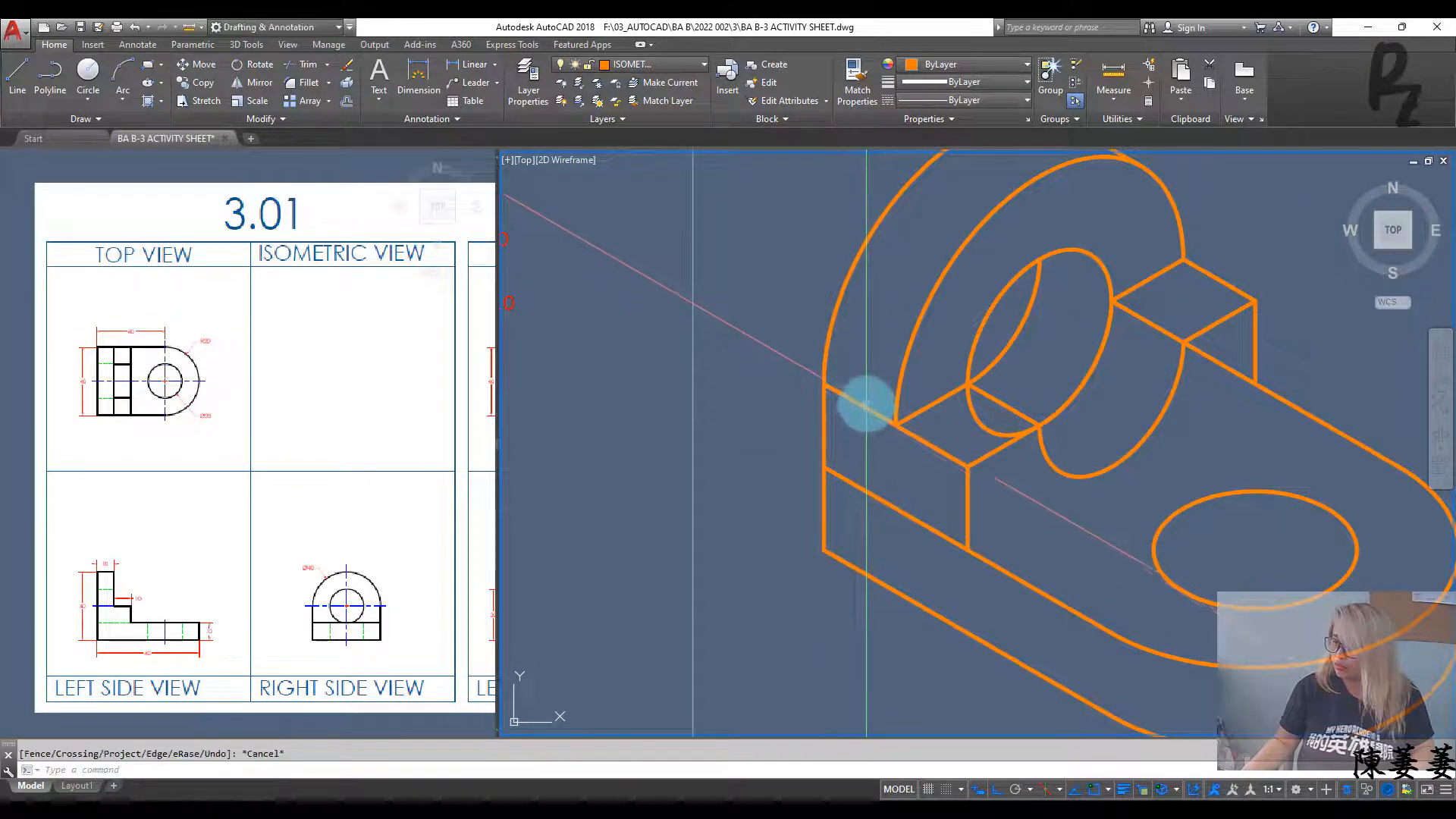
Step: Trim the thickness line across the upright's side face and the hole arc hidden below the near step block's top
key("Escape")
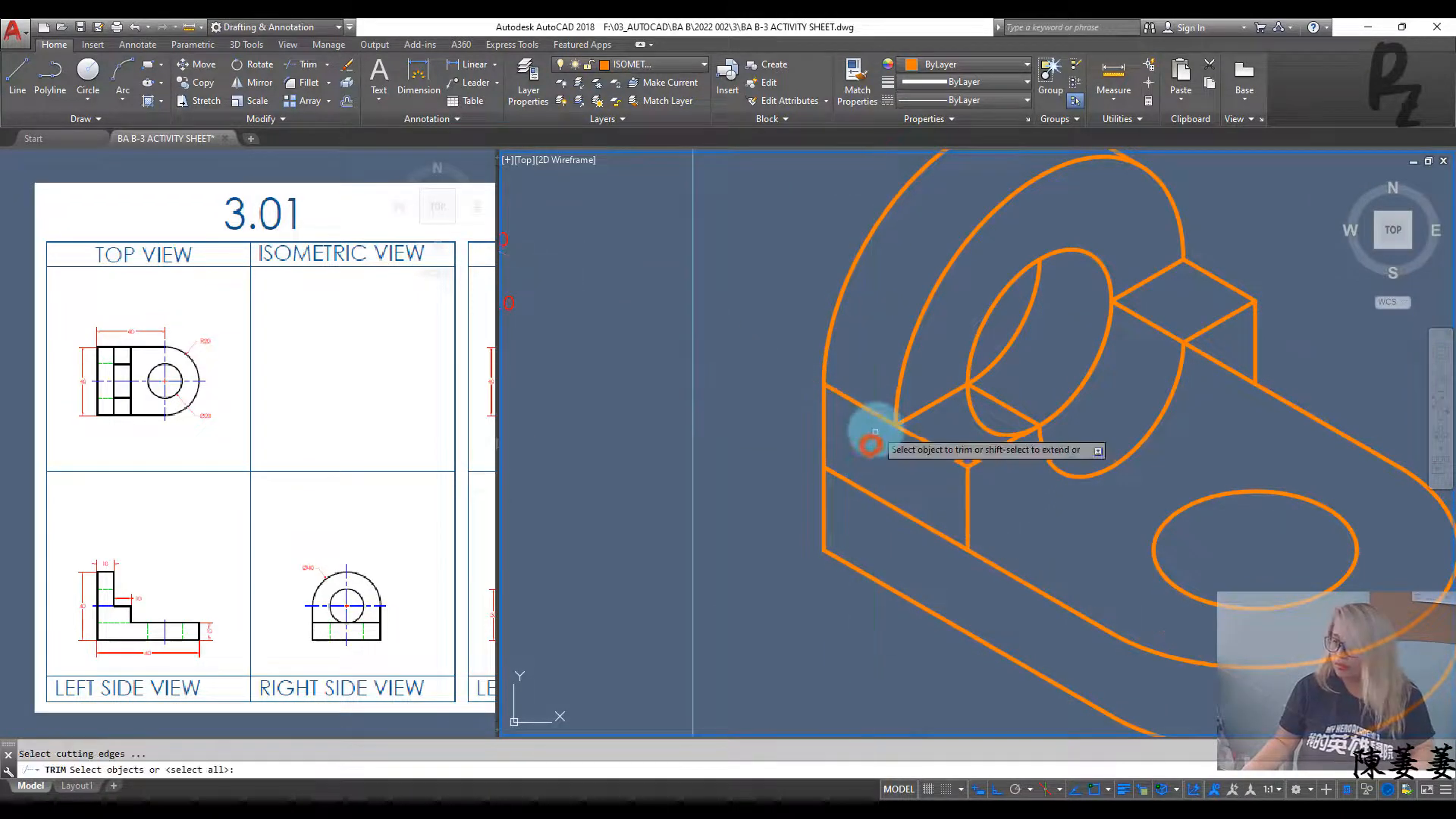
key("Return")
middle_click_drag(963, 448, 914, 524)
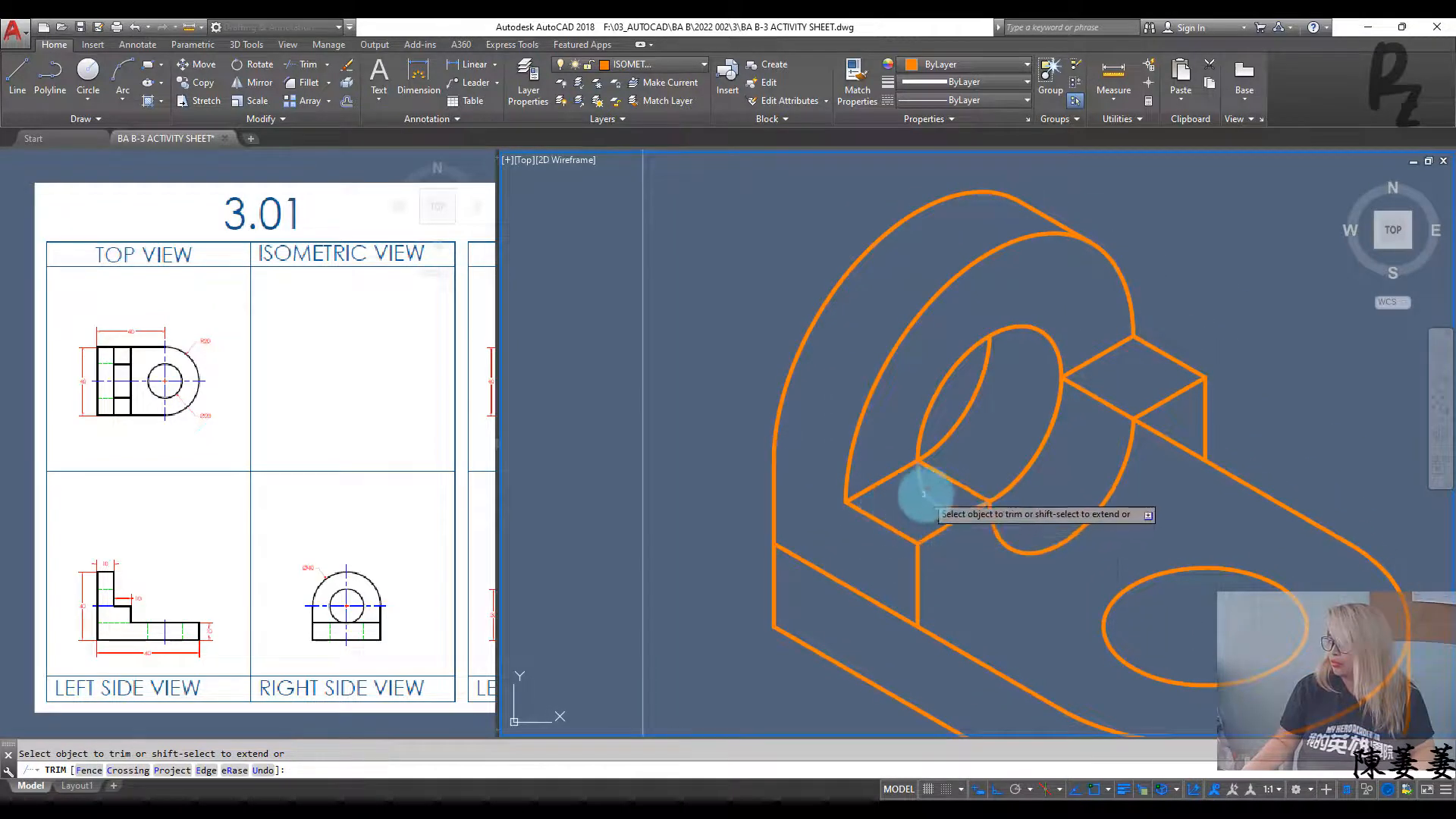
middle_click_drag(944, 494, 866, 472)
key("Escape")
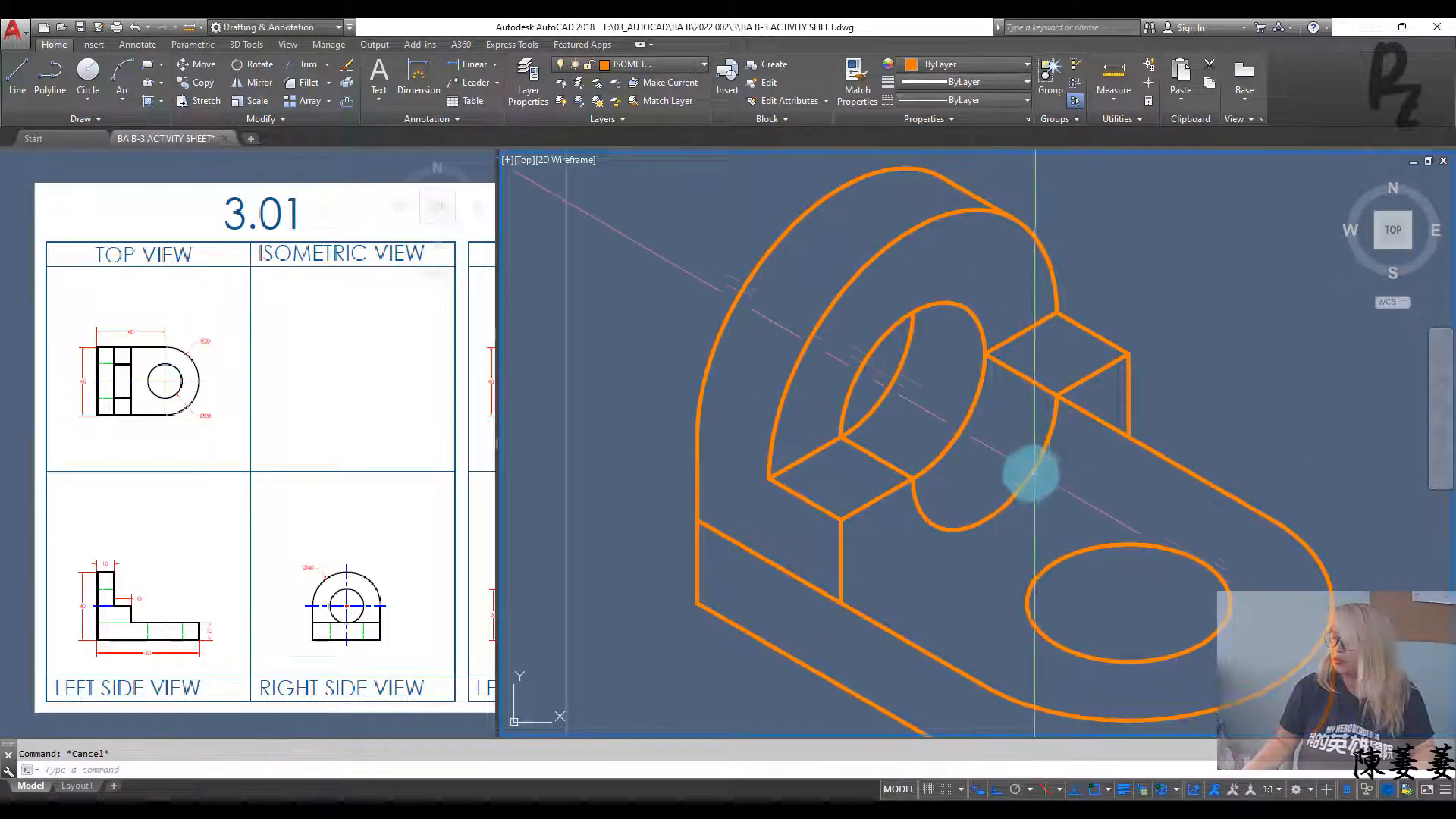
Step: Erase the front hole ellipse's remaining lower arc between the near and far groove edges
scroll(880, 442, "down", 2)
scroll(826, 422, "up", 6)
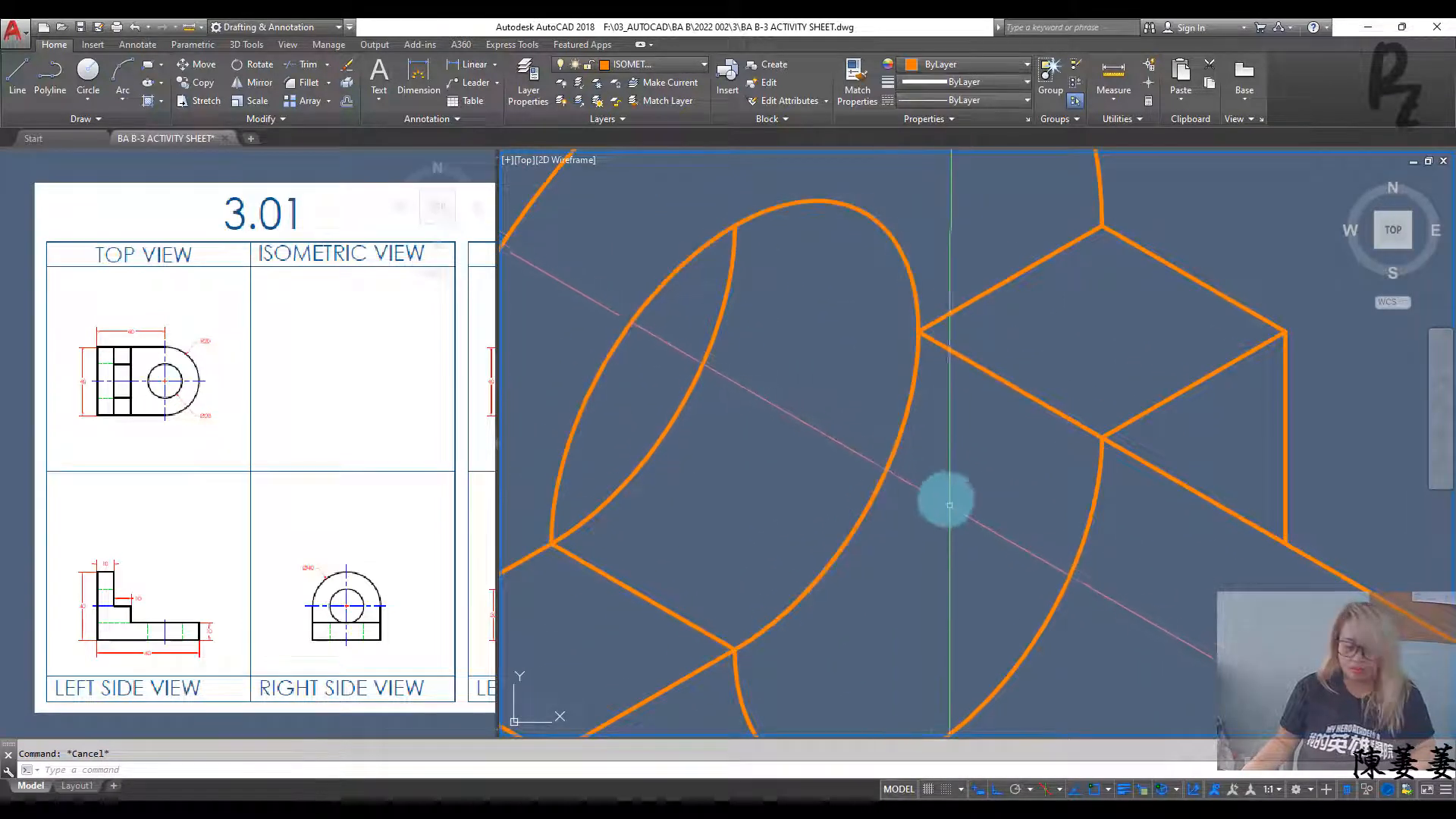
key("Return")
key("Return")
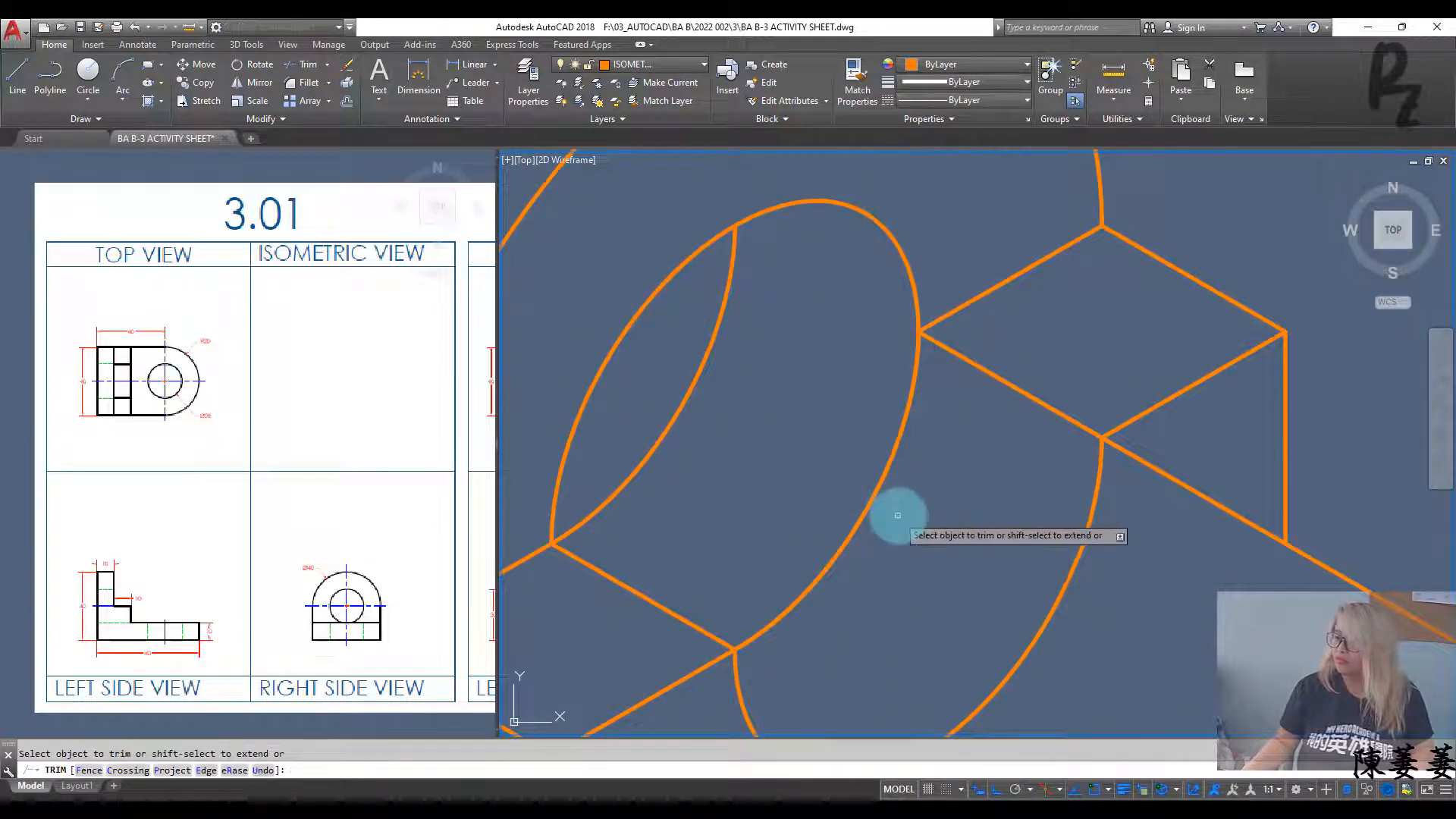
key("Escape")
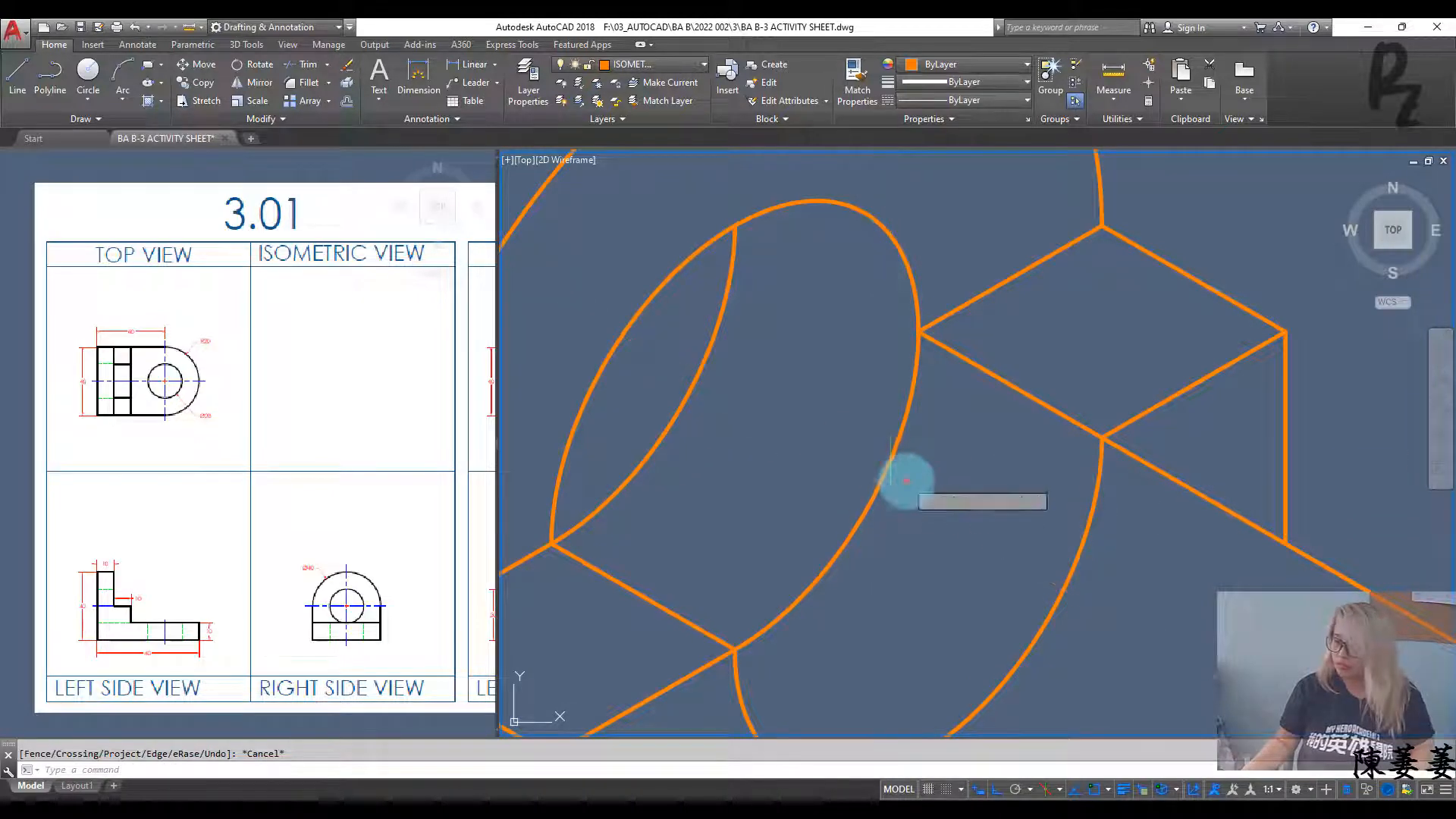
right_click(905, 483)
key("Escape")
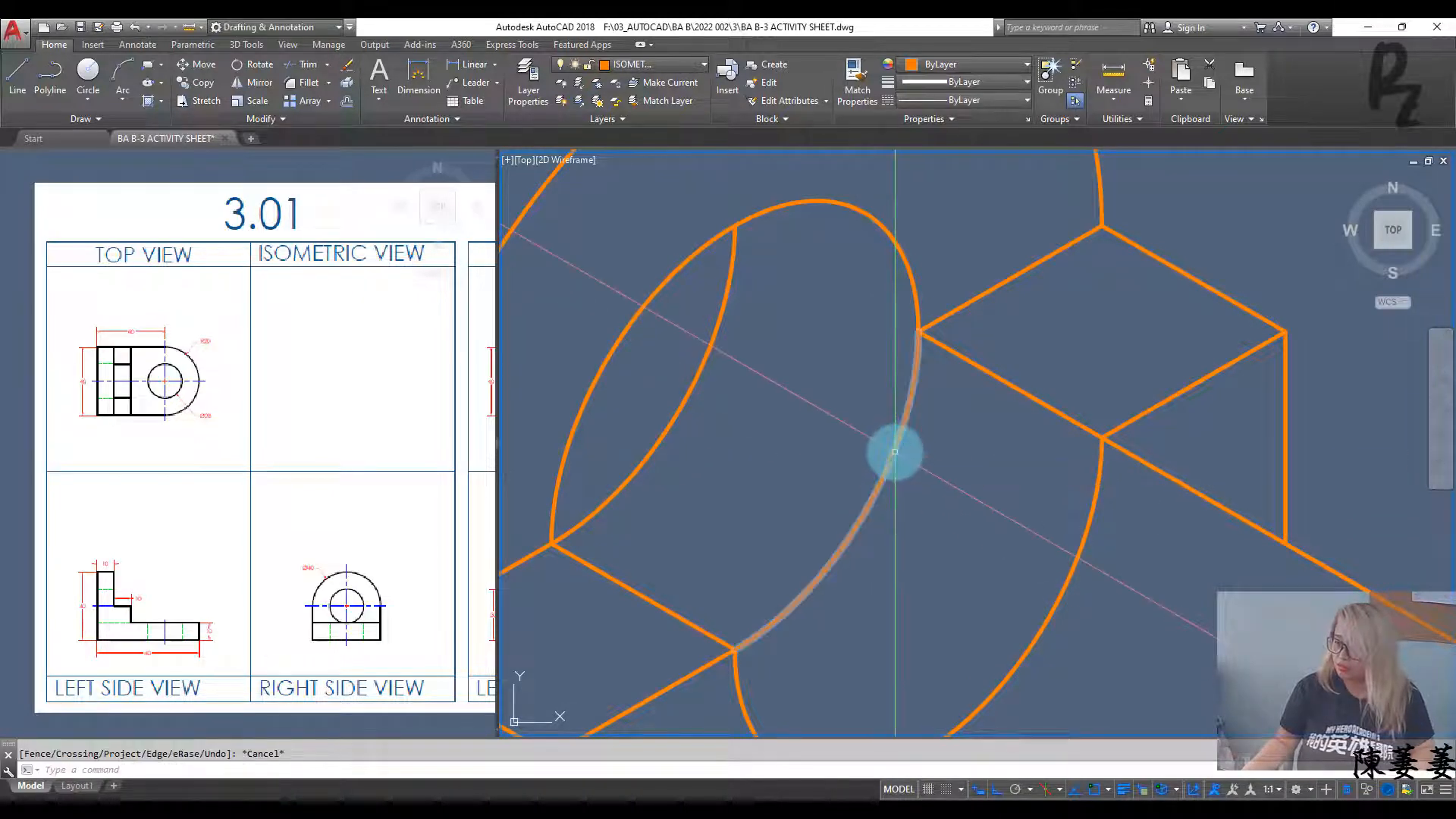
left_click(894, 452)
key("Delete")
Step: Draw a line along the step's foot from its near lower corner to its far lower corner on the base
mouse_move(977, 501)
middle_mouse_down()
mouse_move(1077, 476)
mouse_move(1123, 441)
mouse_move(962, 507)
mouse_move(863, 370)
middle_mouse_up()
scroll(1122, 442, "down", 2)
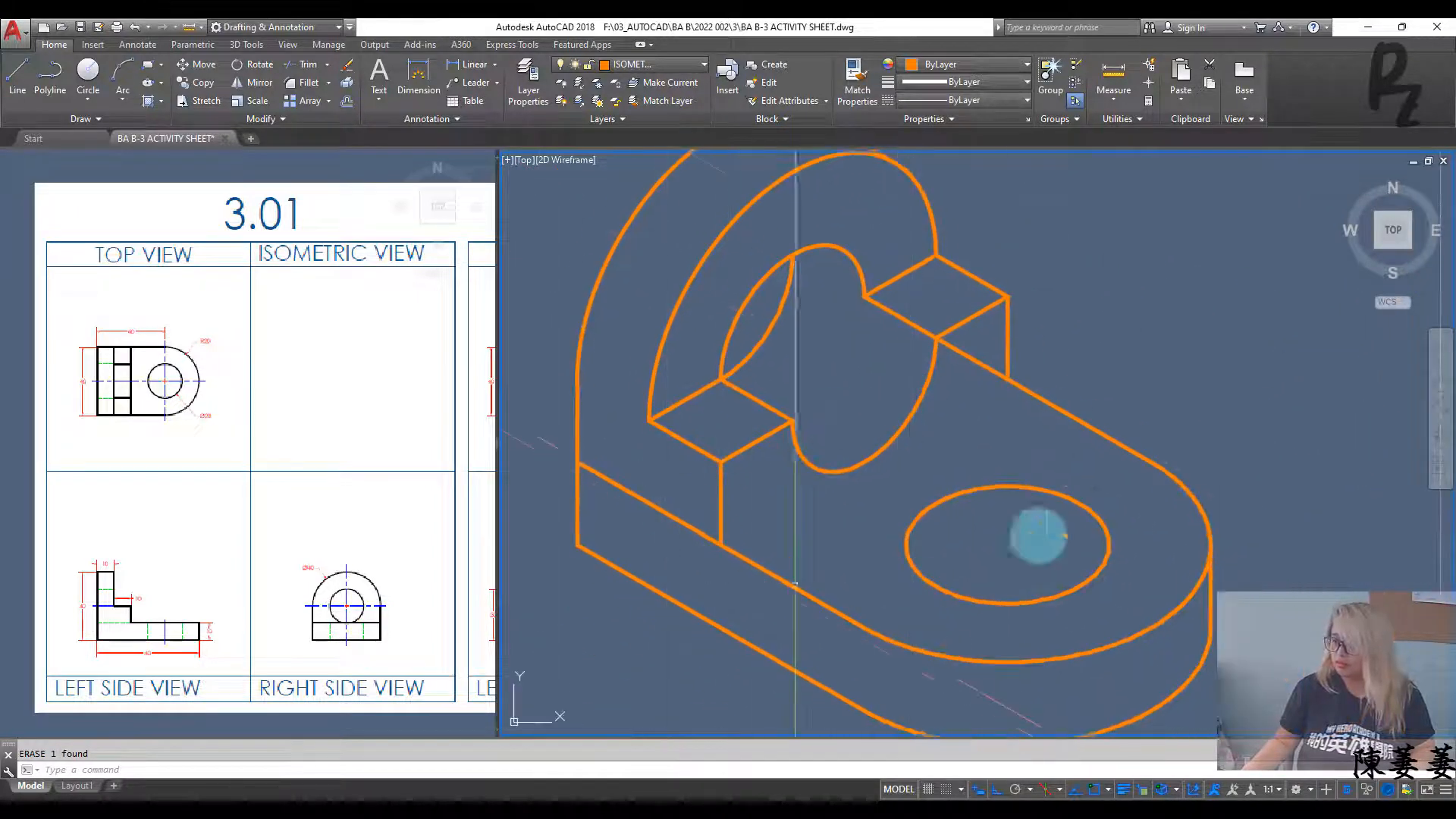
middle_click_drag(1063, 478, 1084, 380)
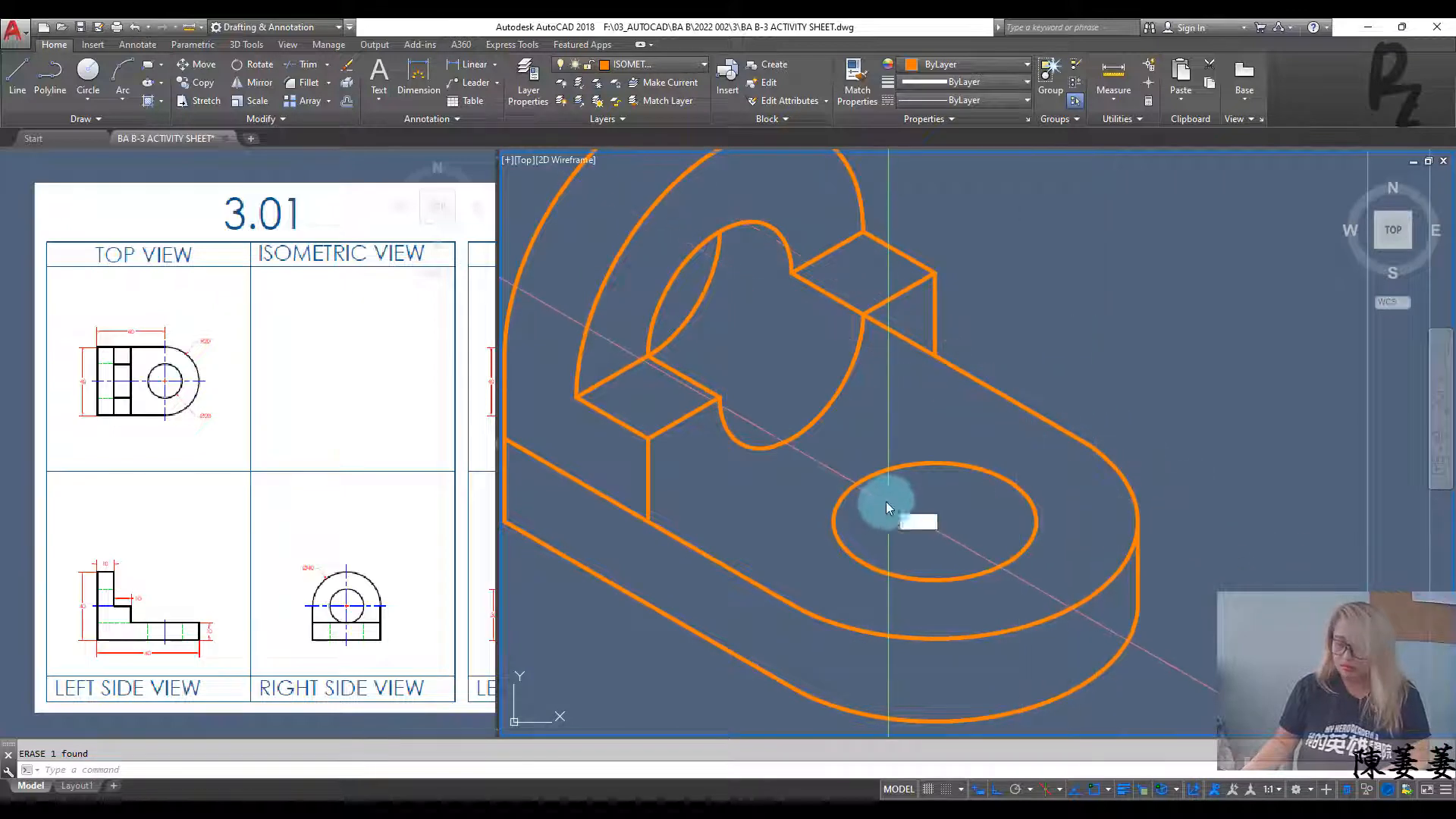
type("l")
key("Return")
left_click(648, 520)
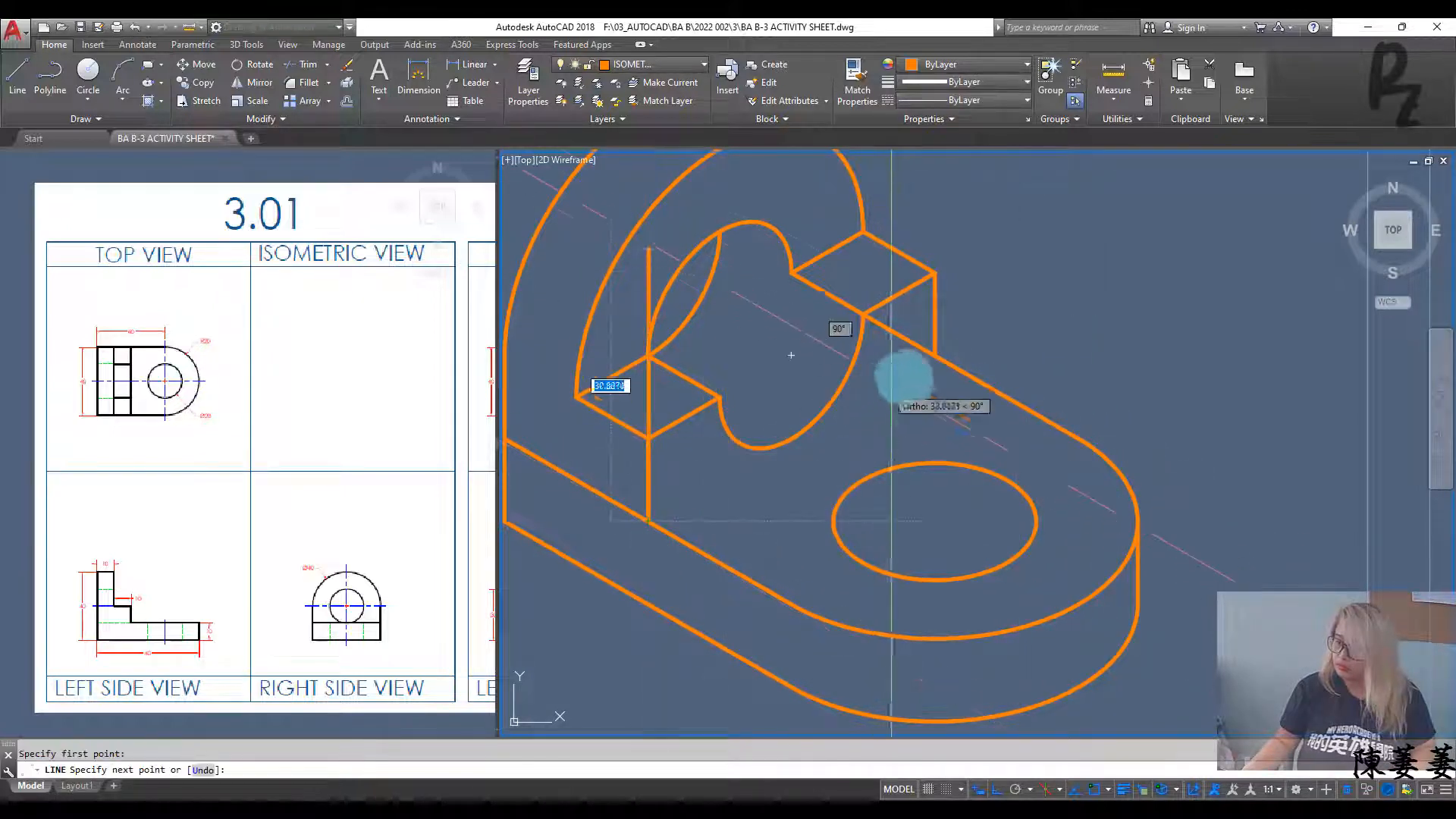
key("Escape")
middle_click_drag(903, 433, 903, 498)
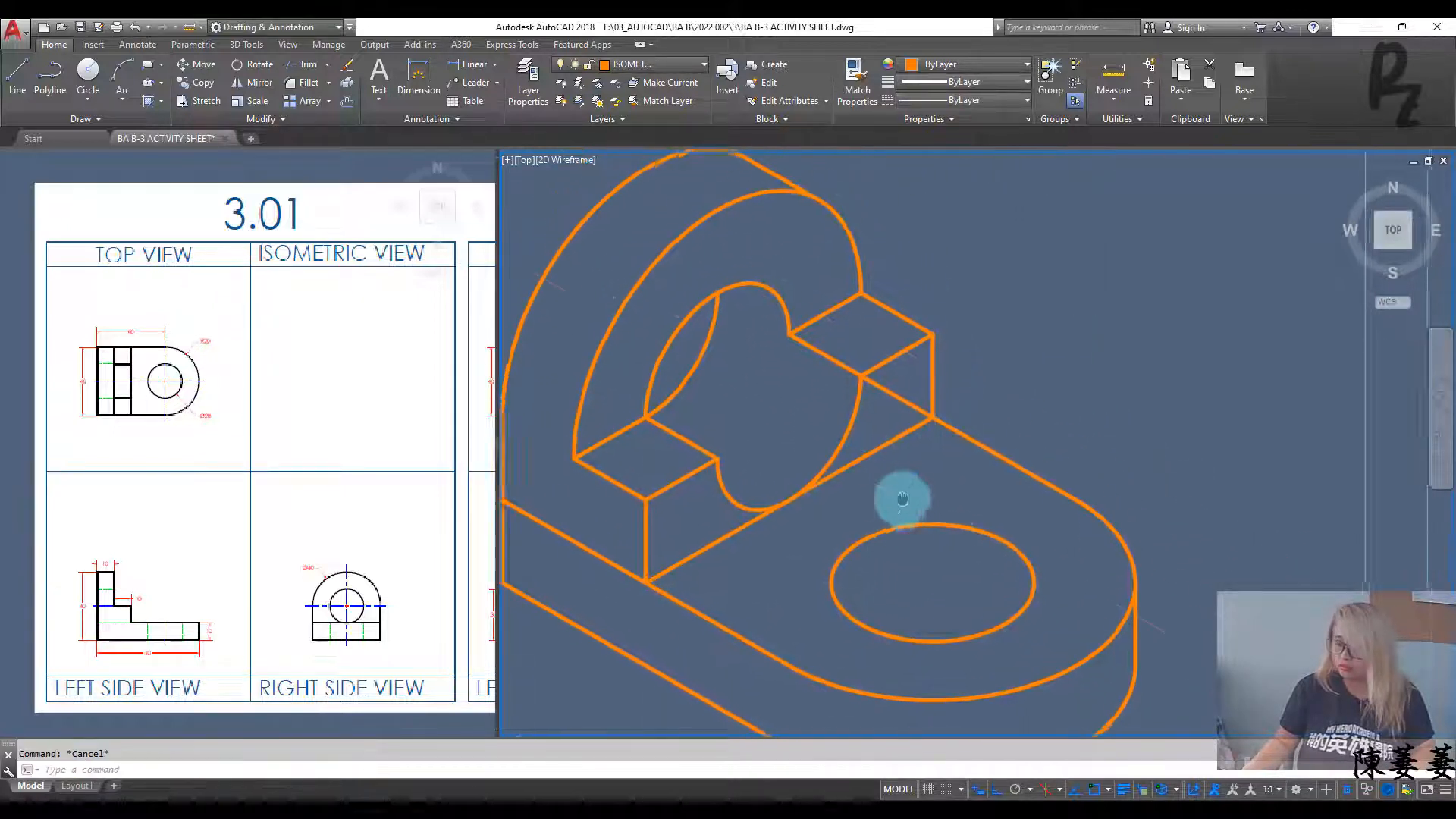
Step: Trim the base's far top edge back to the line along the step's foot
type("tr")
key("Return")
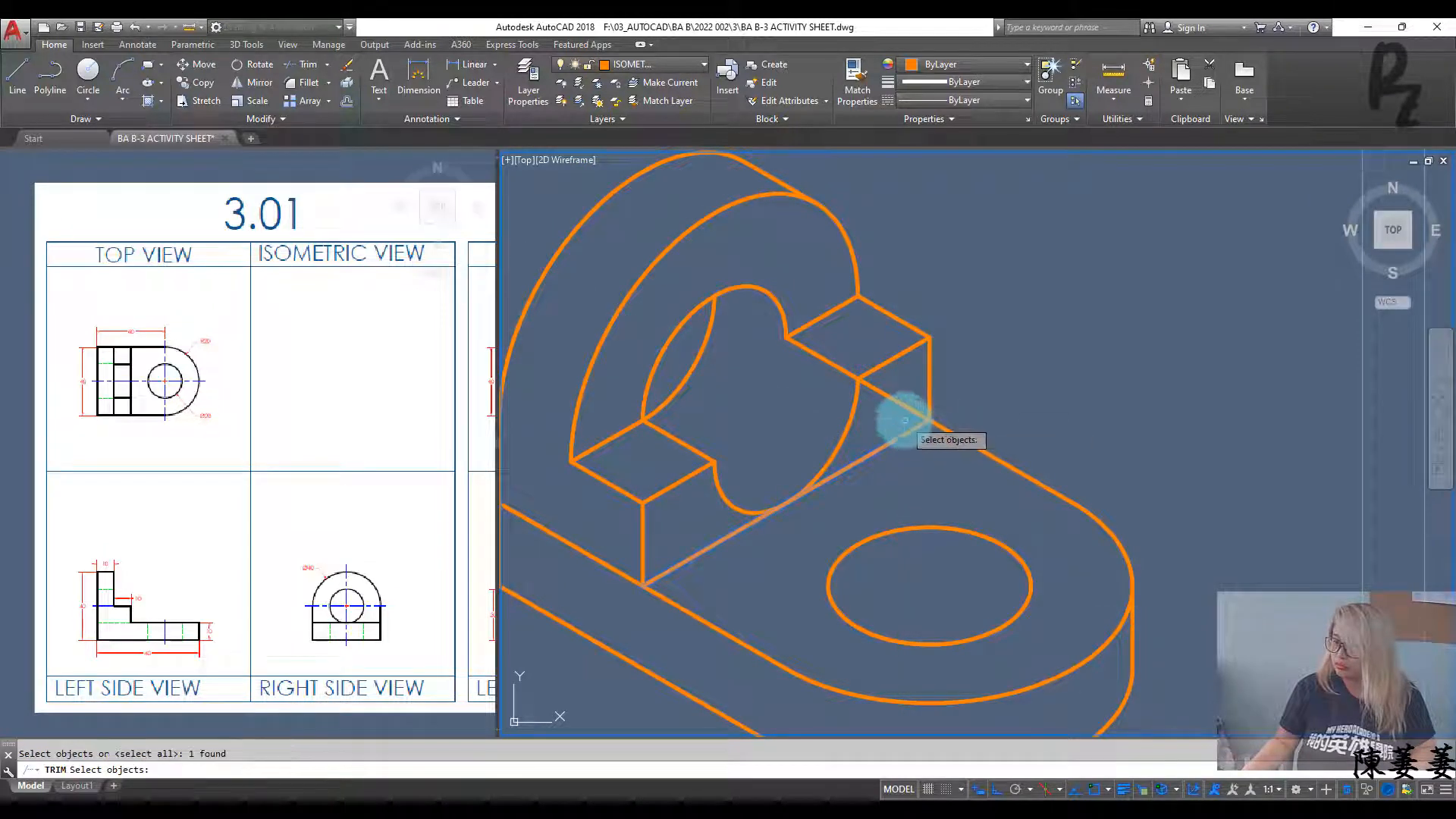
left_click(905, 416)
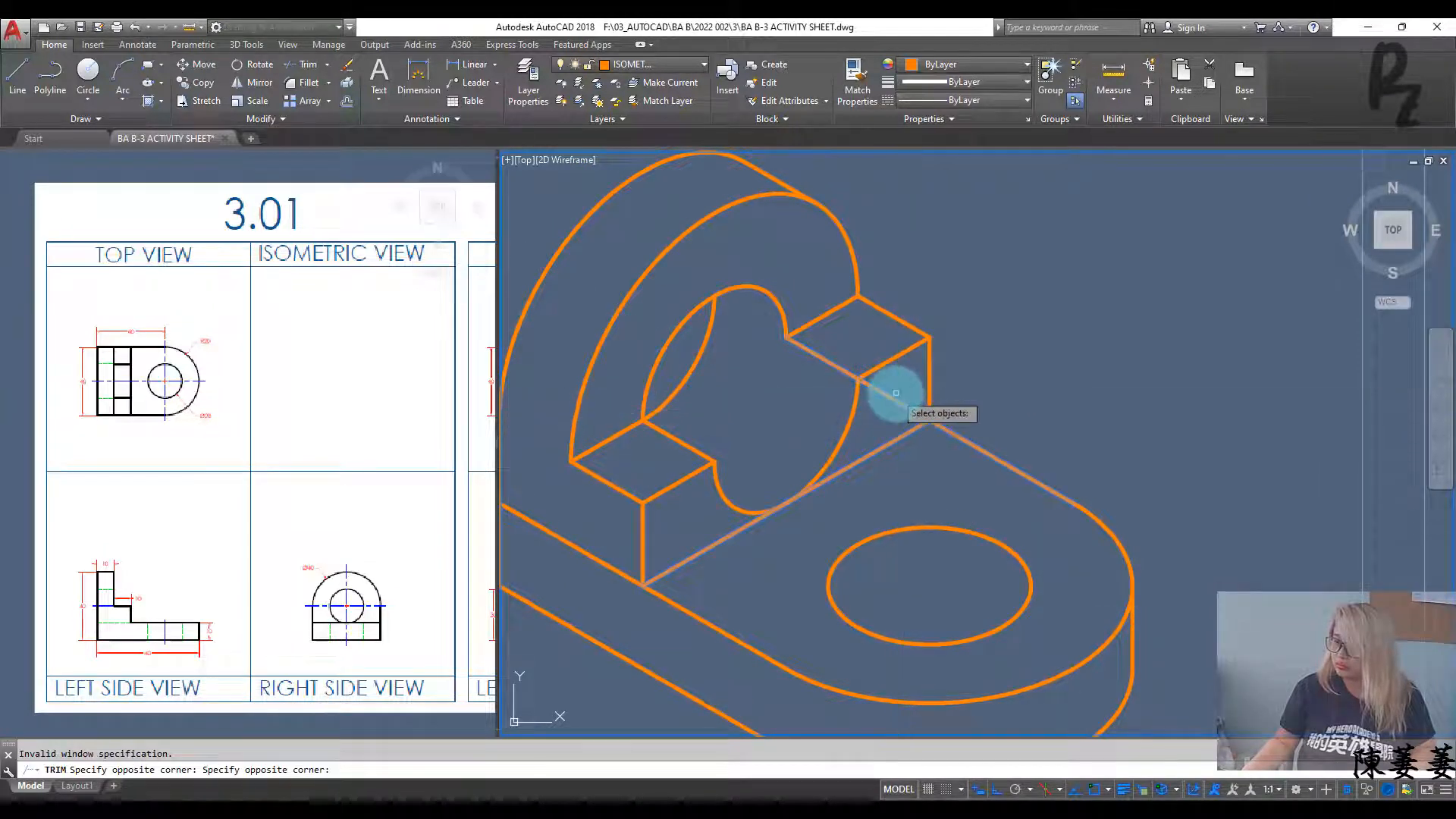
type("TR")
key("Return")
left_click(906, 462)
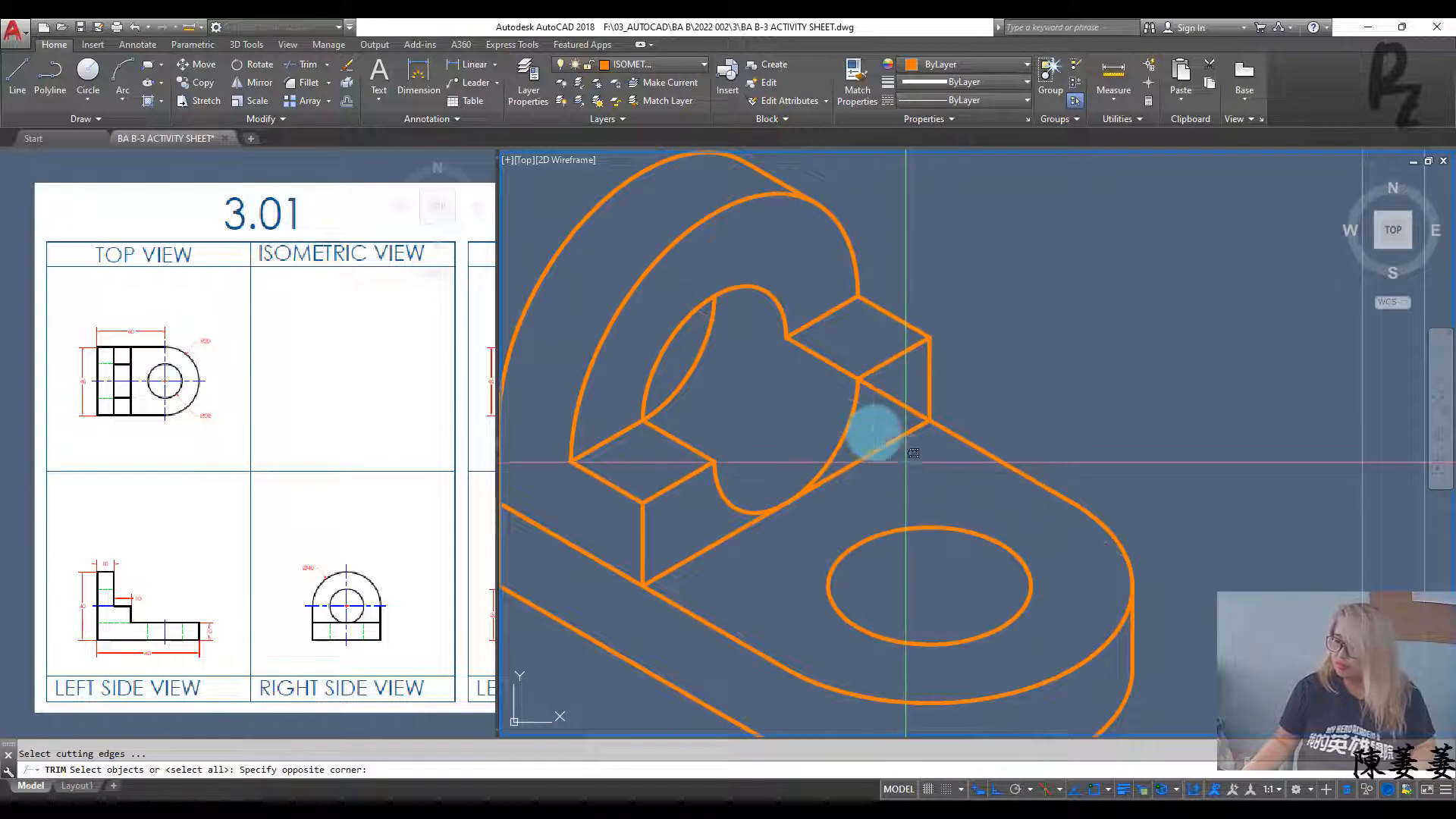
key("Return")
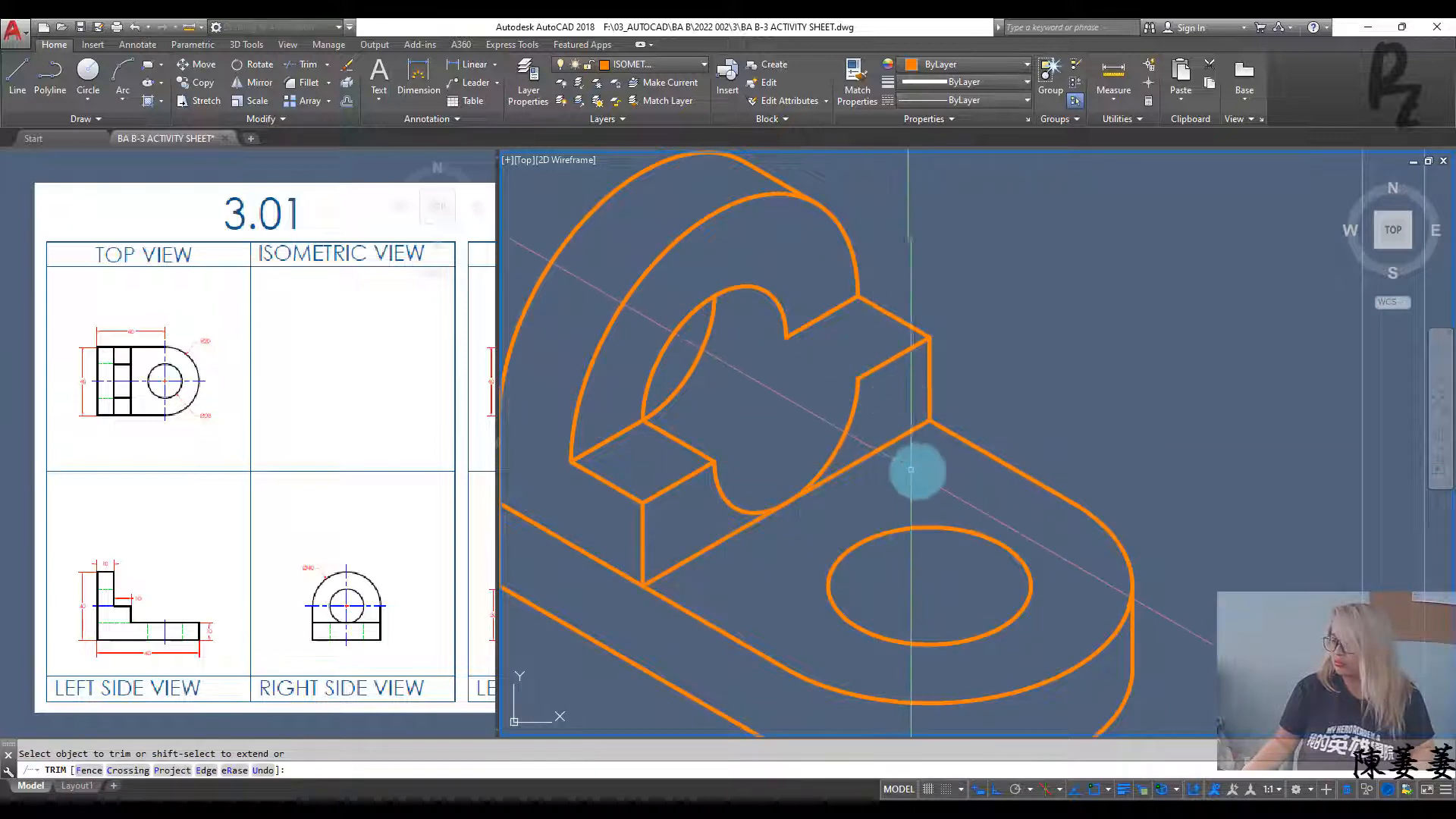
key("Escape")
Step: Redraw the far groove edge from the upright's hole to the far end of the front groove arc
type("l")
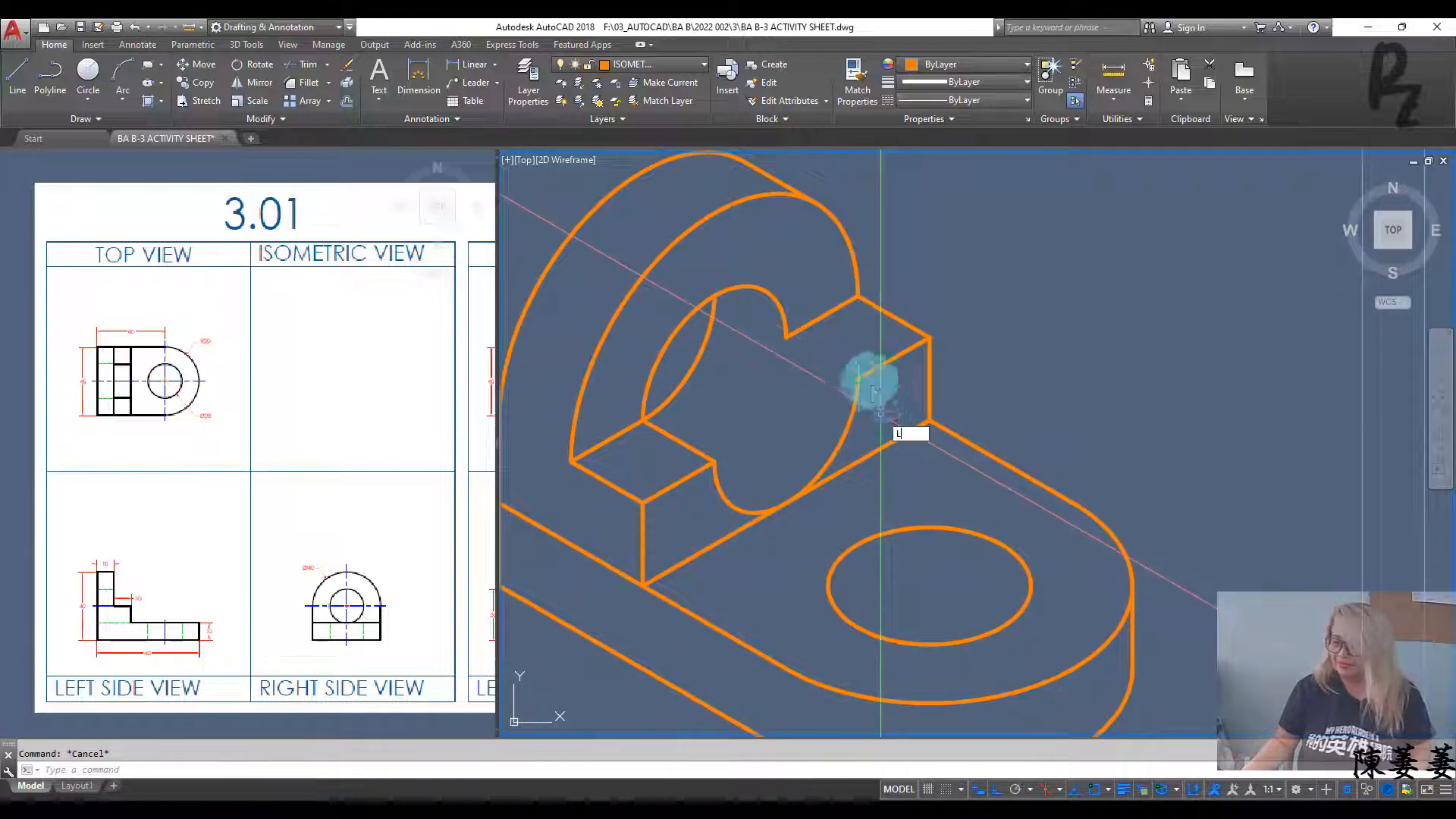
key("Return")
left_click(789, 335)
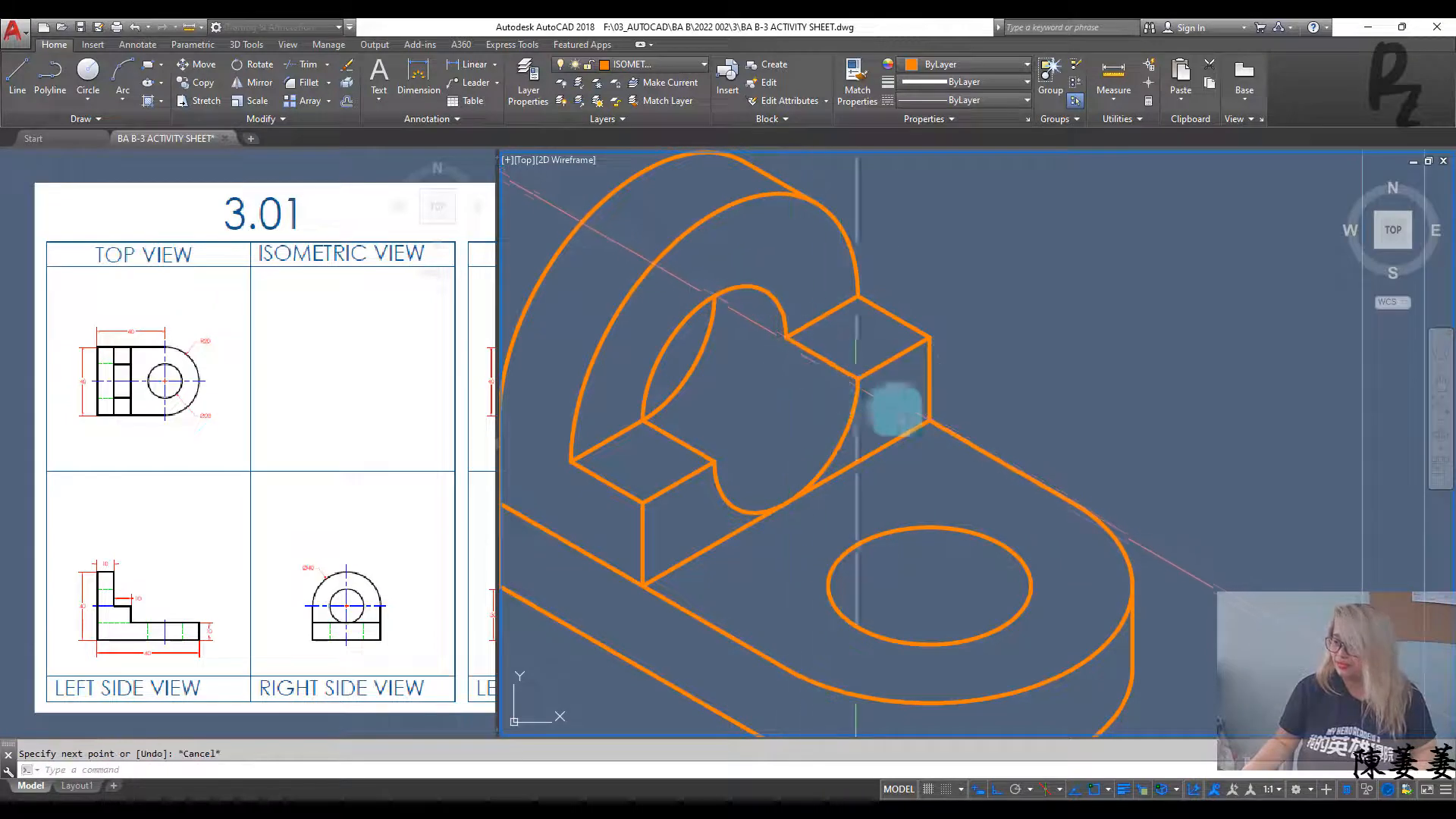
key("Escape")
Step: Trim the base's near top edge where it crosses the side face below the upright and step
scroll(1062, 531, "down", 4)
scroll(1024, 534, "up", 5)
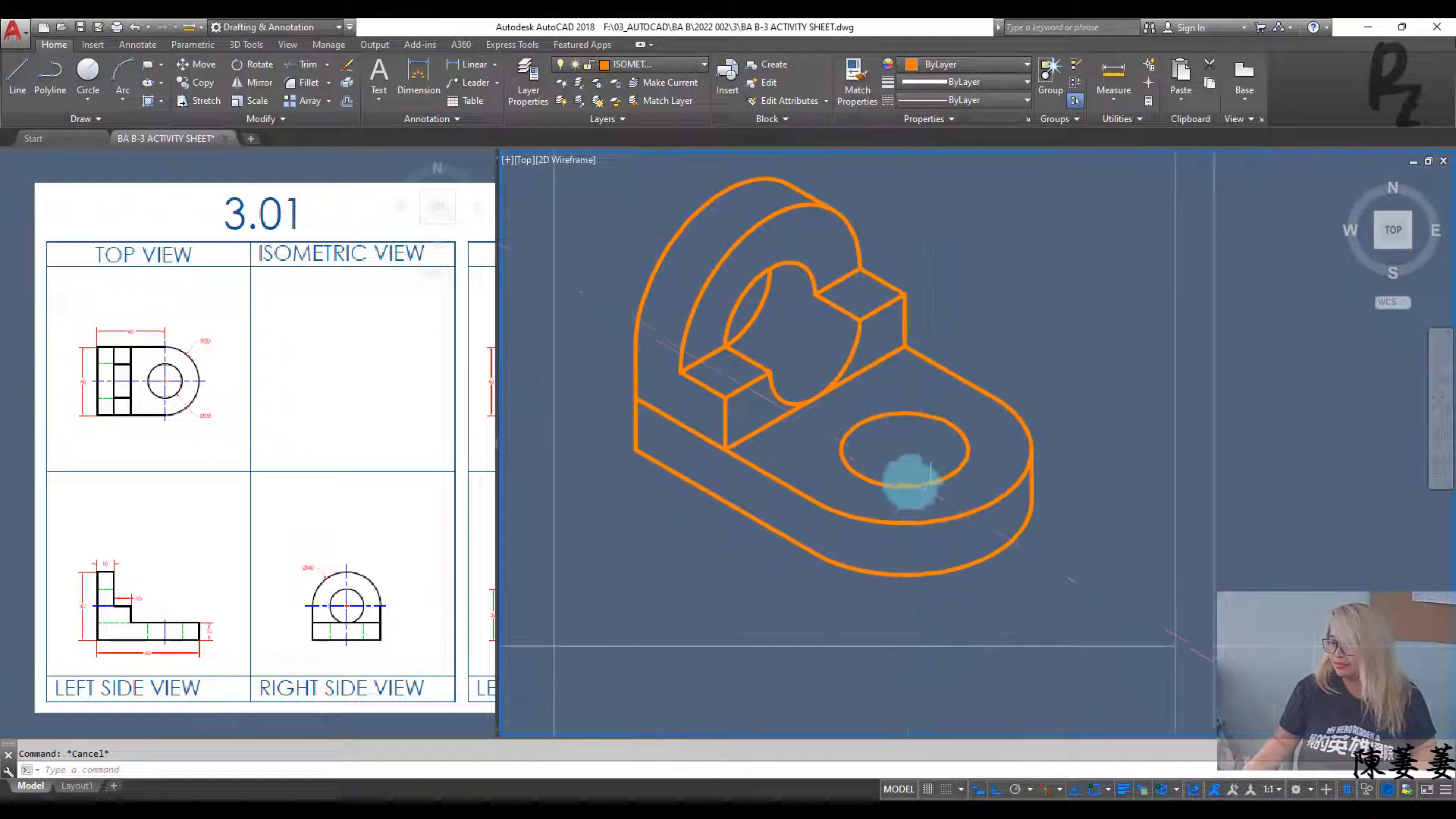
scroll(989, 498, "down", 3)
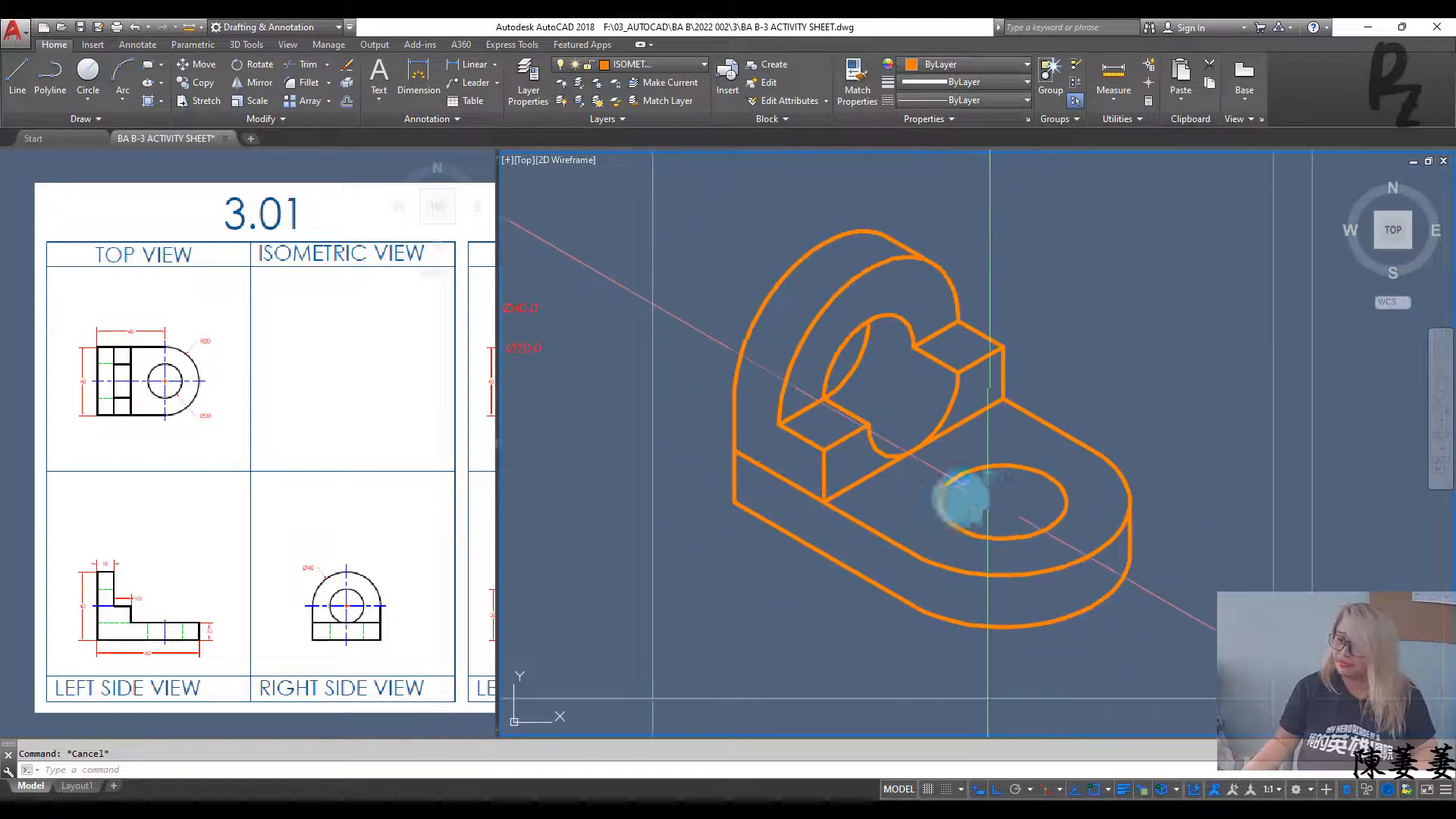
type("tr")
key("Return")
key("Return")
left_click(798, 512)
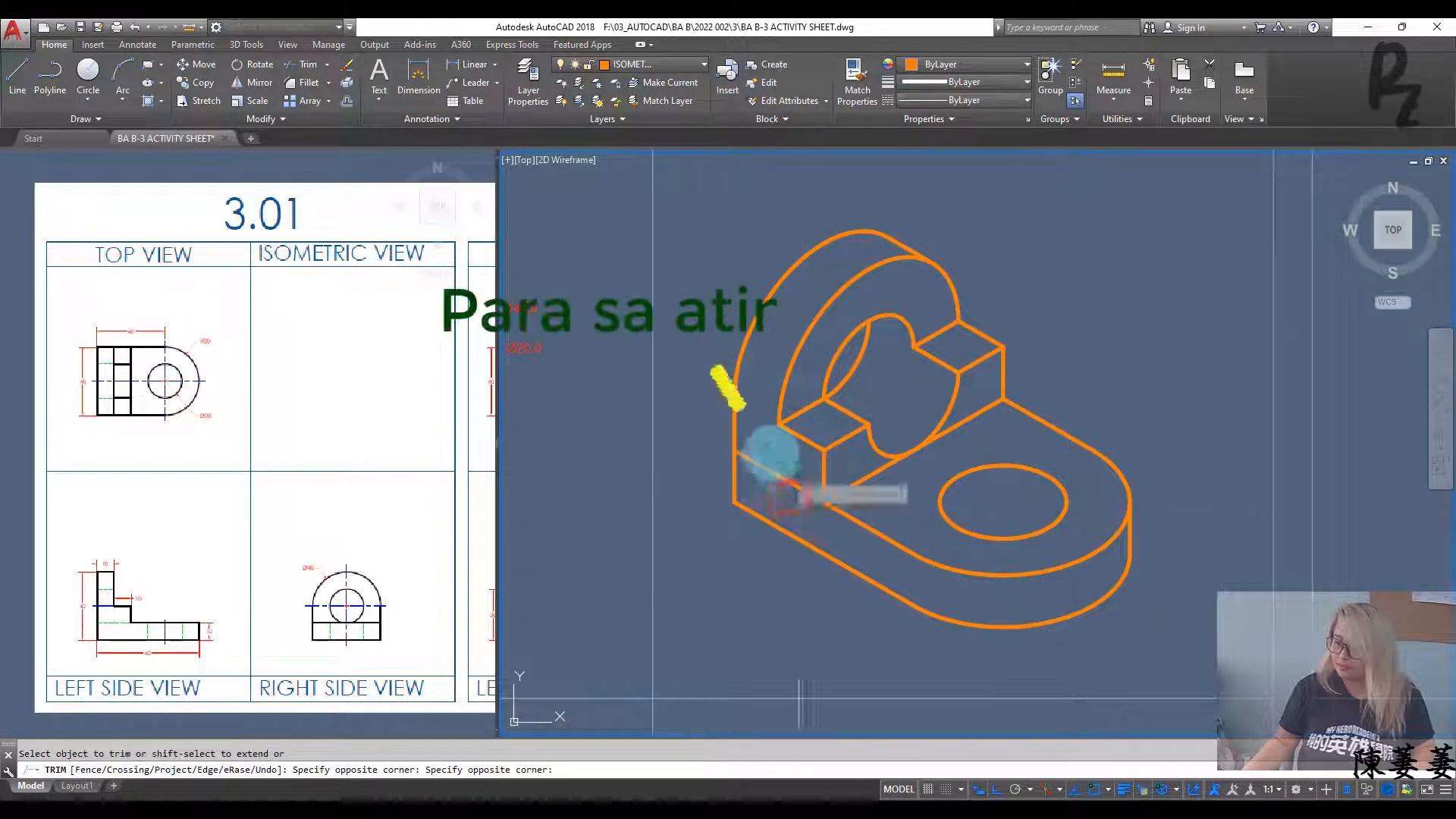
left_click(770, 457)
key("Escape")
key("Escape")
Step: Save the drawing with the finished isometric view
middle_click_drag(985, 509, 898, 553)
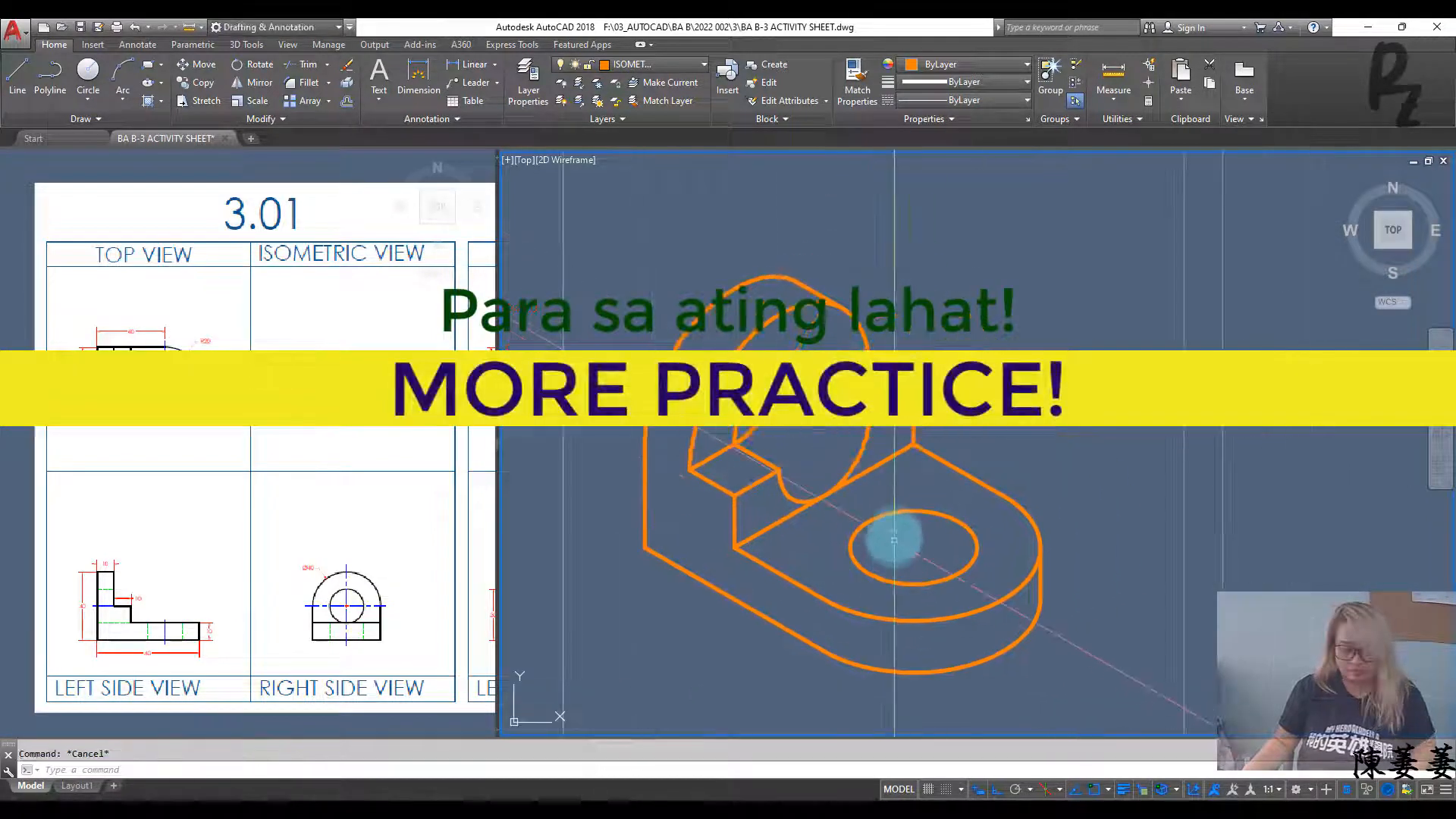
key("ctrl+s")
scroll(940, 510, "down", 2)
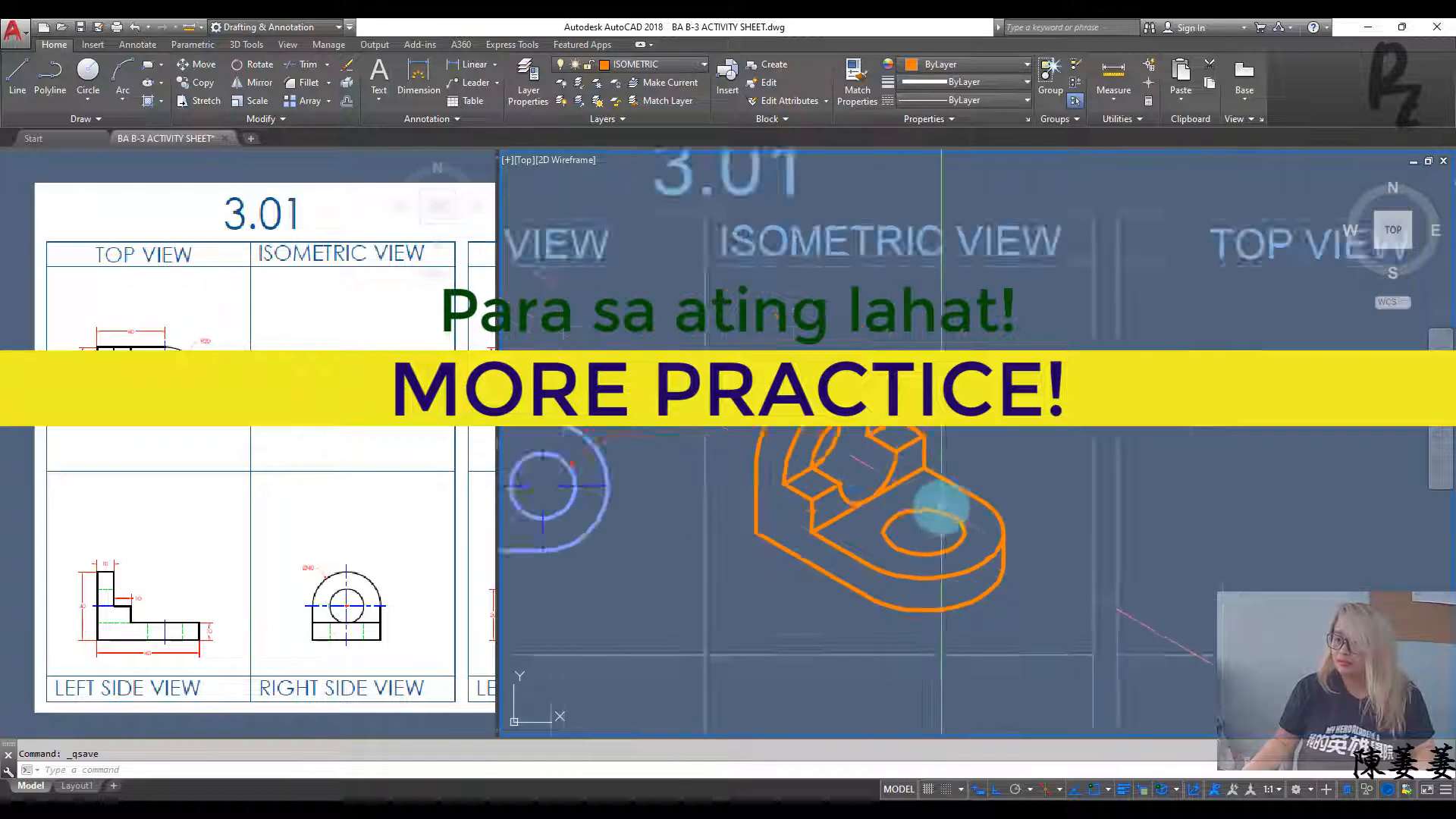
middle_click_drag(940, 511, 1025, 360)
mouse_move(933, 458)
middle_mouse_down()
mouse_move(916, 483)
mouse_move(904, 471)
middle_mouse_up()
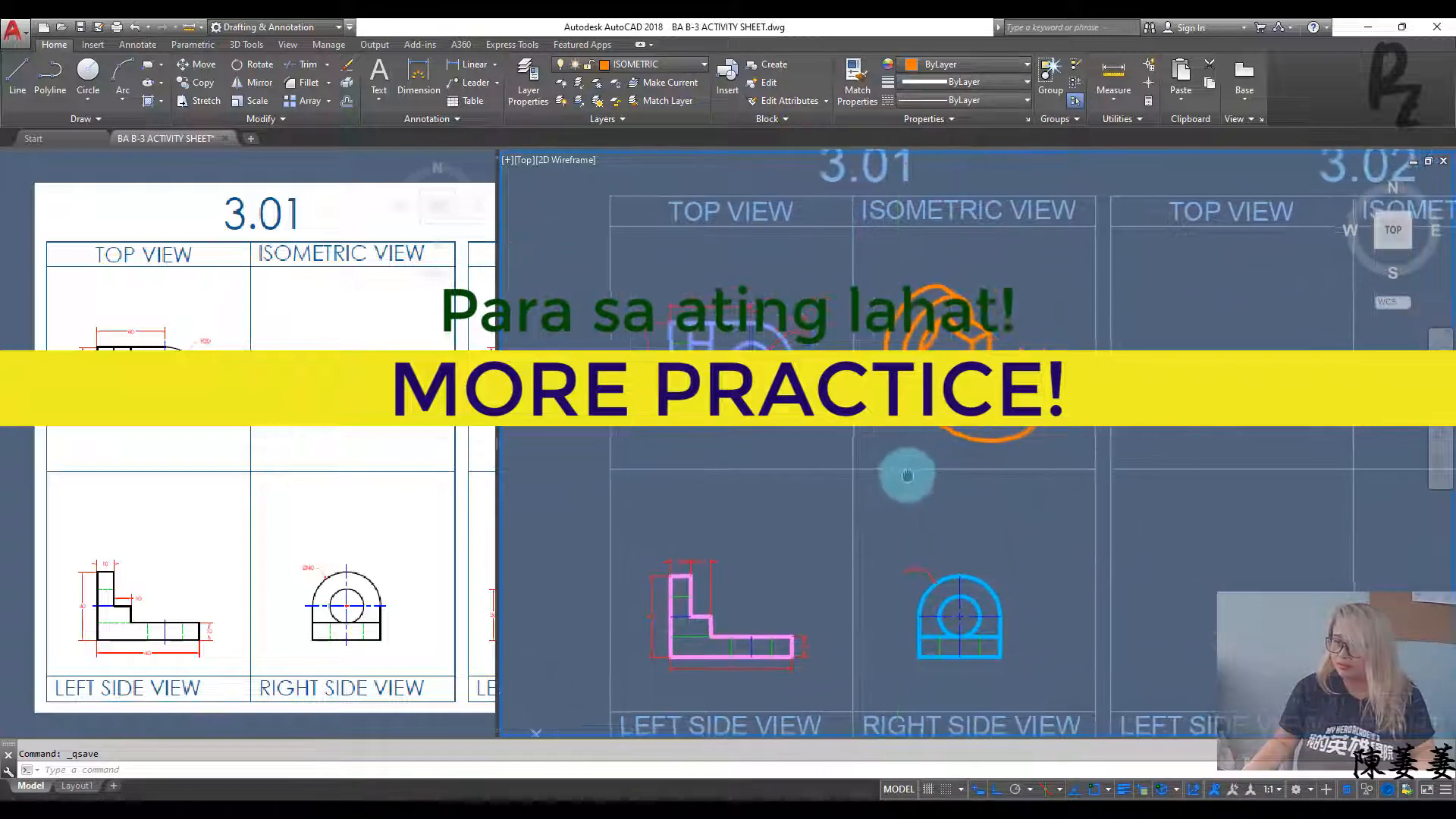